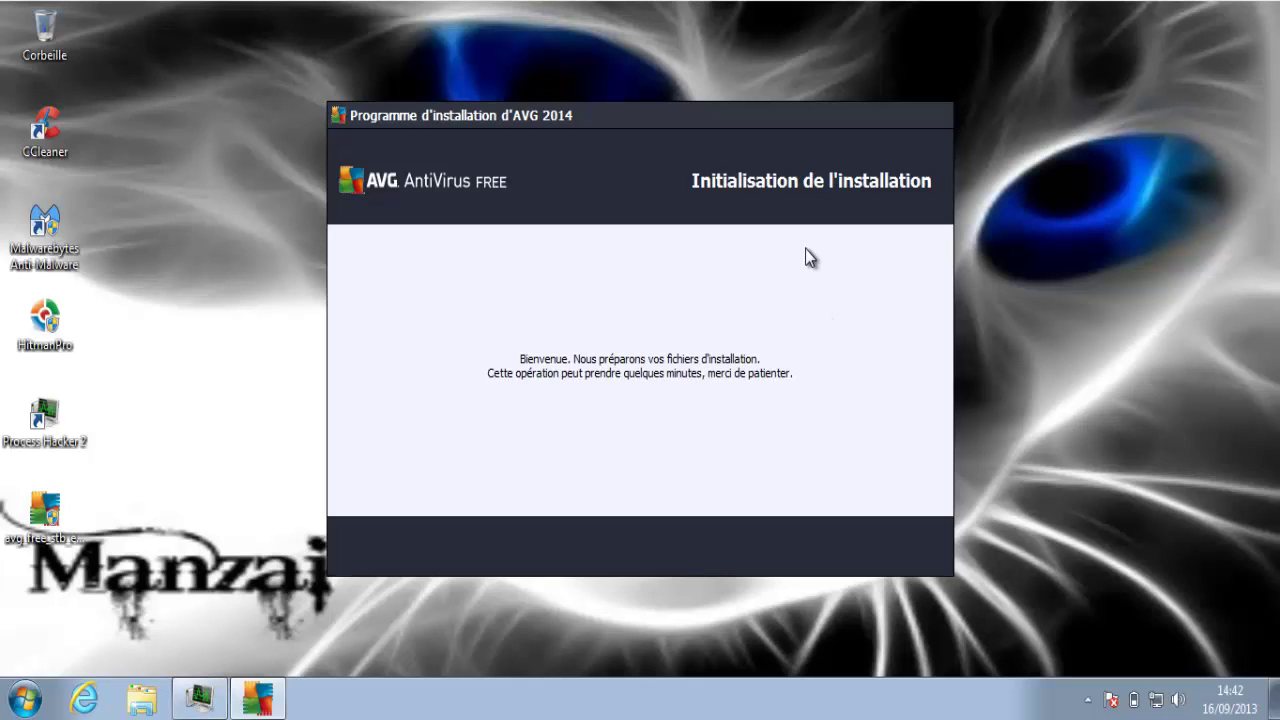
Continue the AVG 2014 setup with Français as the language and accept the licence agreement
drag(716, 142, 837, 617)
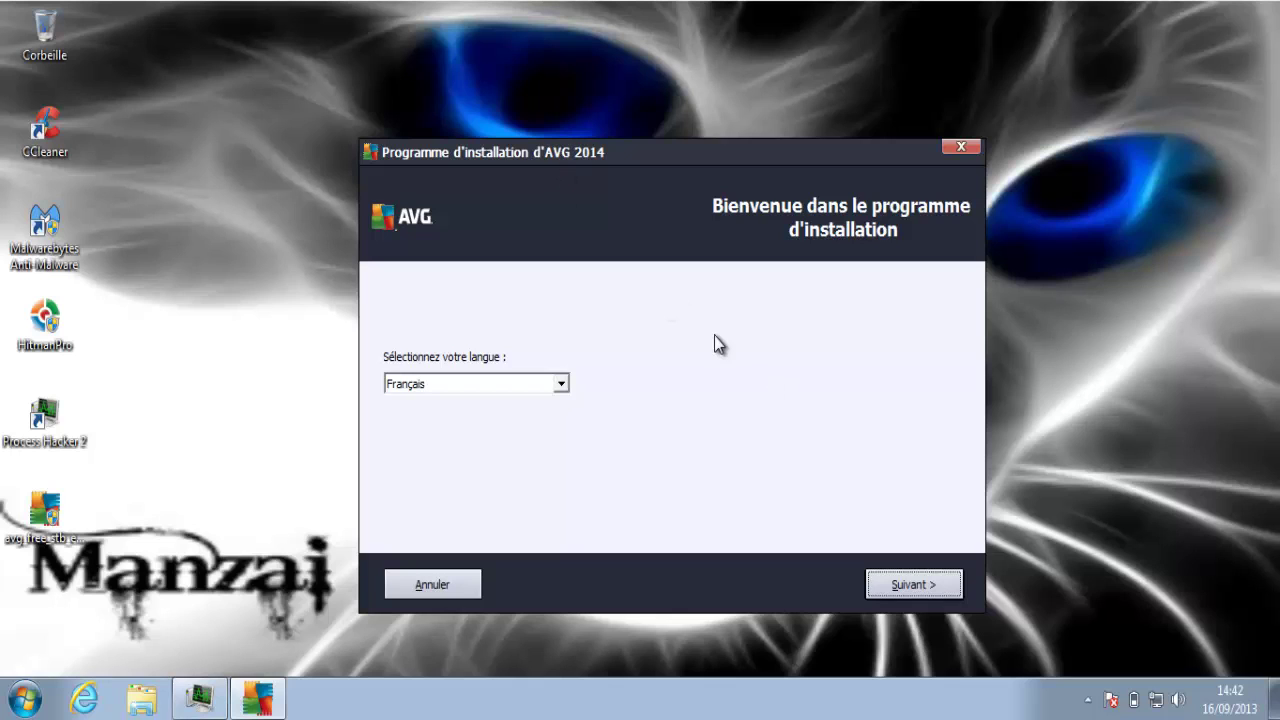
click(897, 588)
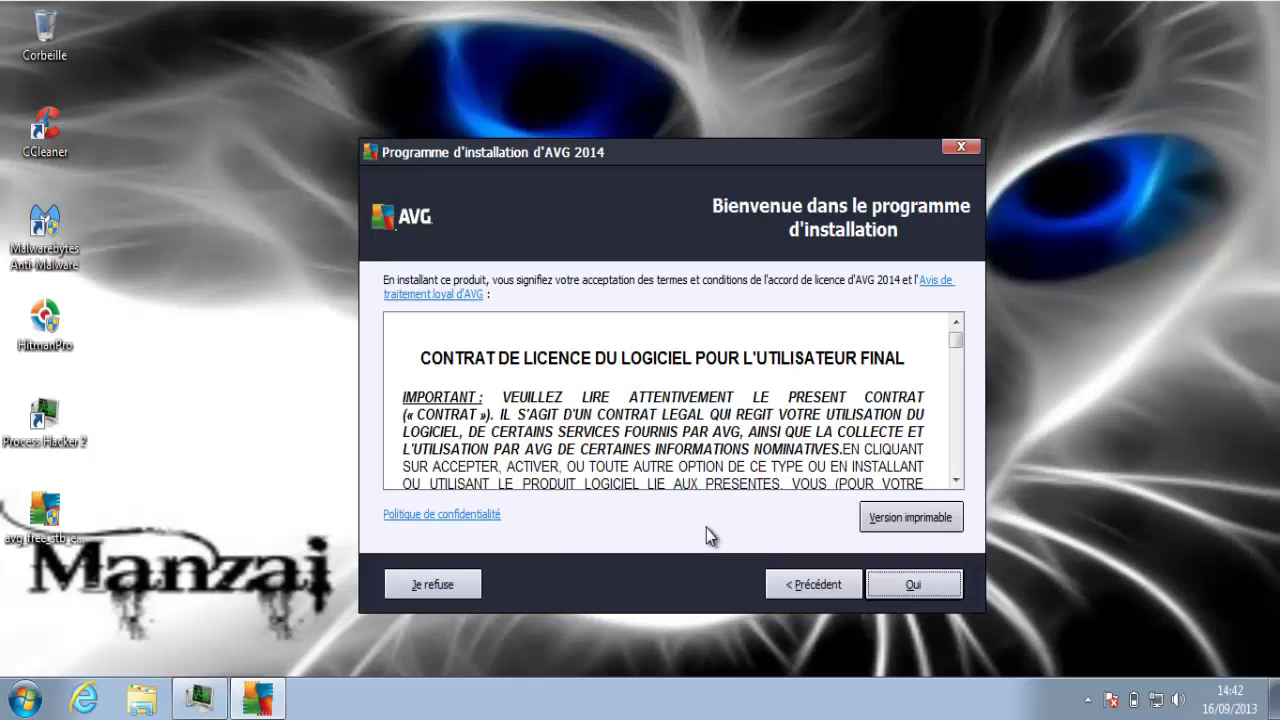
click(914, 585)
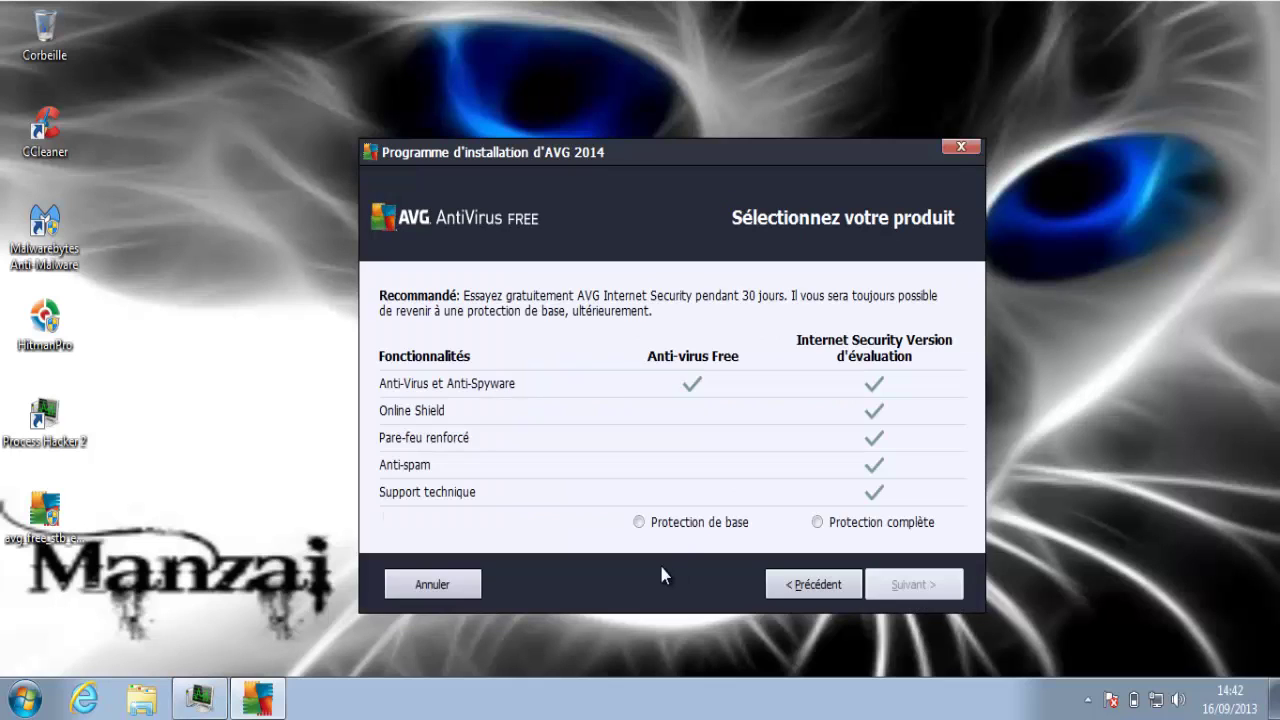
Choose Protection de base and a custom installation into C:\Program Files\AVG\AVG2014\
click(688, 530)
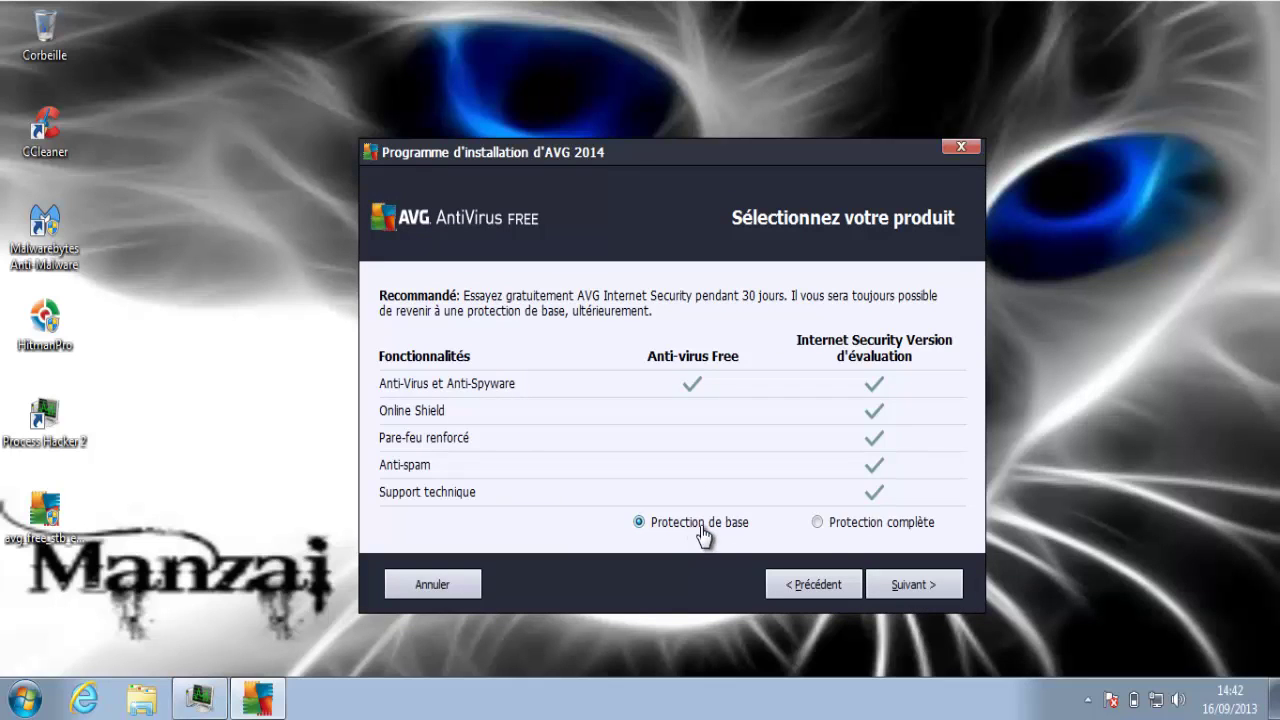
click(891, 585)
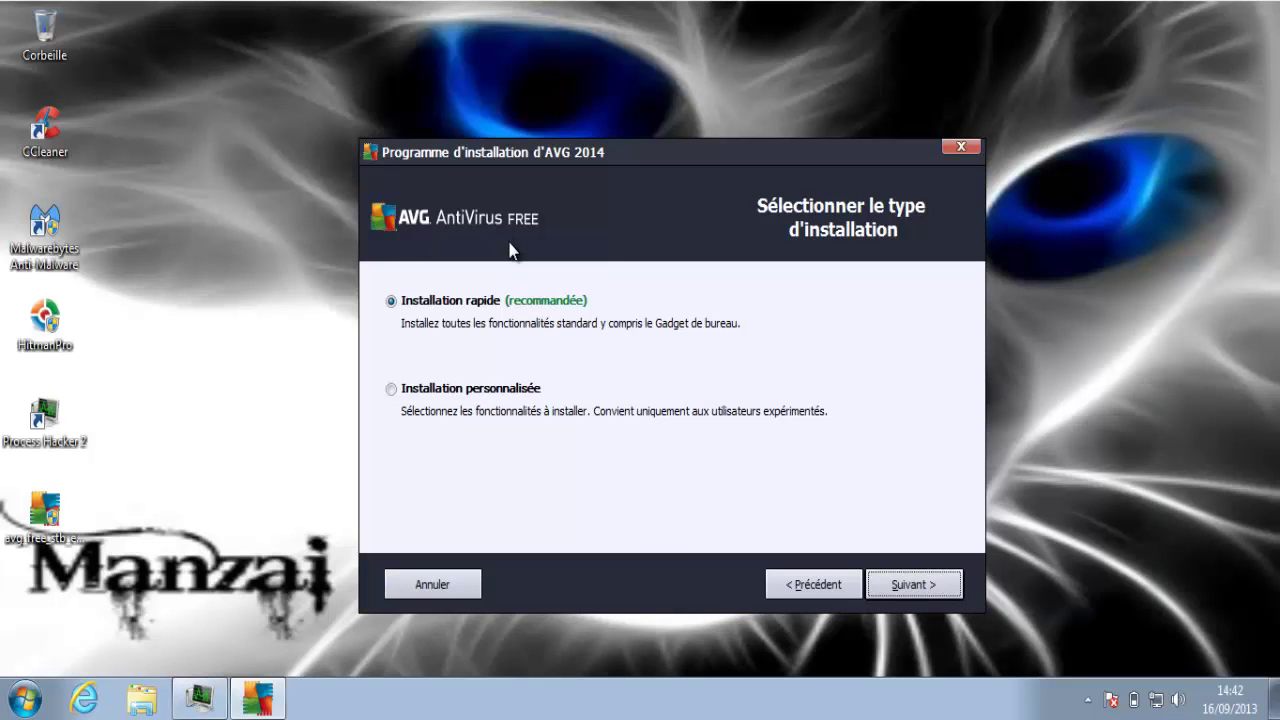
click(392, 389)
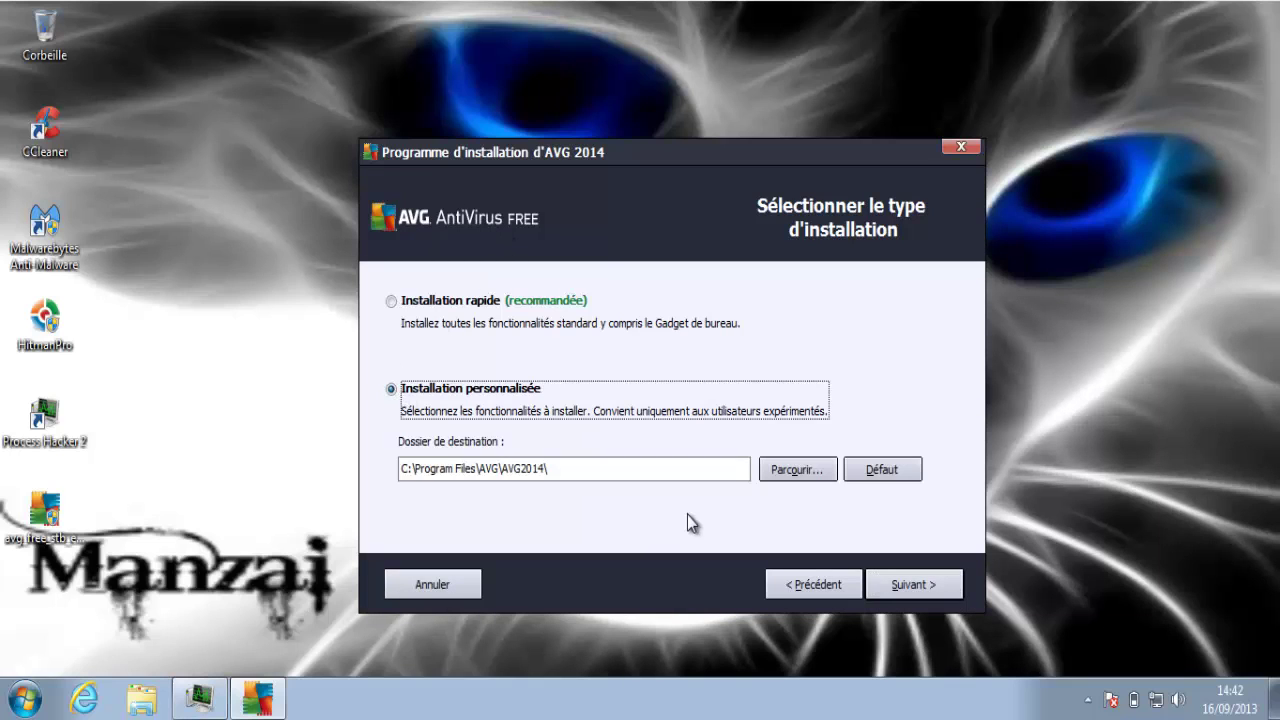
click(891, 586)
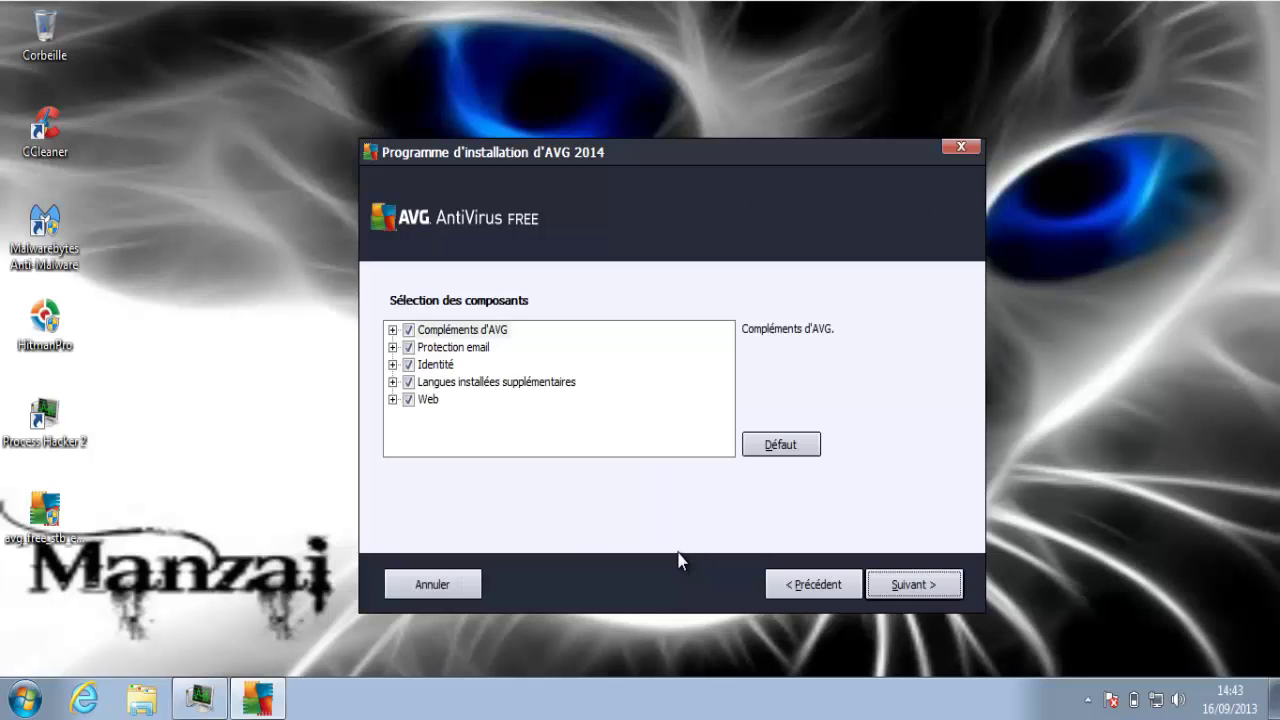
Review the add-on, email, identity and web components and continue with all of them selected, closing the Norton performance alert
click(487, 335)
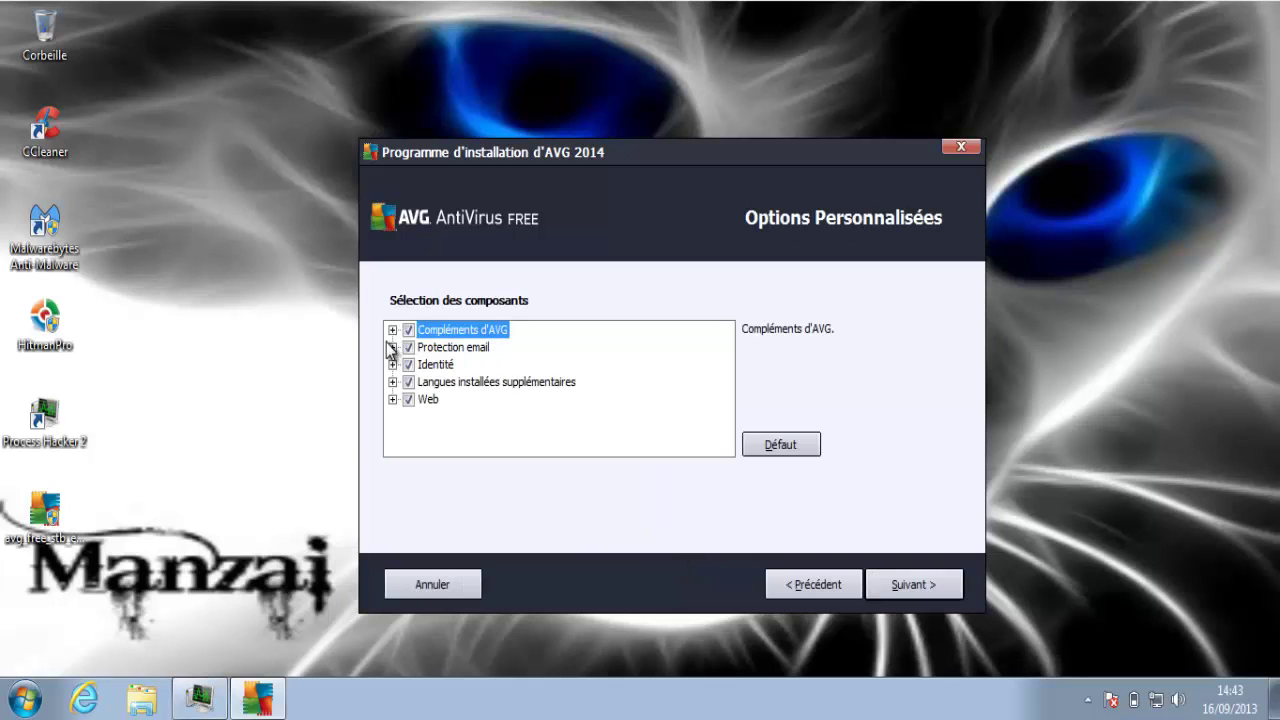
click(392, 330)
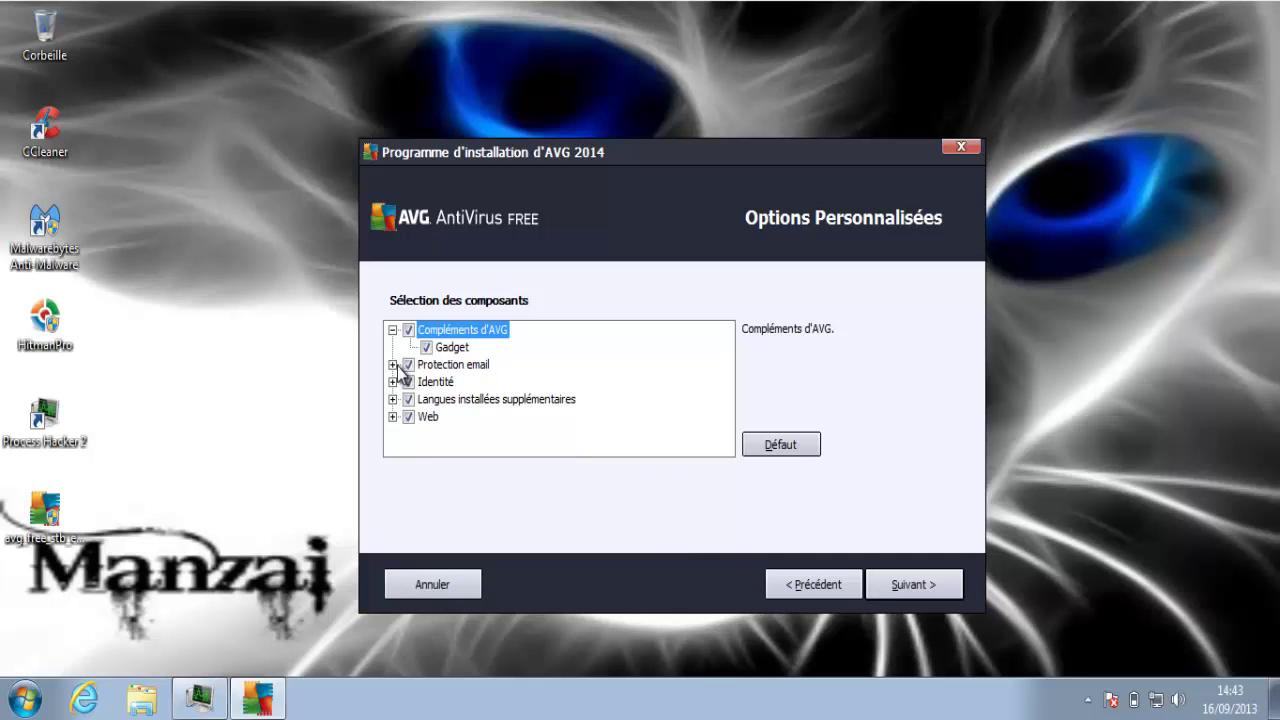
click(392, 364)
click(392, 399)
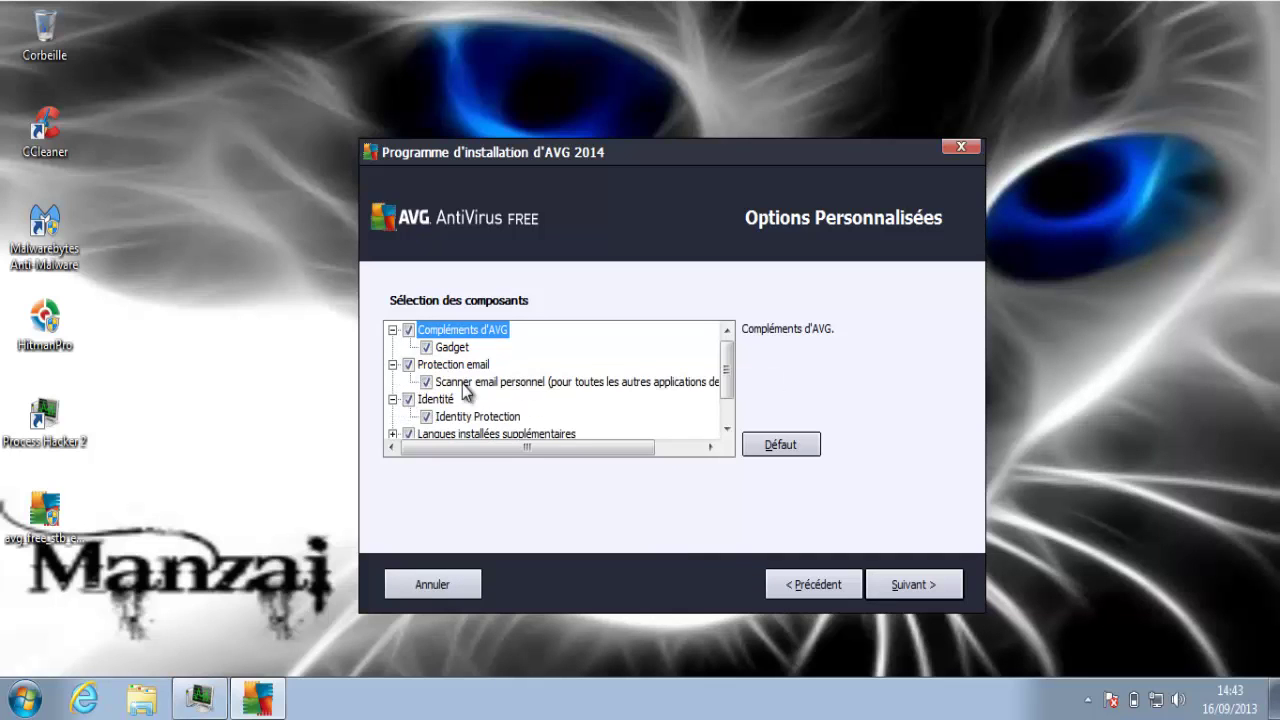
drag(723, 374, 728, 412)
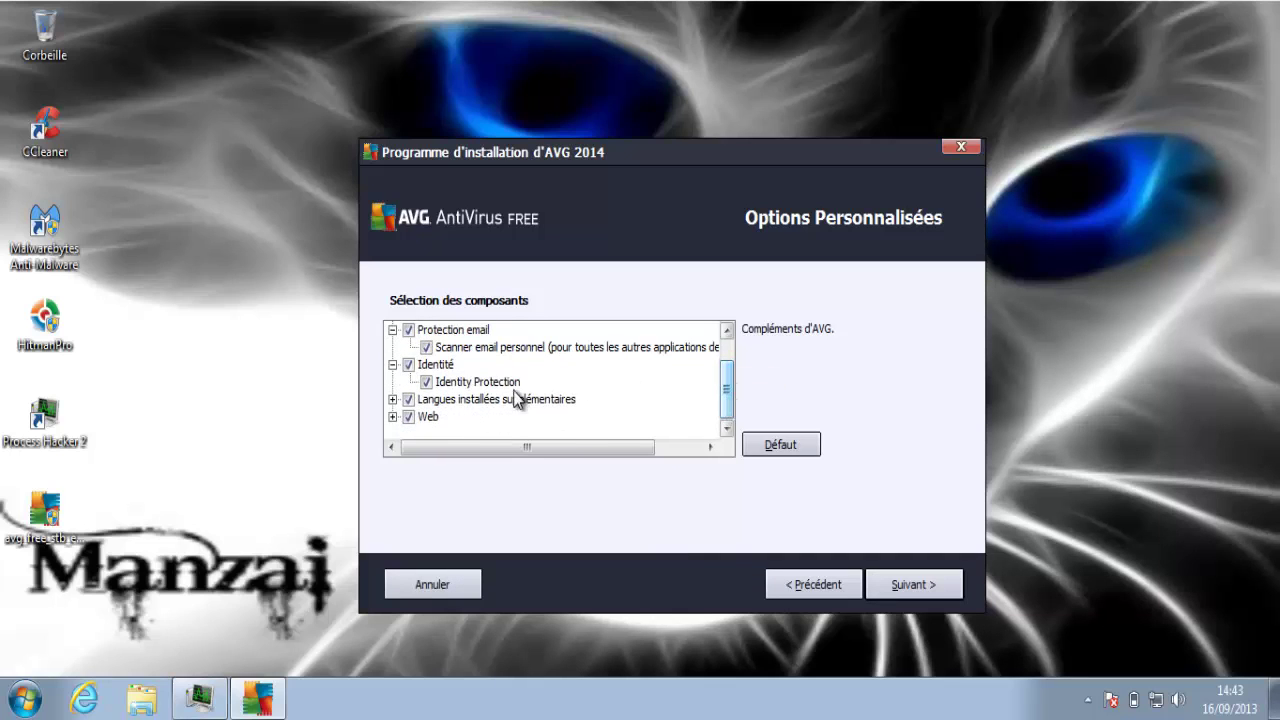
click(393, 417)
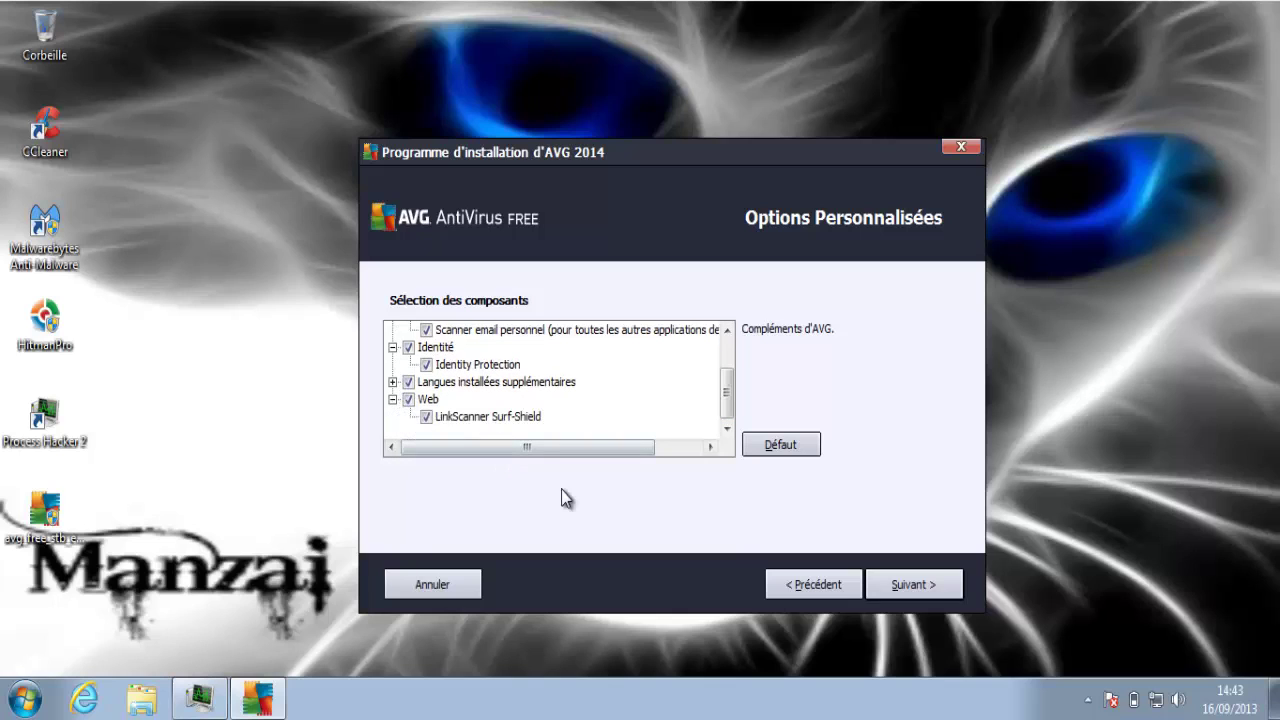
click(512, 420)
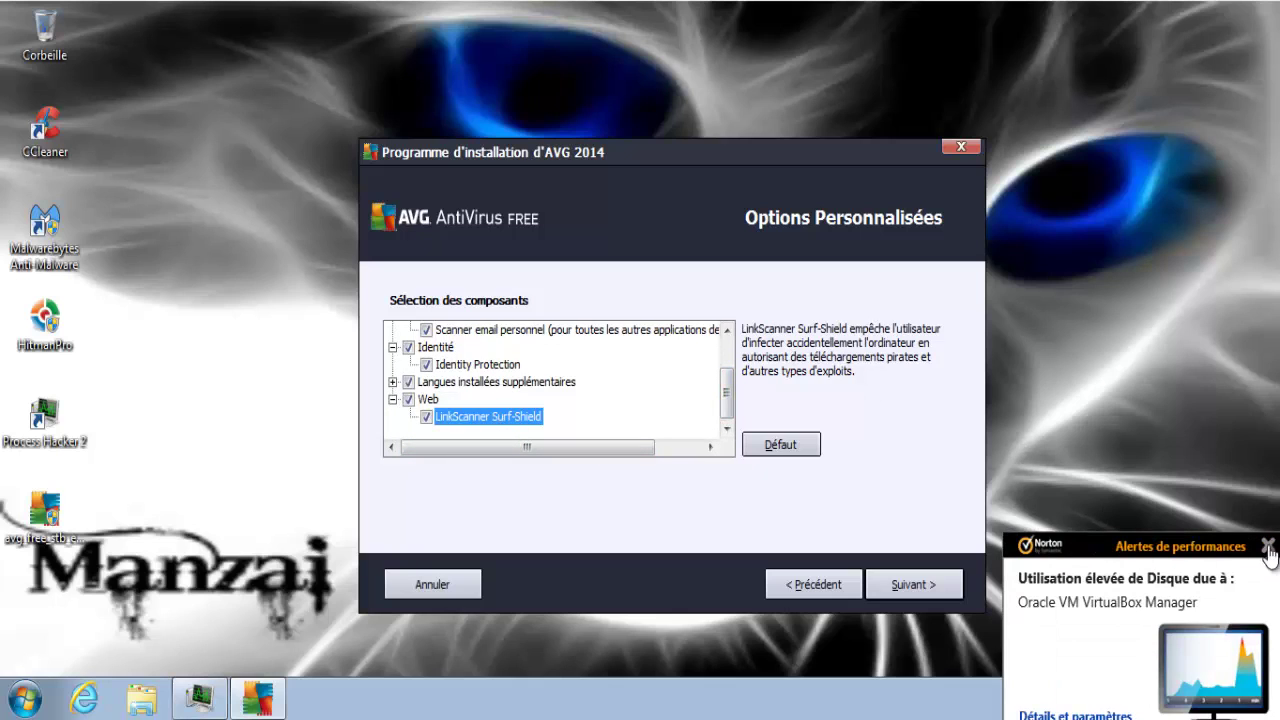
click(1268, 546)
click(932, 584)
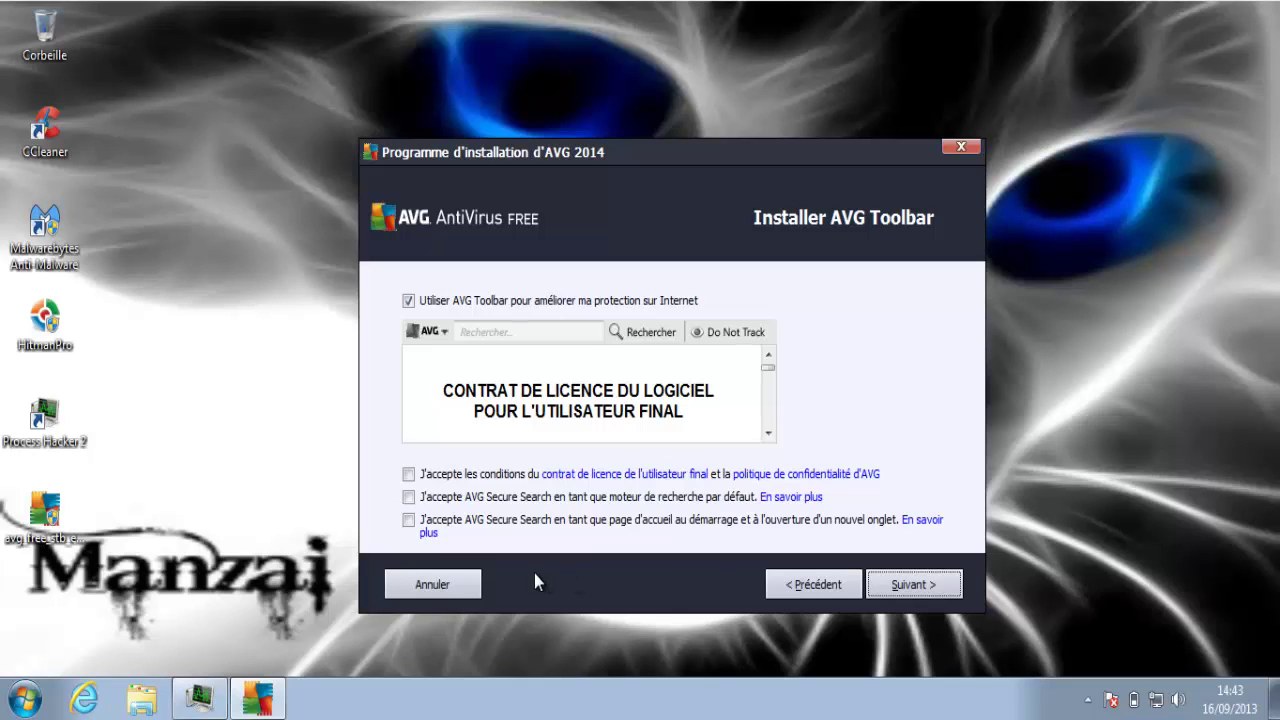
Opt out of AVG Toolbar and start the installation, dismissing the Windows Defender update notice
click(408, 300)
click(920, 590)
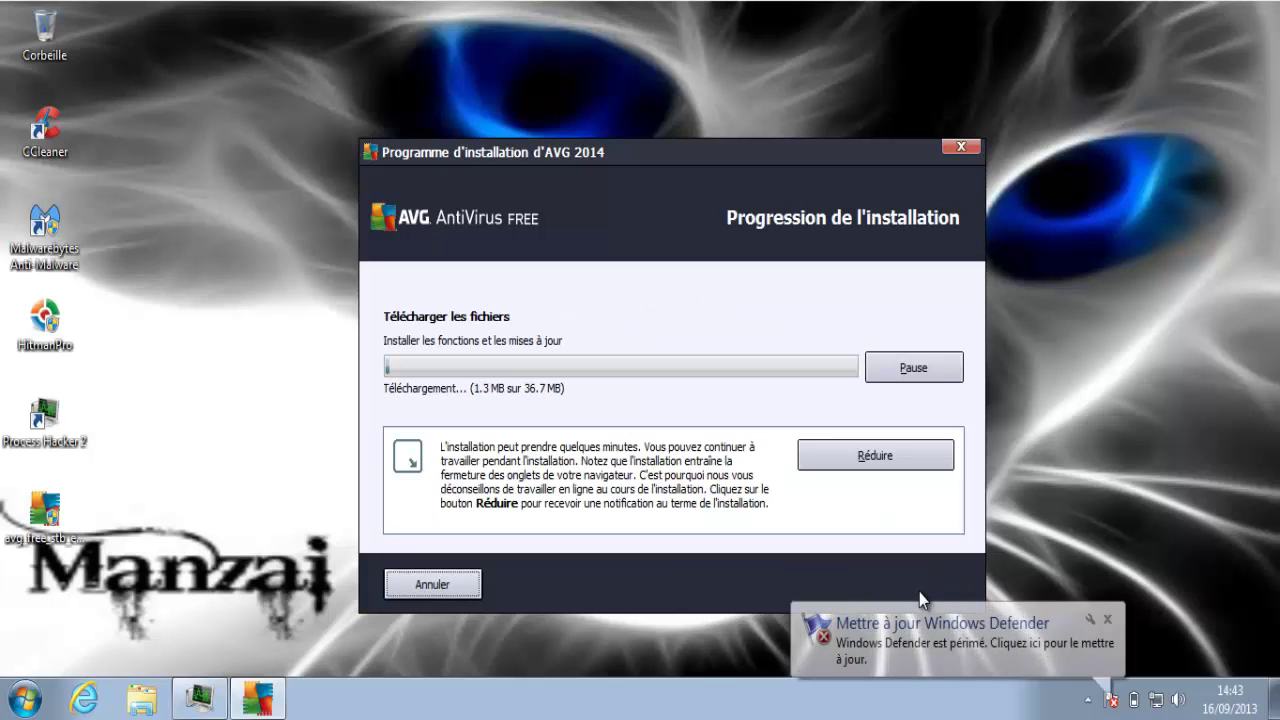
click(1108, 619)
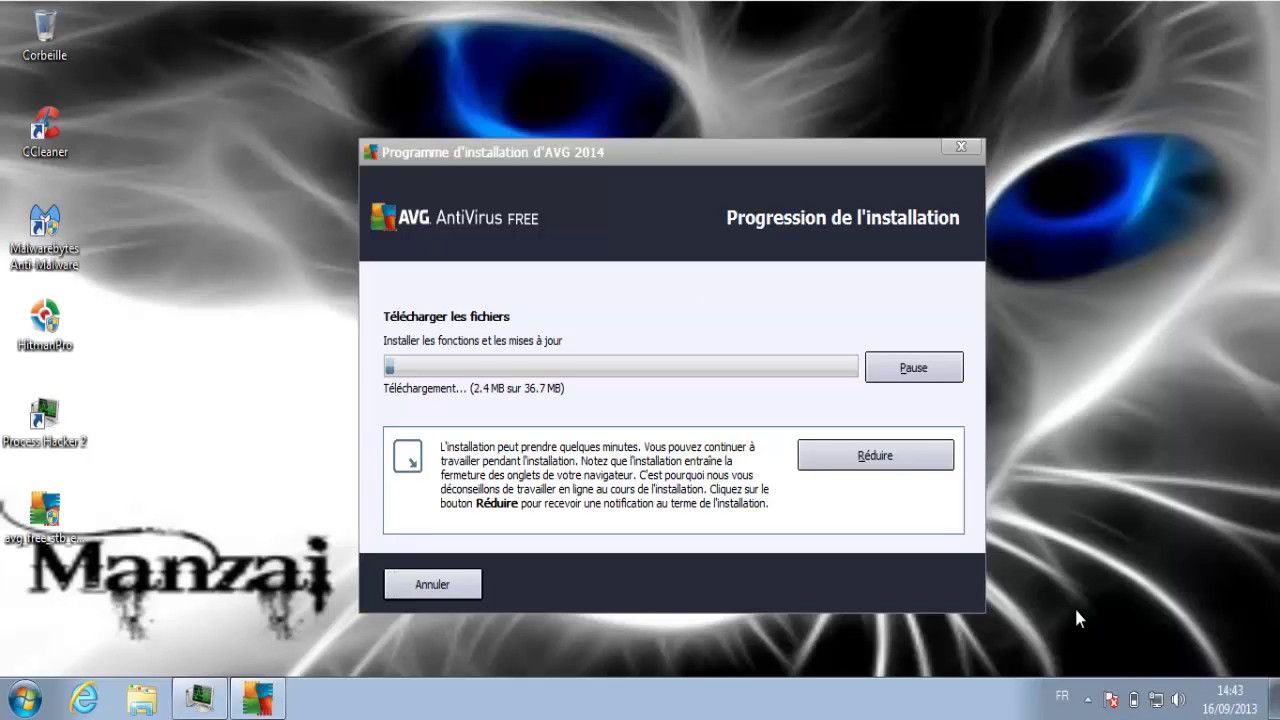
click(922, 584)
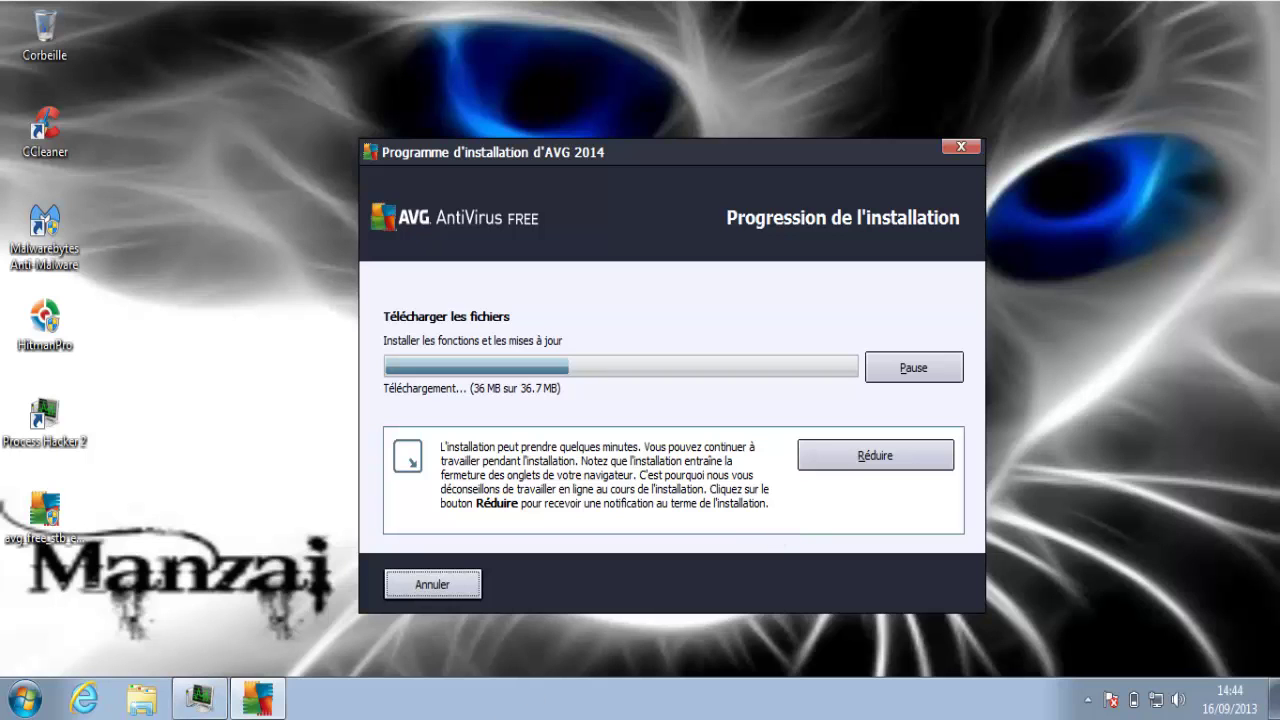
Dismiss the AVG update notice and finish the setup wizard without registering an email address
click(1110, 699)
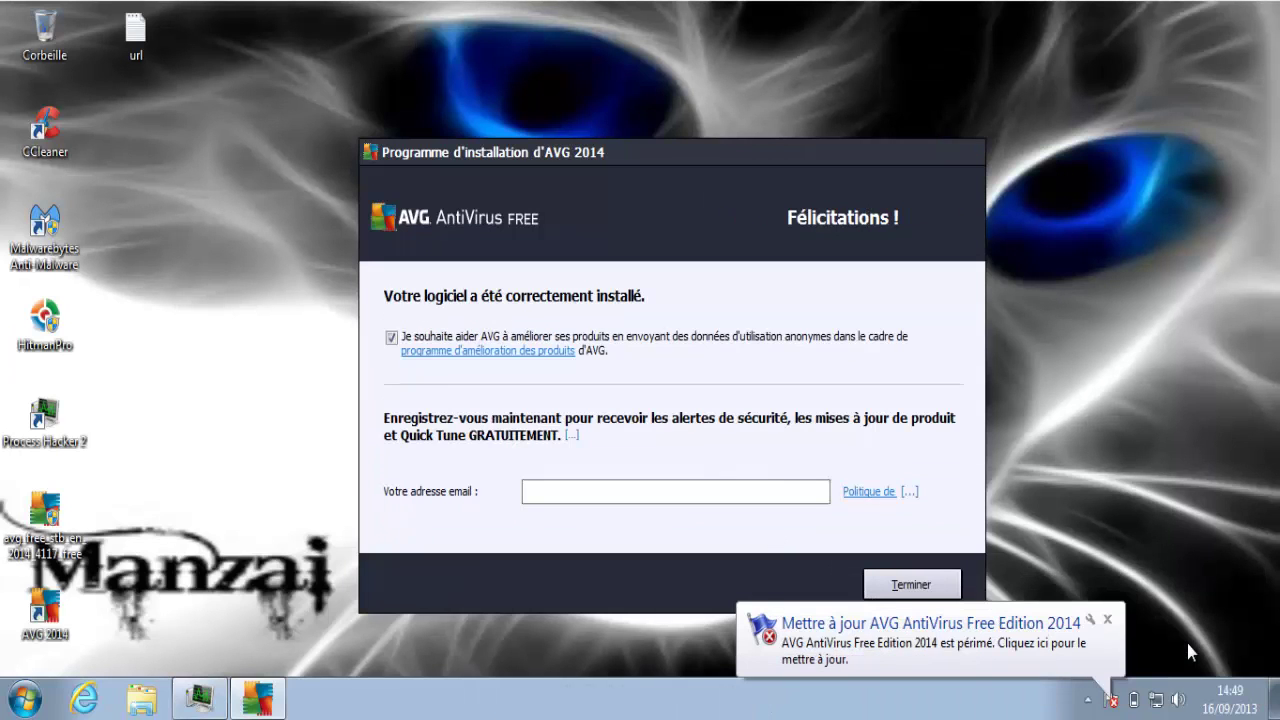
click(1107, 624)
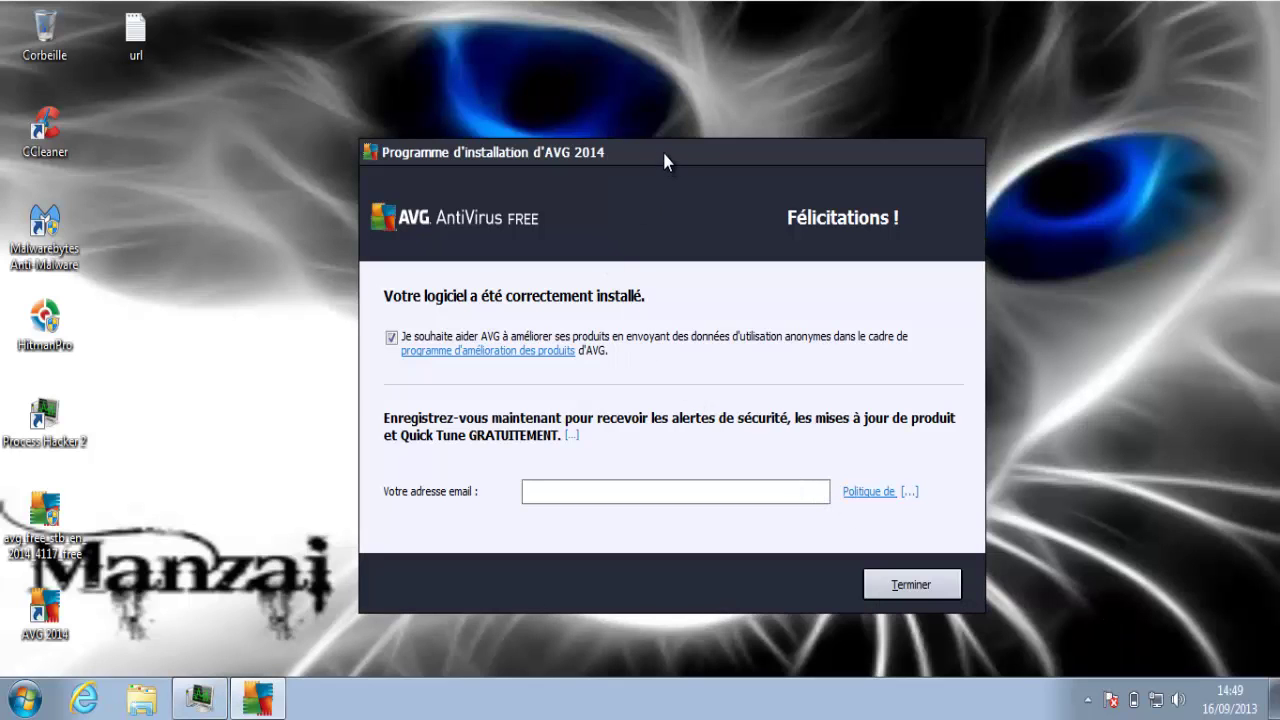
drag(664, 153, 537, 77)
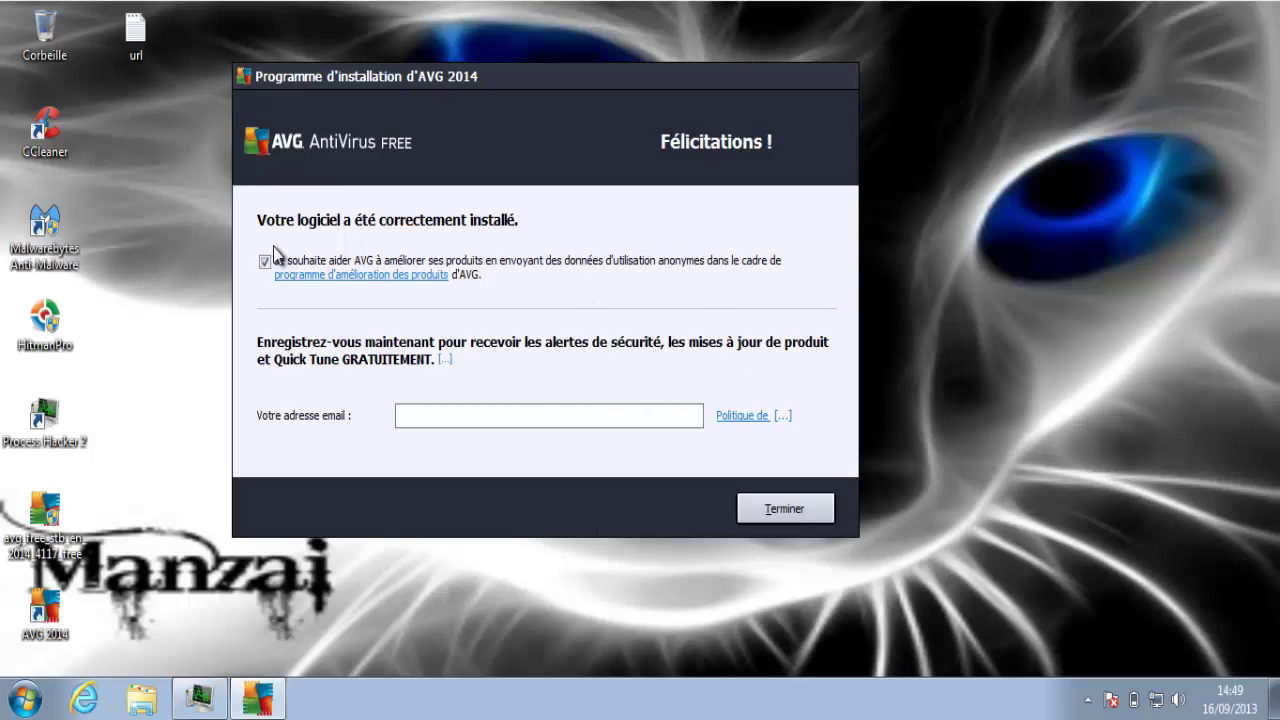
click(780, 507)
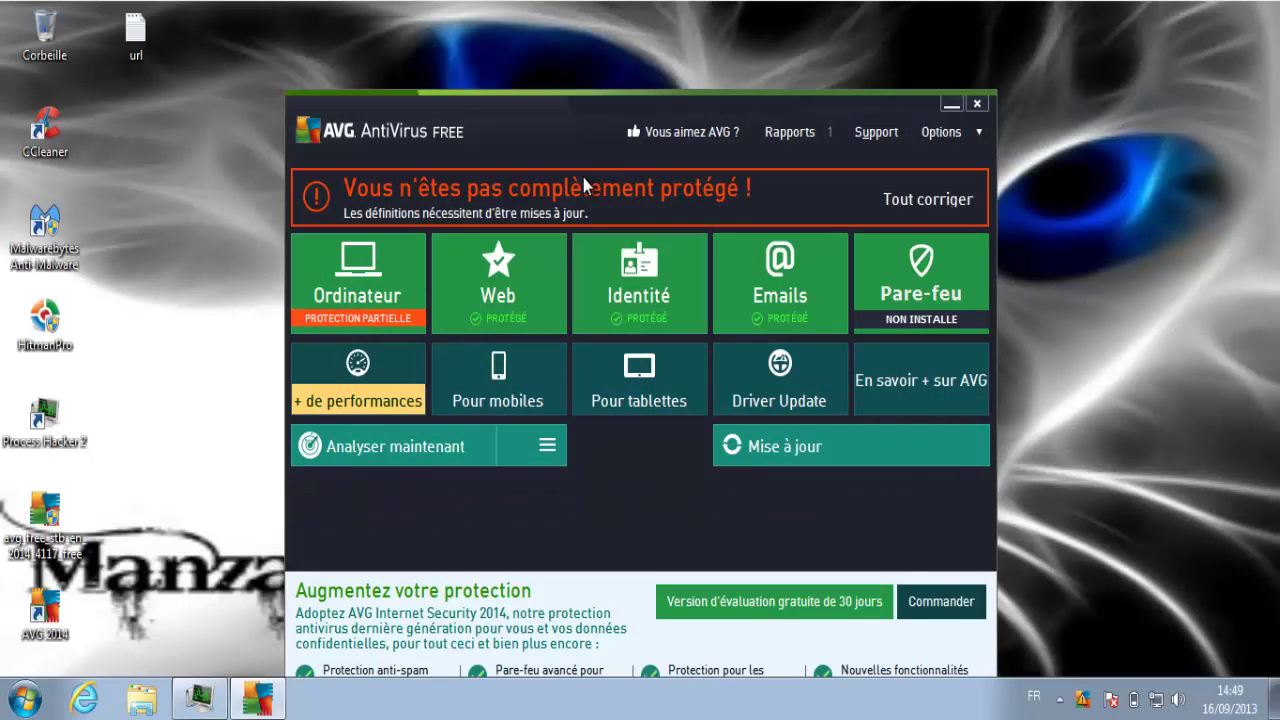
Look at the computer protection page with its AntiVirus and data safe components, and return to the overview
drag(543, 111, 507, 70)
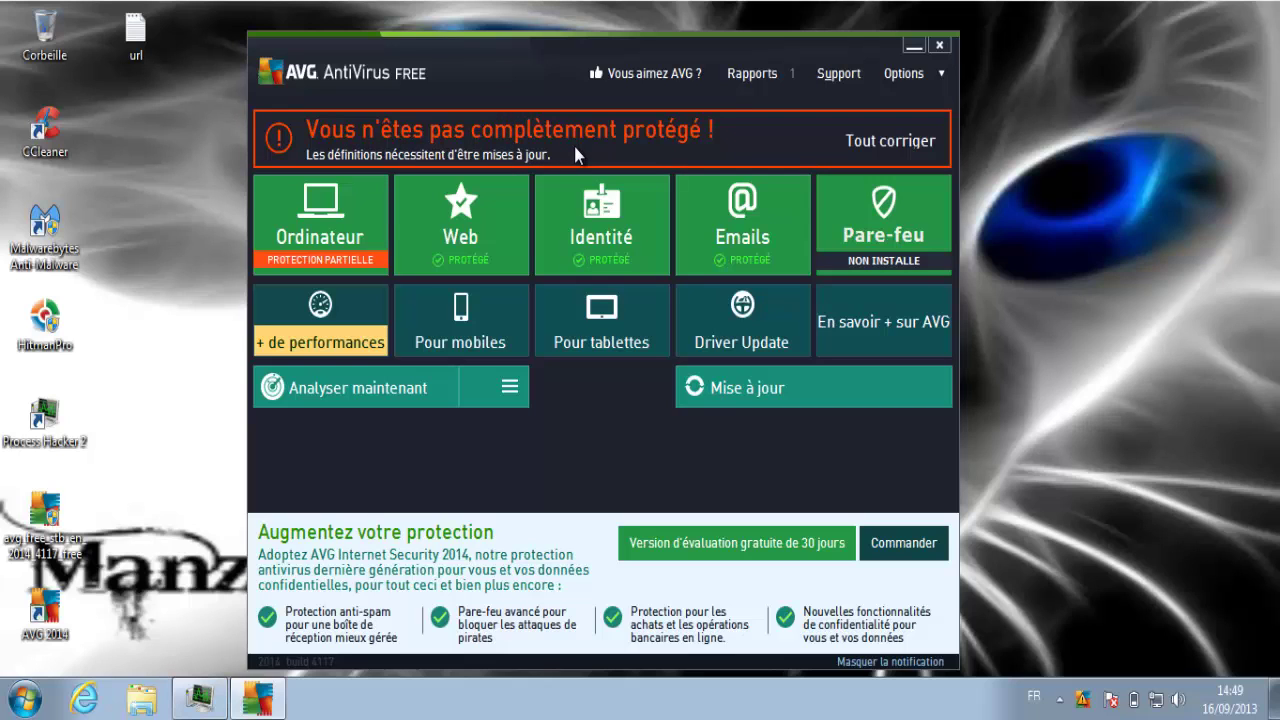
click(349, 236)
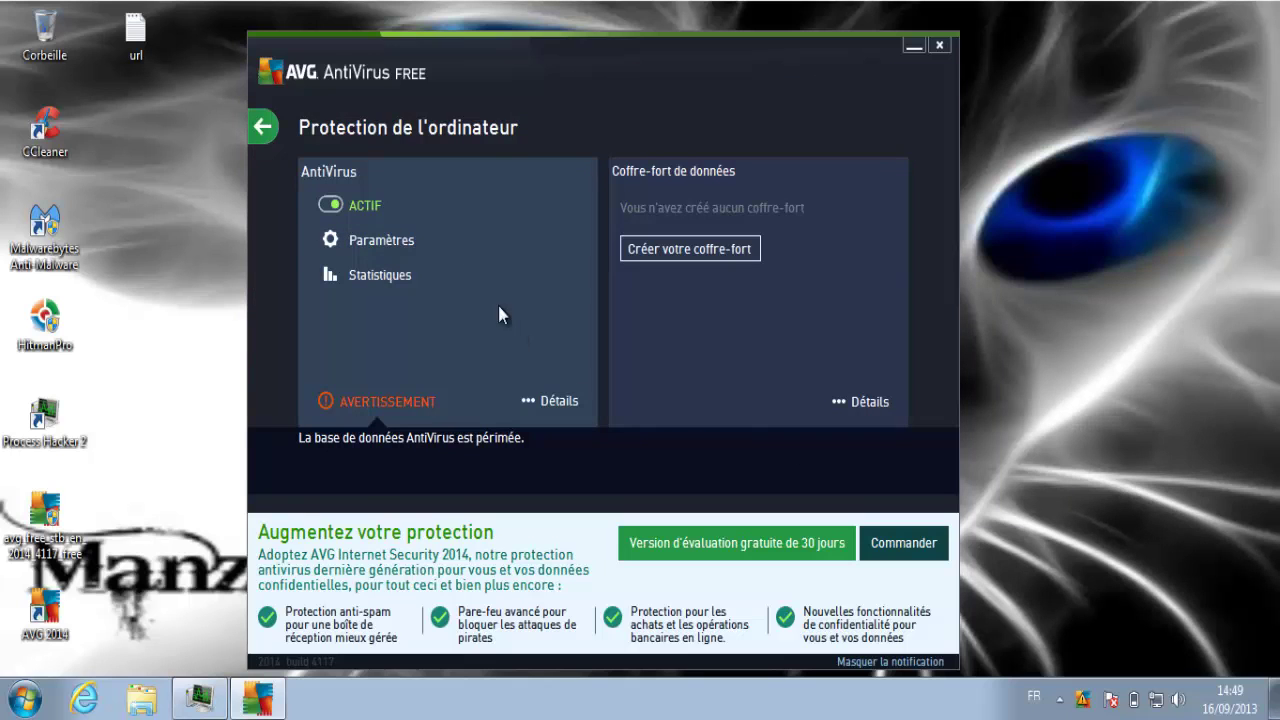
click(278, 118)
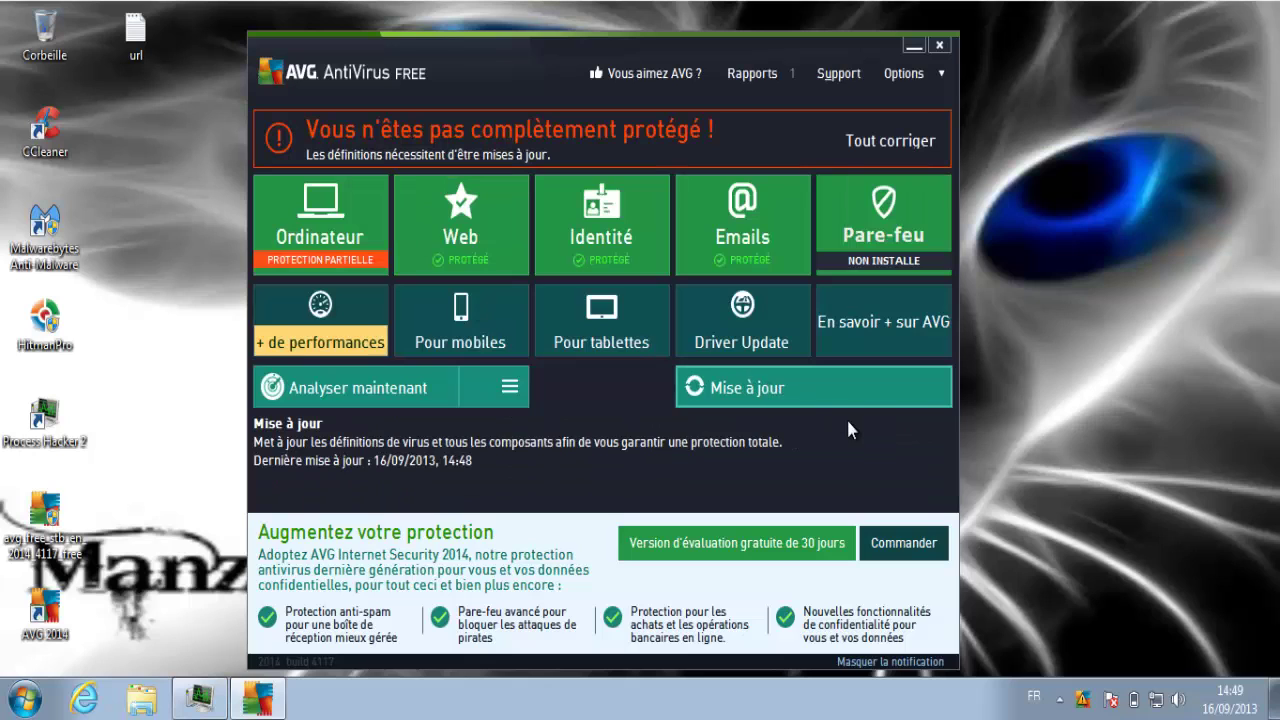
Check the progress of the Internet update in the reports and return to the overview
click(775, 71)
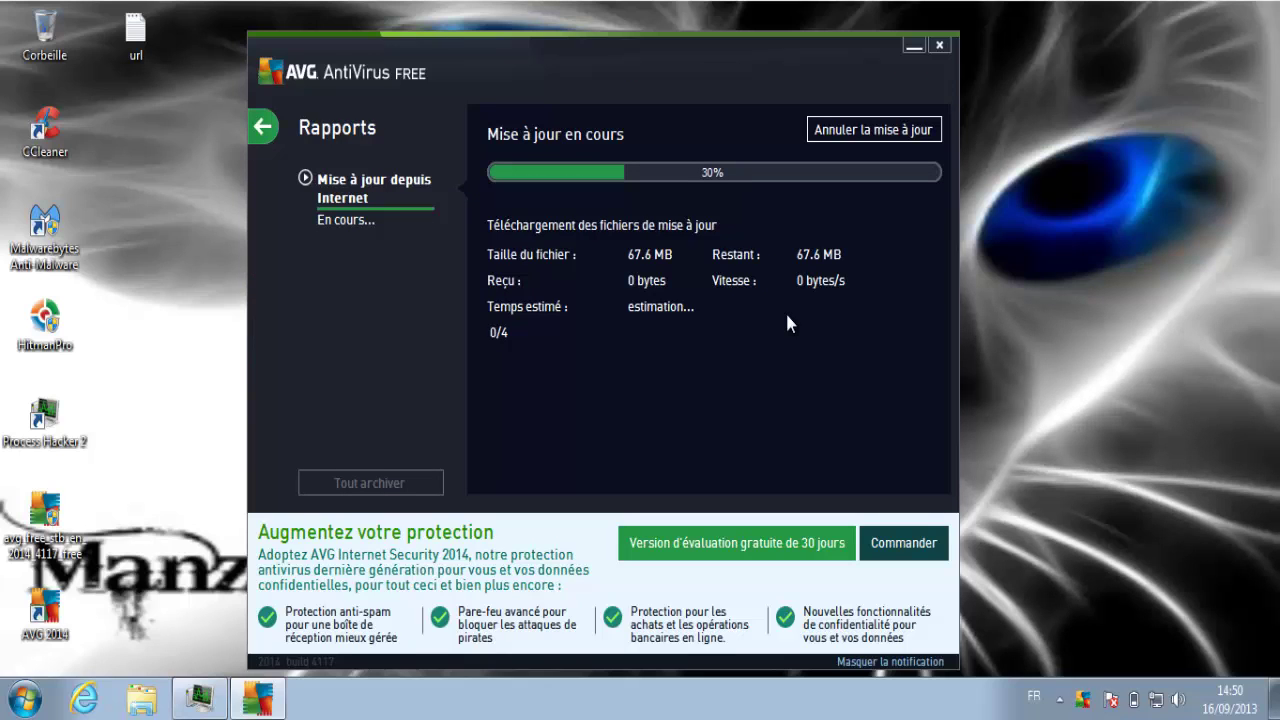
click(264, 130)
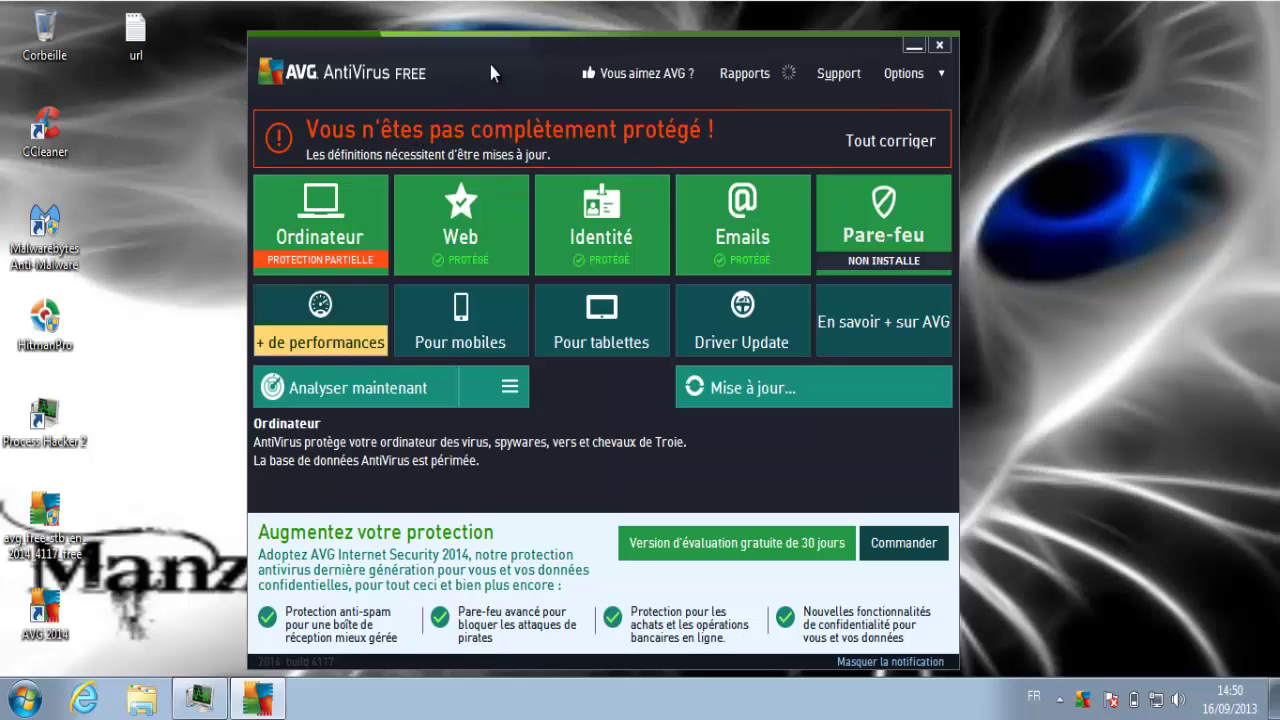
Examine the web browsing, identity and email protection pages one after another, returning to the overview each time
drag(490, 65, 462, 52)
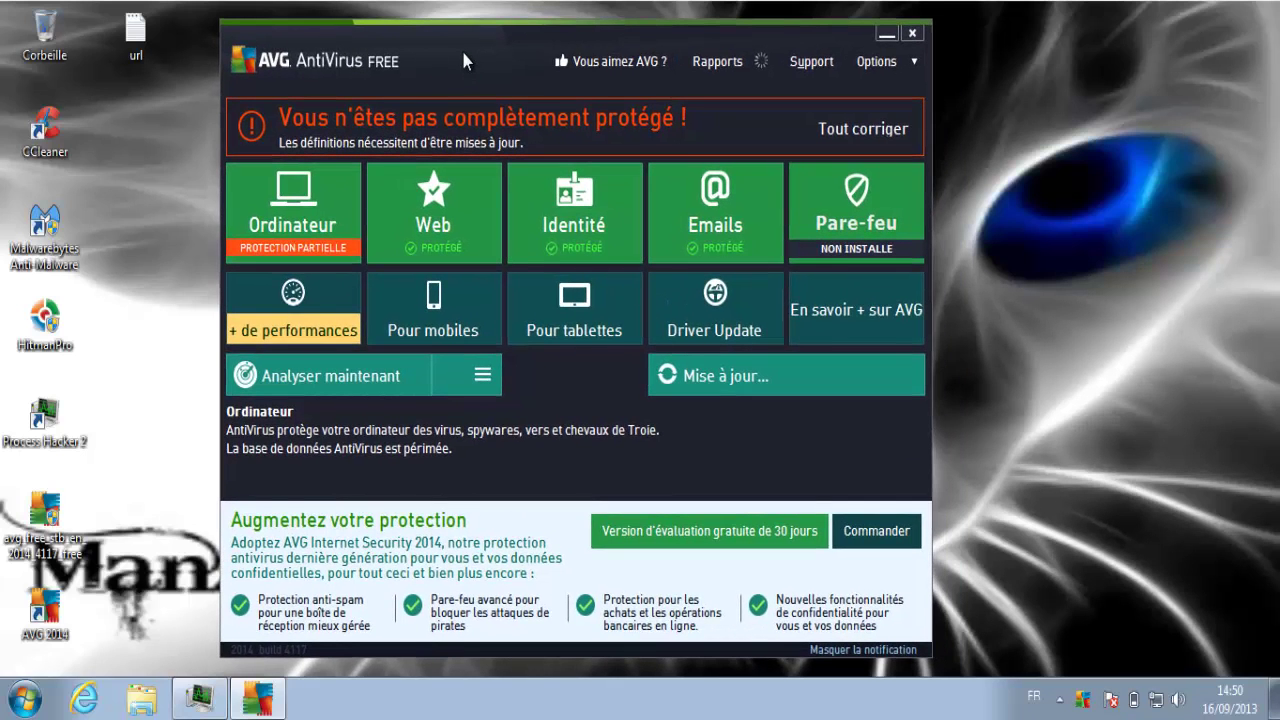
click(434, 204)
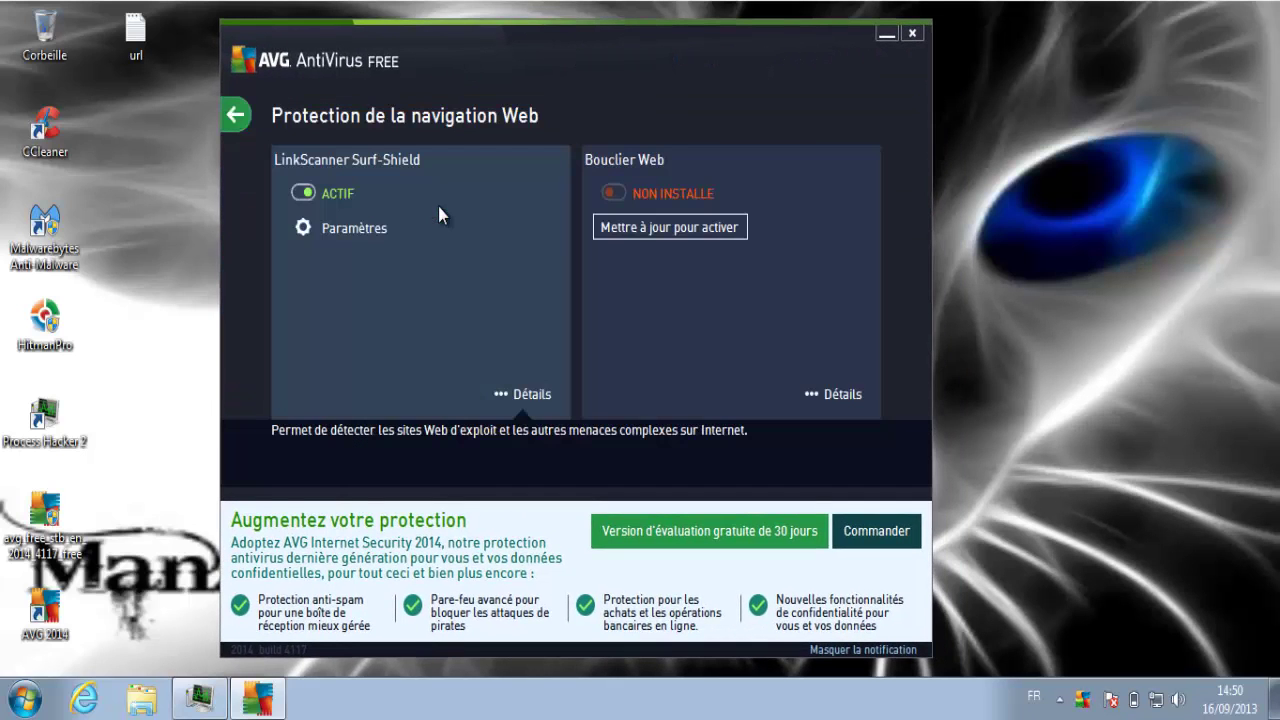
click(237, 122)
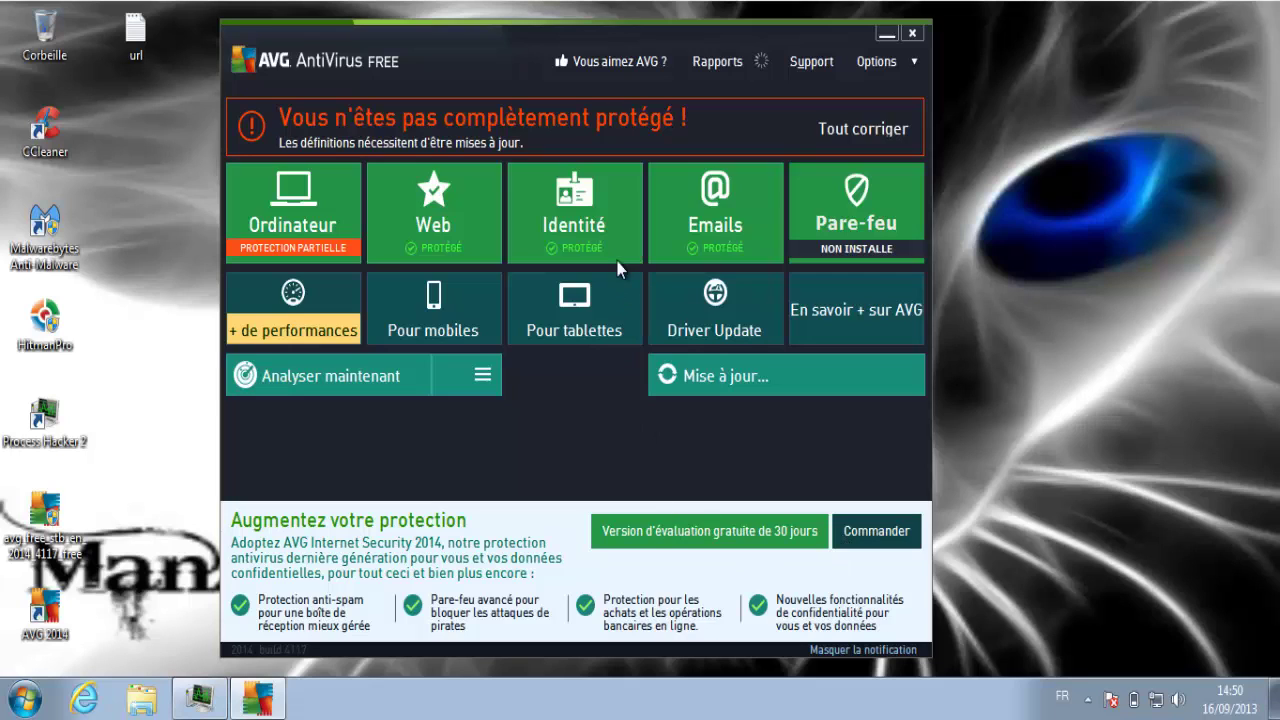
click(566, 208)
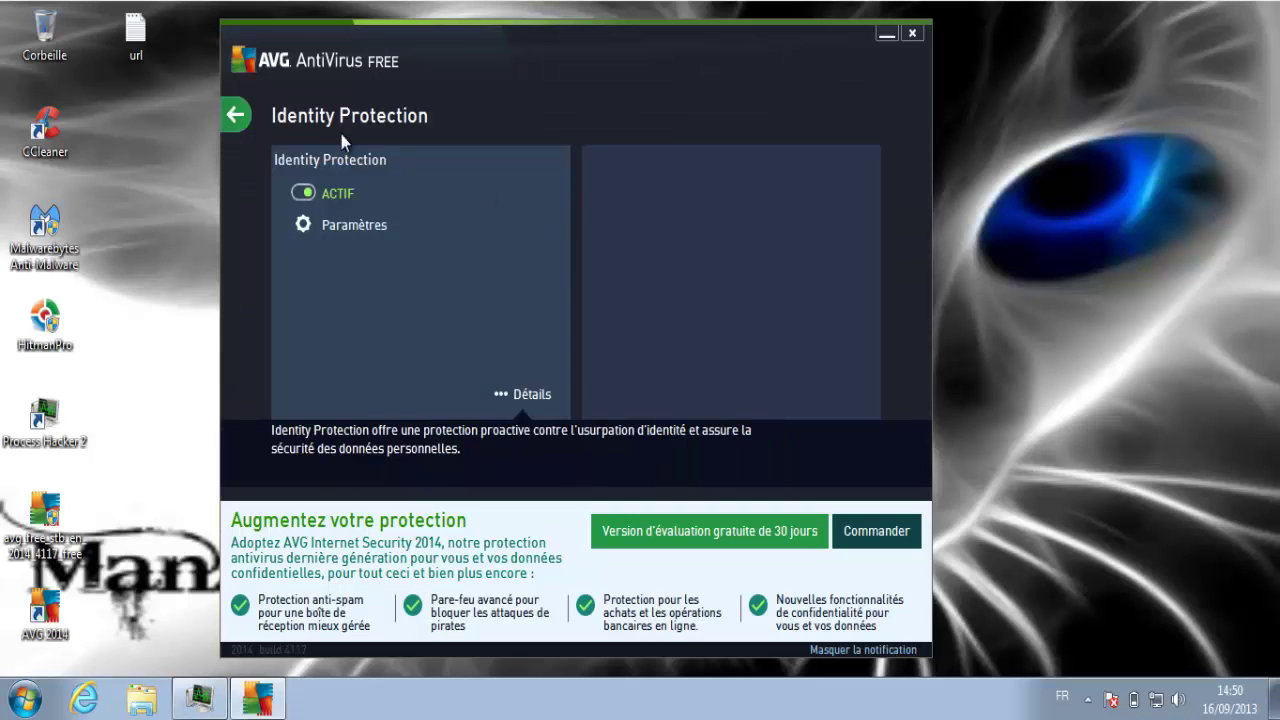
click(236, 114)
click(711, 211)
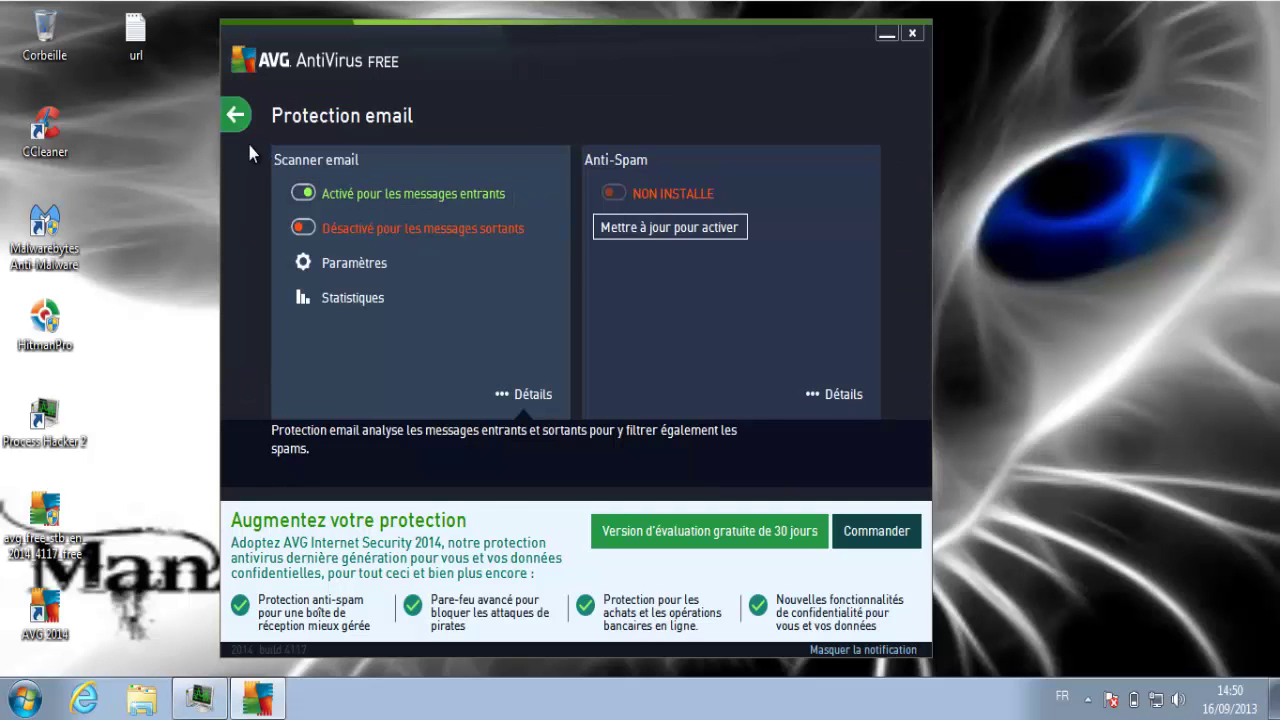
click(236, 114)
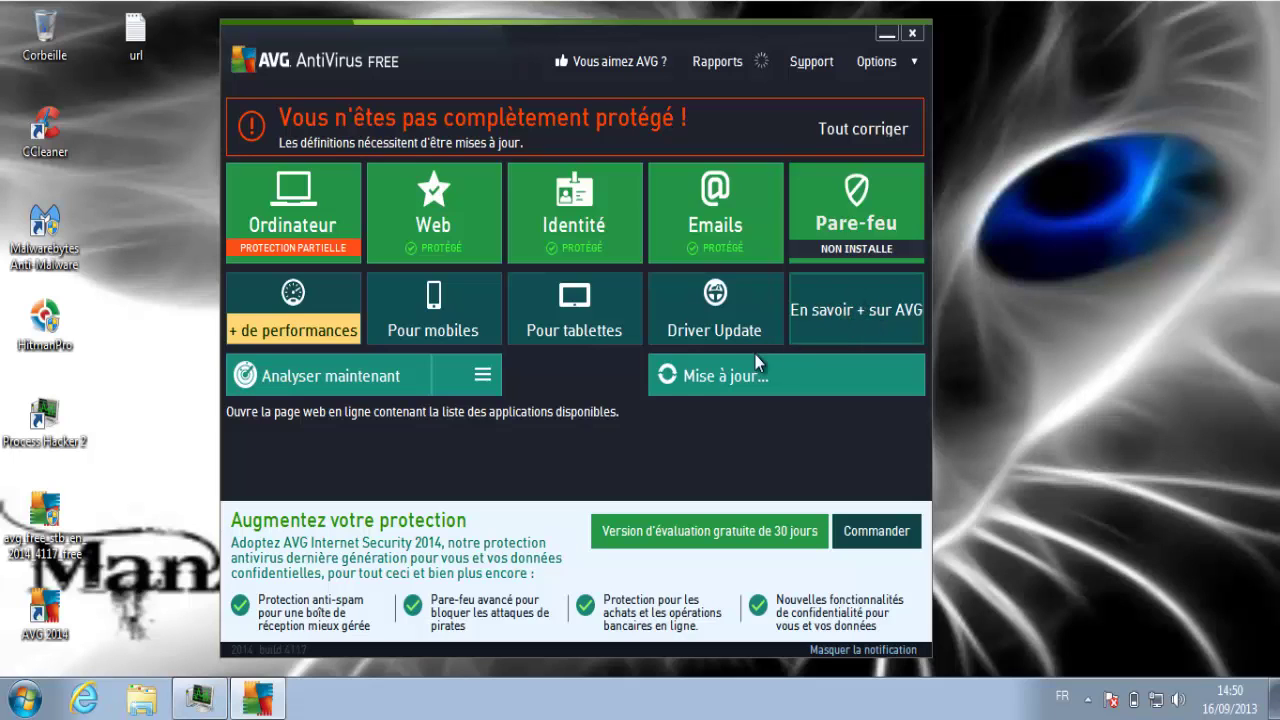
In the advanced AntiVirus settings, enable reporting of the enhanced set of potentially dangerous programs and scanning of files on close
click(913, 61)
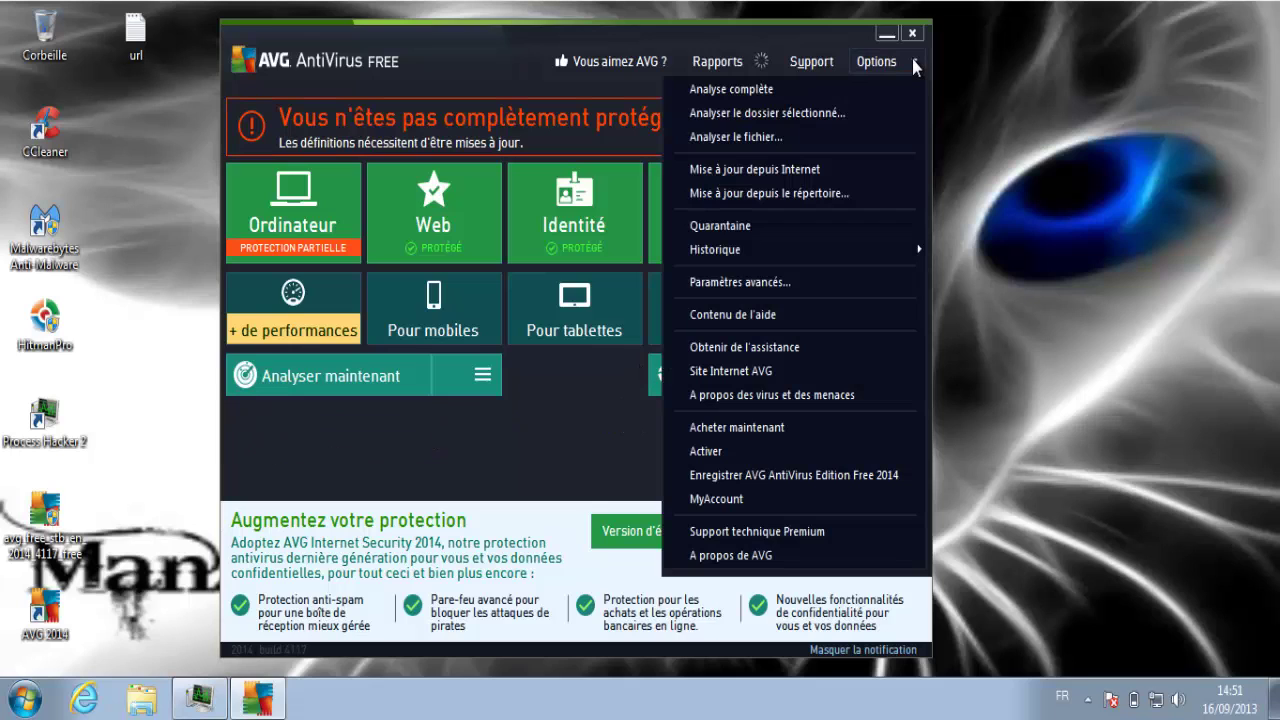
click(760, 285)
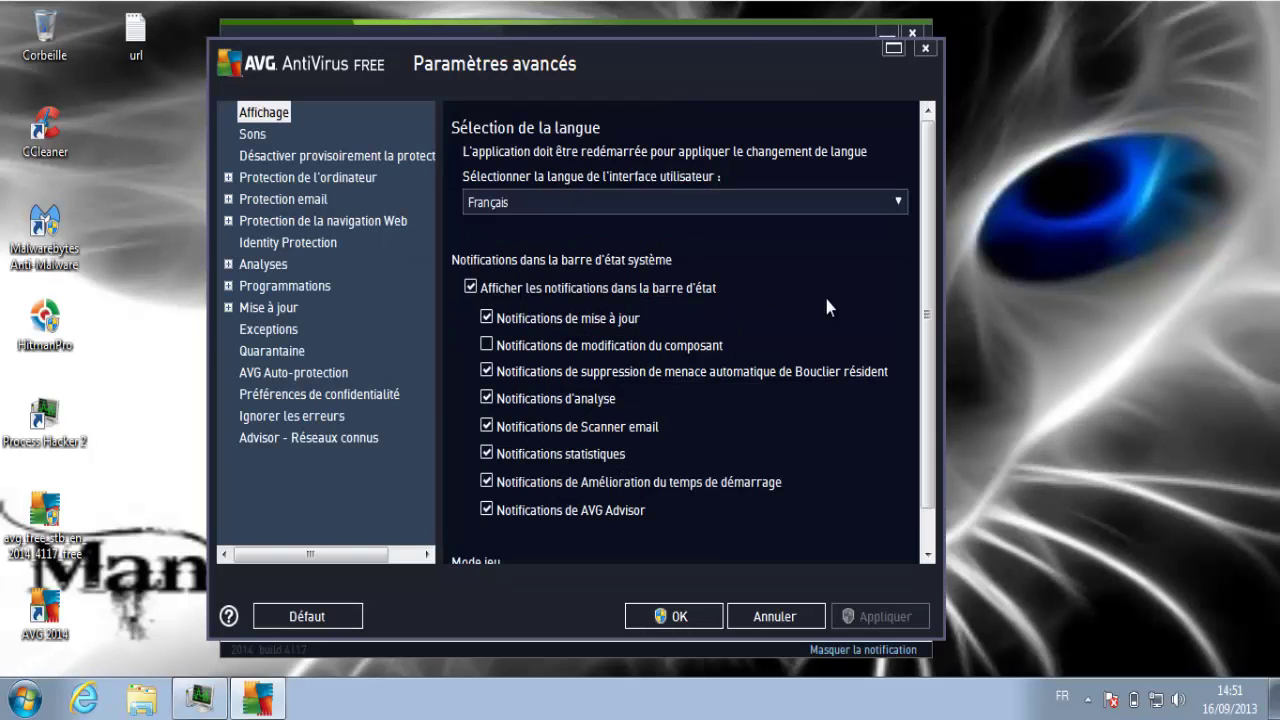
click(229, 178)
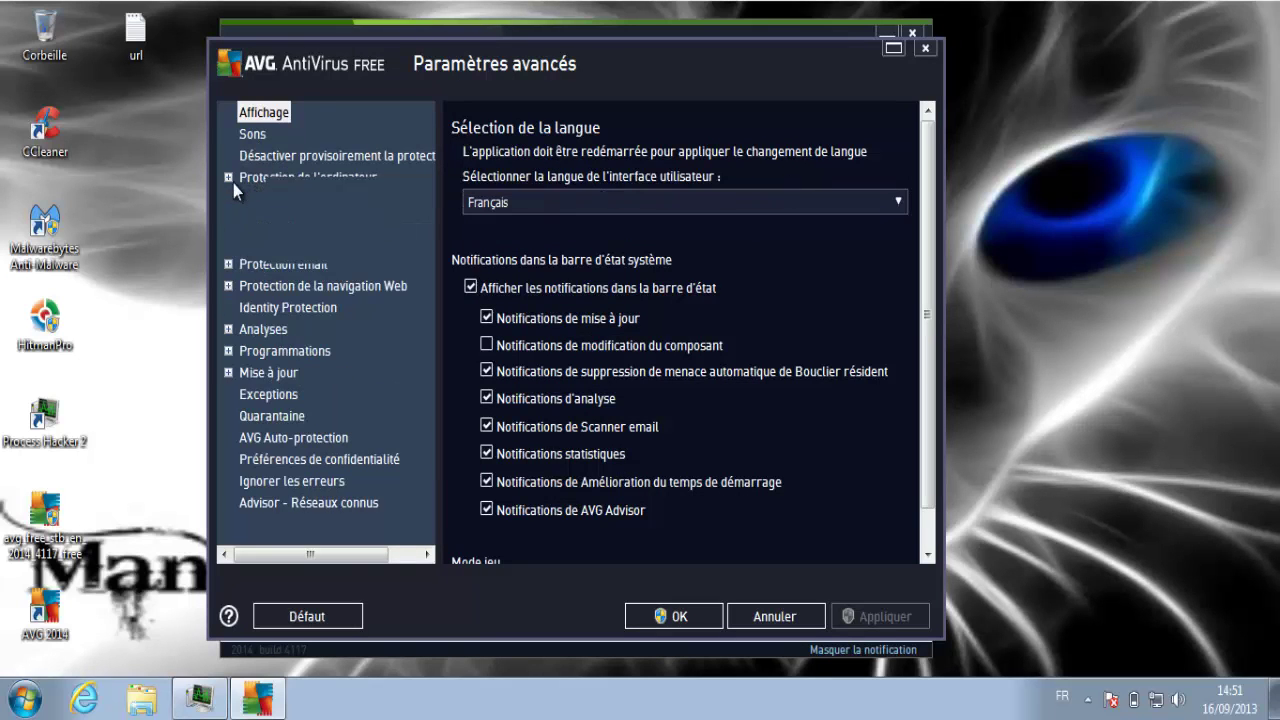
click(266, 200)
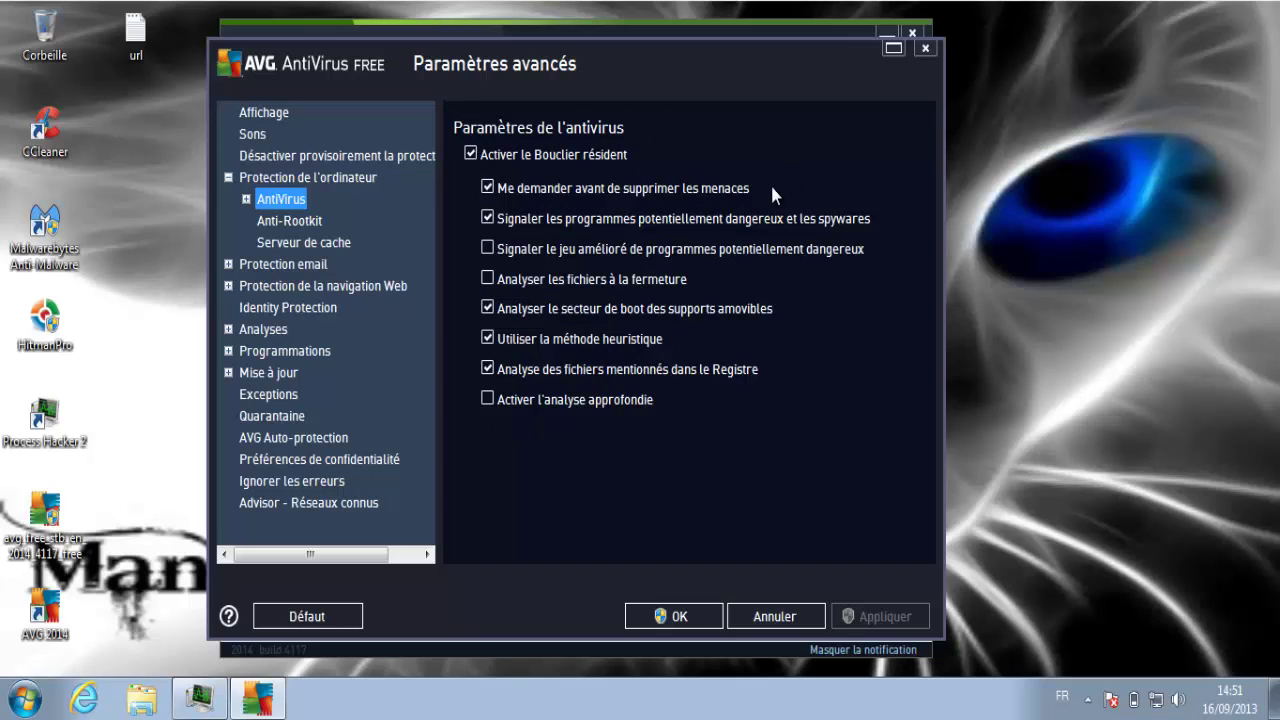
click(527, 250)
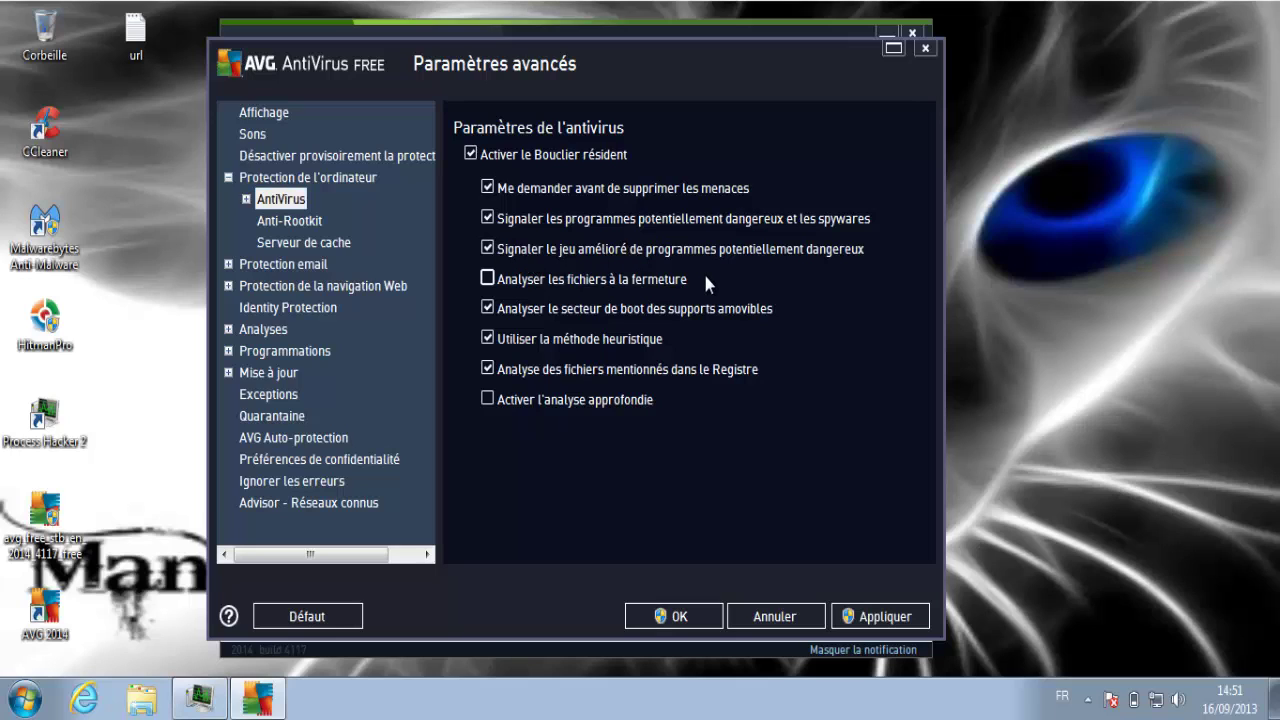
click(652, 281)
Examine the Resident Shield file types and the Anti-Rootkit, LinkScanner Surf-Shield and Identity Protection settings
click(245, 199)
click(311, 222)
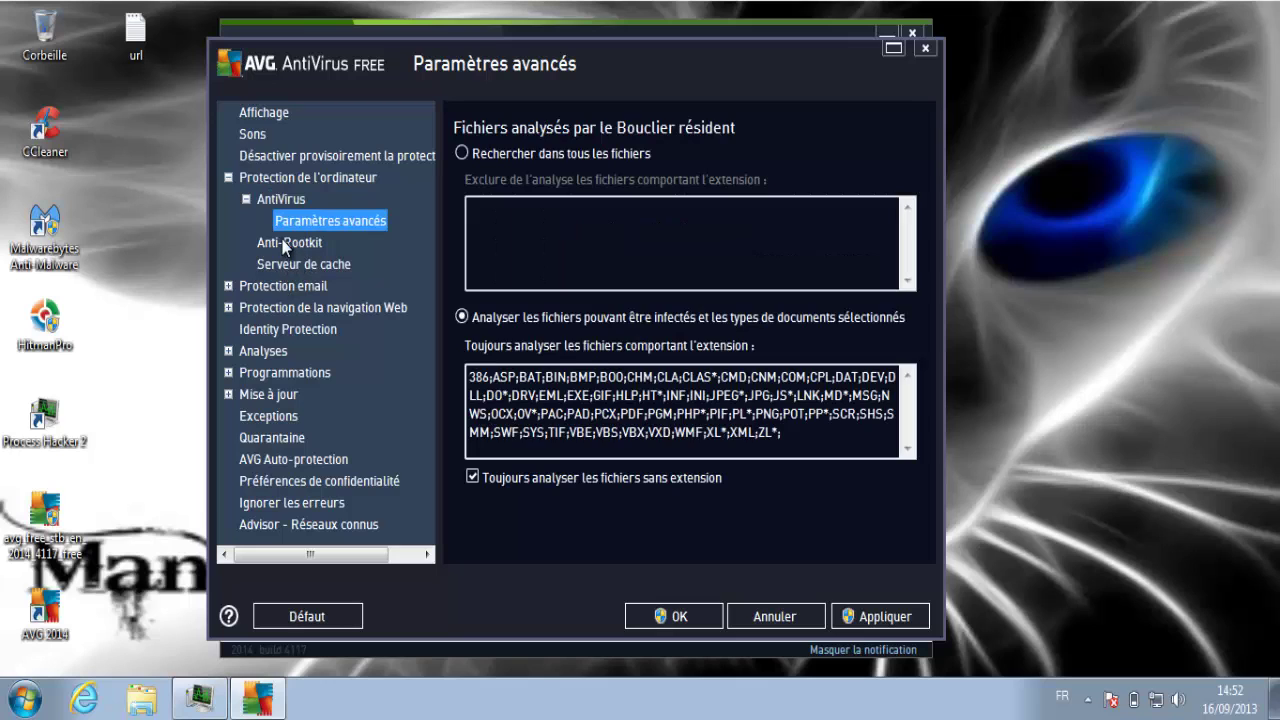
click(288, 243)
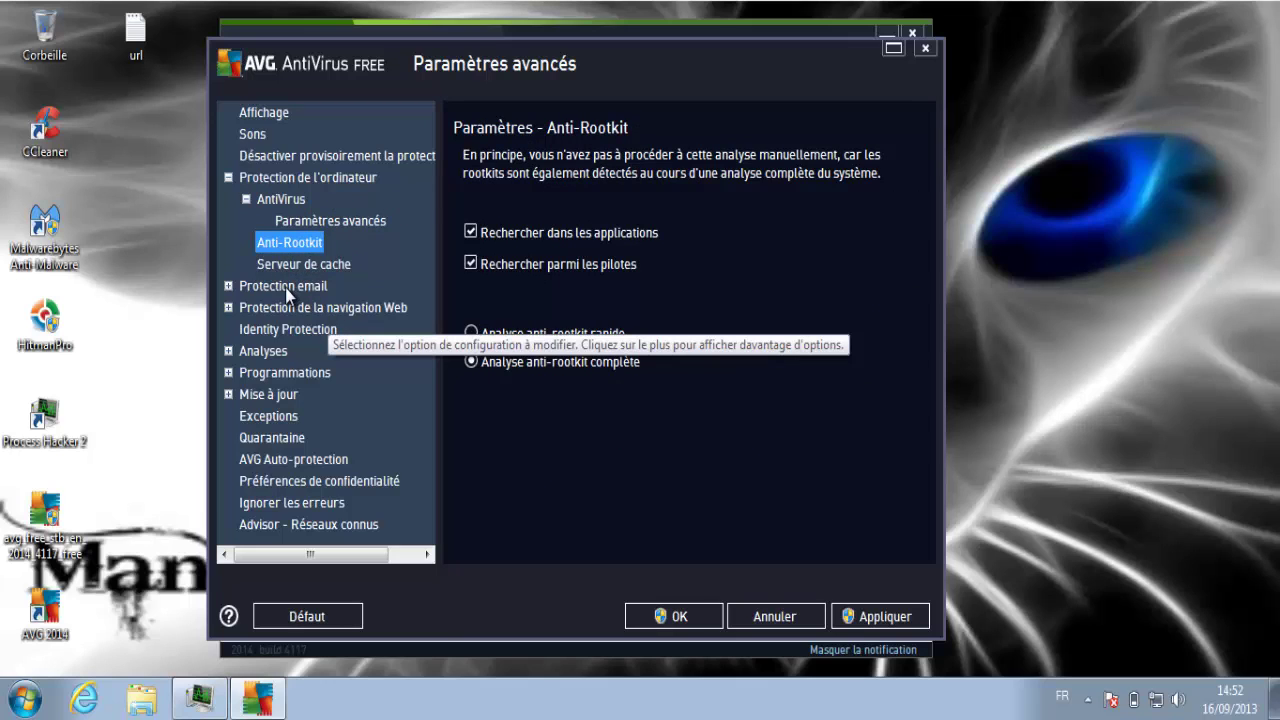
click(228, 177)
click(228, 221)
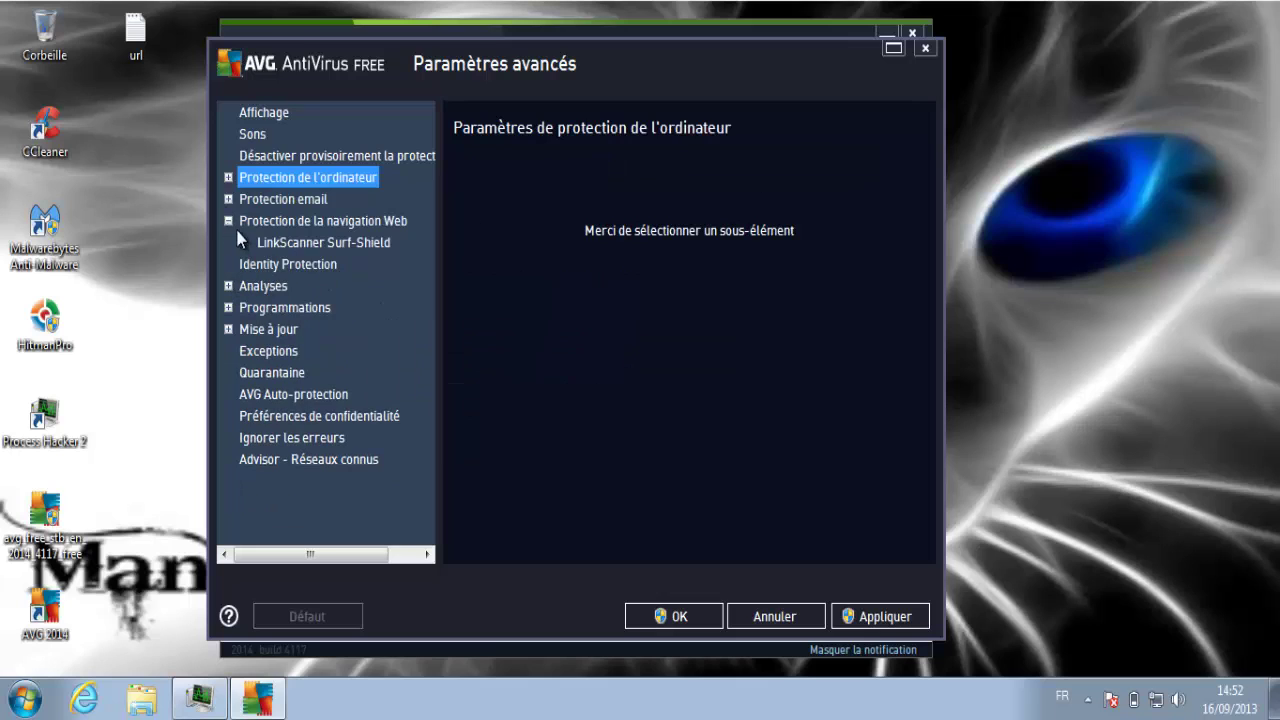
click(286, 248)
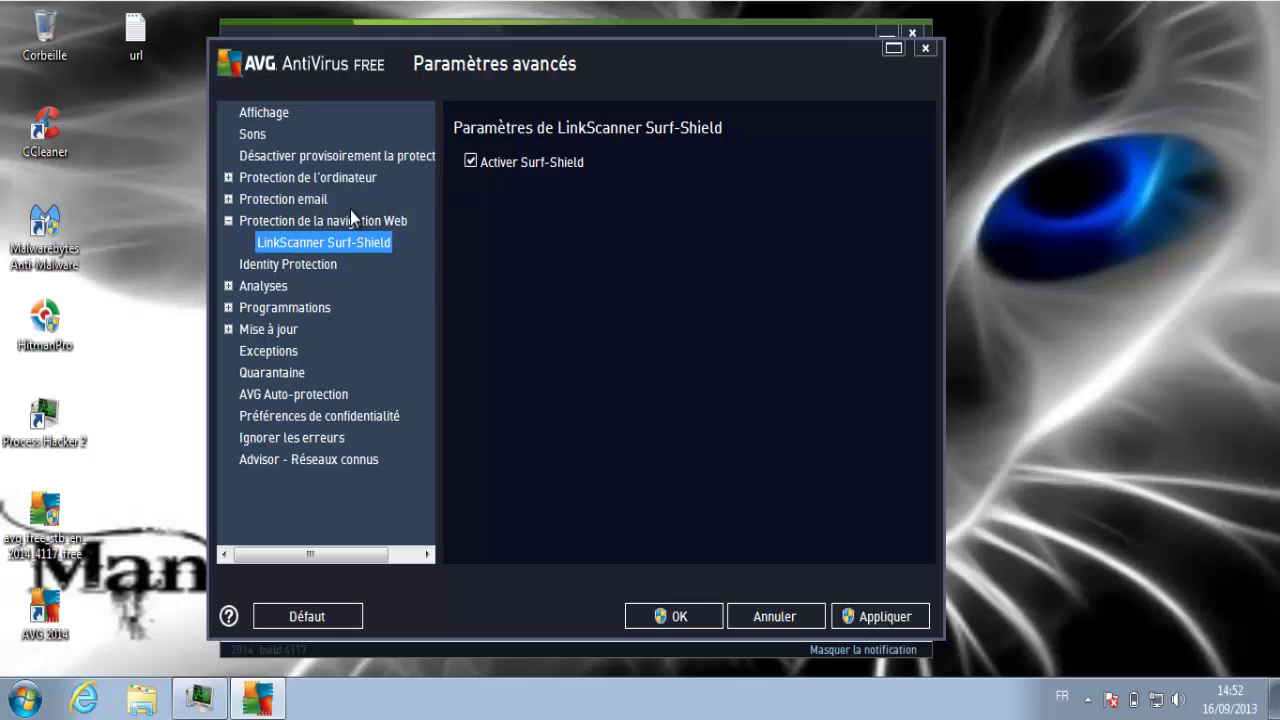
click(349, 224)
click(304, 243)
click(302, 264)
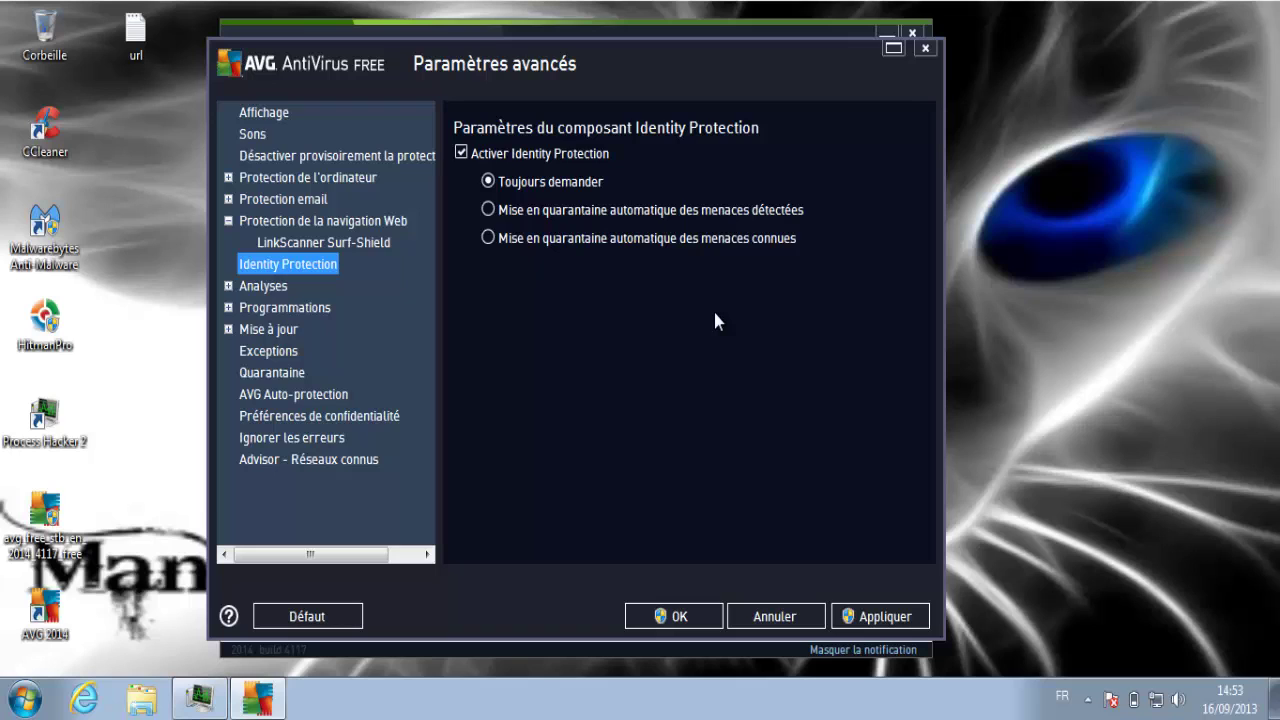
Review the scan, schedule, update, exceptions, quarantine, self-protection, privacy, ignored errors and known networks settings one after another
click(229, 286)
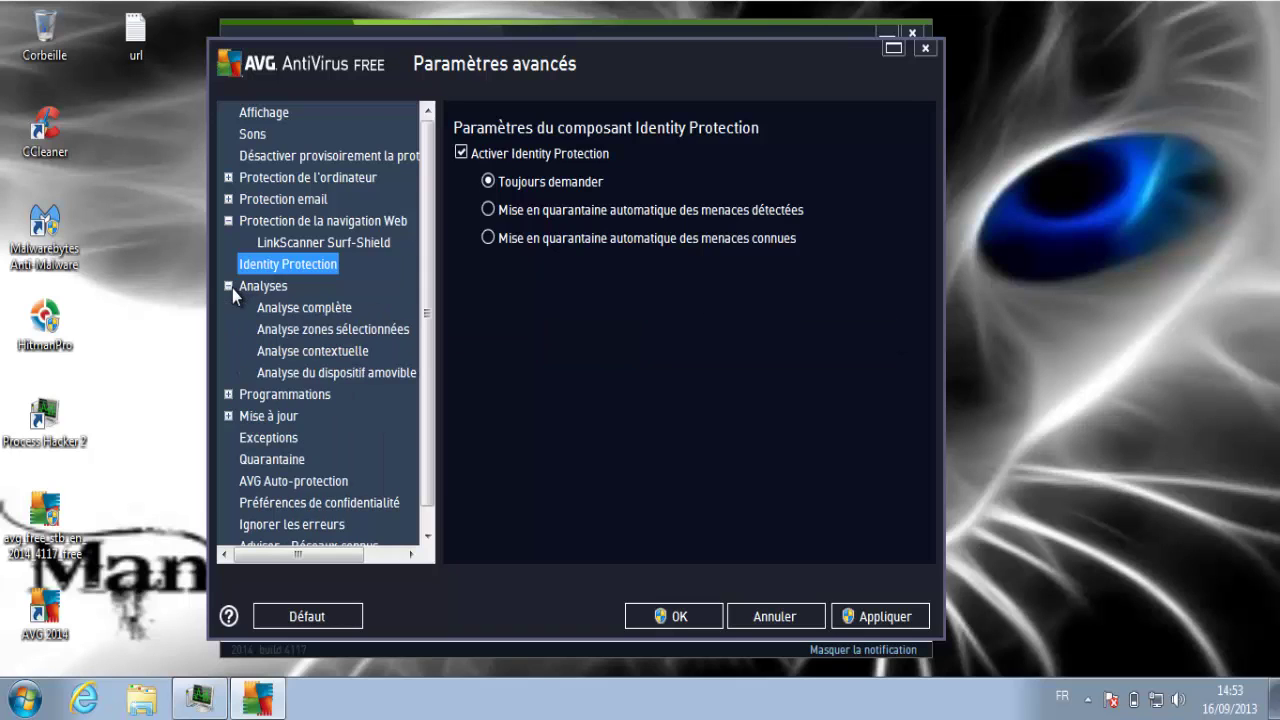
click(227, 286)
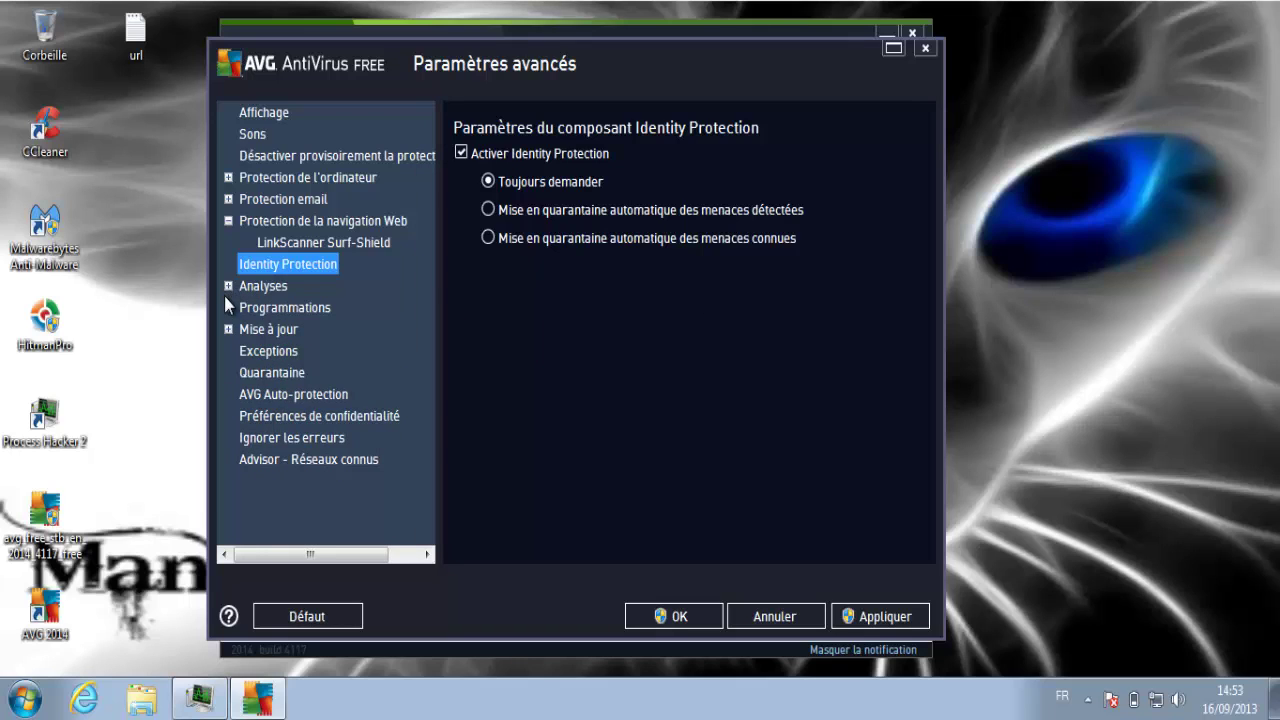
click(228, 308)
click(228, 308)
click(262, 328)
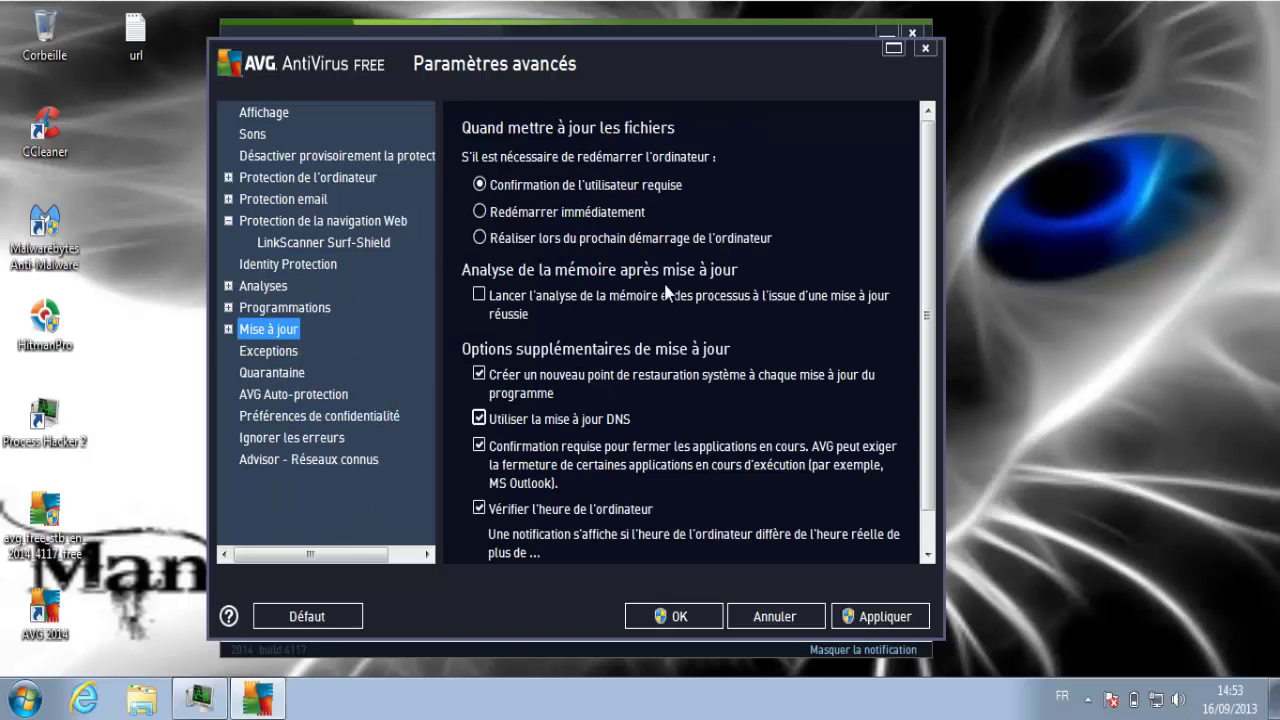
click(270, 351)
click(271, 378)
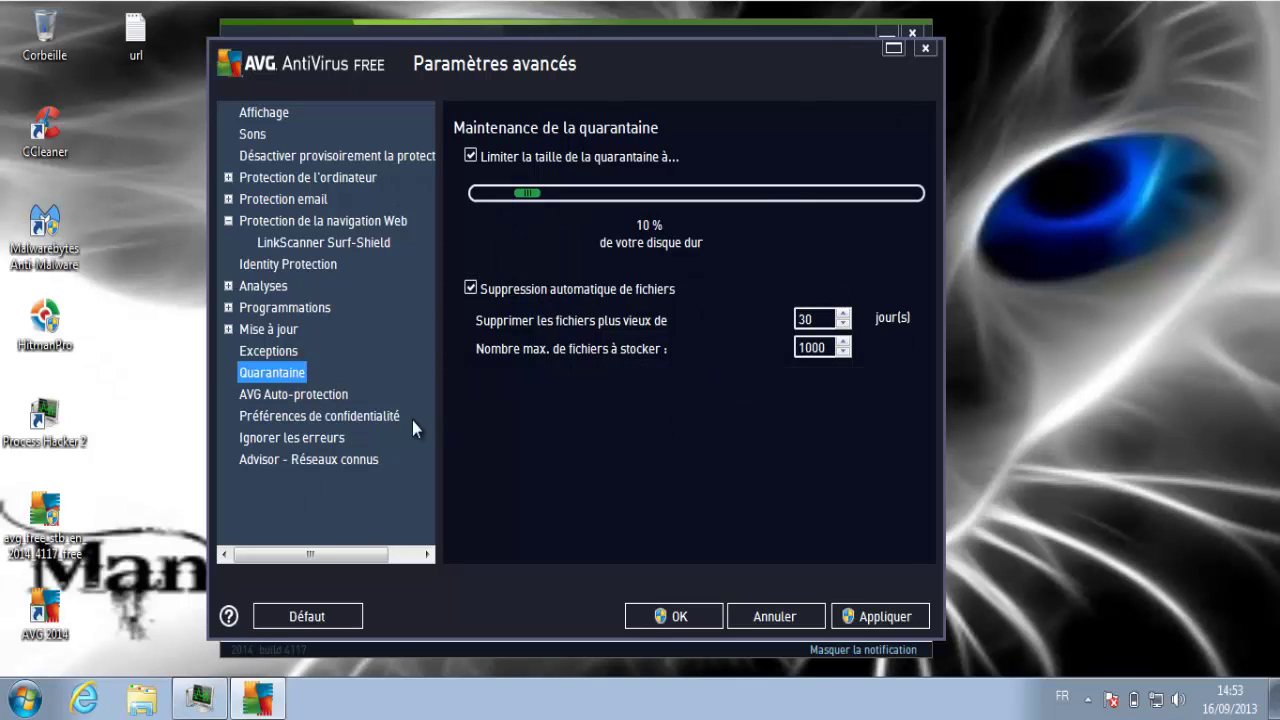
click(318, 395)
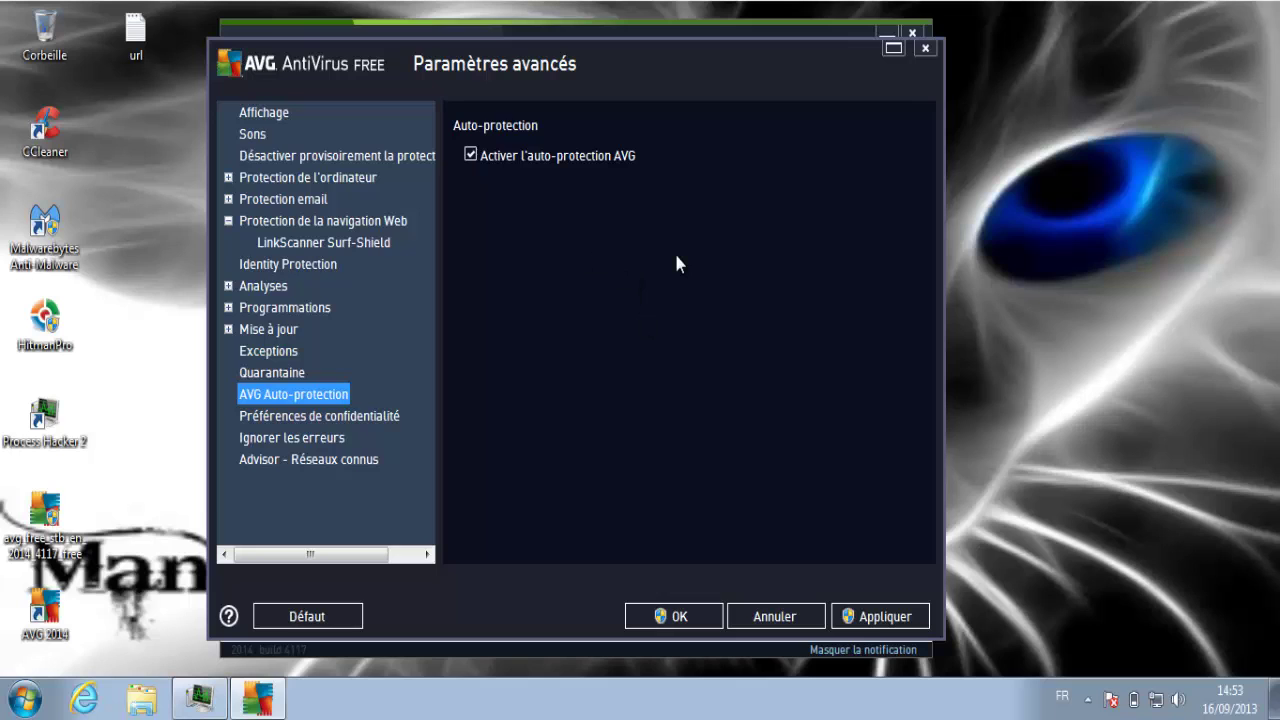
click(353, 420)
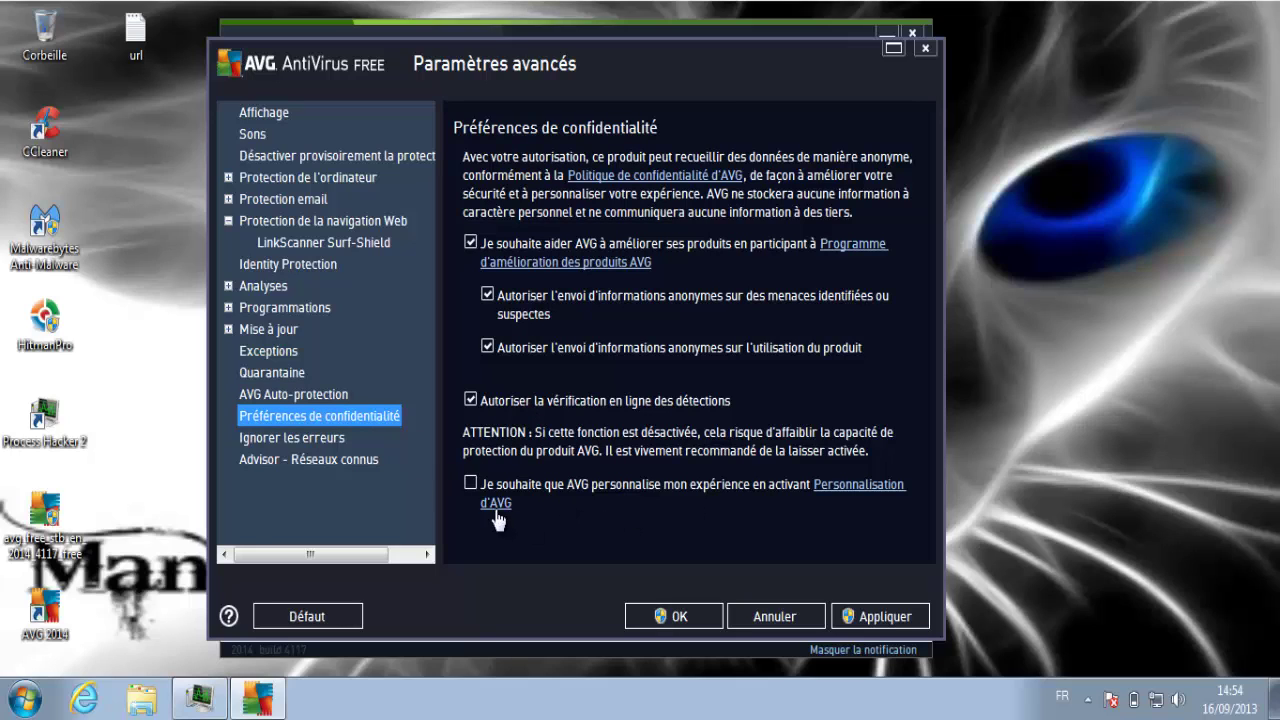
click(319, 441)
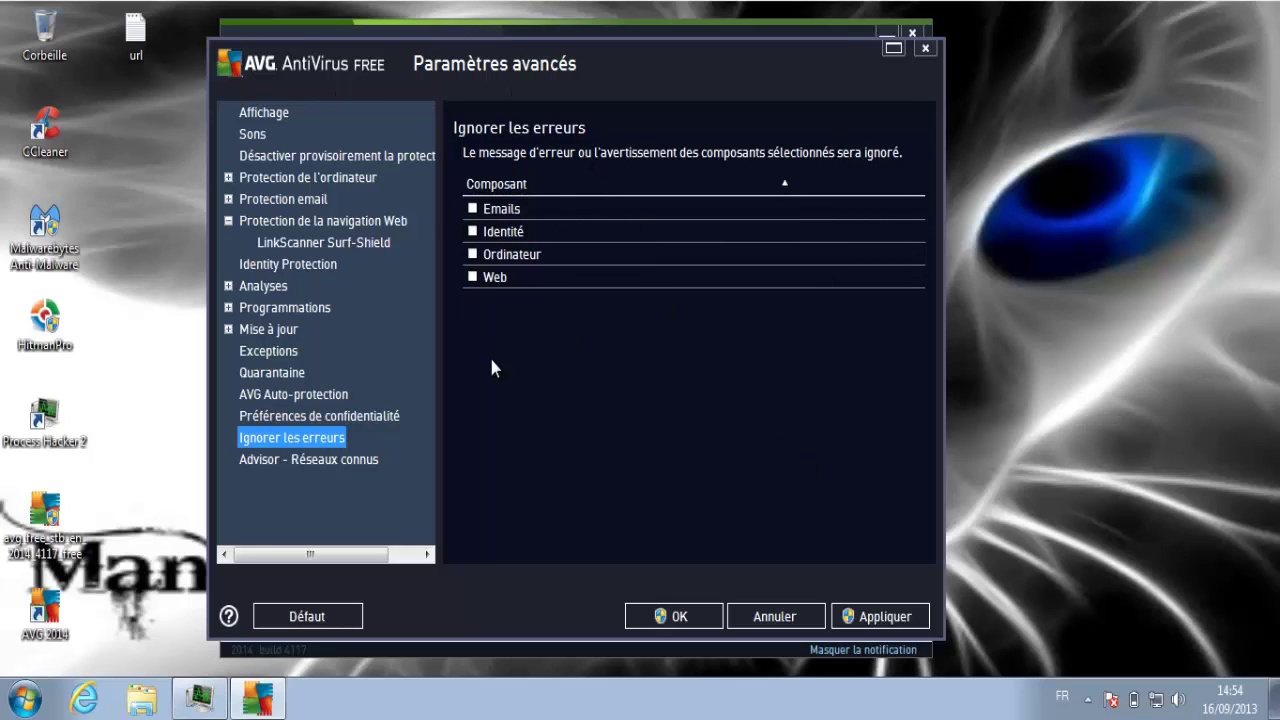
click(316, 458)
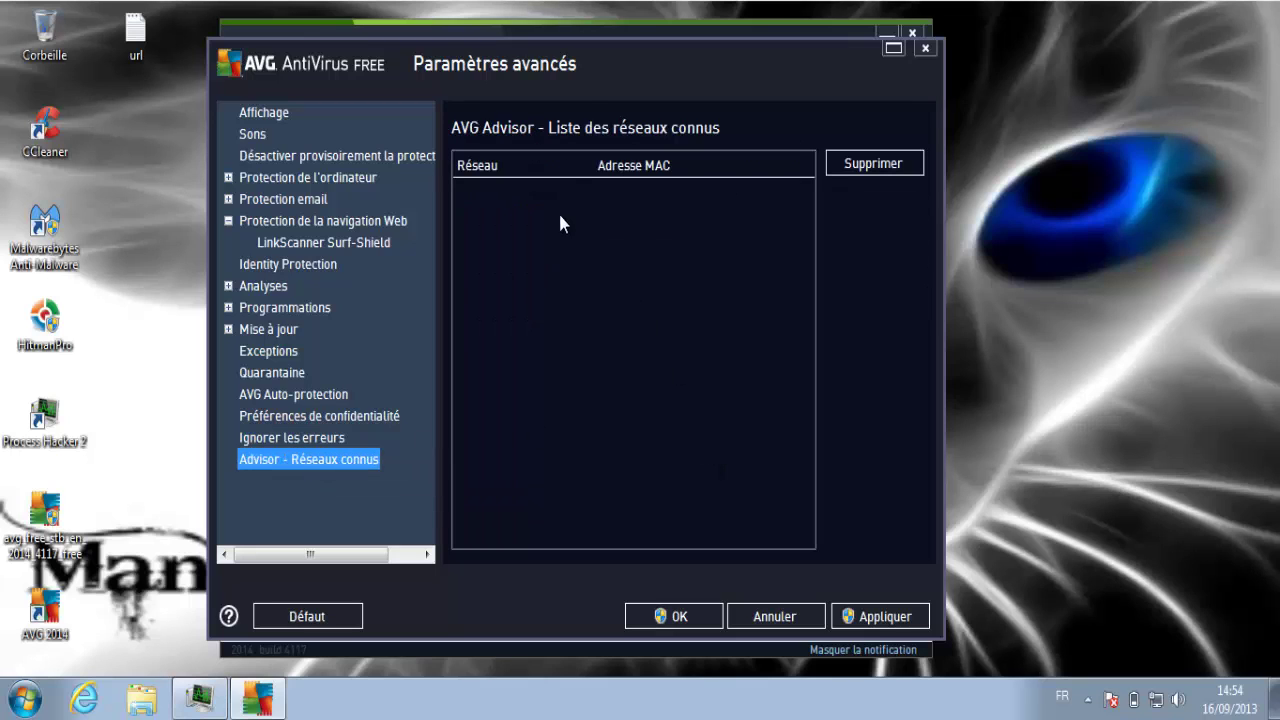
Apply the advanced settings with administrator approval, dismiss the AVG performance scan notice and close the AVG windows
click(876, 622)
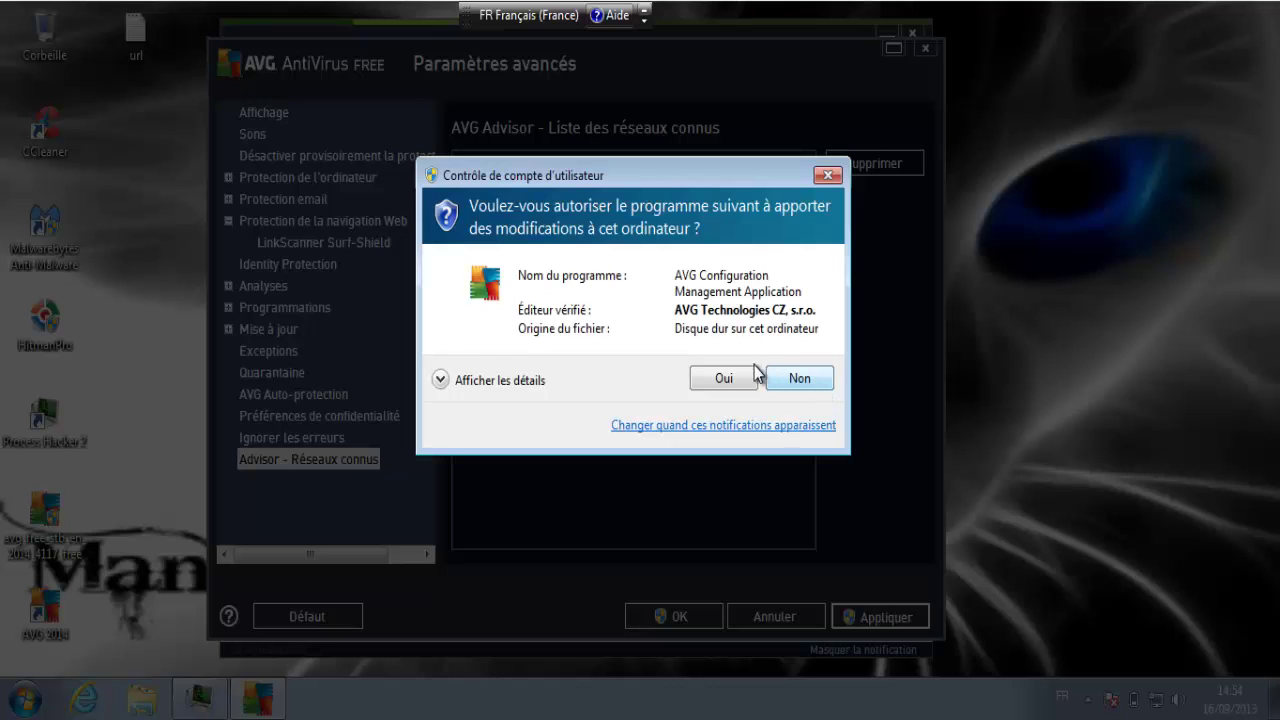
click(727, 380)
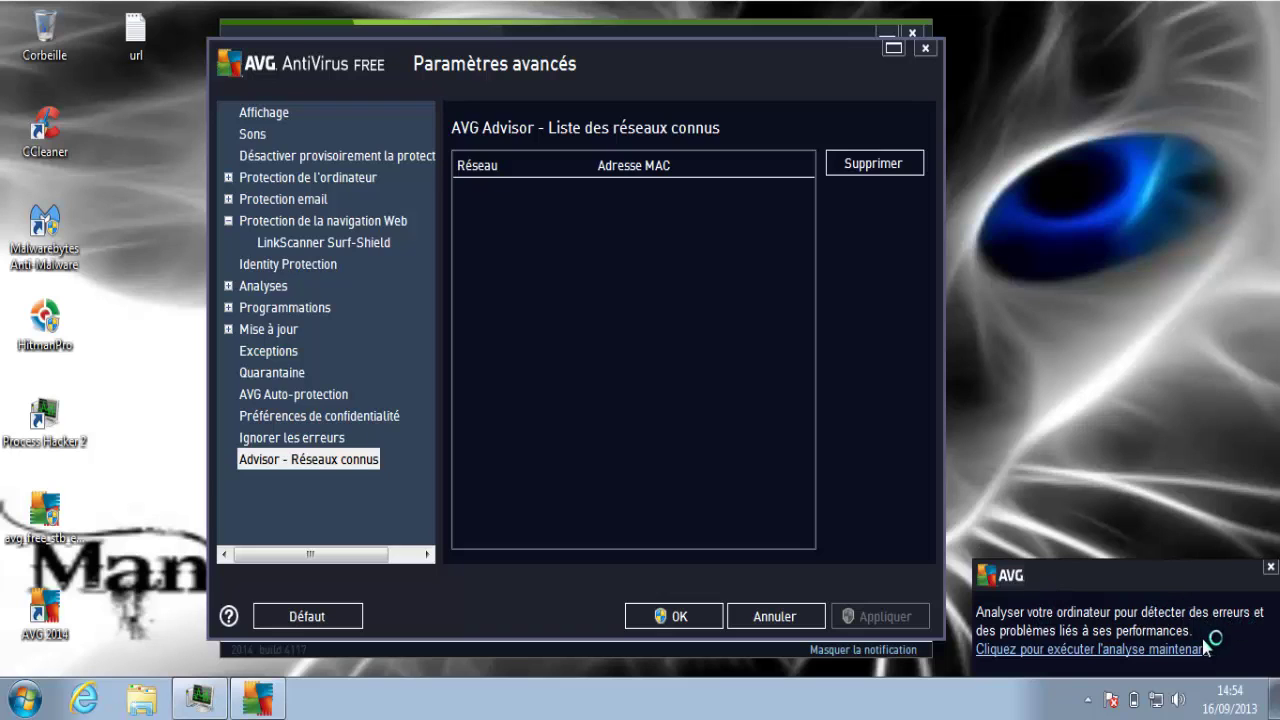
click(1271, 570)
click(700, 617)
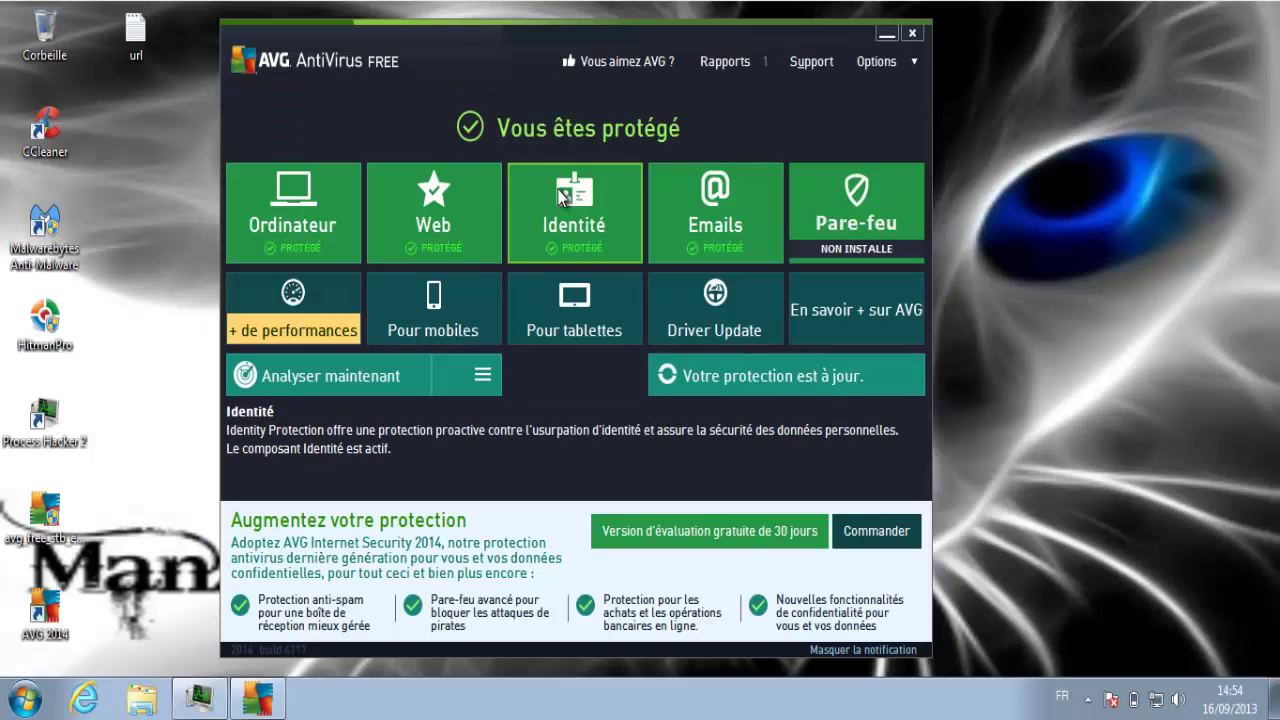
drag(496, 80, 549, 90)
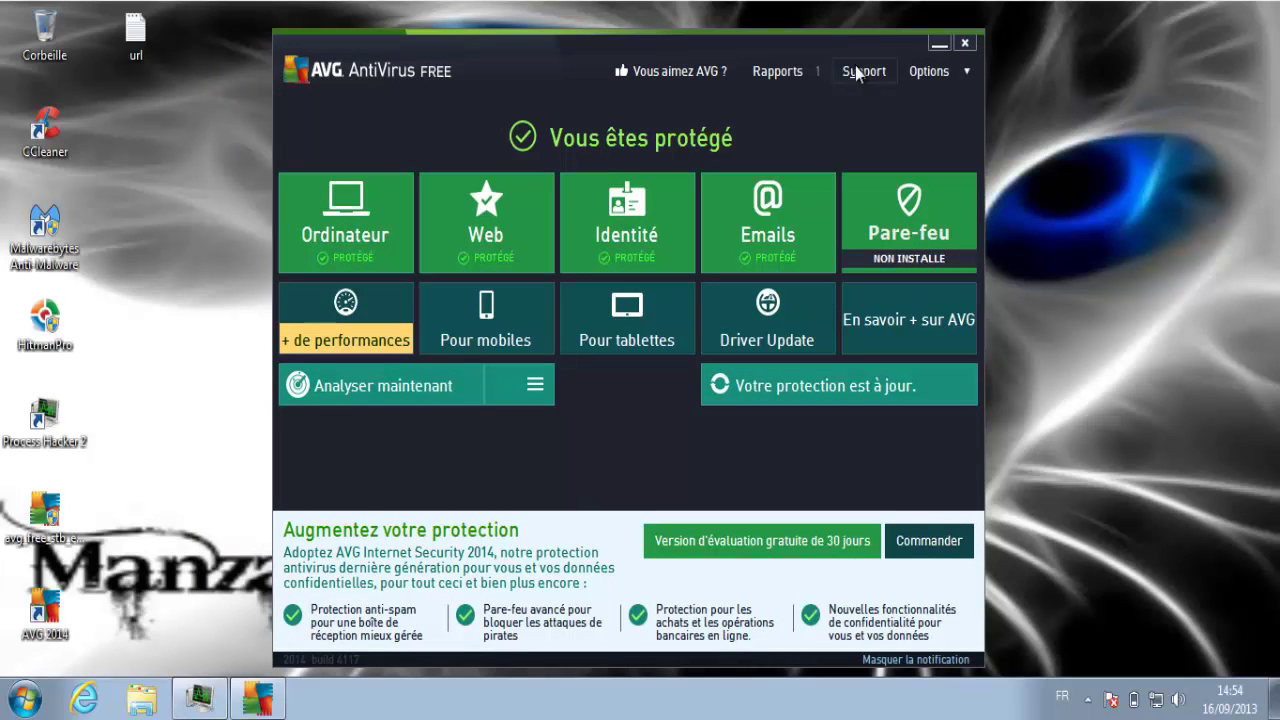
click(965, 44)
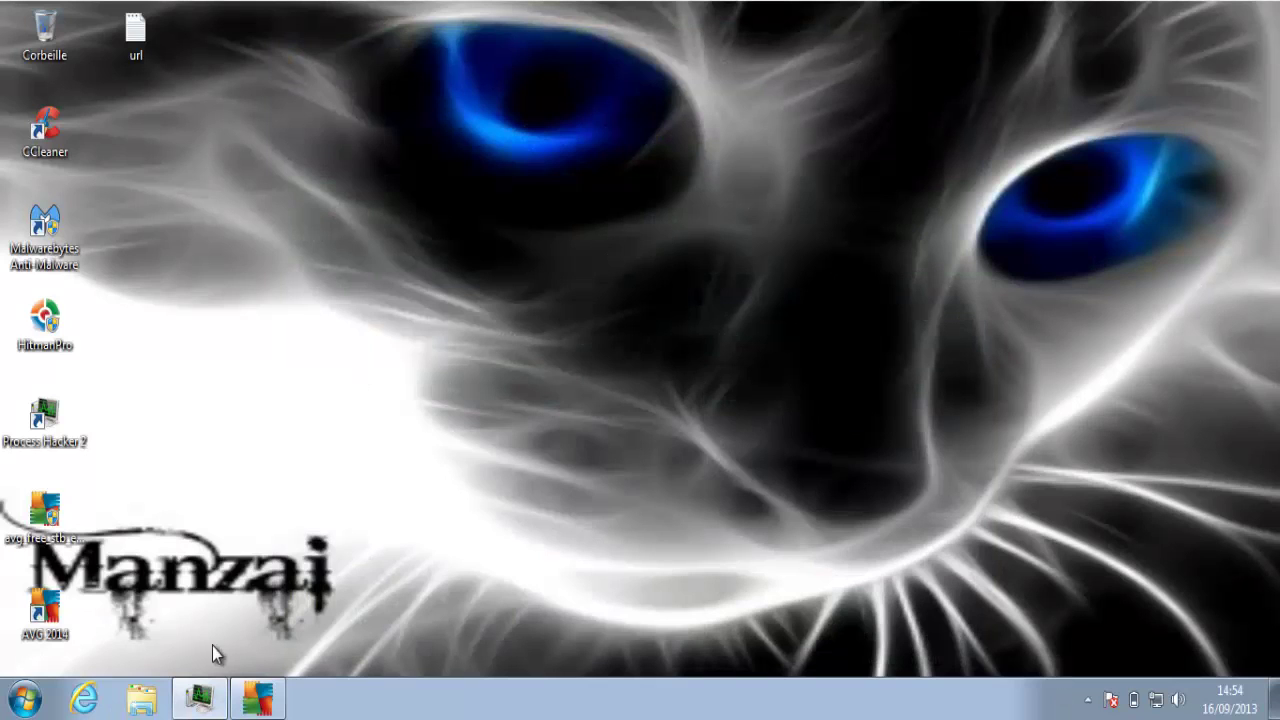
Move the AVG icon out of the hidden notification icons onto the taskbar and show the desktop
click(199, 700)
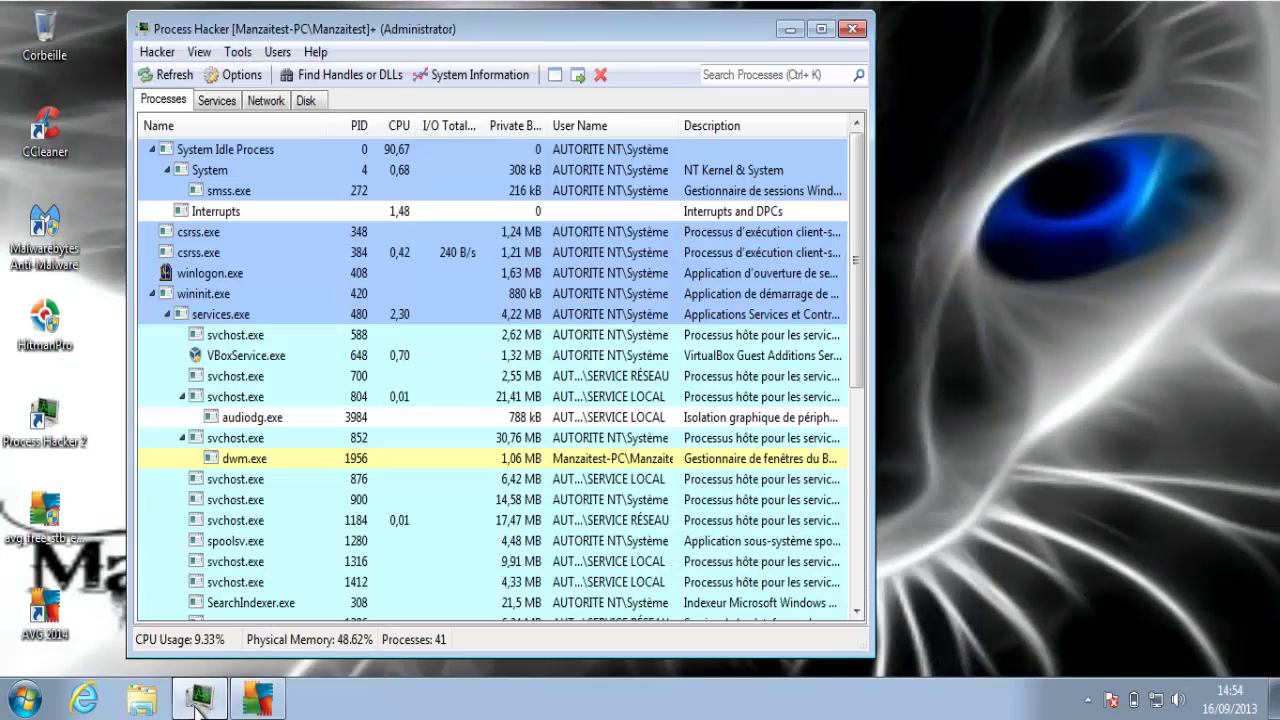
click(1087, 700)
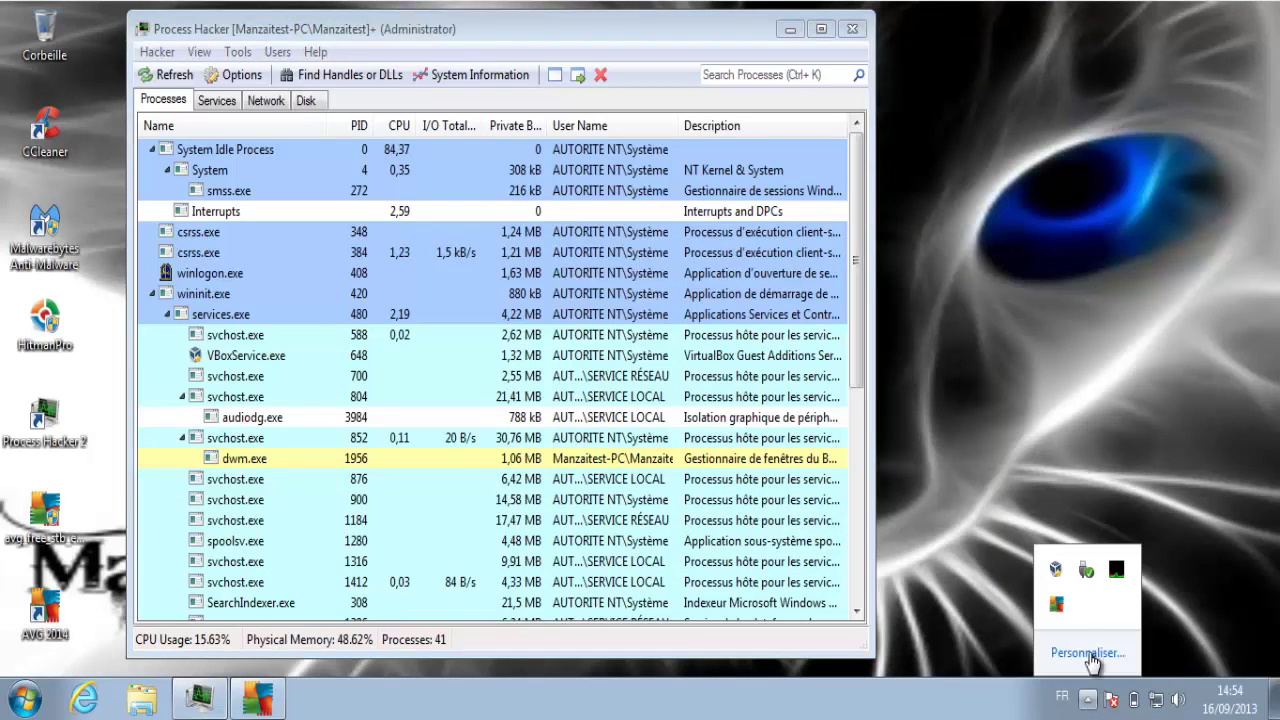
drag(1055, 603, 1090, 700)
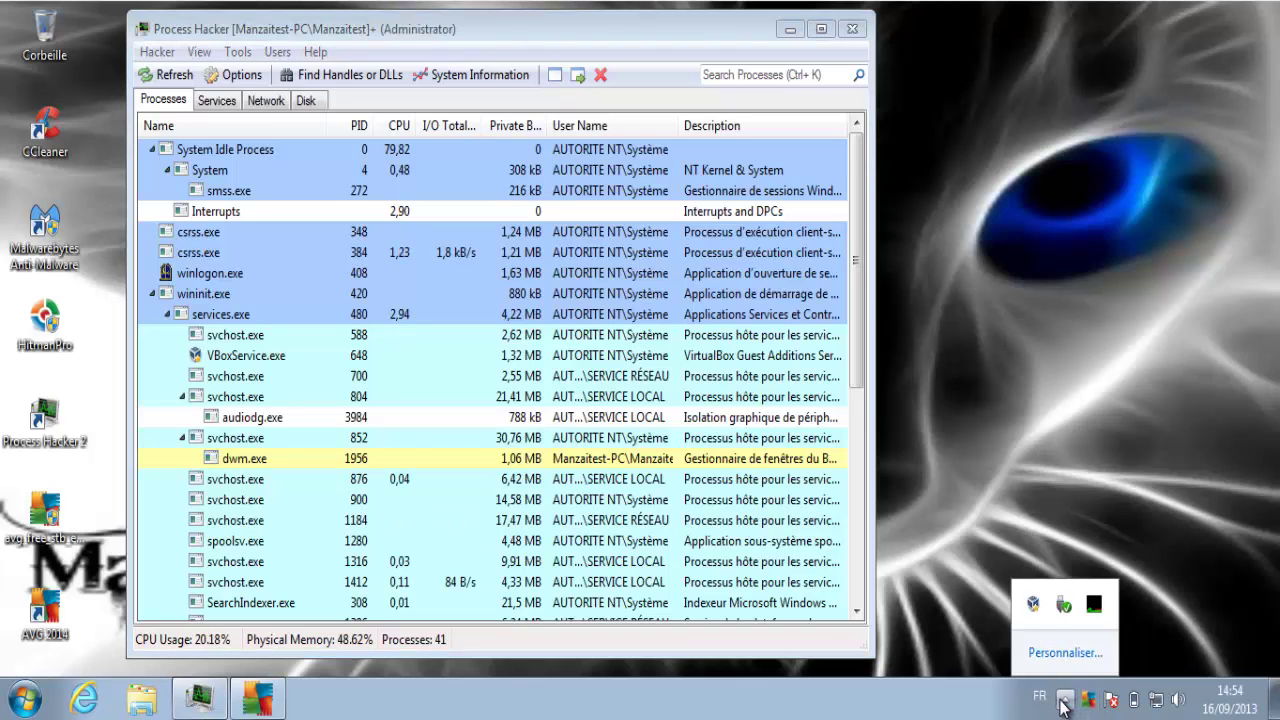
click(1064, 706)
right_click(928, 706)
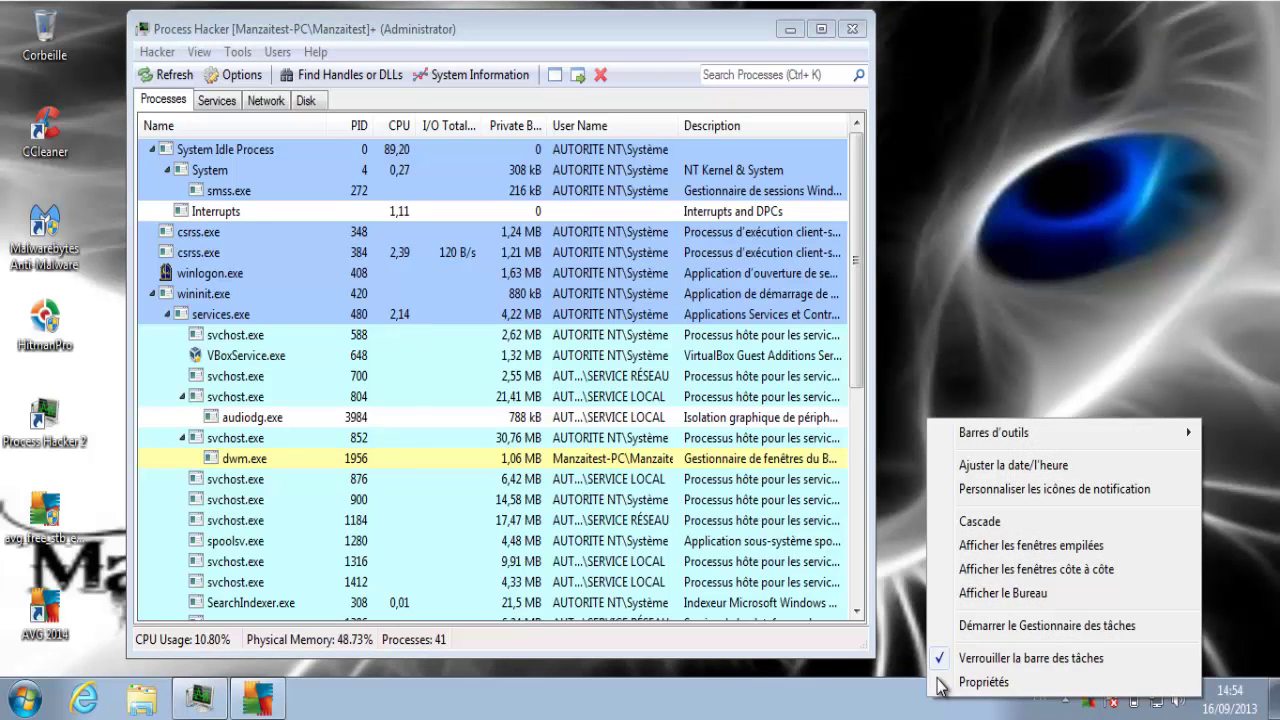
click(1000, 593)
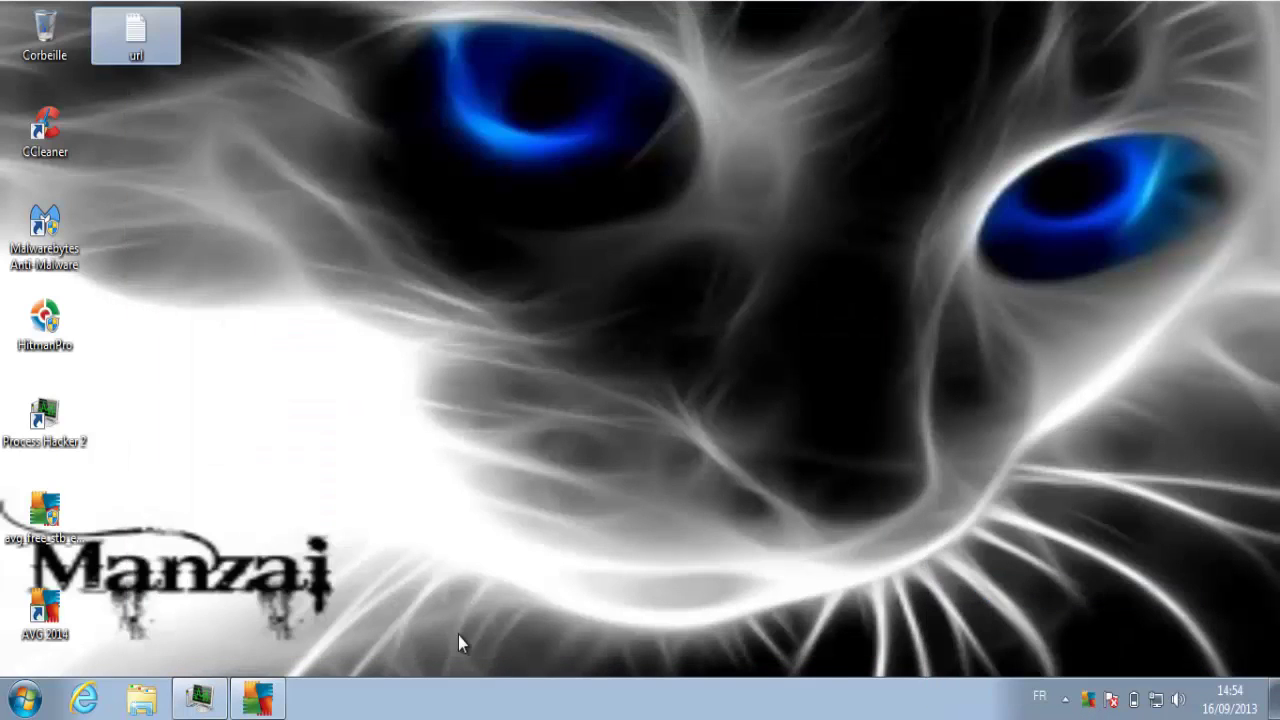
Review the running AVG processes in Process Hacker, then dock its window to the right side of the desktop and narrow it
click(205, 698)
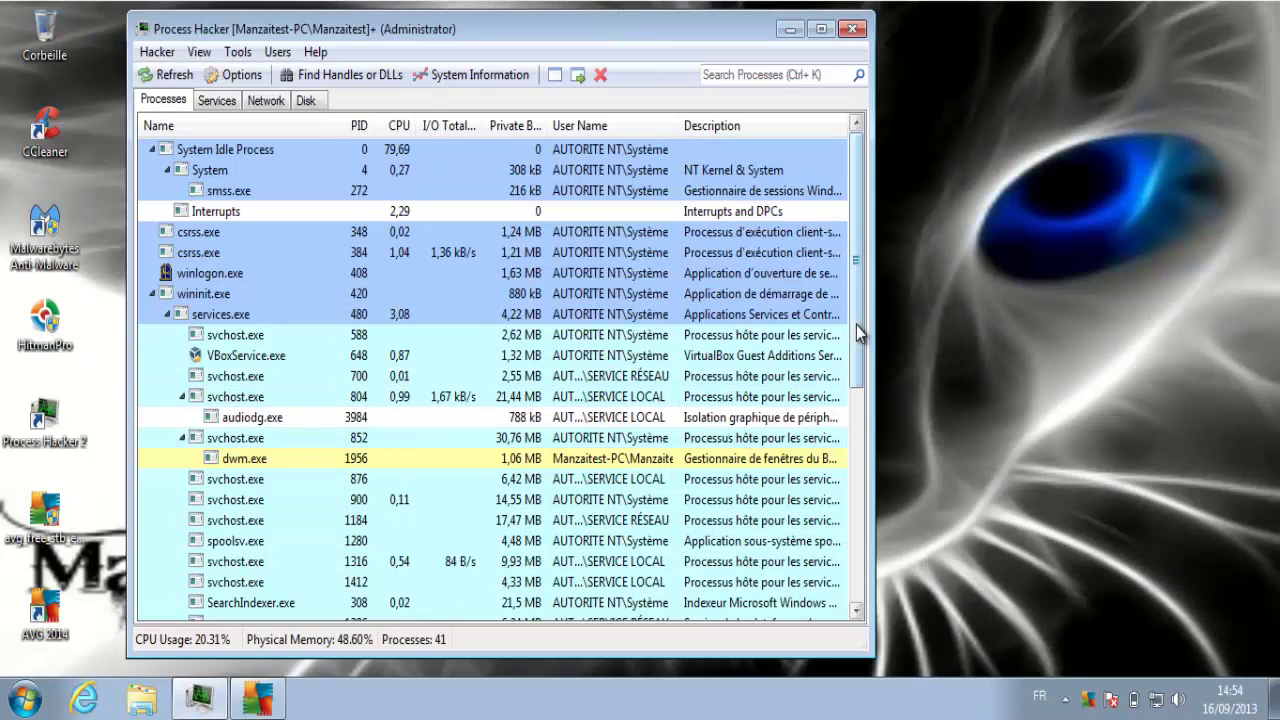
drag(858, 333, 842, 511)
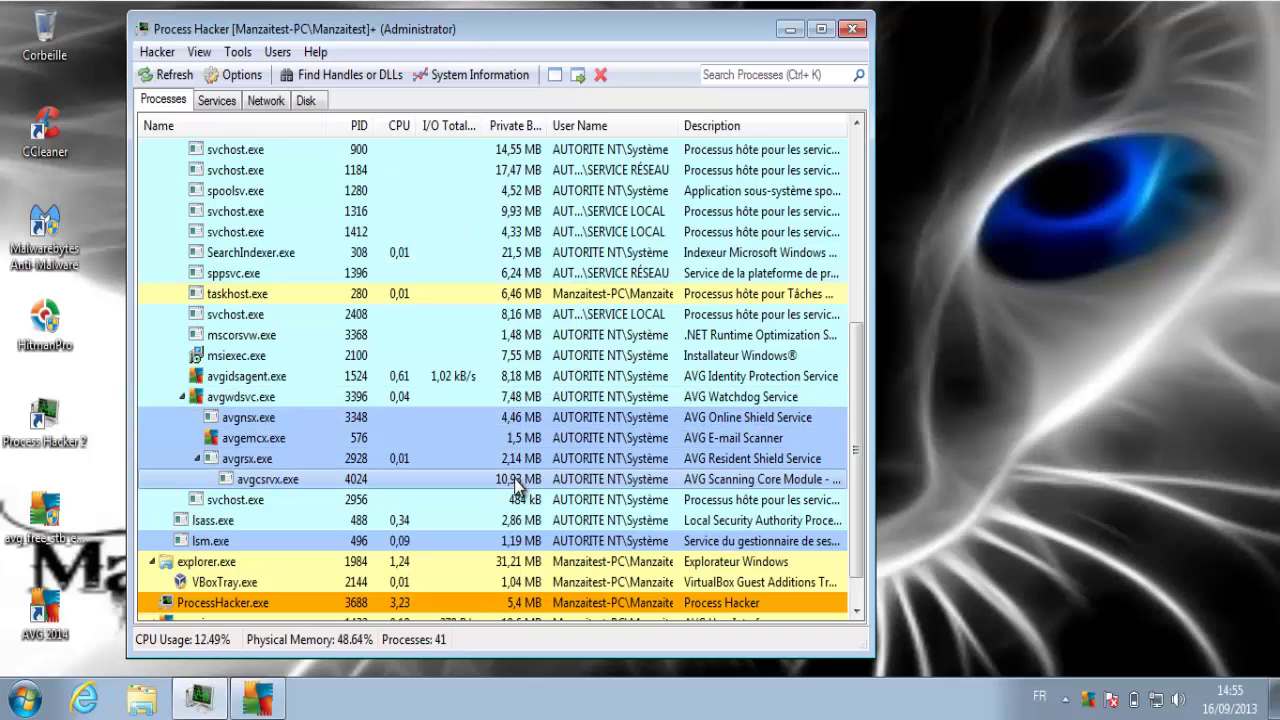
scroll(730, 595, down, 1)
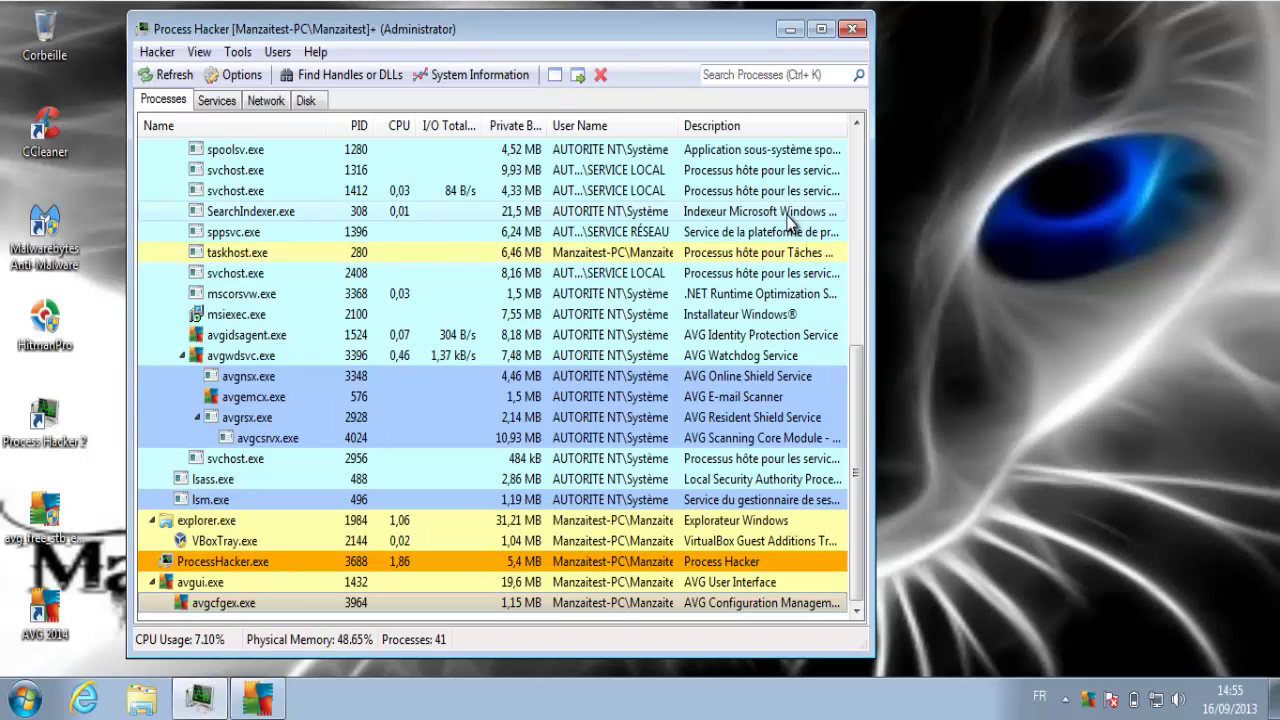
drag(762, 33, 1279, 47)
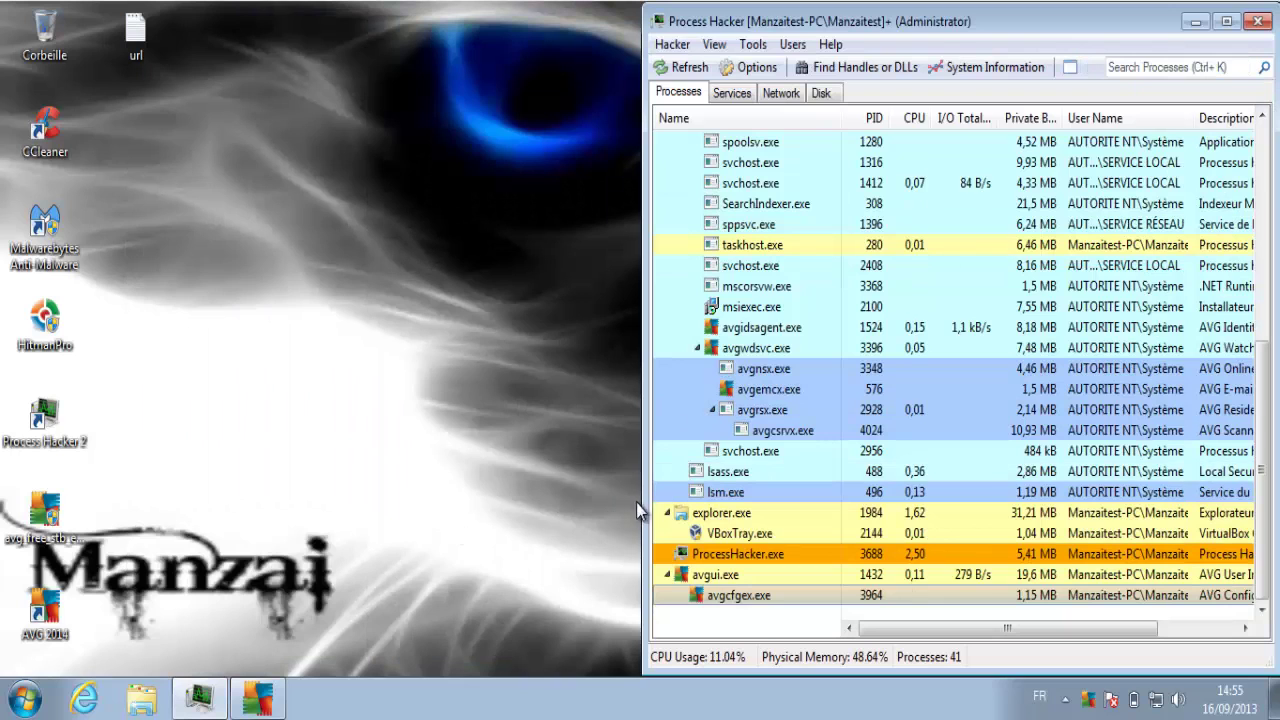
drag(645, 493, 894, 493)
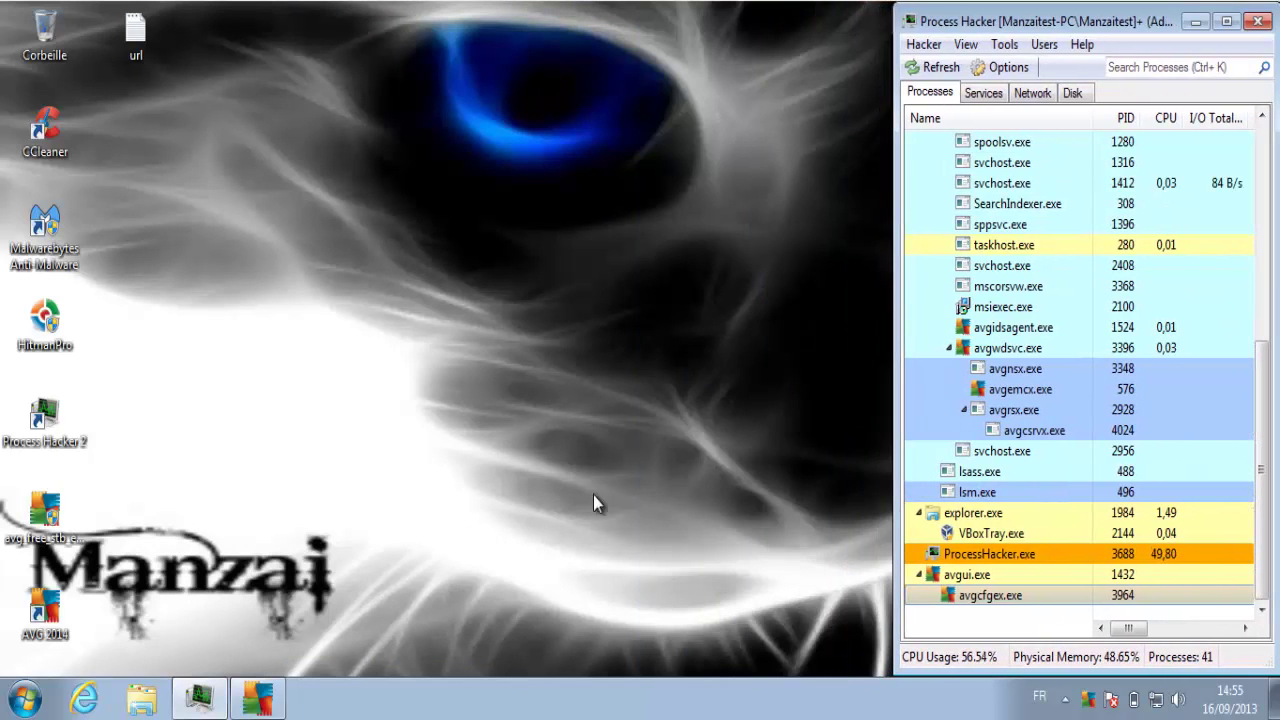
Open the url text file and Internet Explorer, minimise the text file, and fit the browser window into the space beside Process Hacker
double_click(137, 40)
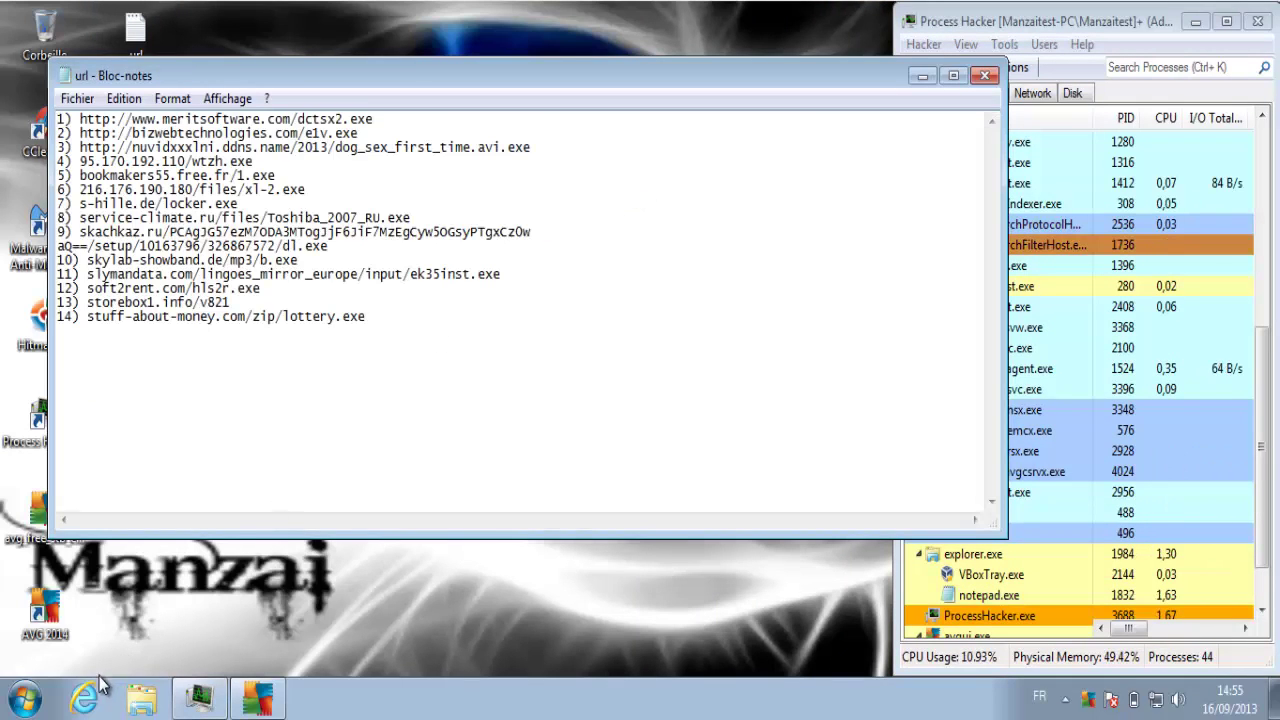
click(92, 690)
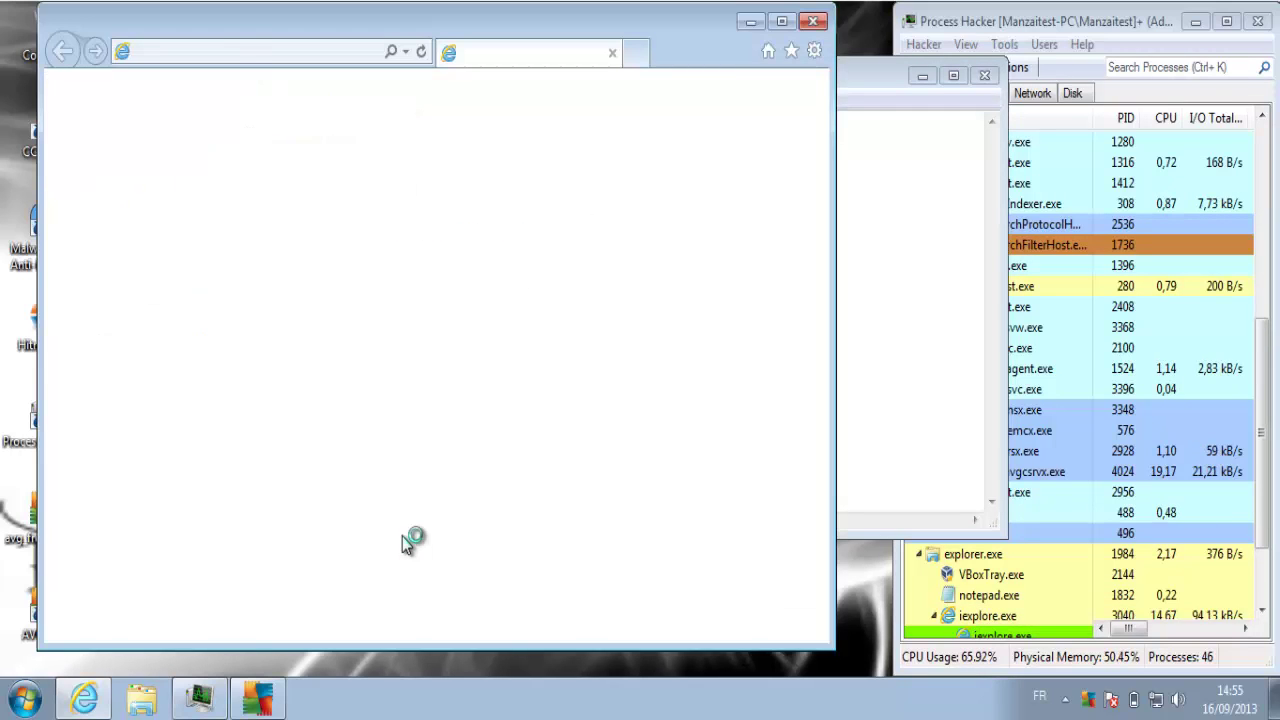
click(923, 79)
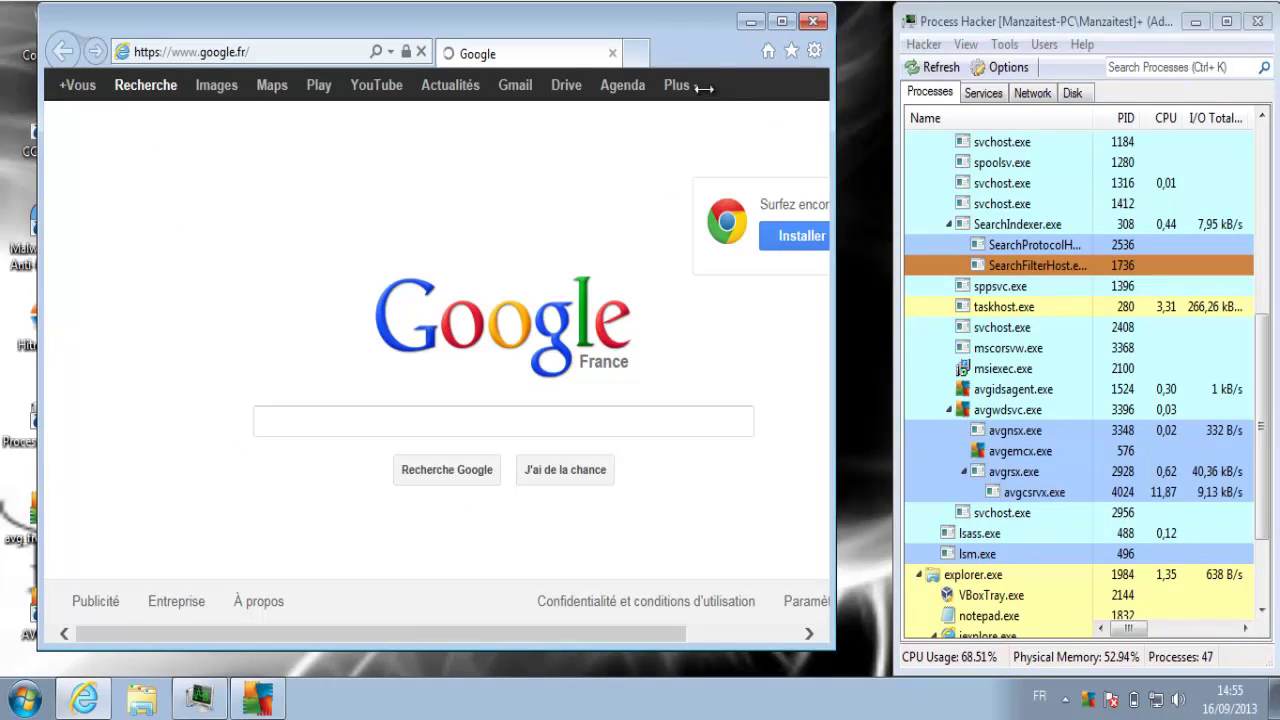
key(super+Left)
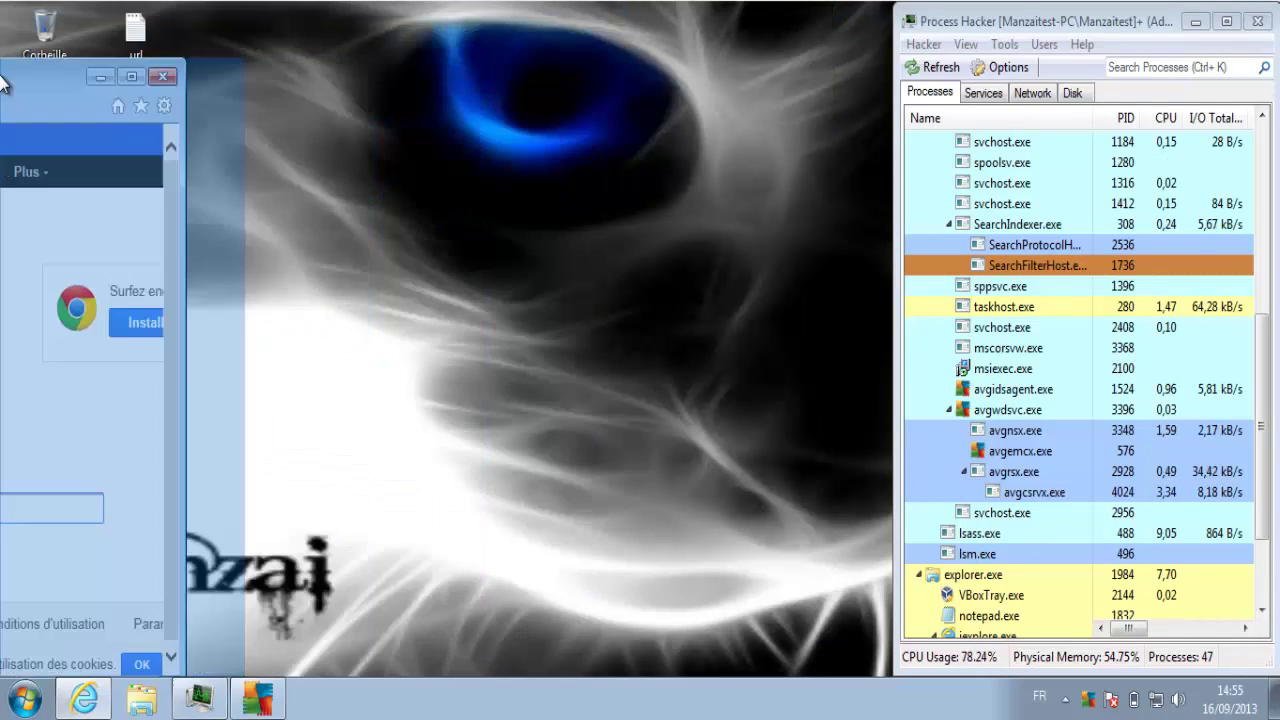
drag(683, 177, 888, 188)
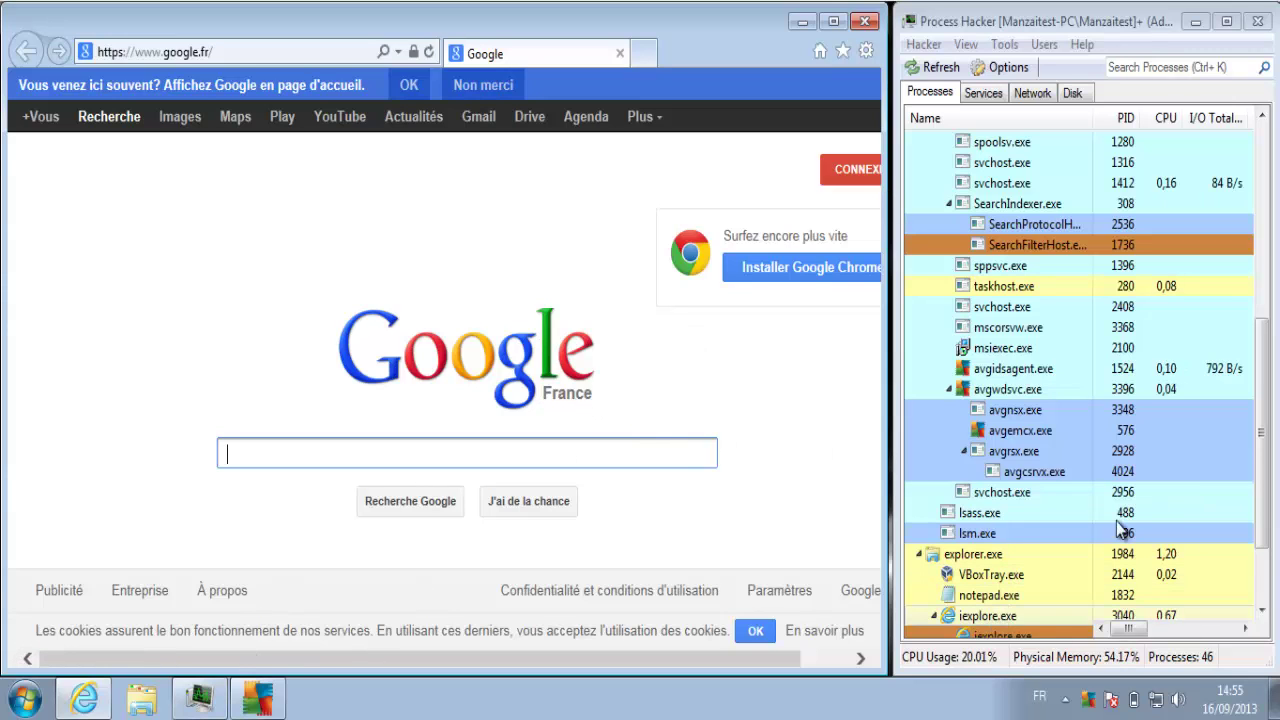
Restart the explorer.exe process from Process Hacker and confirm the restart
click(1261, 557)
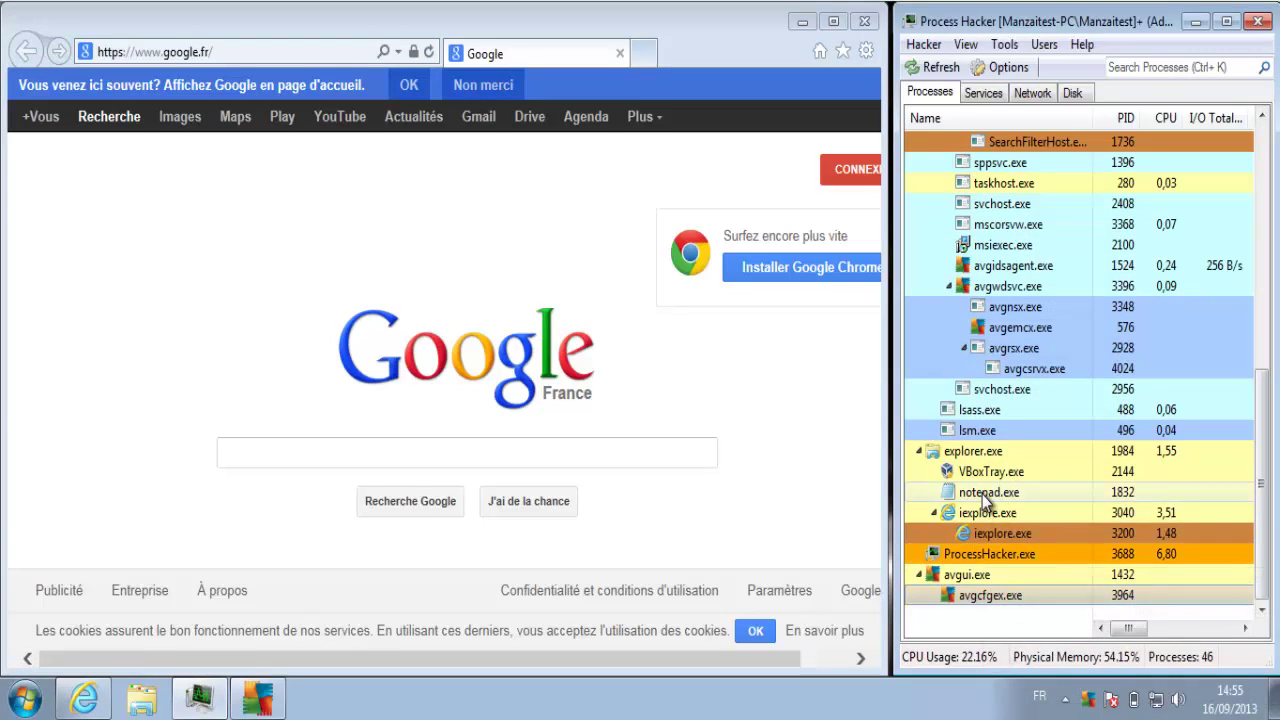
right_click(973, 452)
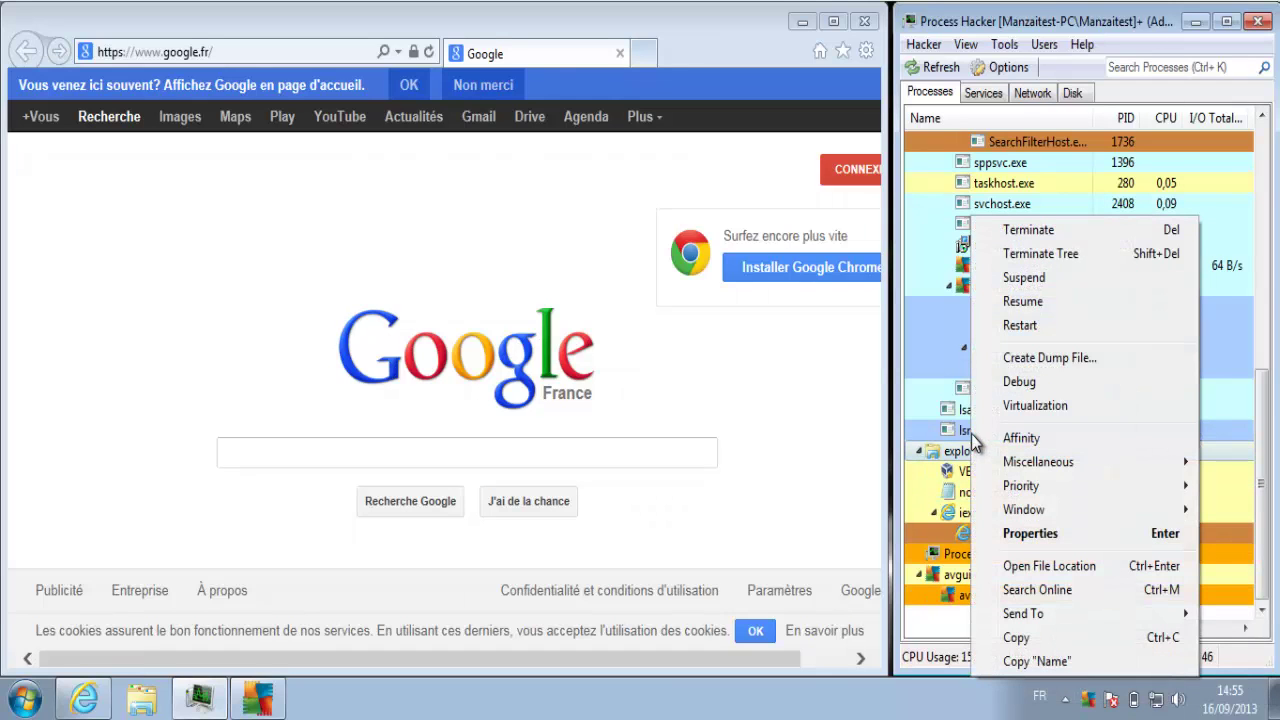
click(1022, 326)
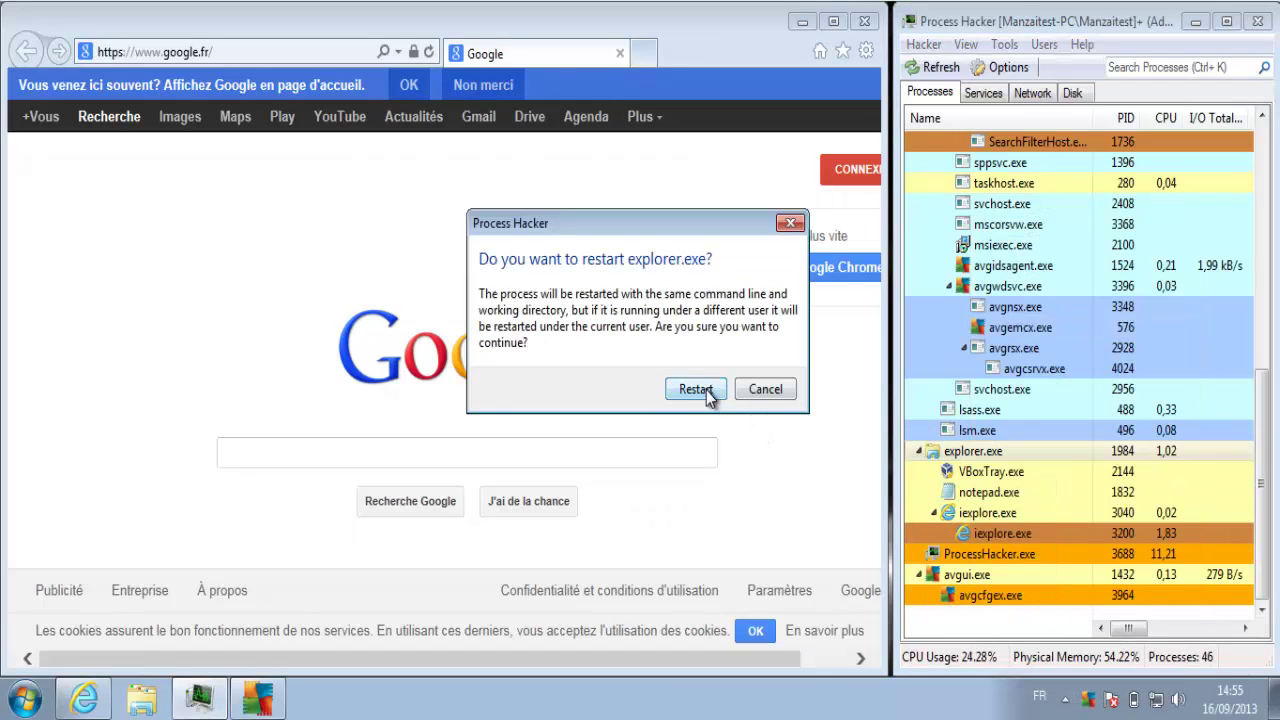
click(696, 389)
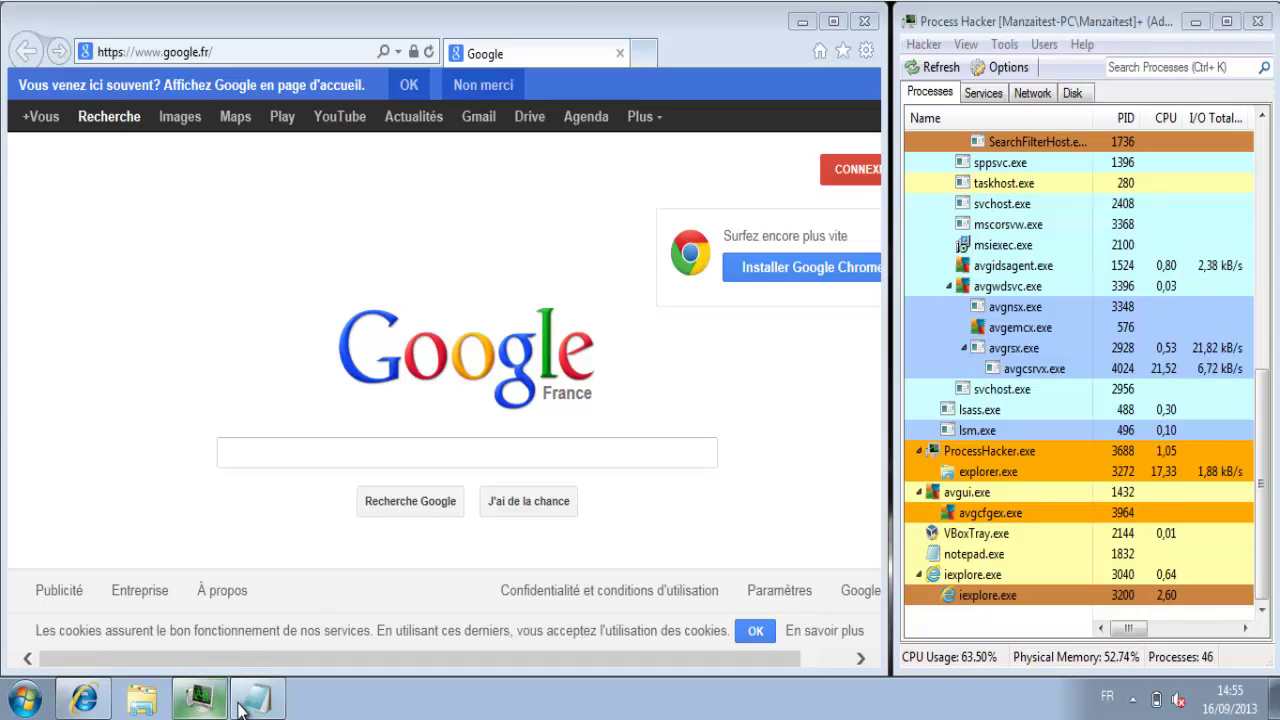
click(270, 692)
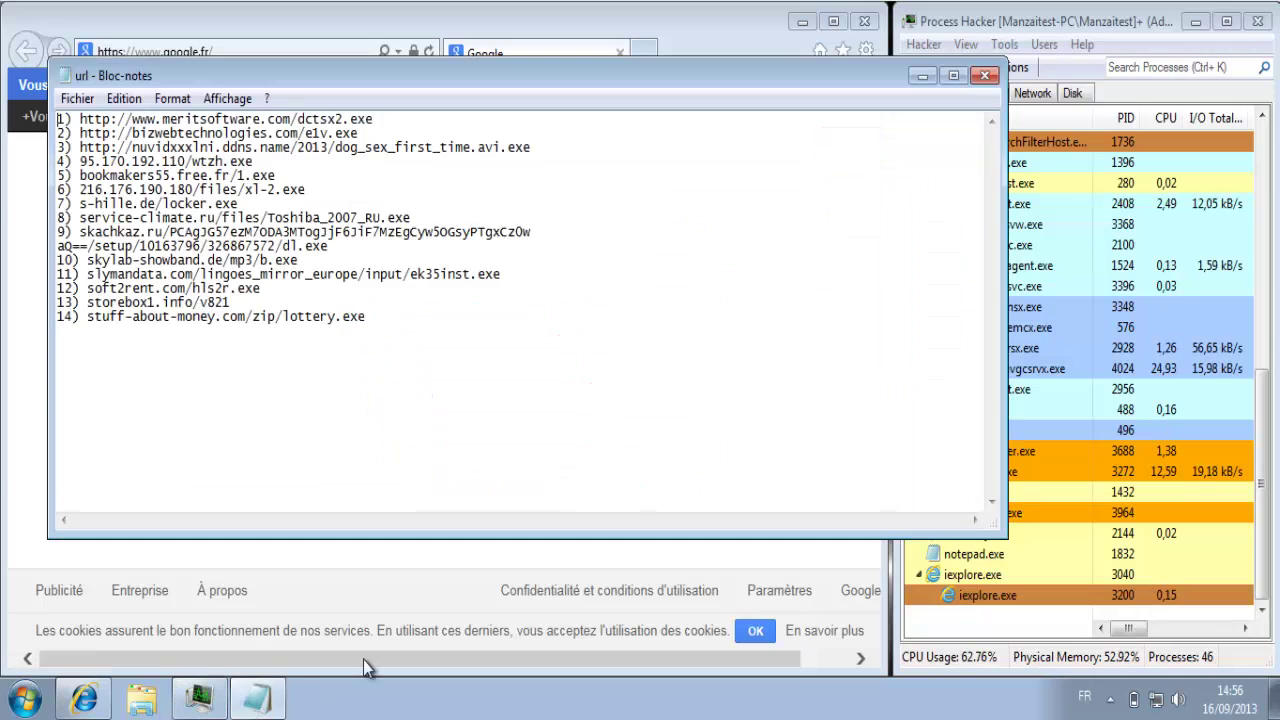
click(378, 120)
drag(378, 120, 80, 119)
key(ctrl+c)
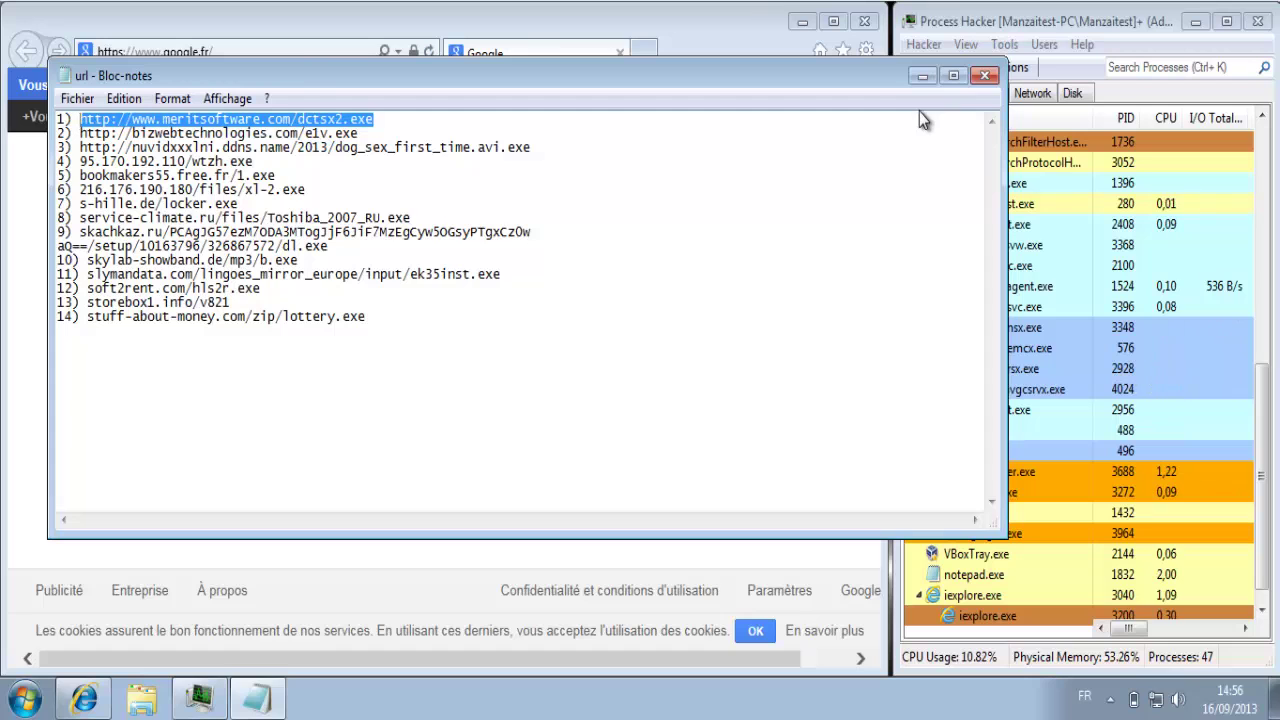
Minimise the text file and browser, then open AVG 2014, move its window fully into the free desktop area and minimise it
click(921, 81)
click(802, 21)
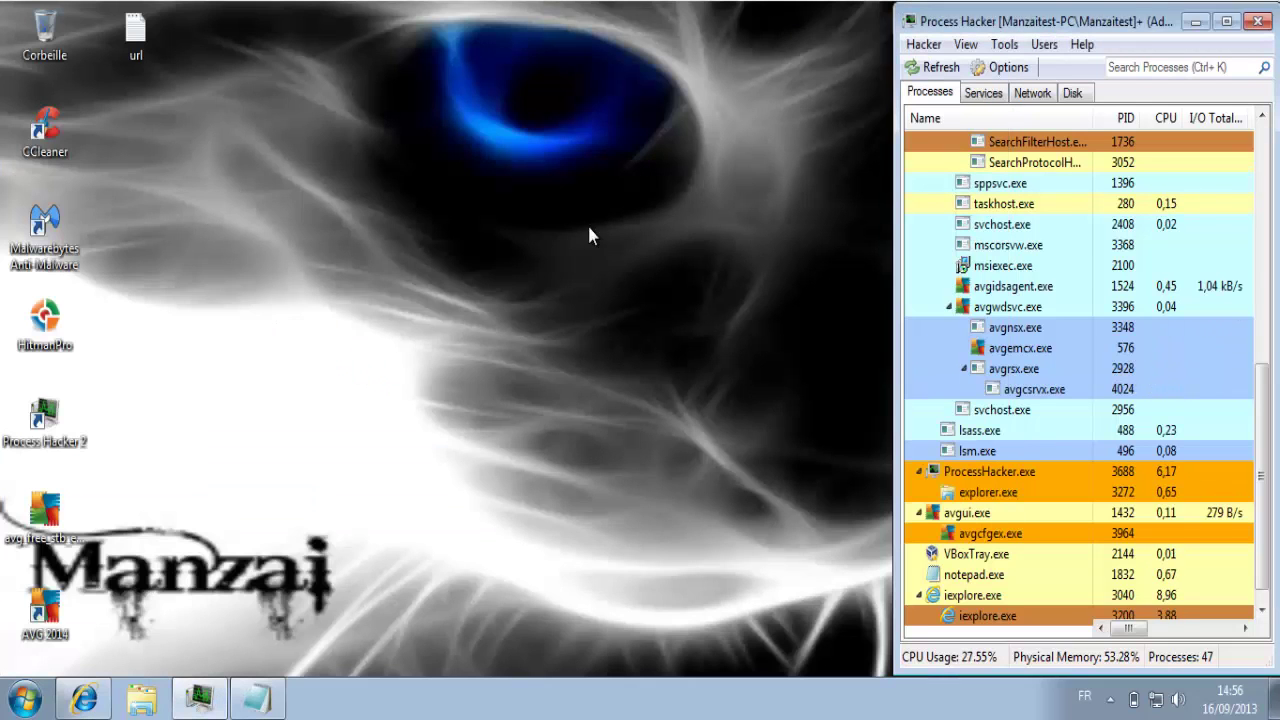
double_click(61, 611)
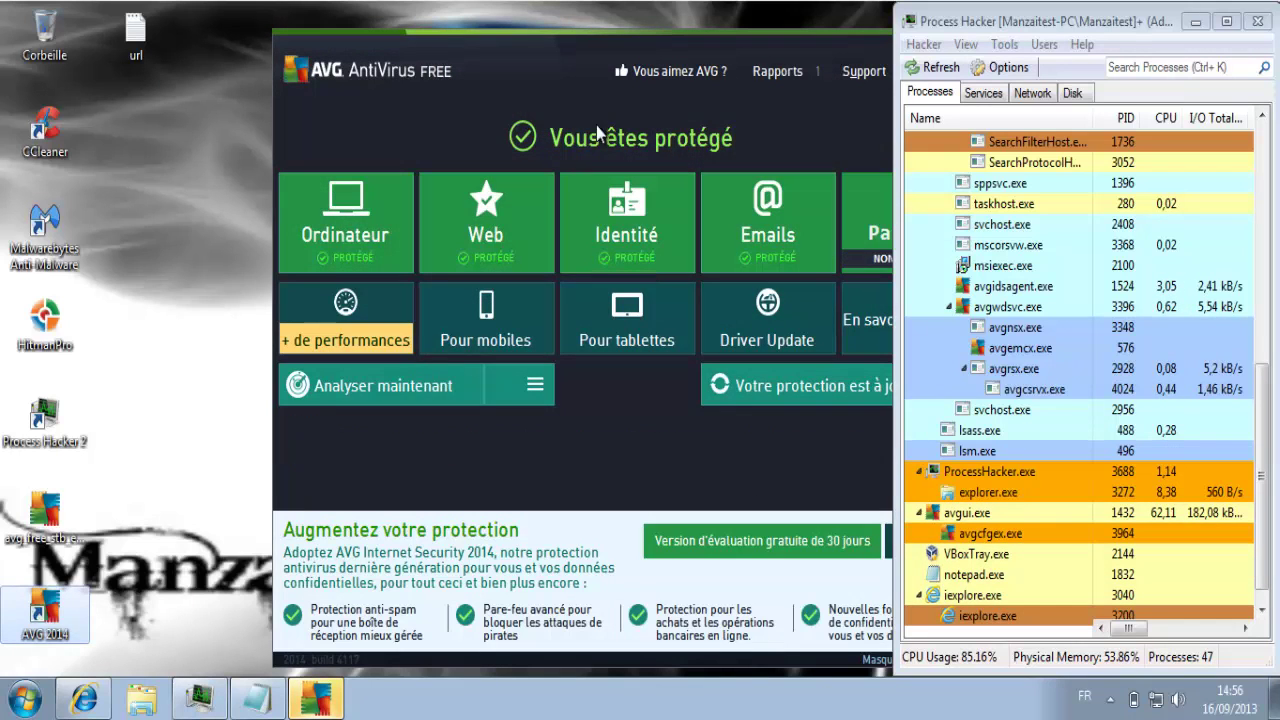
drag(516, 85, 370, 82)
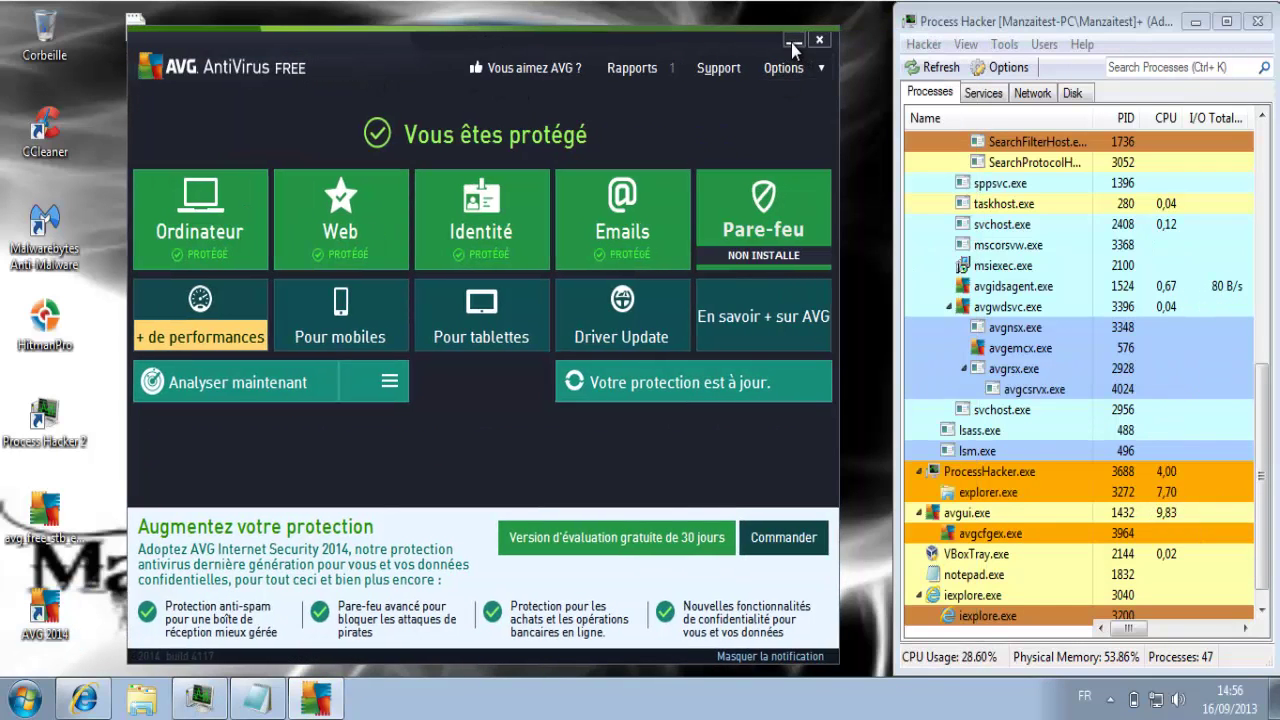
click(792, 42)
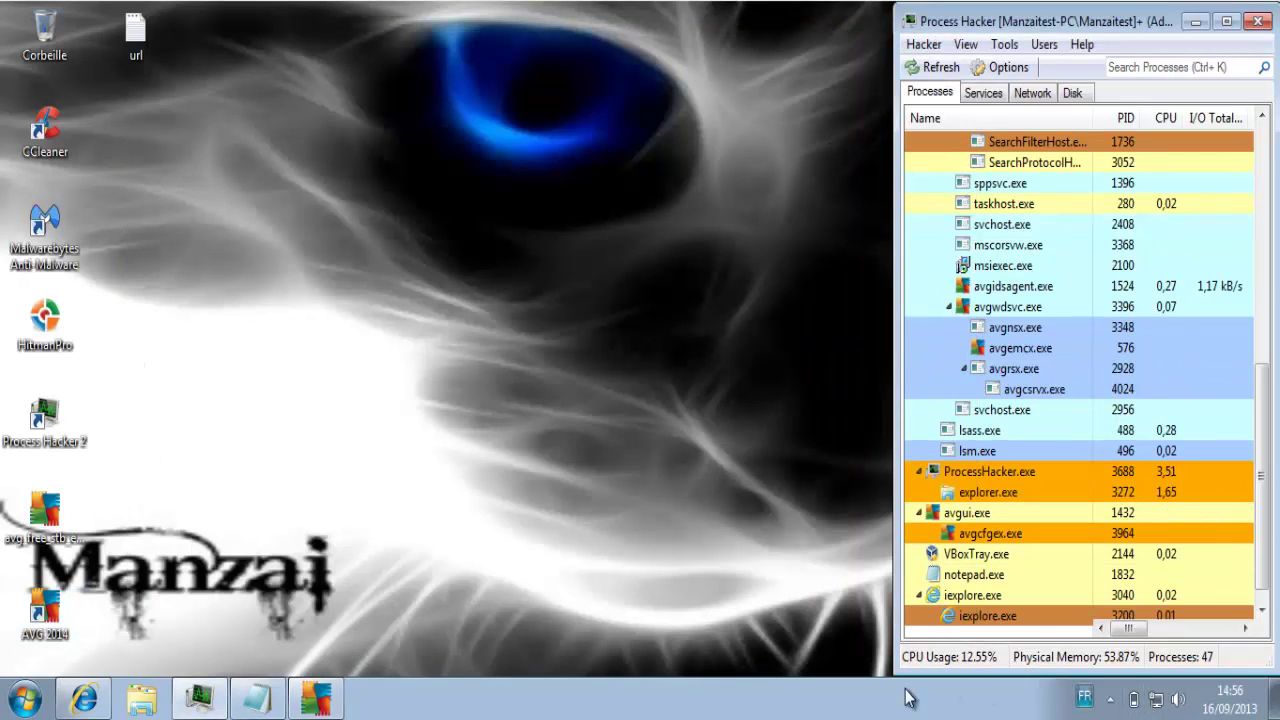
click(92, 683)
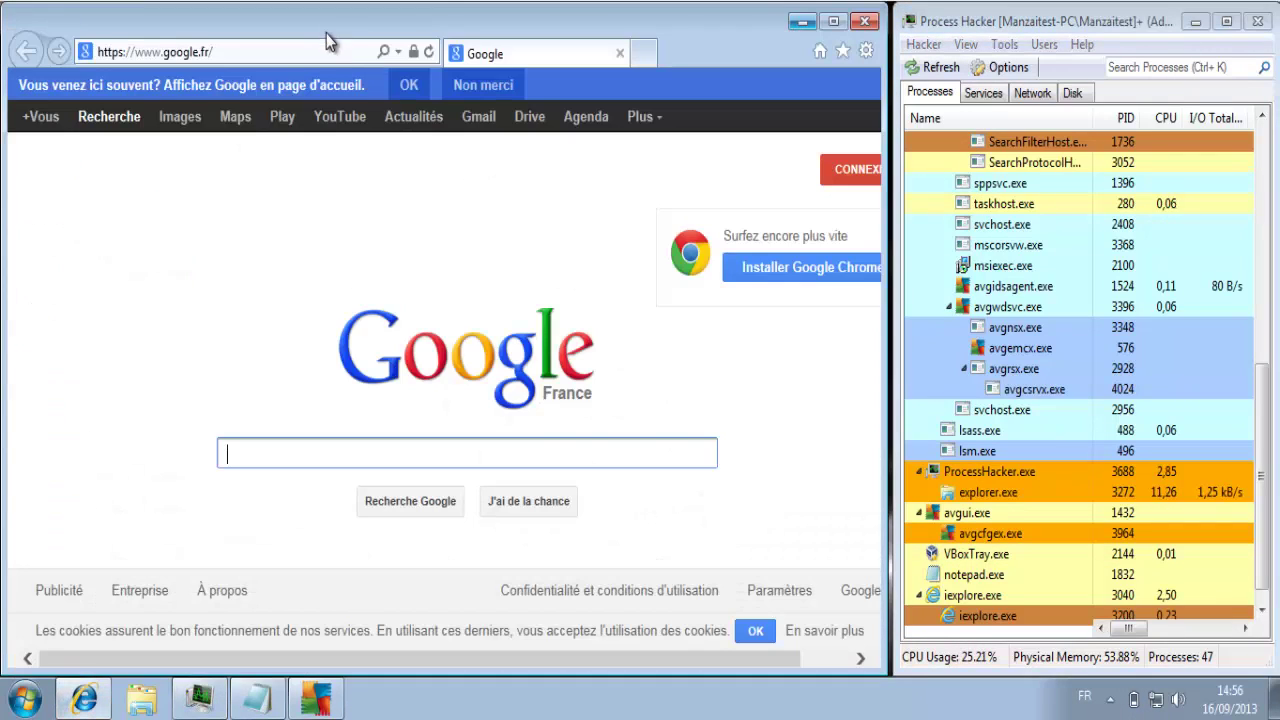
click(330, 52)
key(ctrl+v)
key(Return)
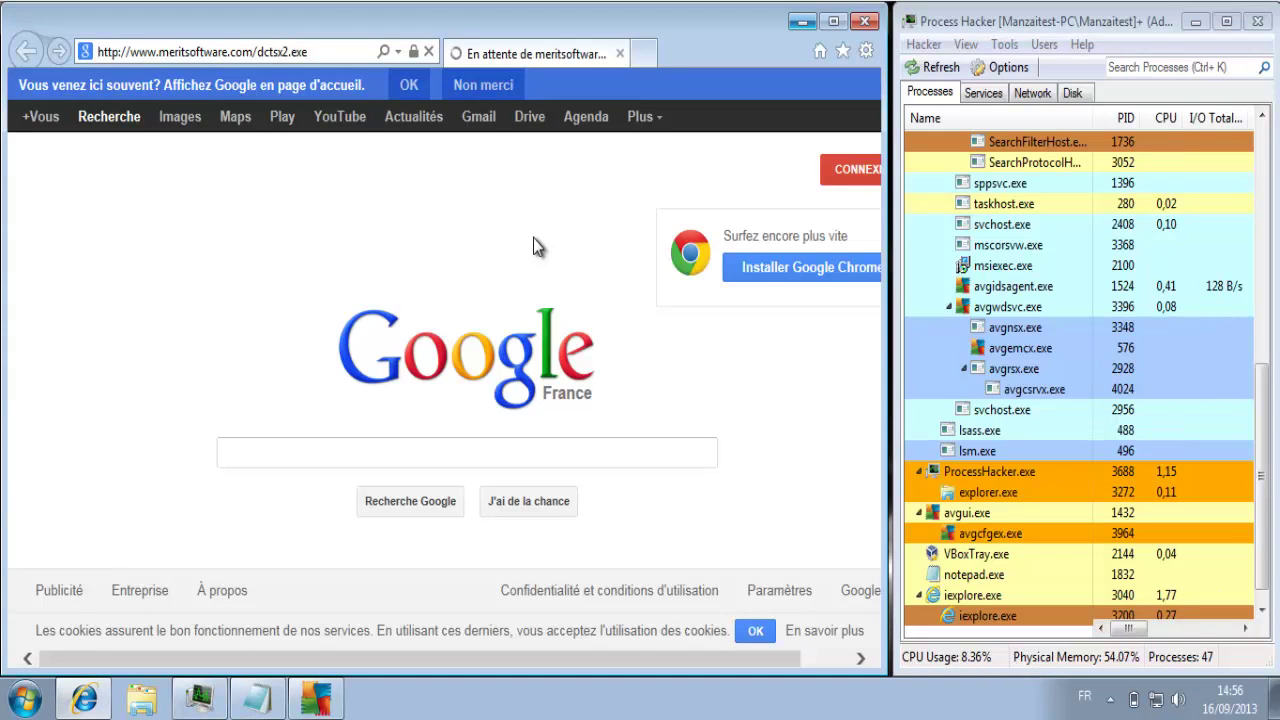
click(257, 698)
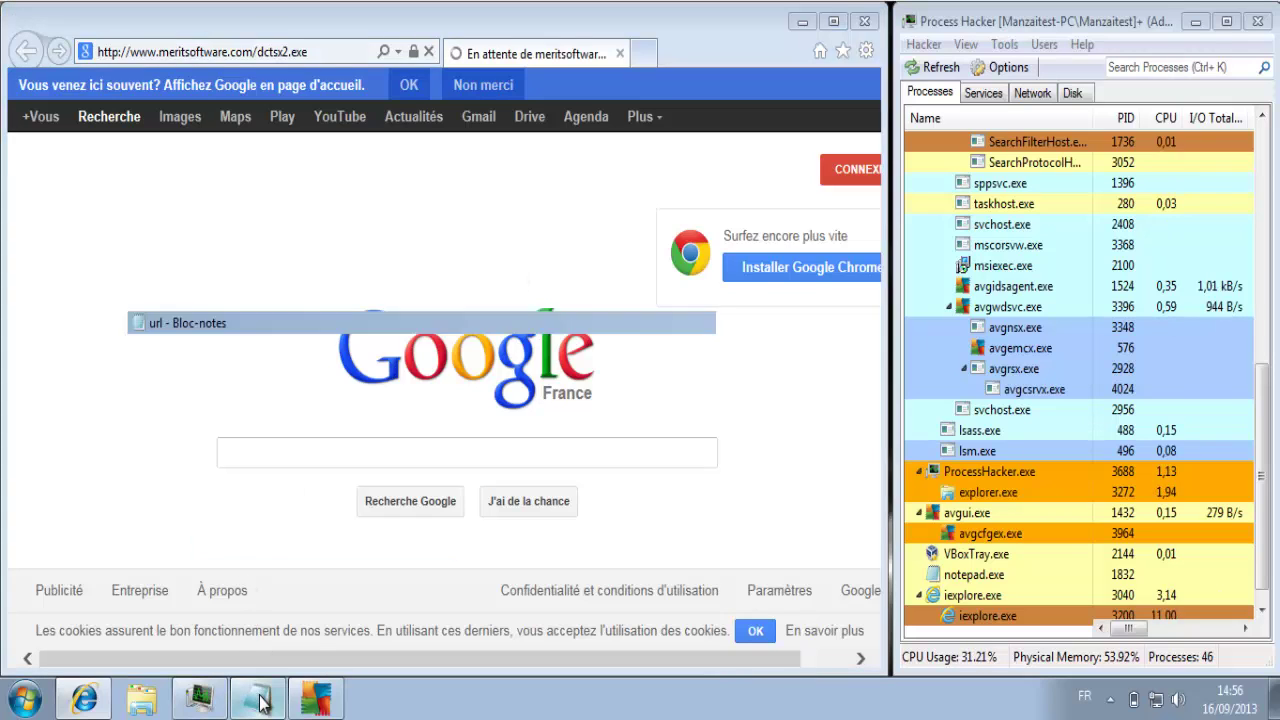
drag(367, 134, 78, 134)
key(ctrl+c)
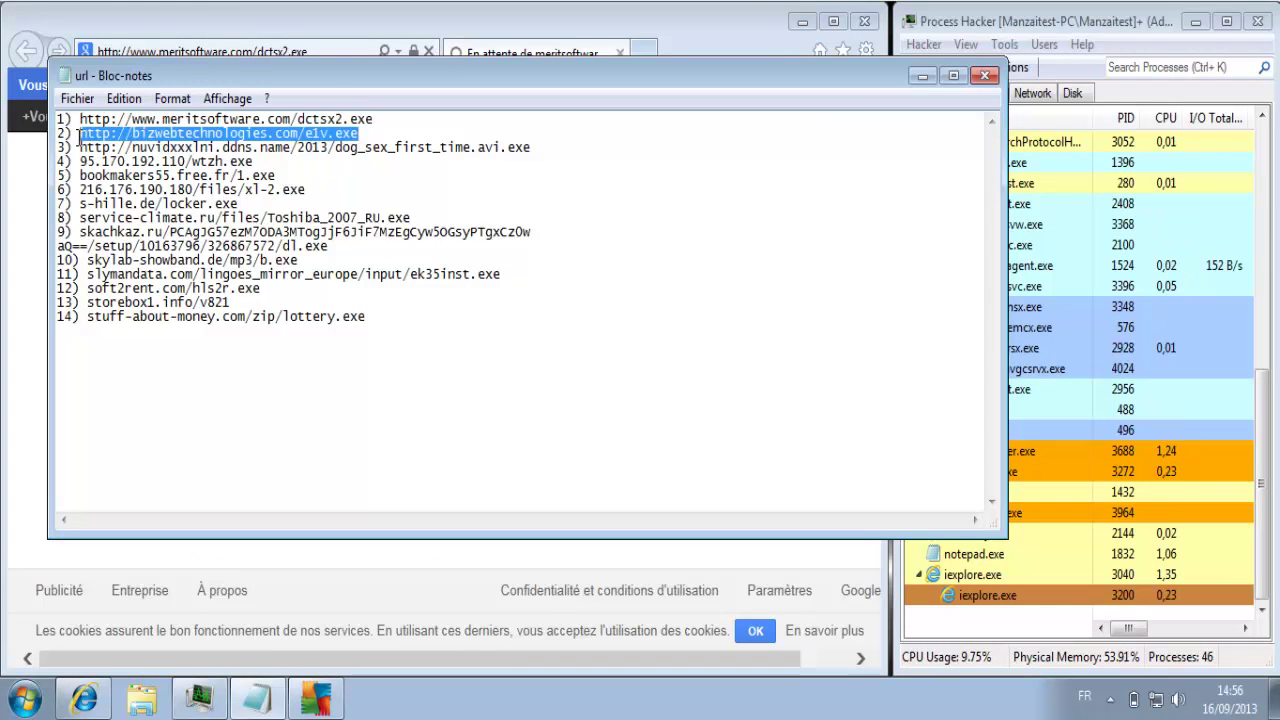
click(503, 22)
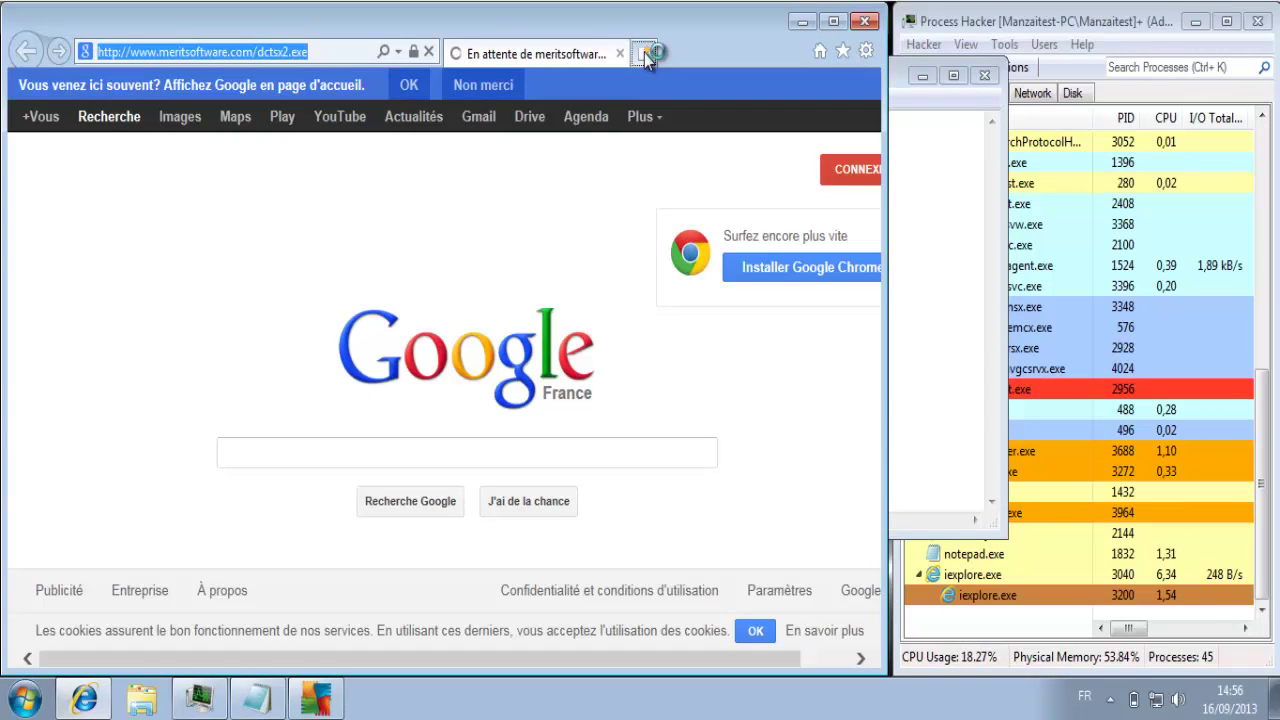
click(644, 53)
key(ctrl+v)
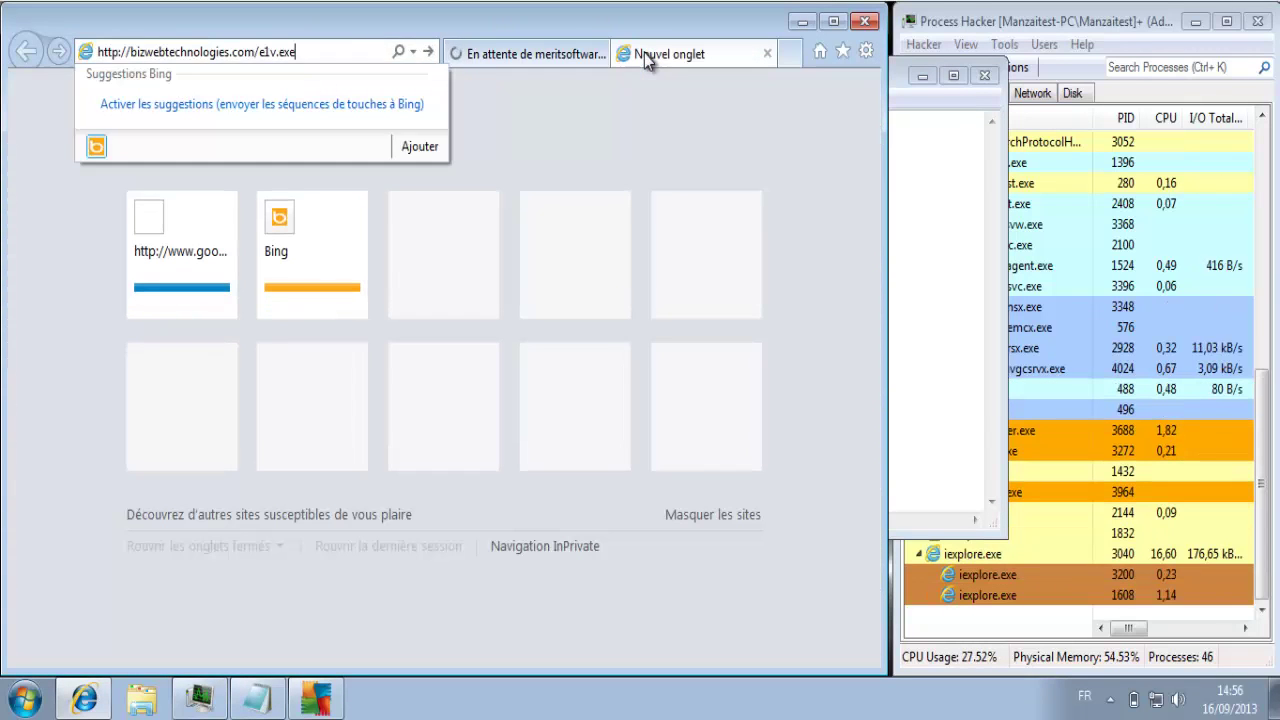
key(Return)
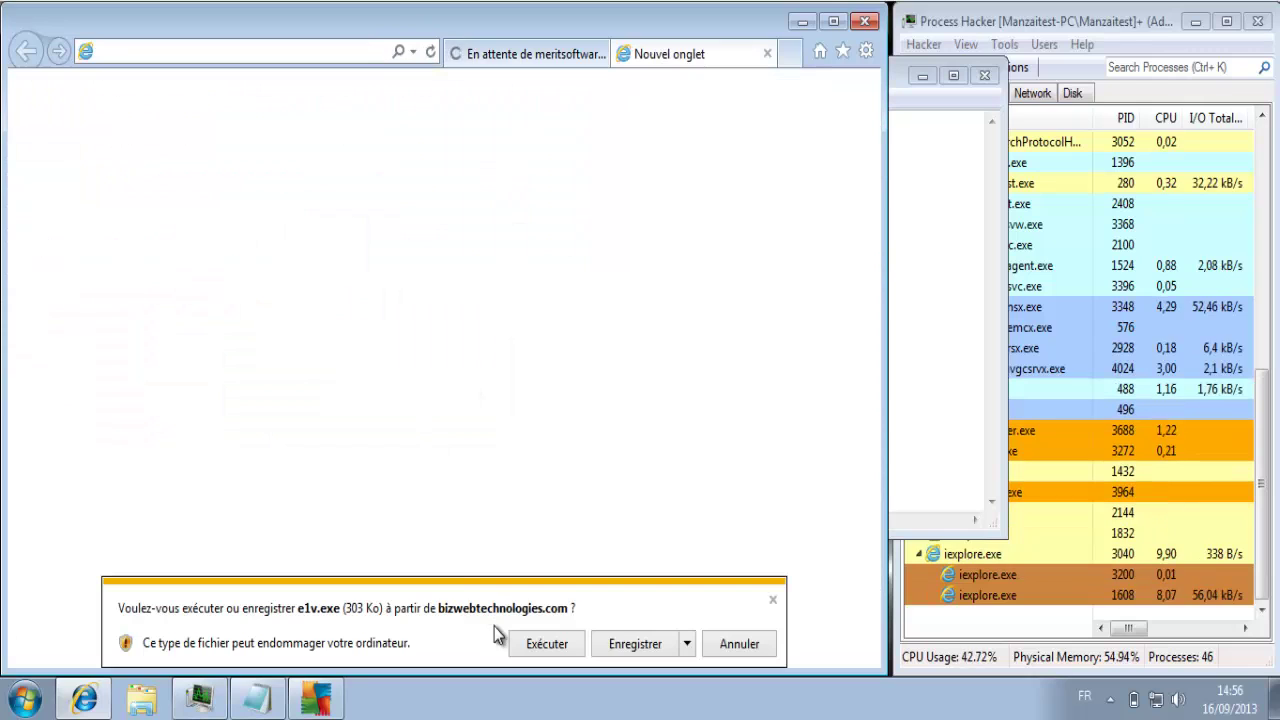
Run the downloaded e1v.exe despite its unverified publisher and select its process in Process Hacker
click(534, 647)
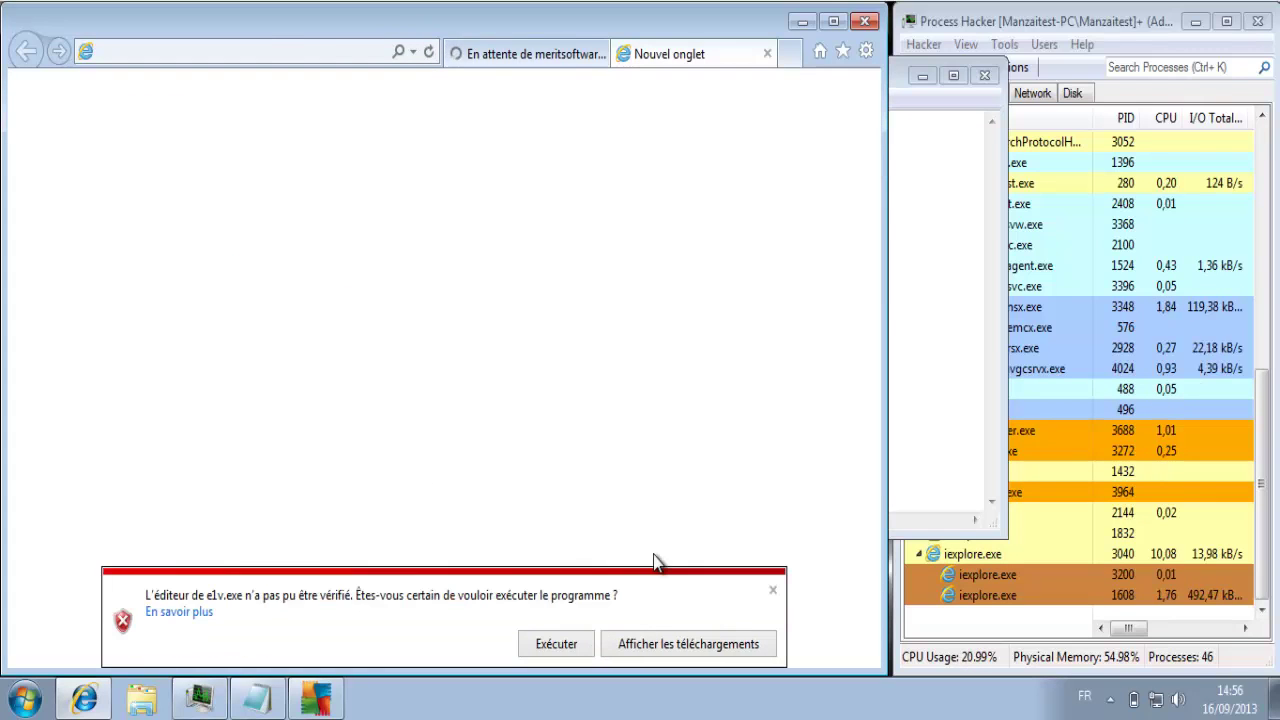
click(557, 645)
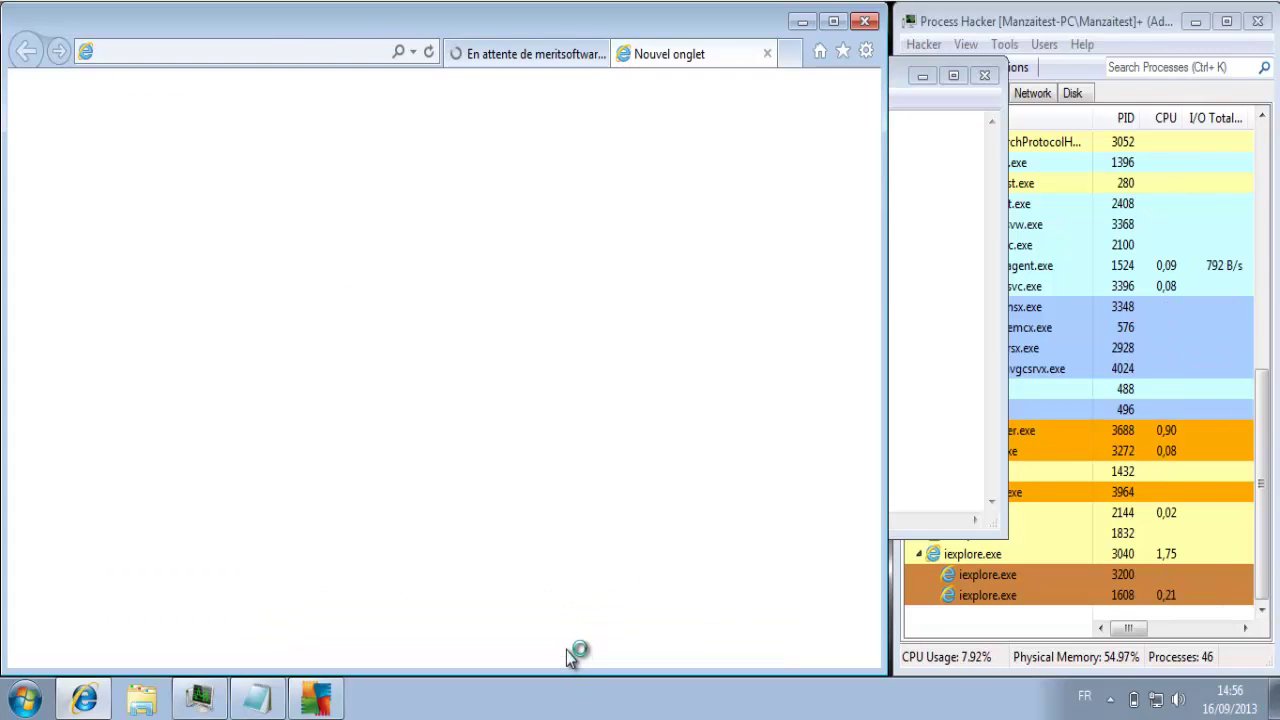
click(990, 622)
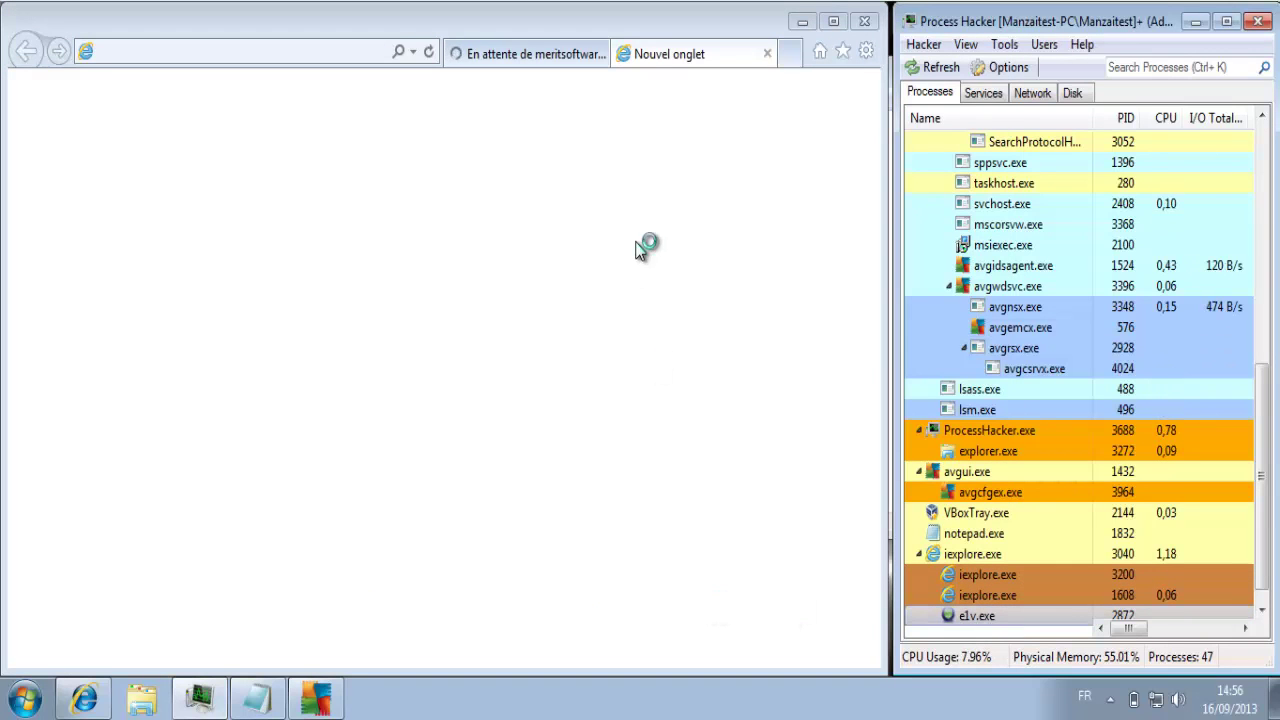
Close the stalled meritsoftware tab and inspect the child process of e1v.exe in Process Hacker
click(601, 55)
click(601, 56)
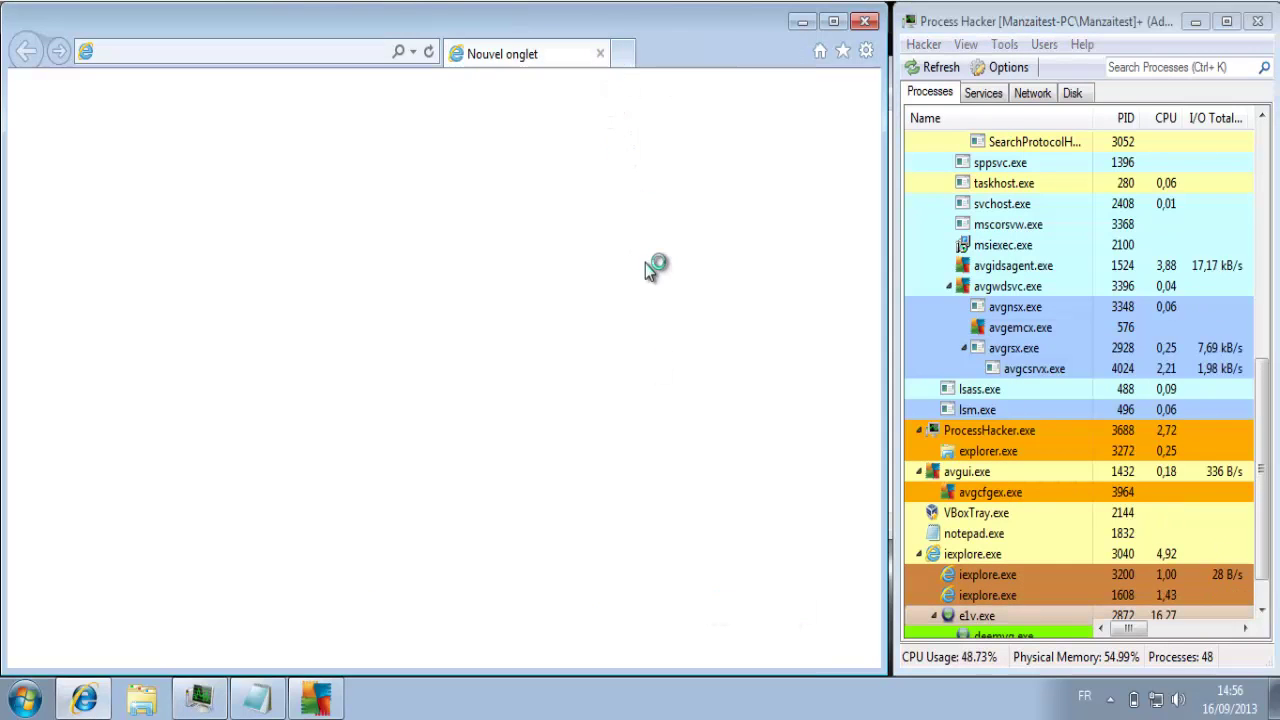
click(1263, 606)
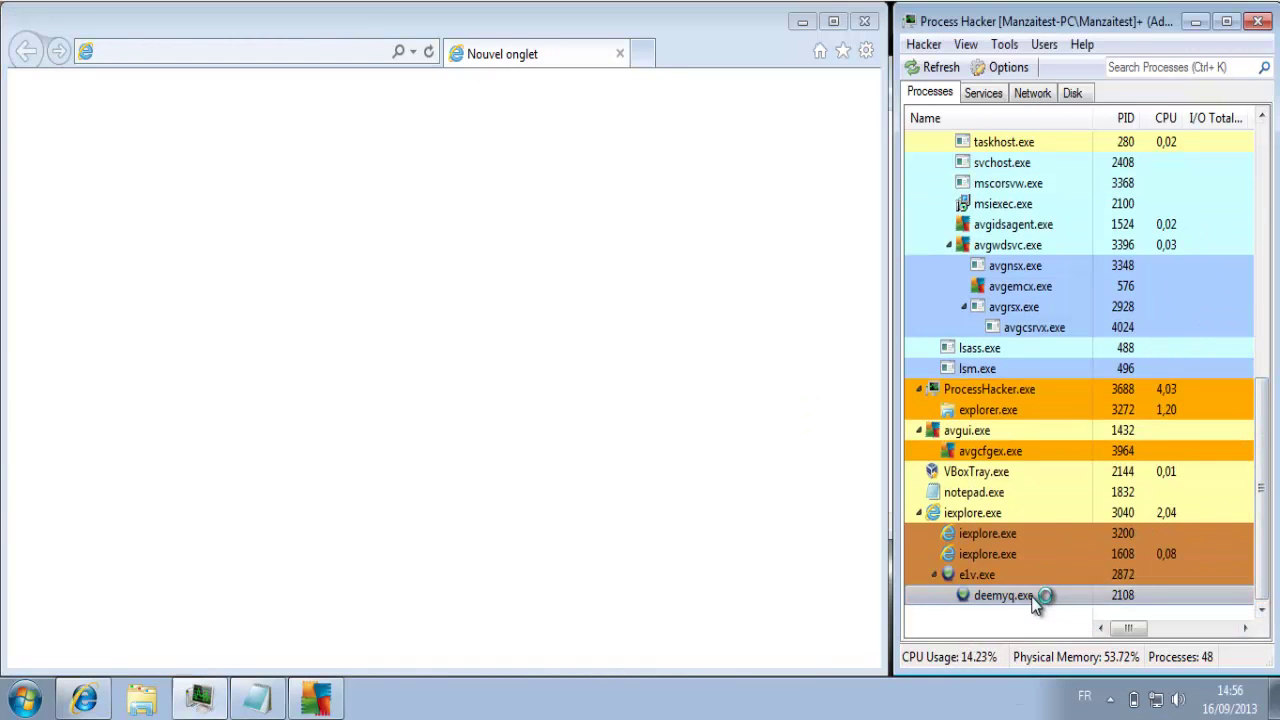
Mark the first URL in the text file with "o" and select the third URL
click(257, 697)
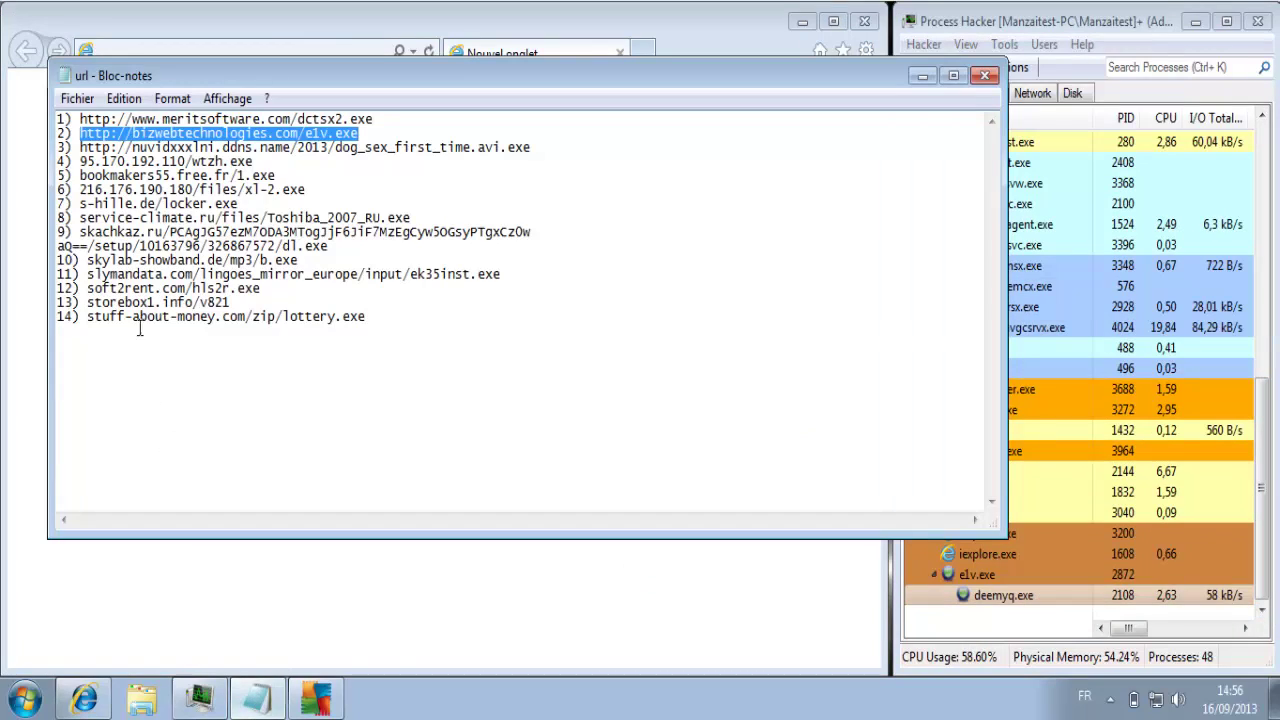
click(79, 119)
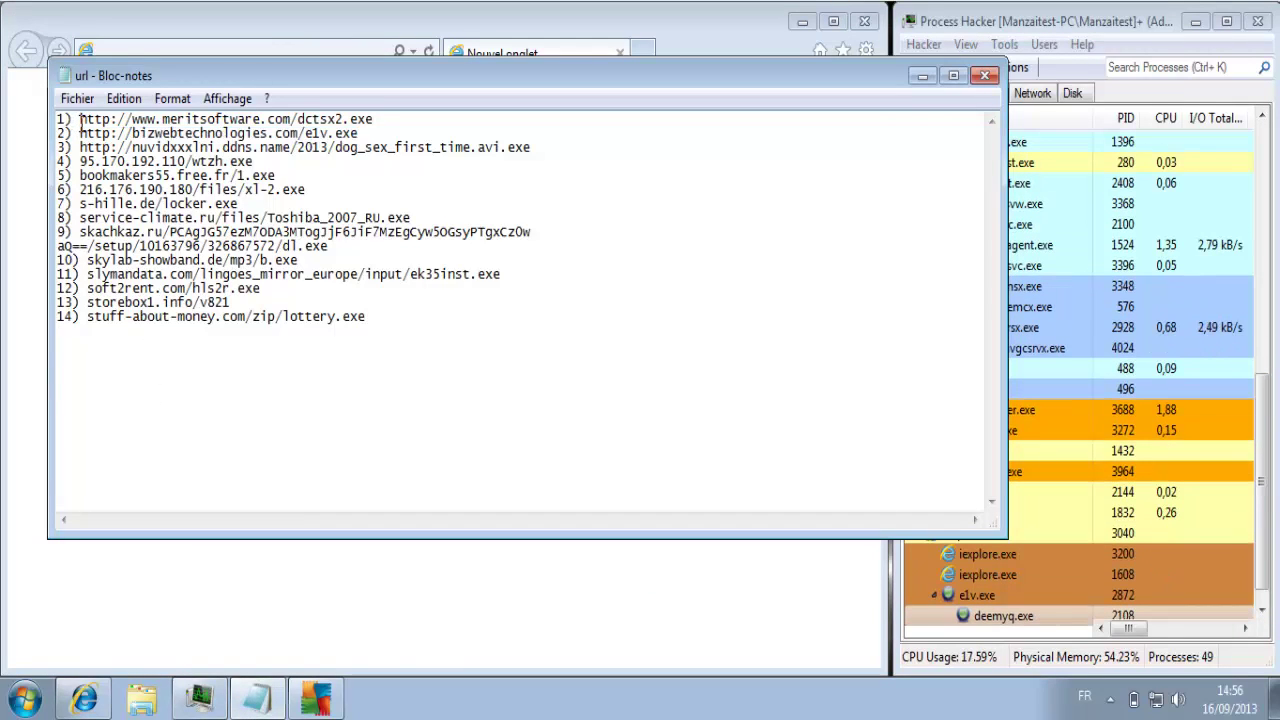
text(o)
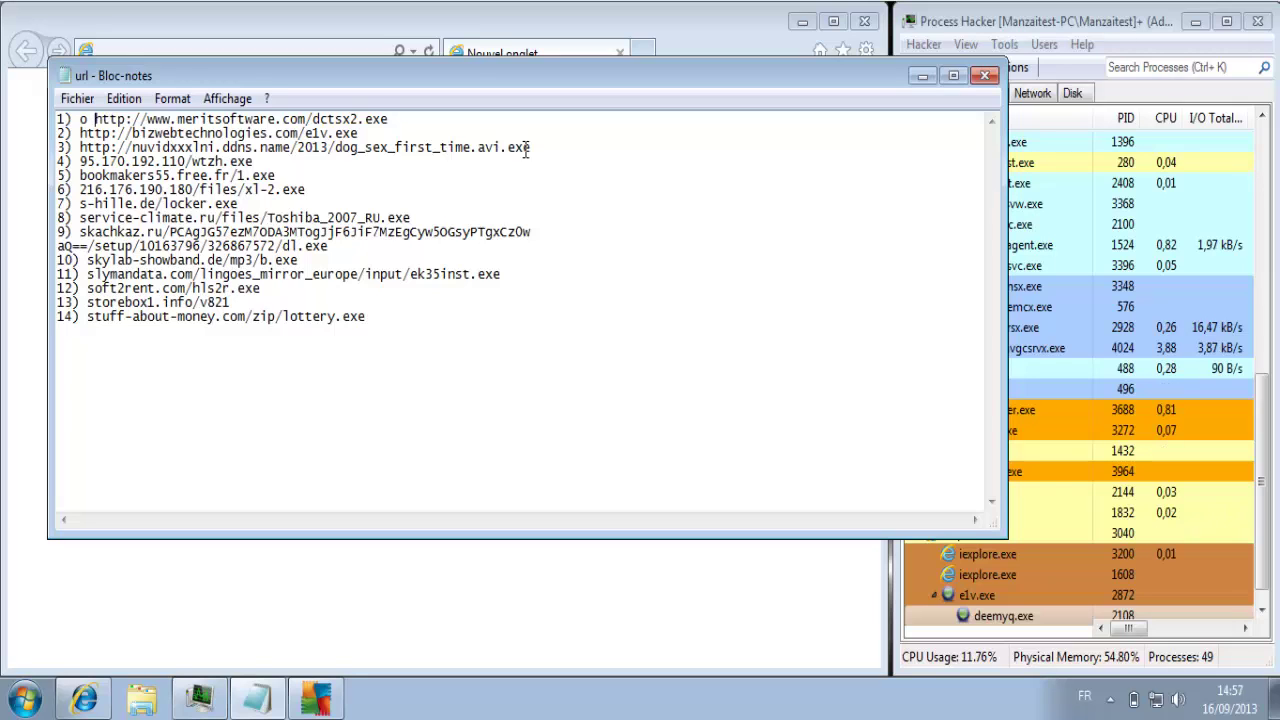
drag(539, 146, 80, 150)
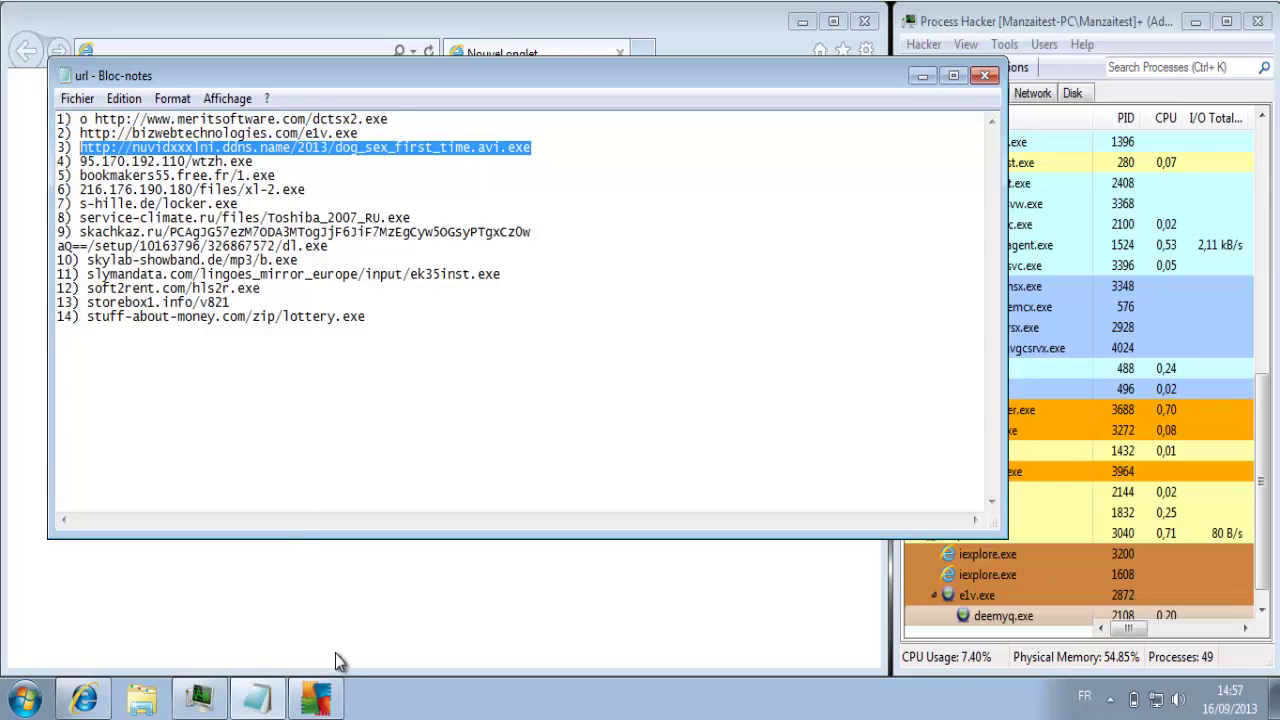
Show and close the AVG main window, return to the browser, and move the Windows Firewall alert off the AVG detection alert
click(318, 698)
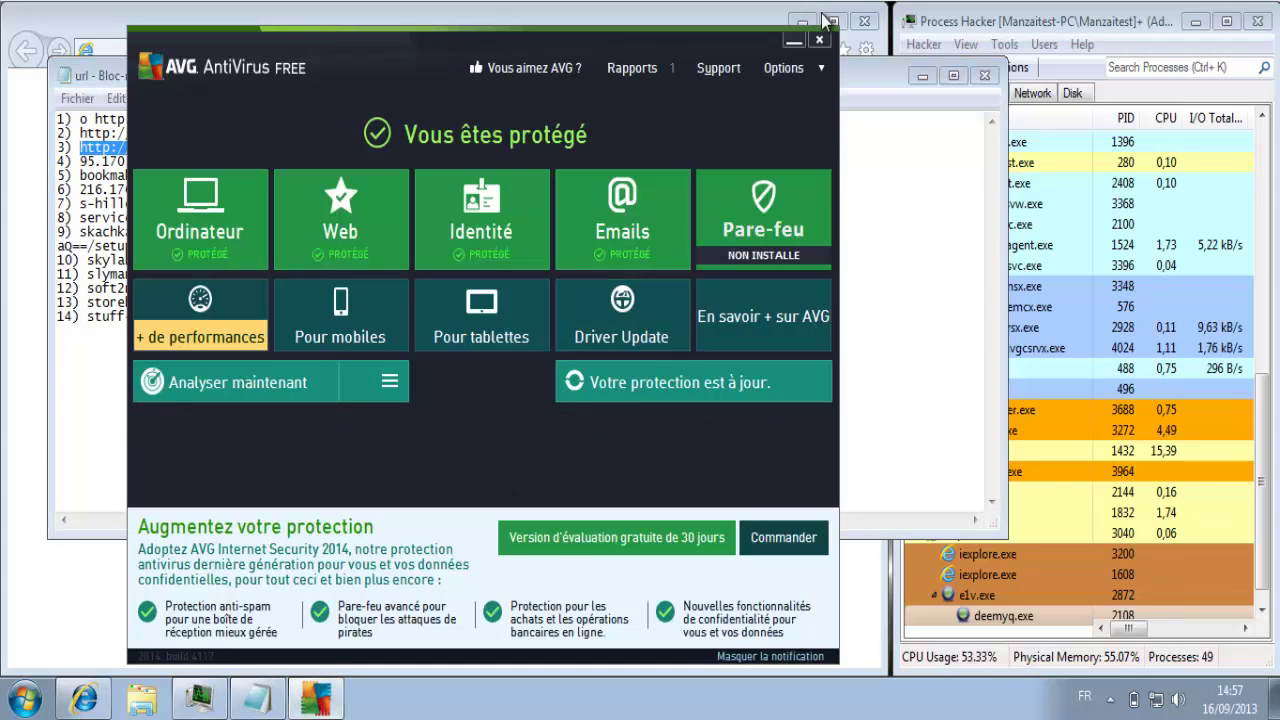
click(819, 40)
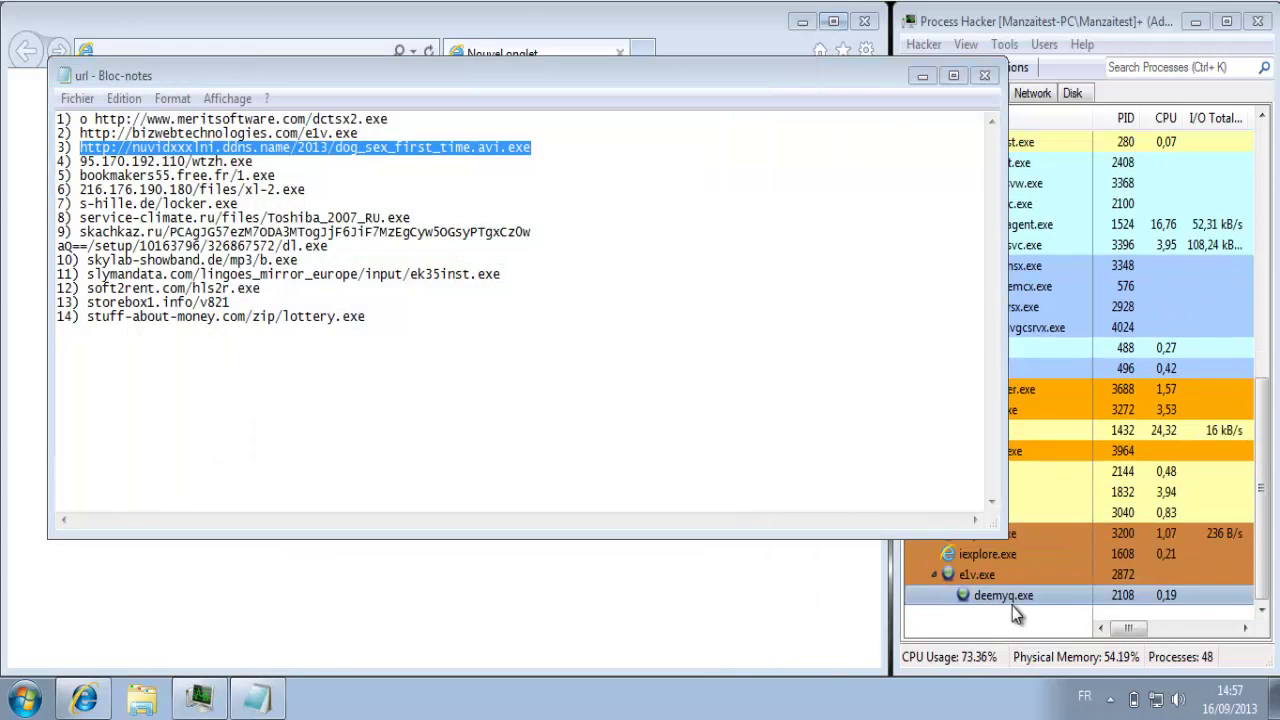
click(825, 607)
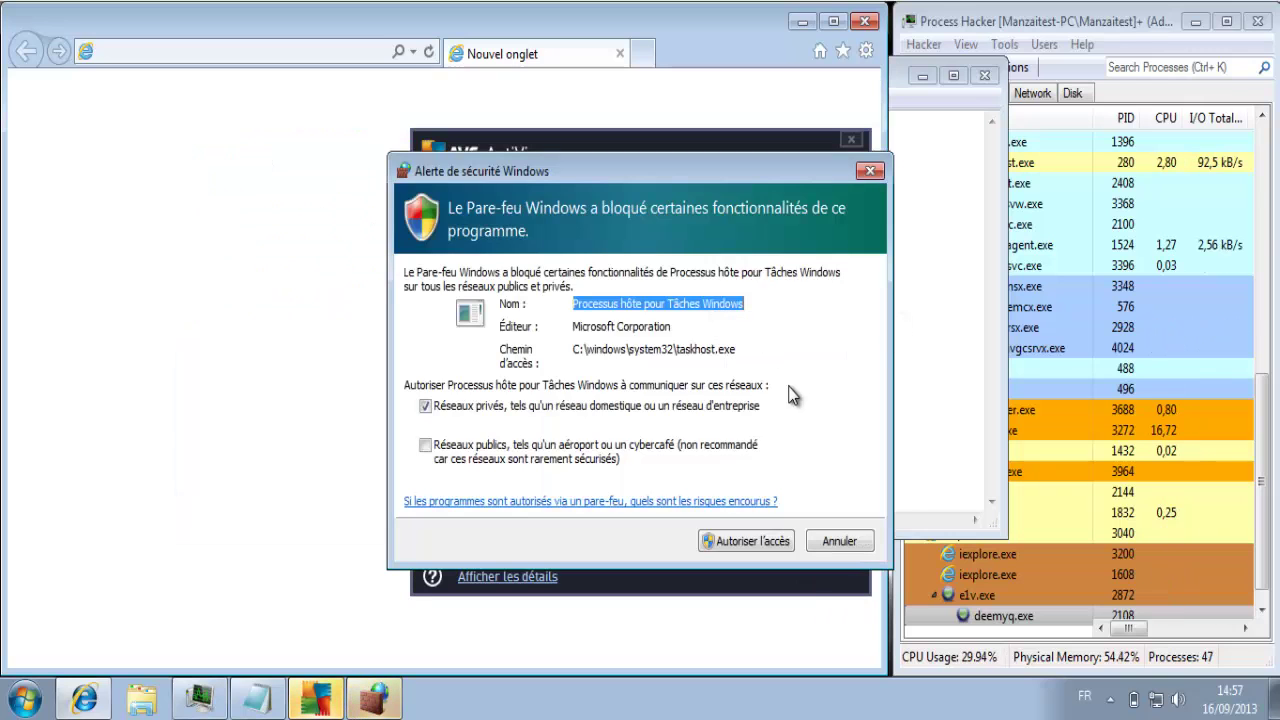
drag(719, 171, 347, 78)
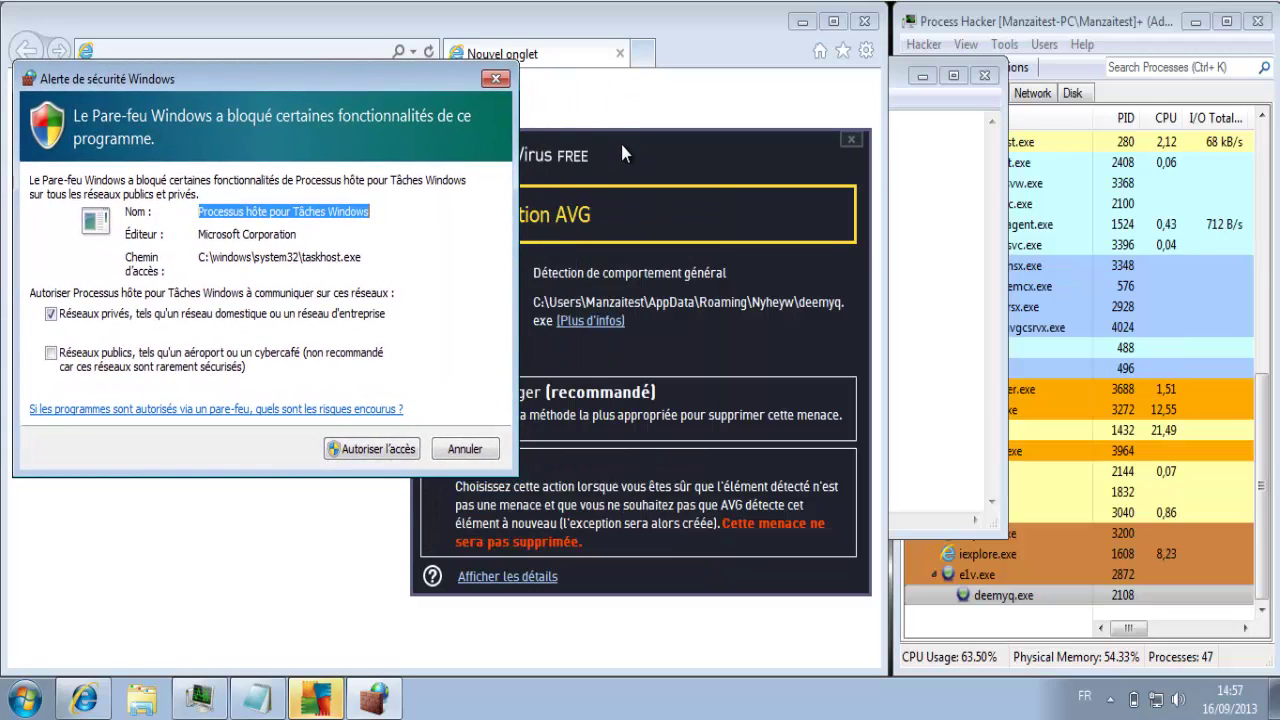
Move the AVG detection alert beside the Windows Firewall alert and highlight the taskhost.exe path in the firewall alert
drag(620, 148, 740, 107)
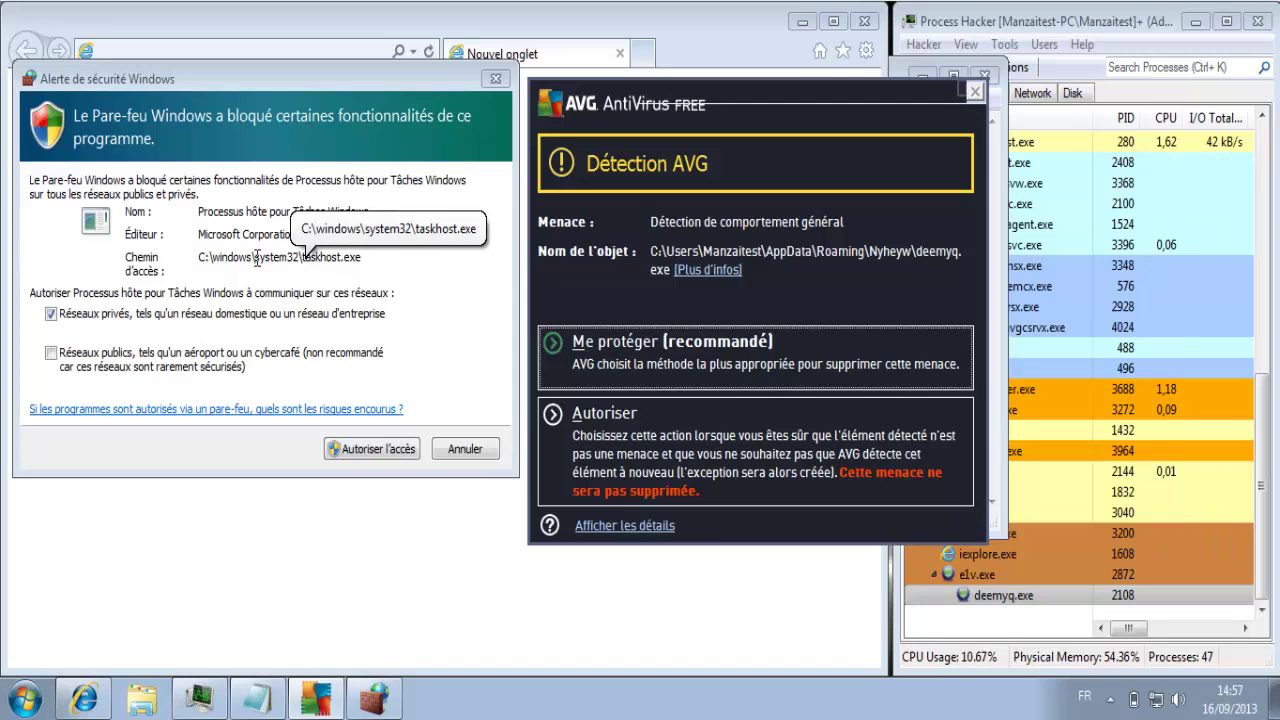
click(256, 258)
drag(256, 258, 372, 266)
click(400, 261)
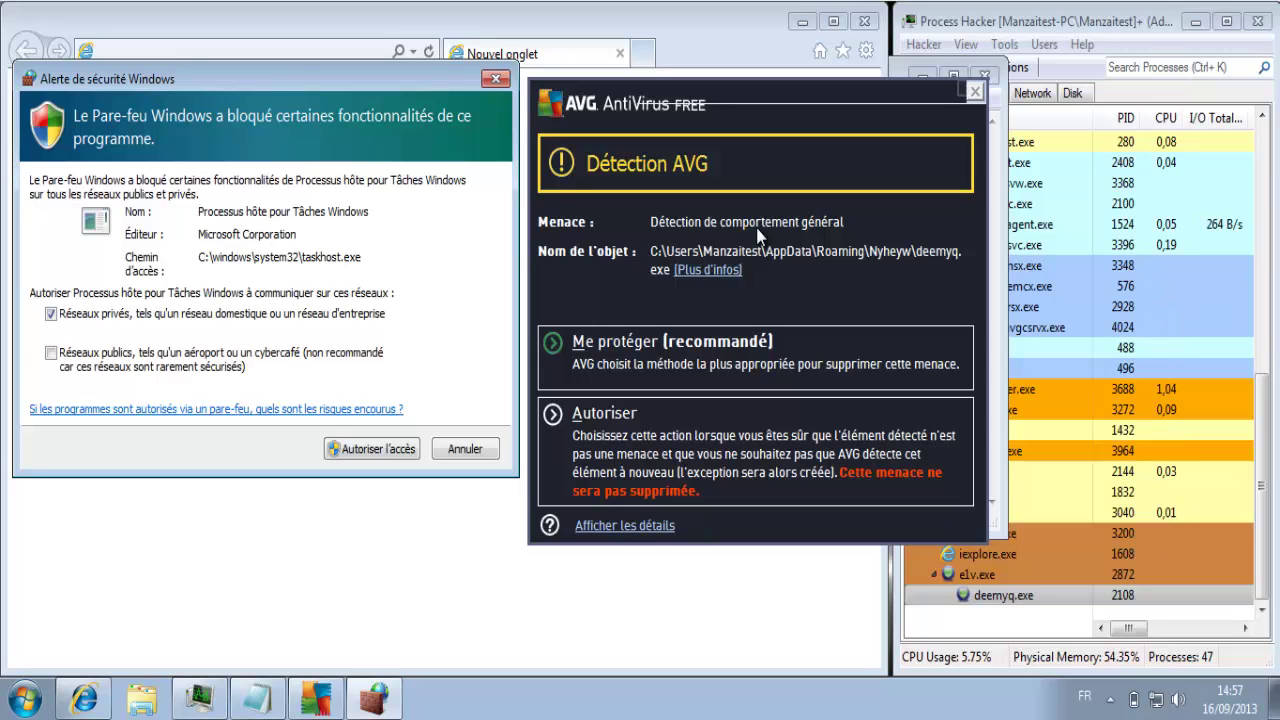
Open the AVG web page with more information on the detected threat, move the alert aside to view it, and close its tab
click(722, 279)
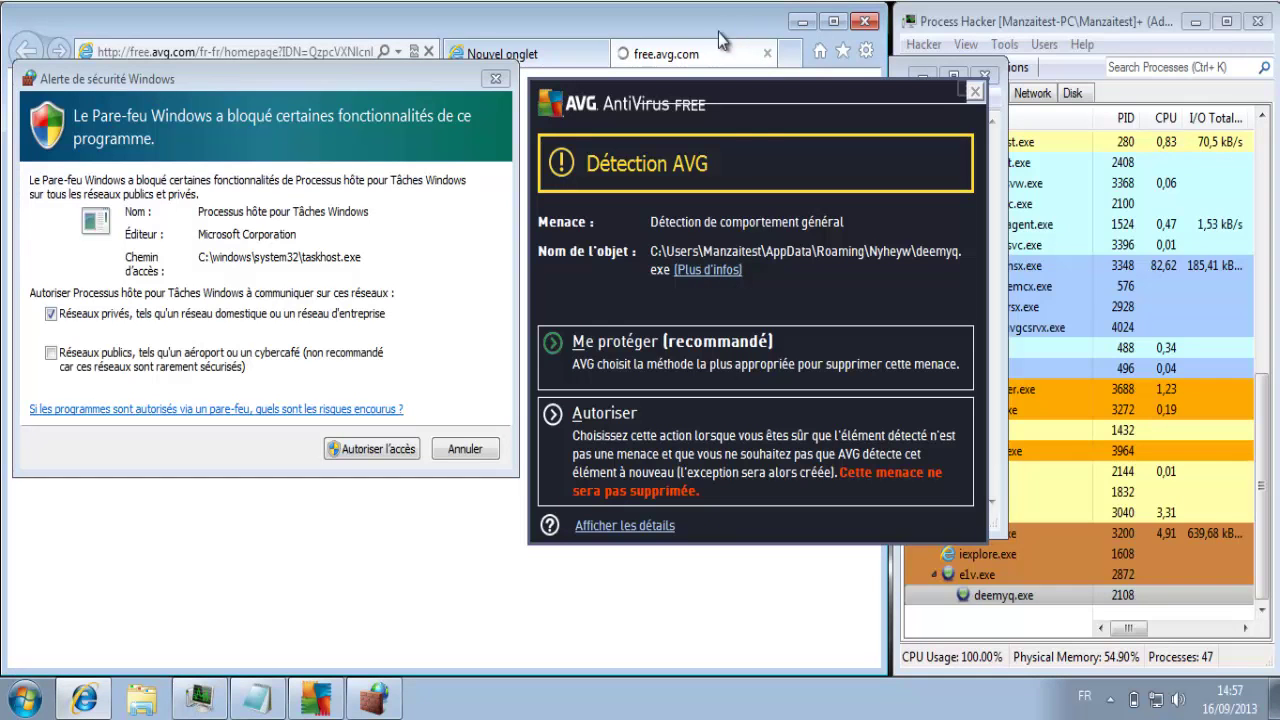
drag(740, 108, 1110, 134)
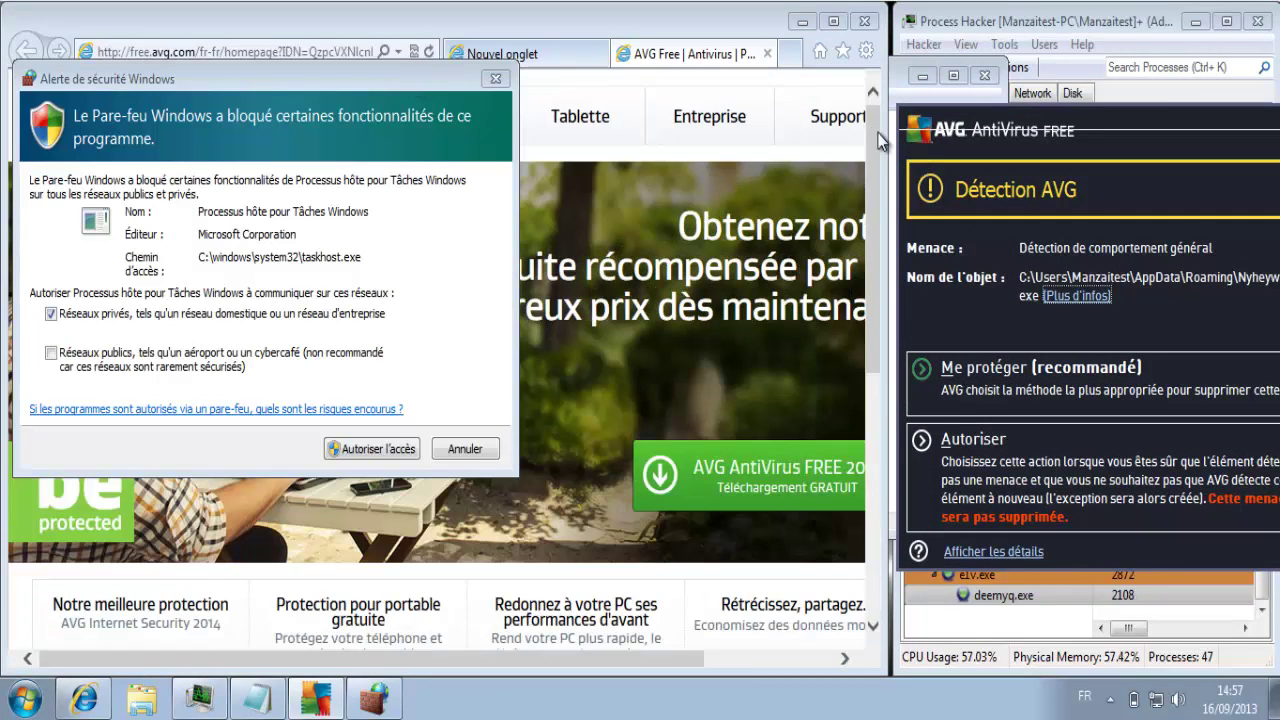
click(879, 128)
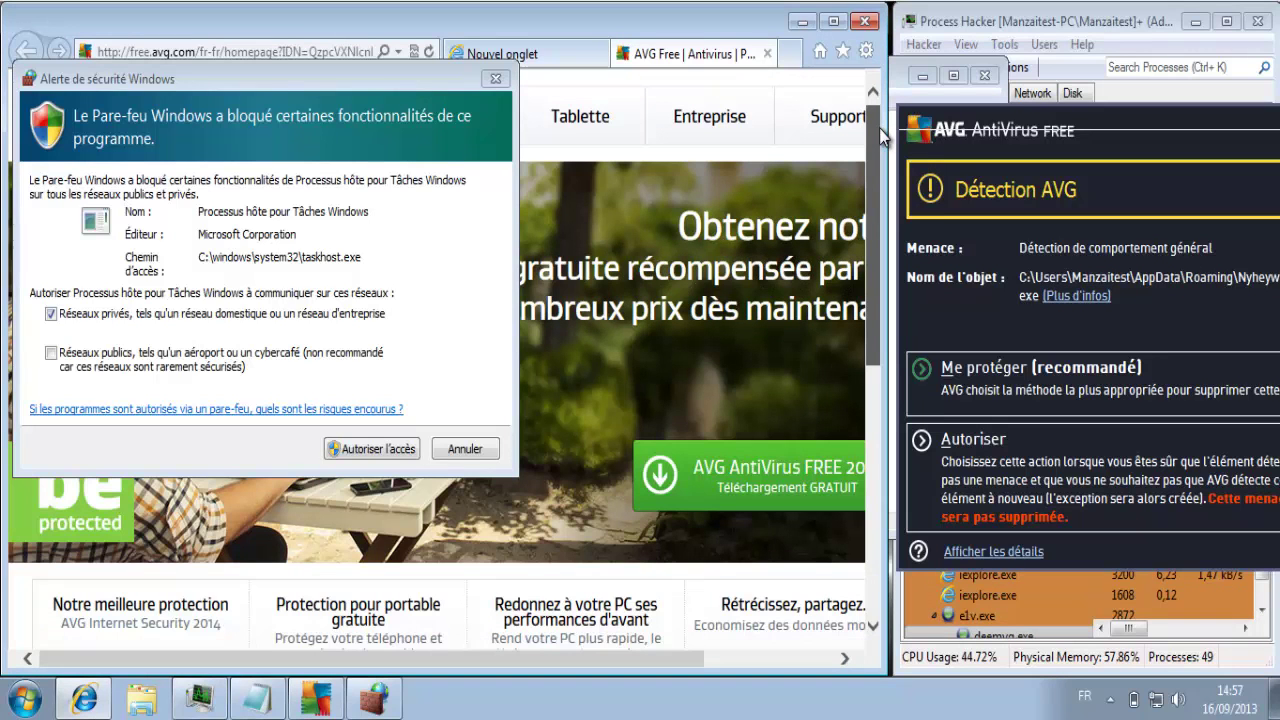
drag(879, 128, 600, 145)
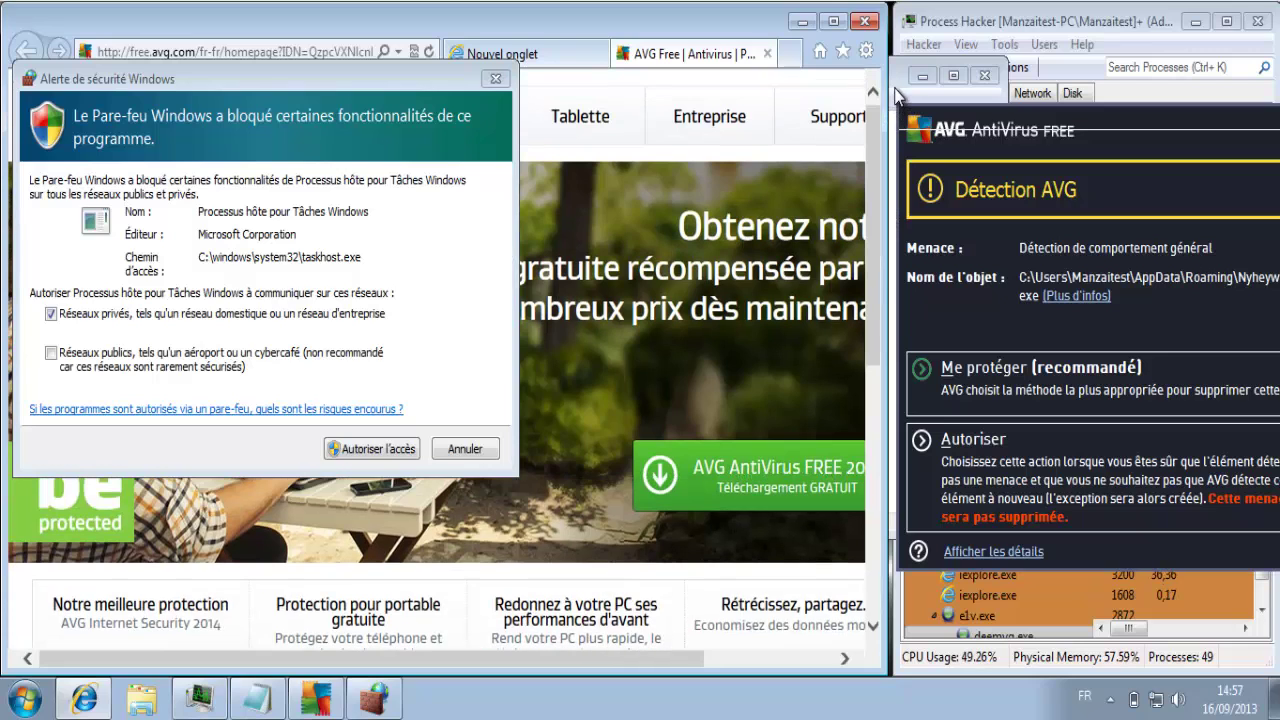
click(767, 53)
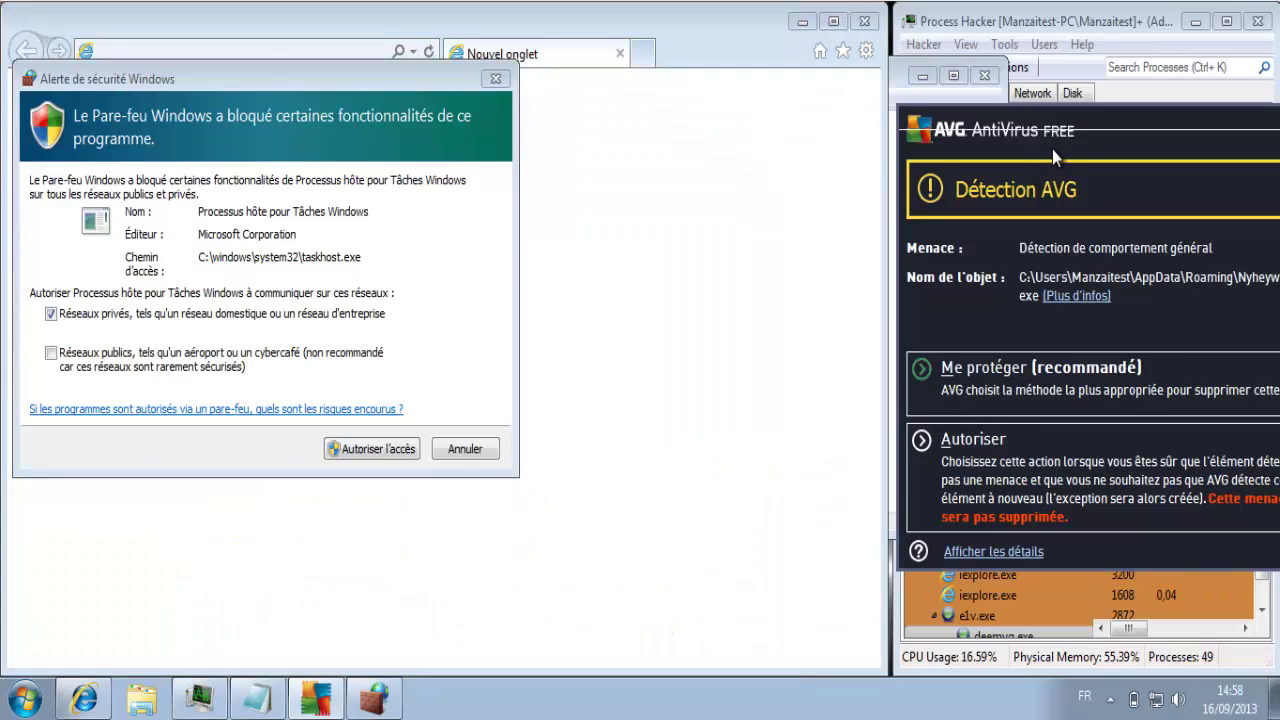
Have AVG remove the deemyq.exe threat but postpone the computer restart, and reopen the url text file
drag(1052, 149, 727, 161)
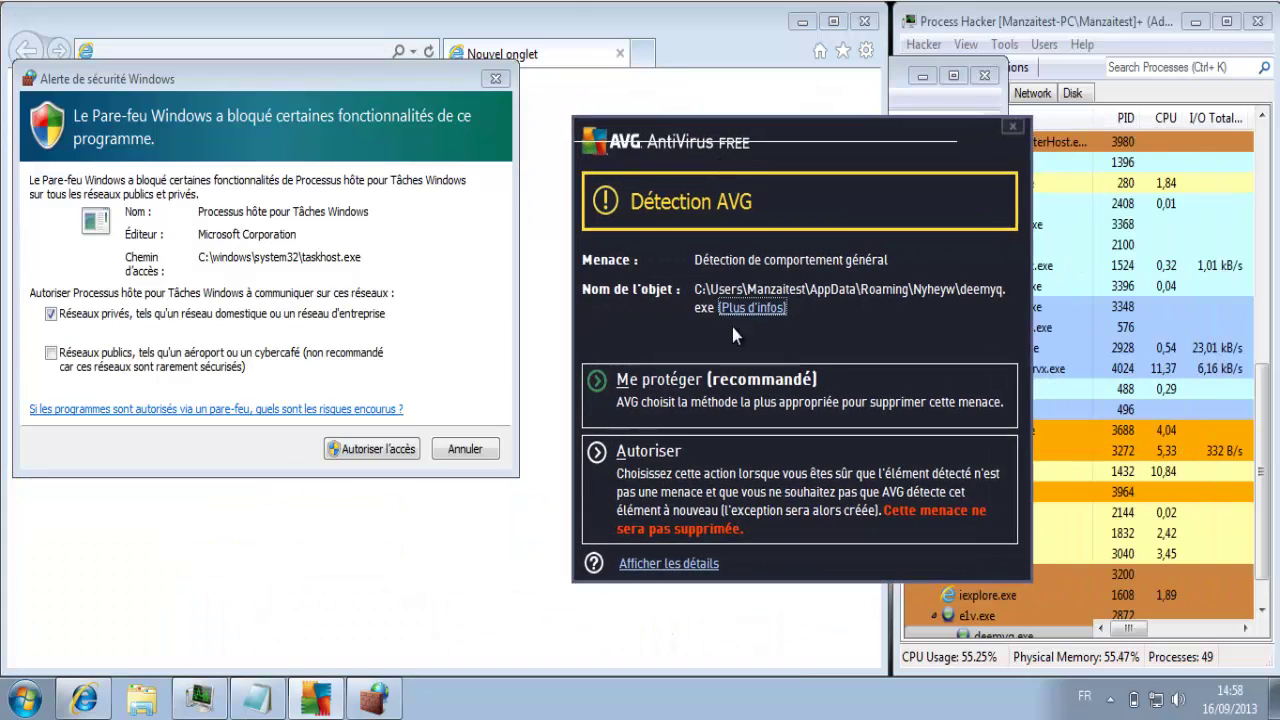
click(763, 412)
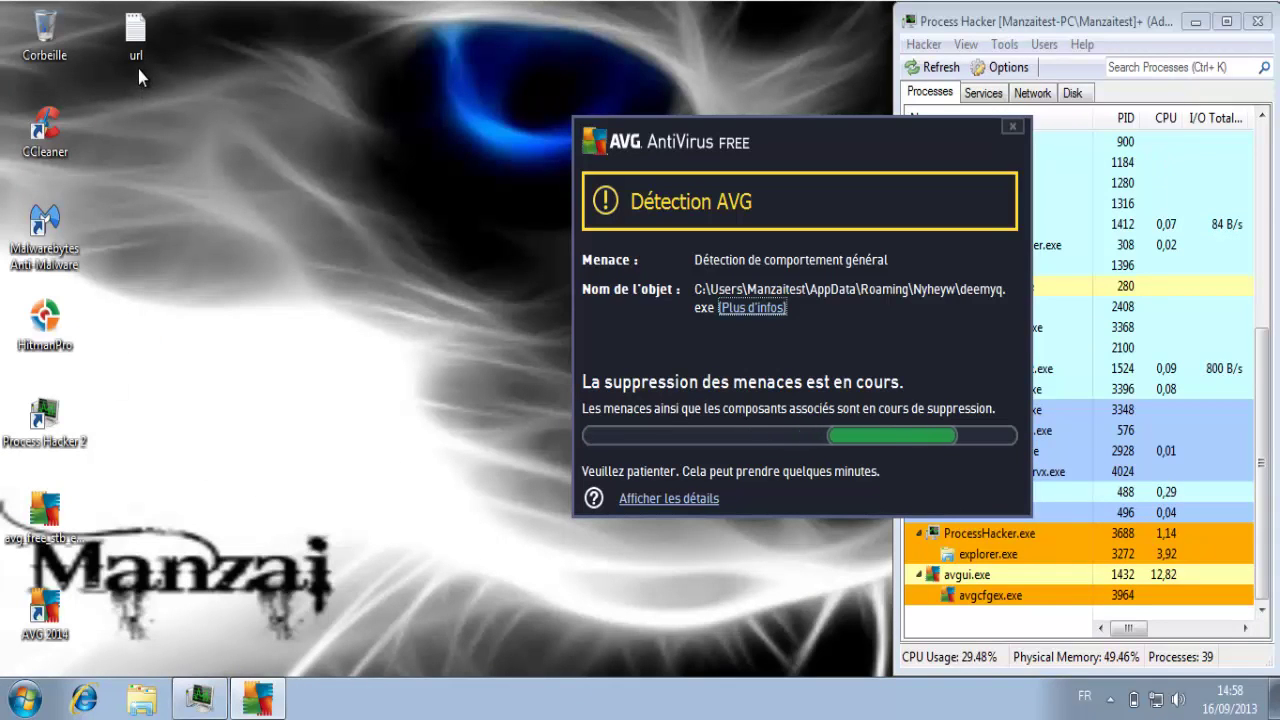
double_click(136, 35)
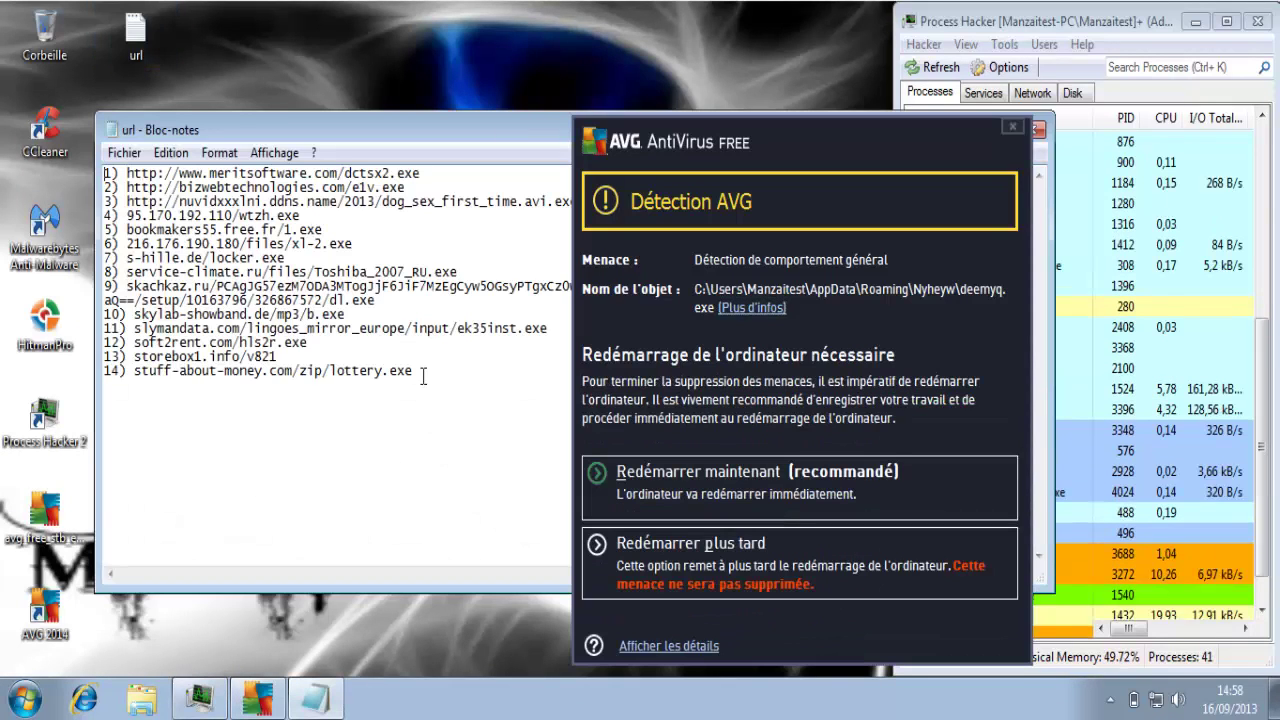
click(427, 378)
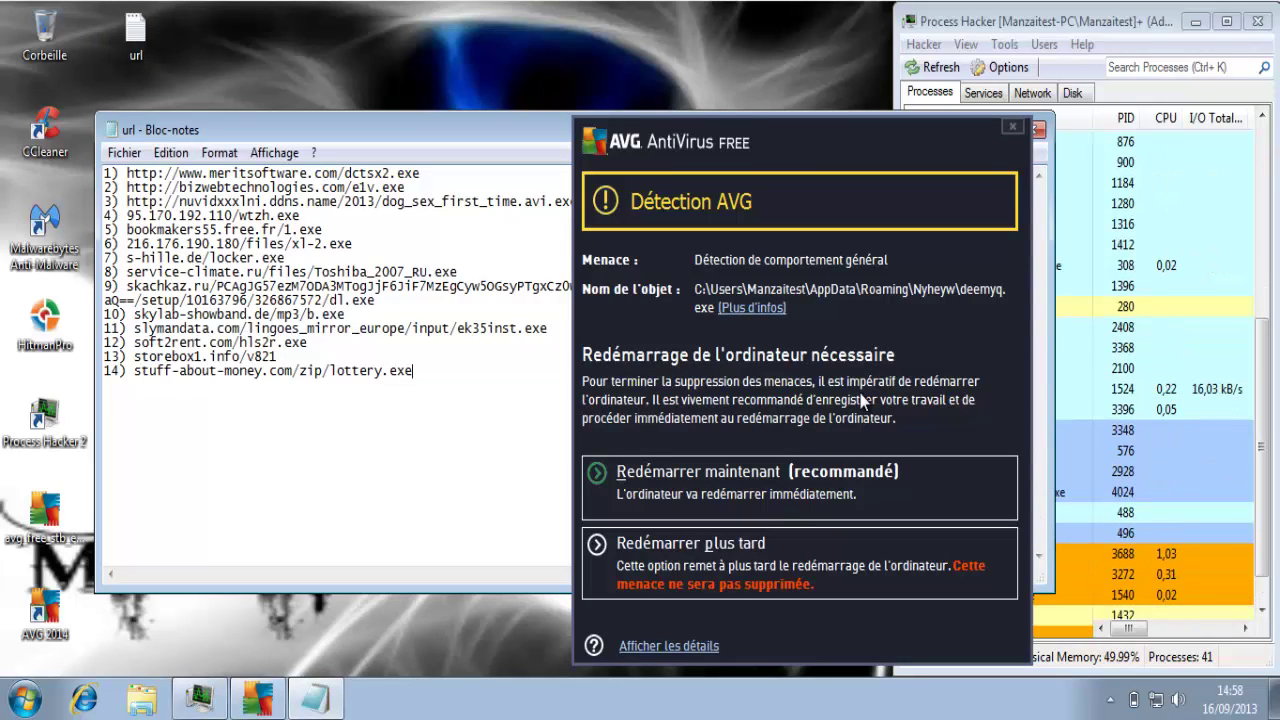
click(703, 580)
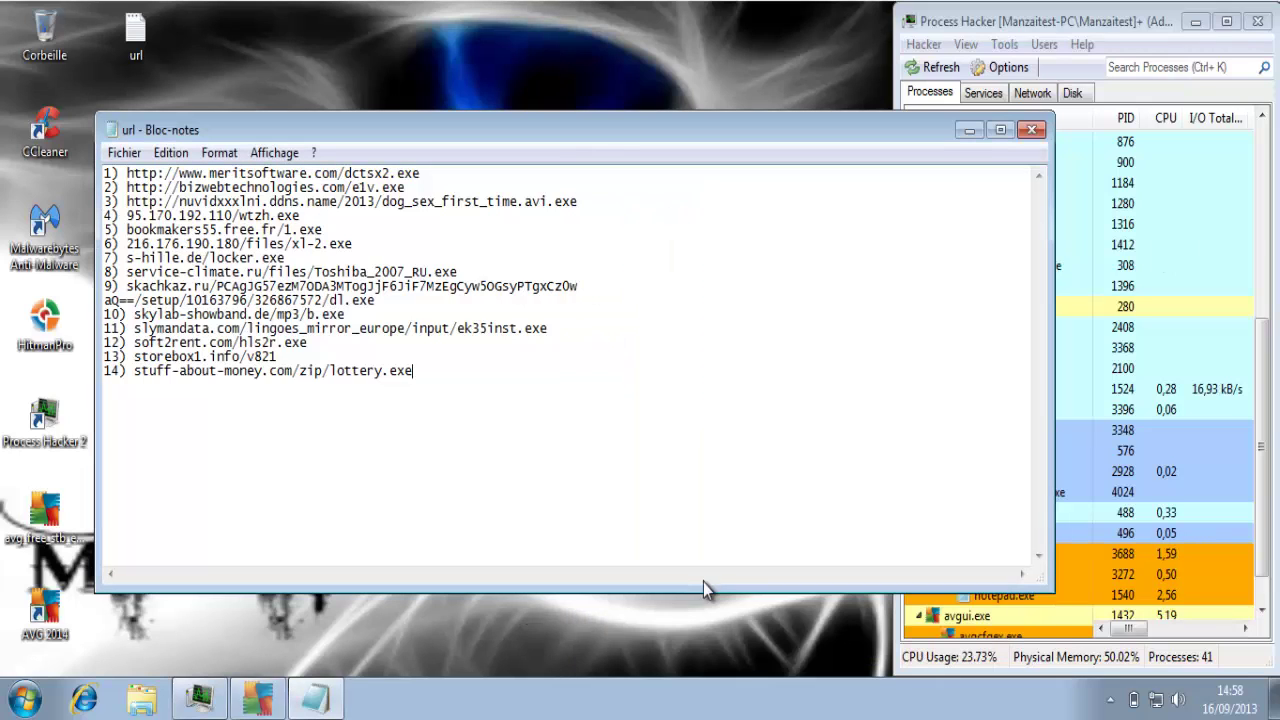
Mark the first URL in the text file with "o" and the second URL with "v"
click(127, 174)
text(o)
click(127, 187)
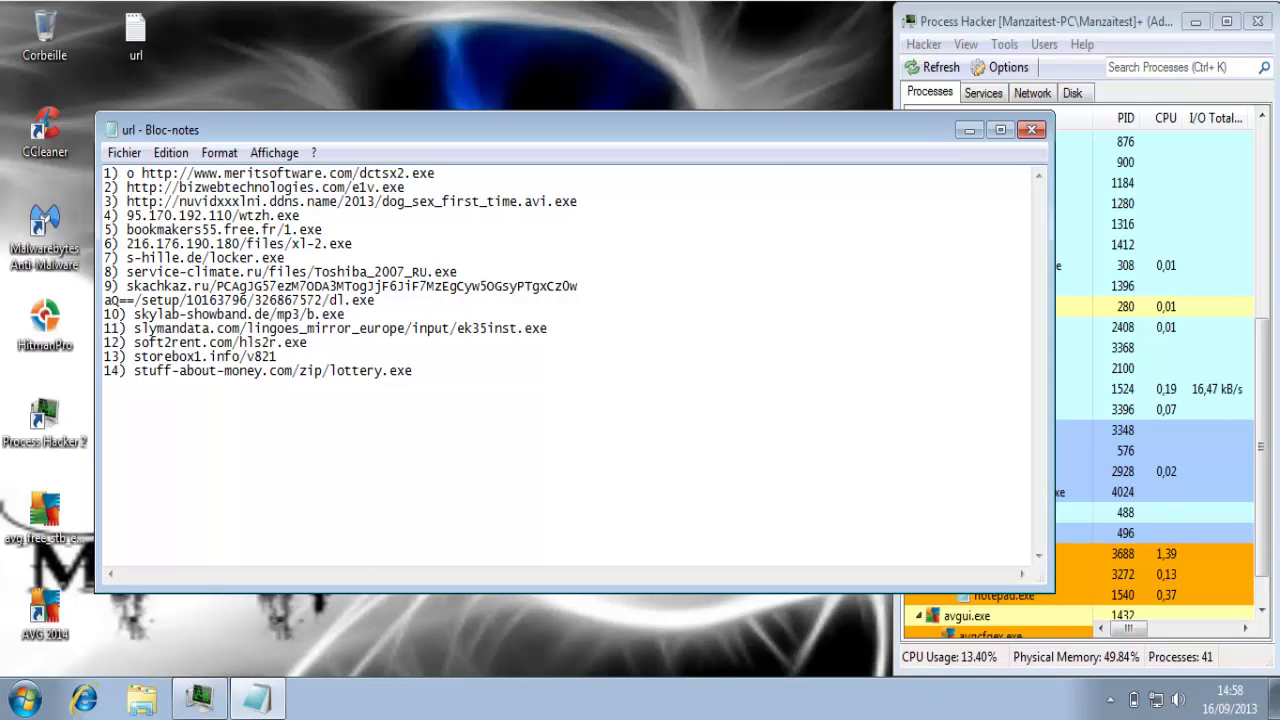
text(v)
Copy the third URL from the text file, open Internet Explorer and minimize the text file
drag(577, 201, 127, 211)
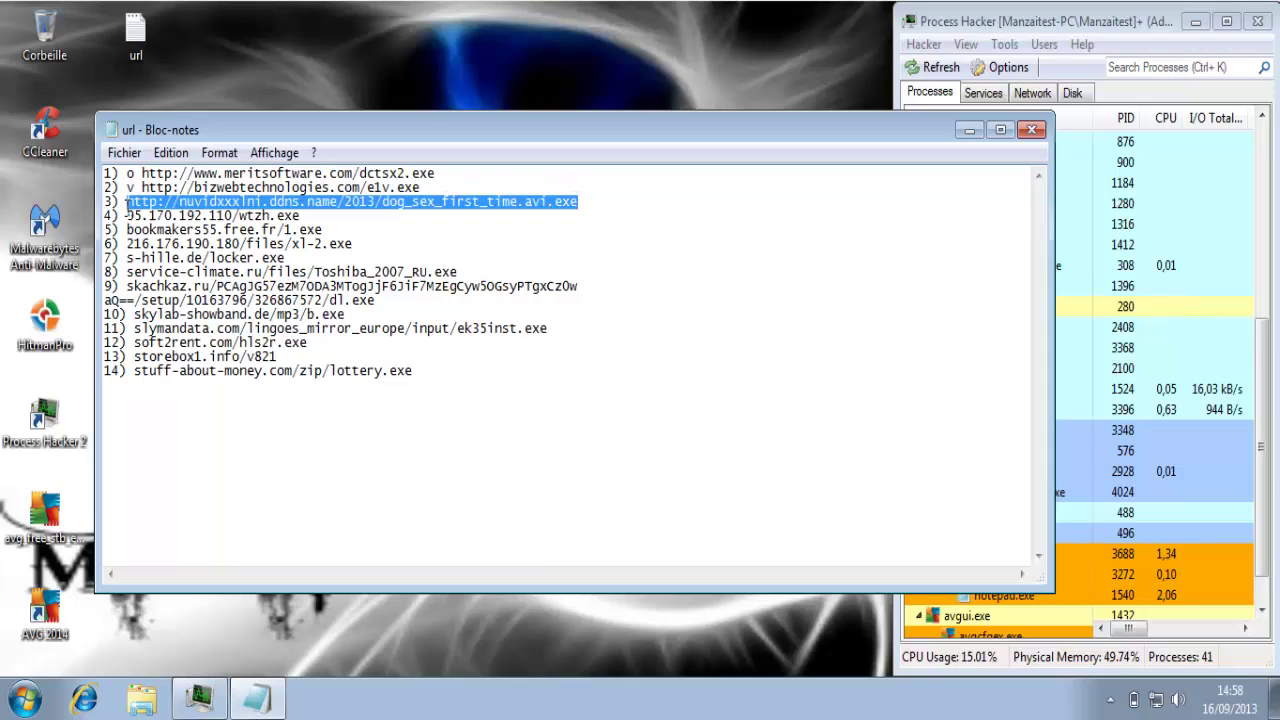
click(84, 702)
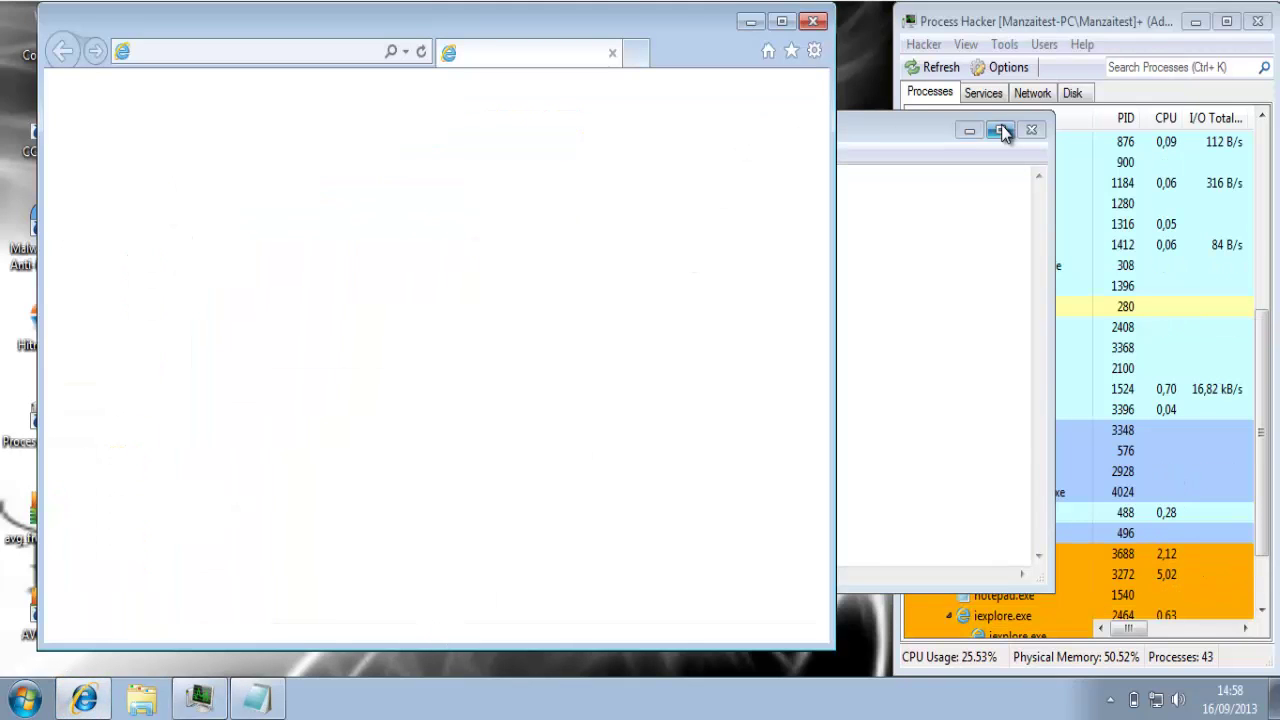
click(969, 130)
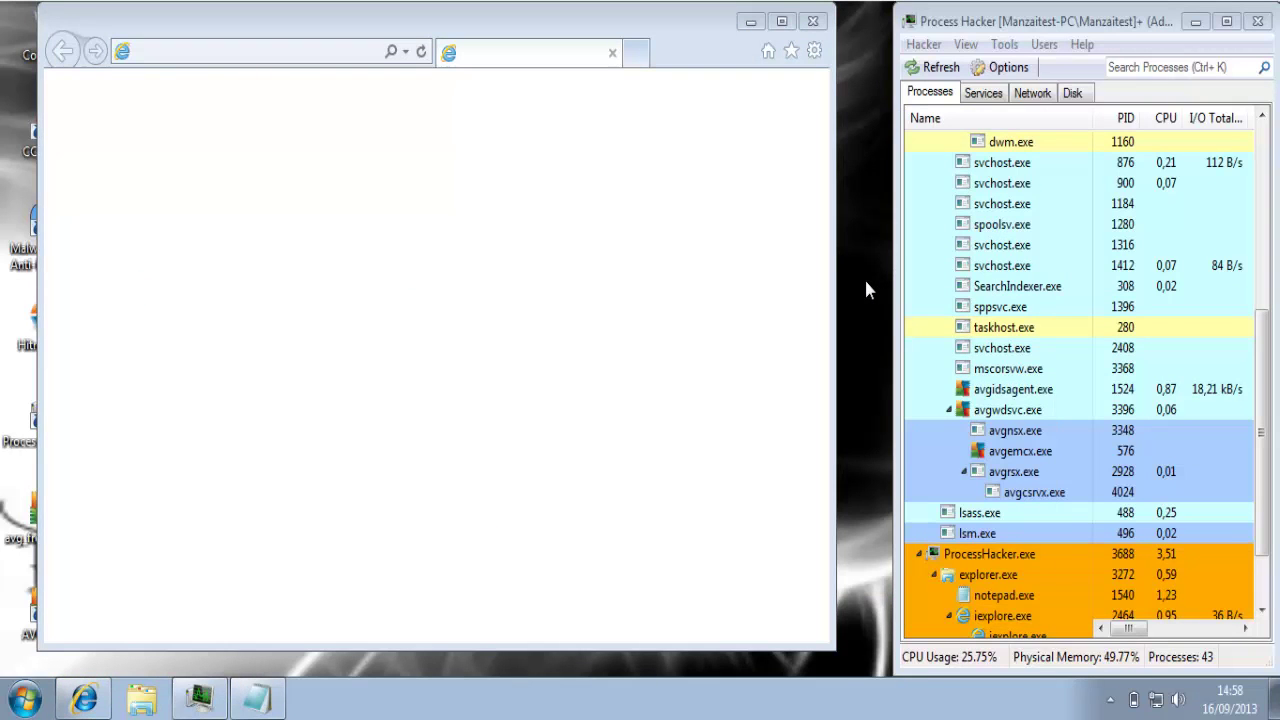
Run msconfig to check the programs that load at Windows startup, and close it without changes
key(super+r)
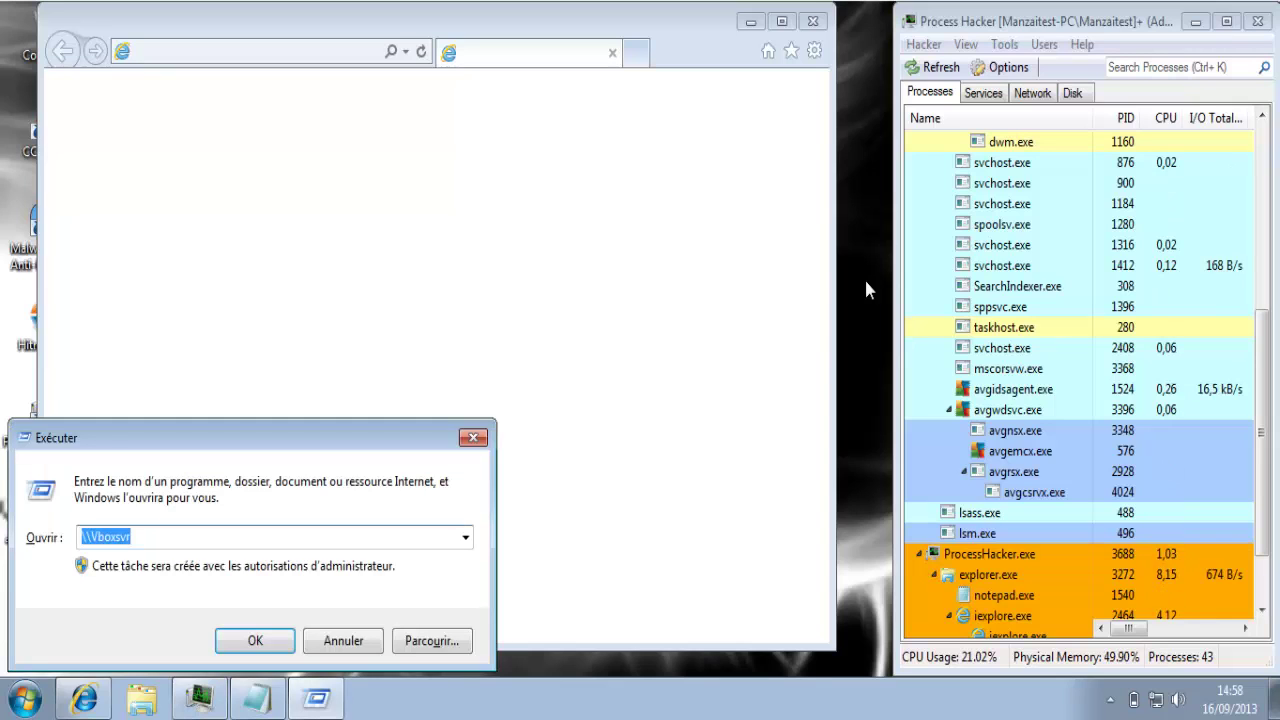
text(msconfig)
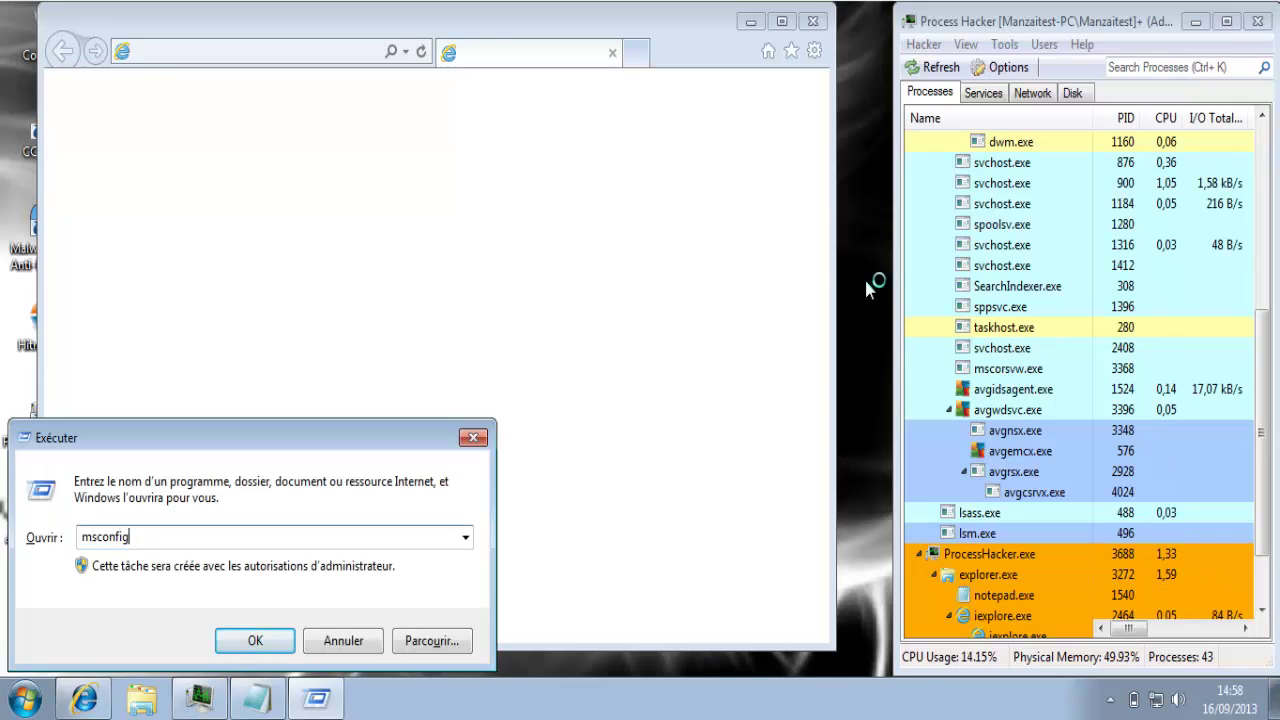
key(Return)
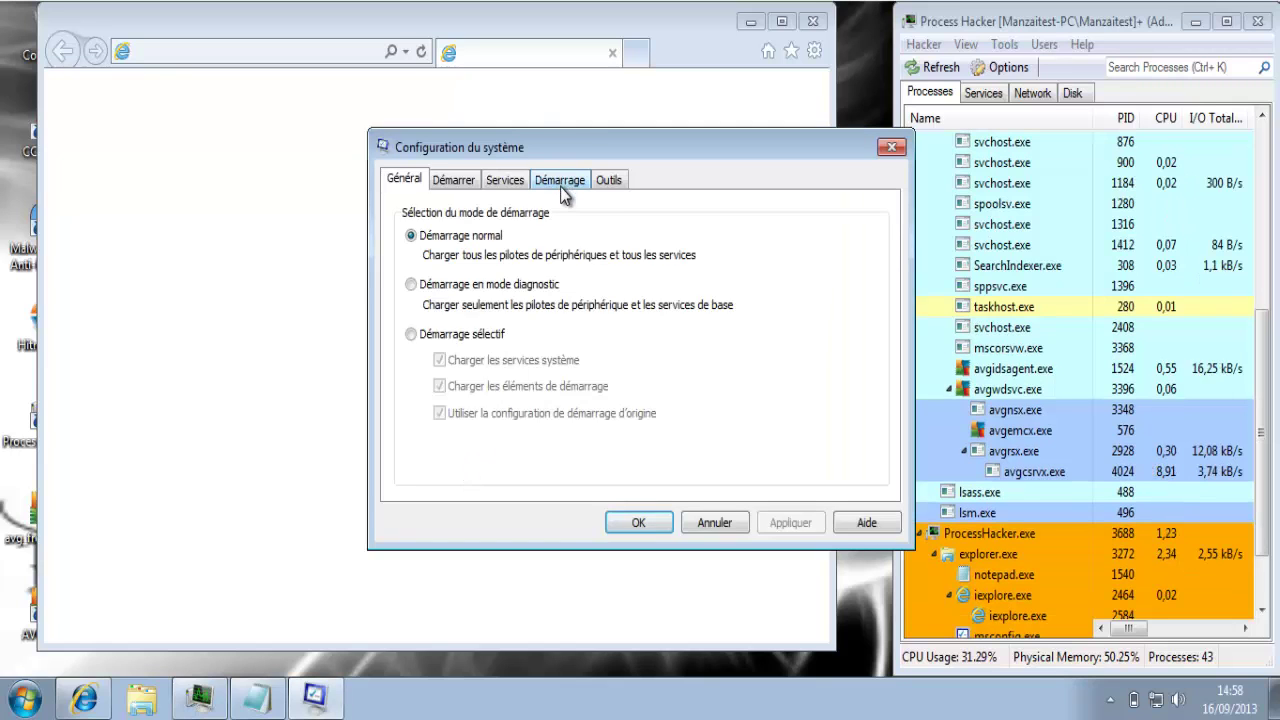
click(560, 183)
click(692, 522)
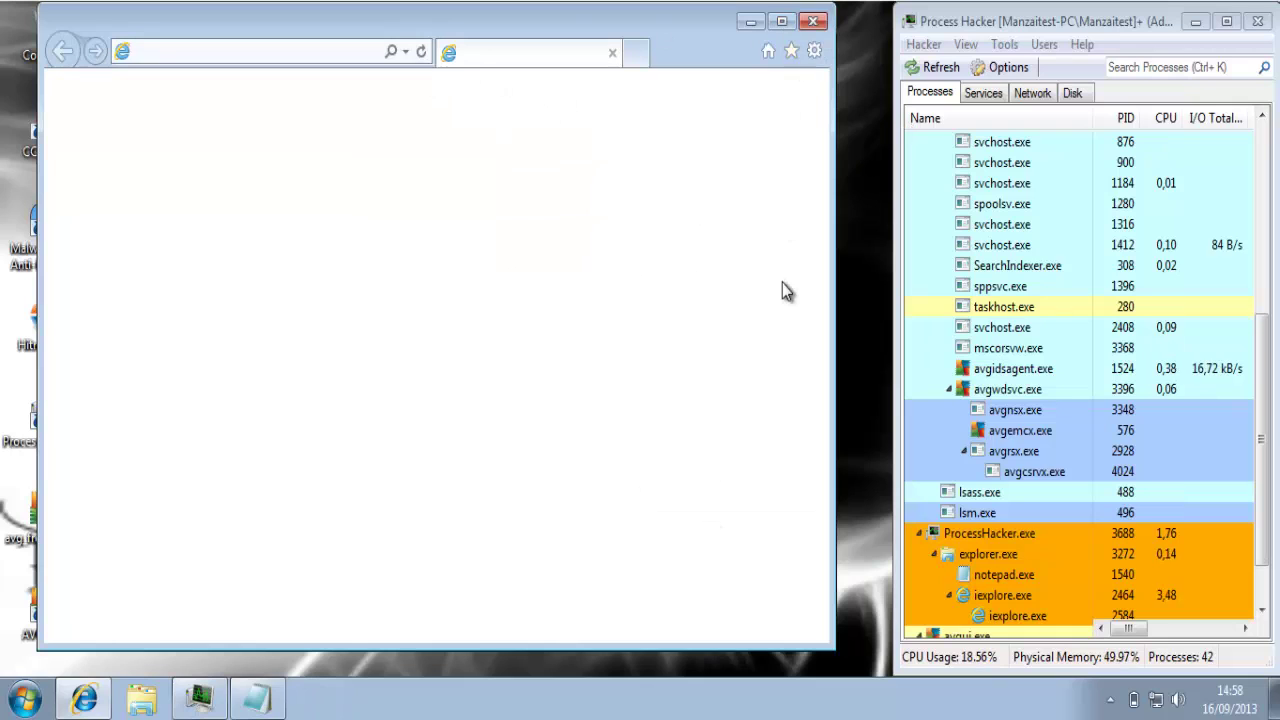
Try to load google.fr in Internet Explorer to test the connection
click(359, 52)
text(g)
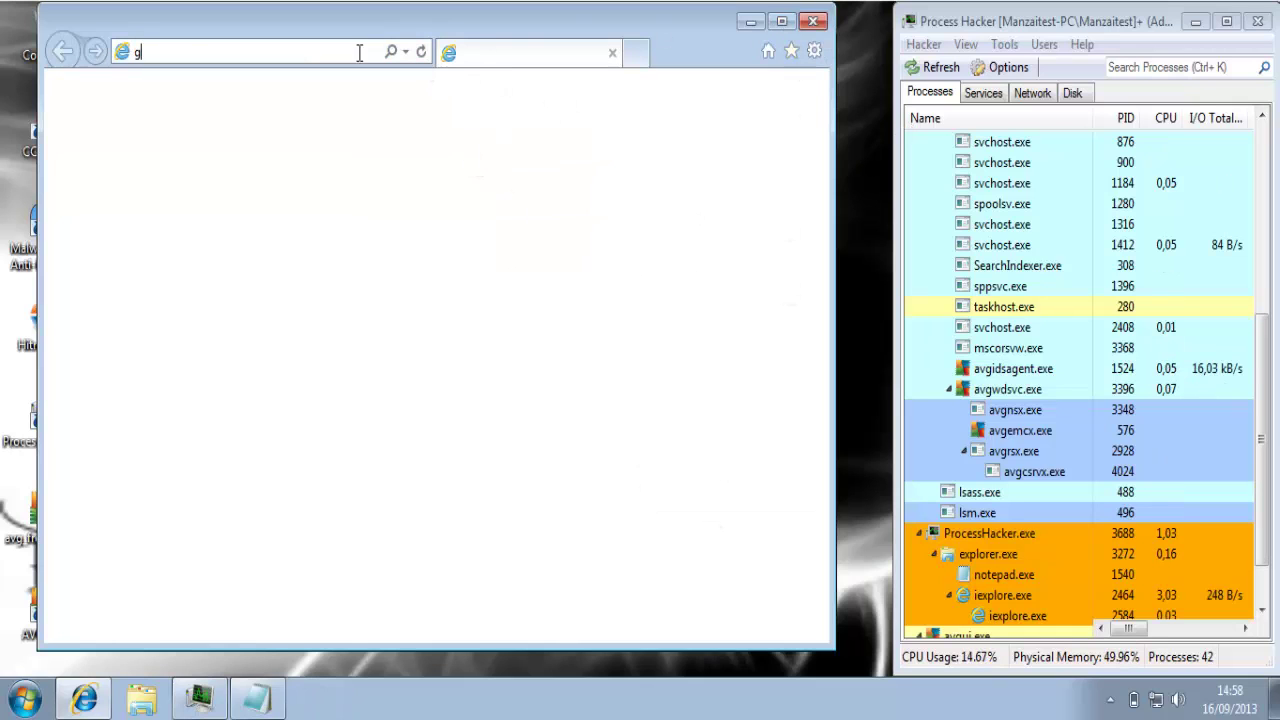
text(oogle.fr/)
key(Return)
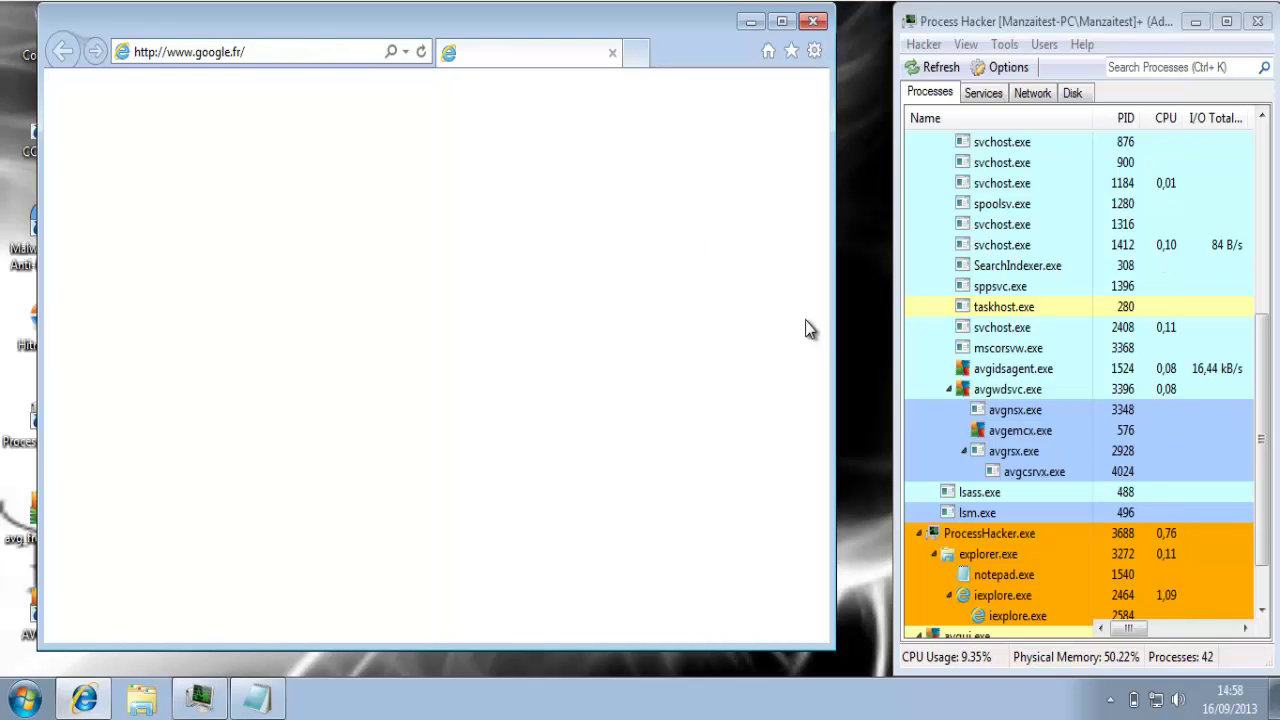
Terminate the iexplore.exe process and its descendants in Process Hacker
click(1002, 595)
right_click(1002, 597)
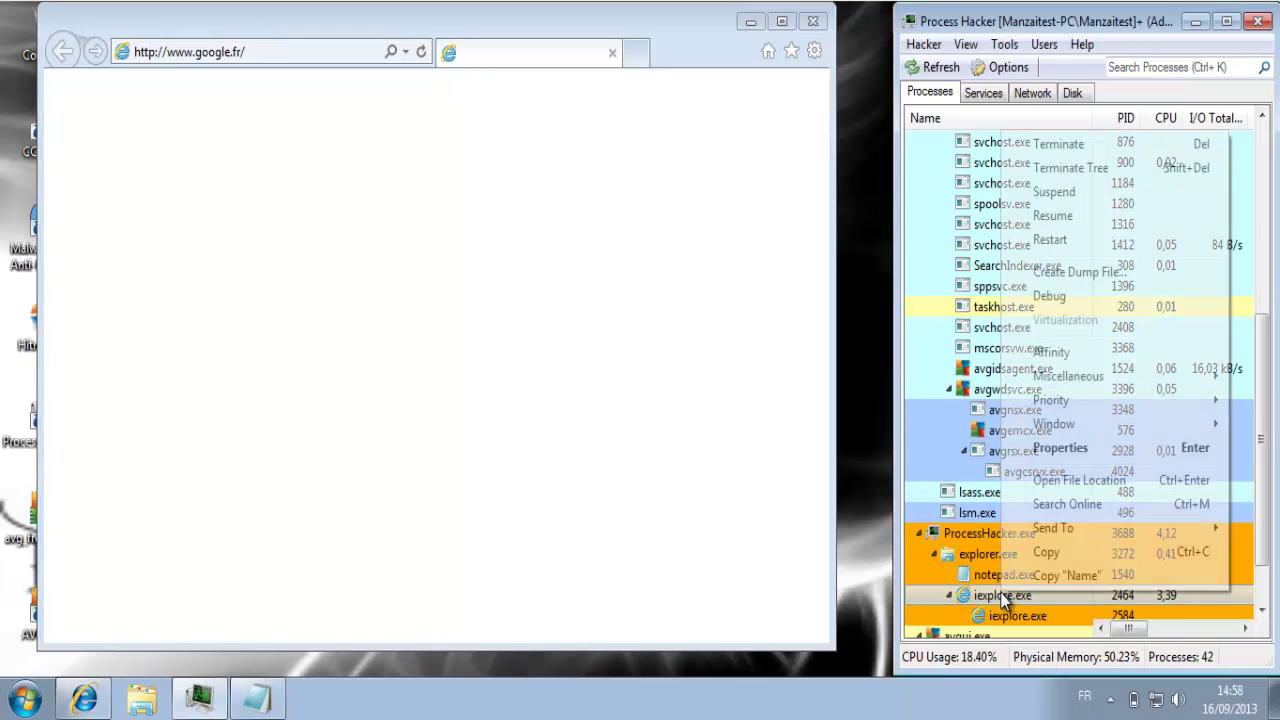
click(1089, 171)
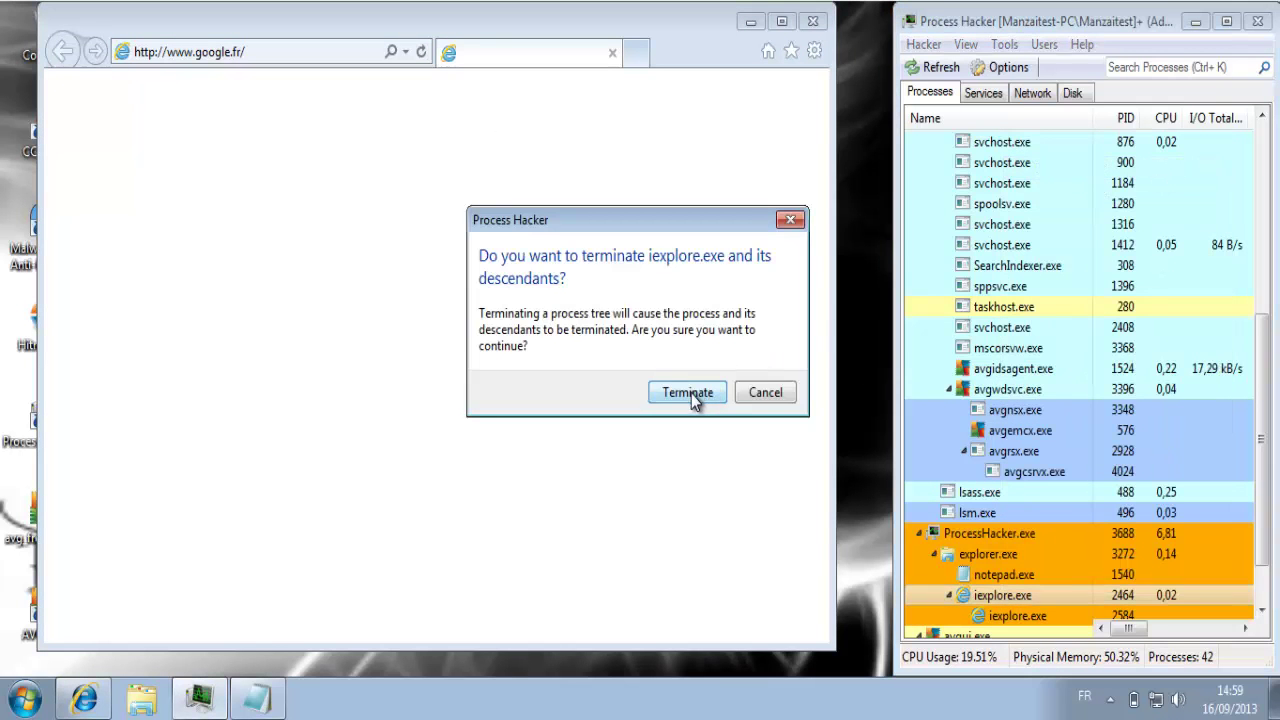
click(690, 393)
Restart Internet Explorer, try to open the copied third URL, and close the browser
click(86, 698)
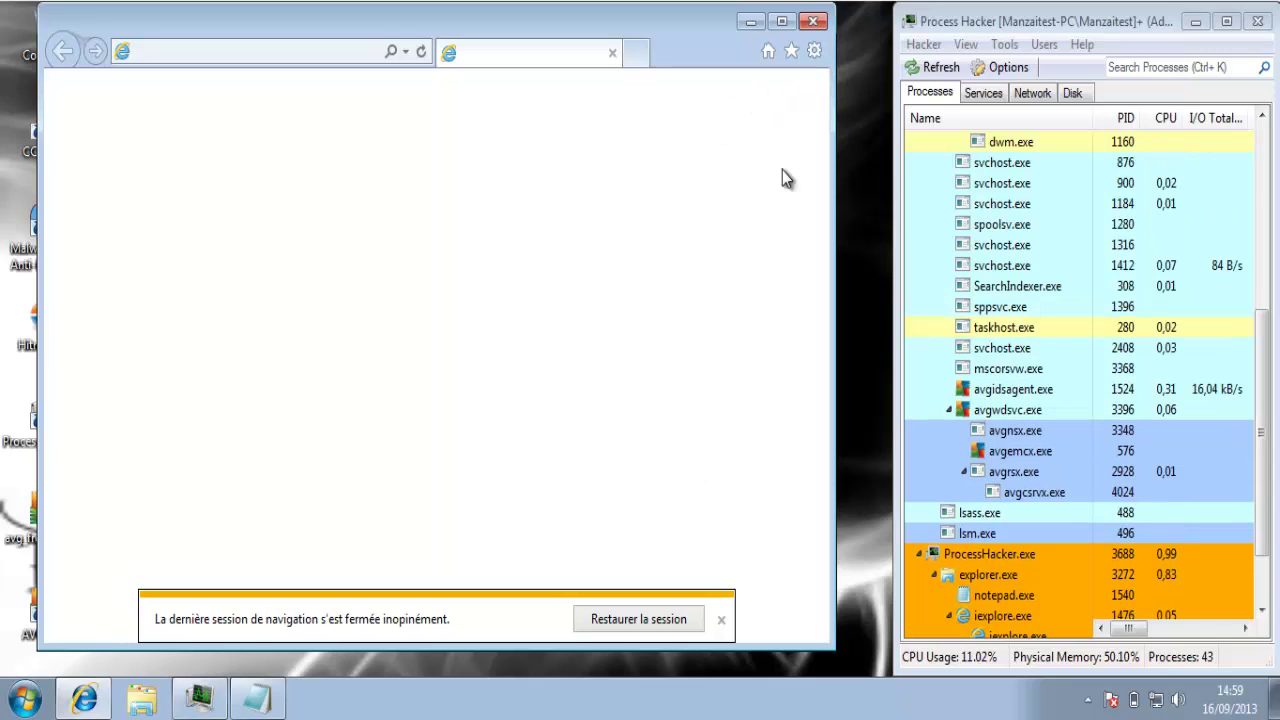
click(337, 52)
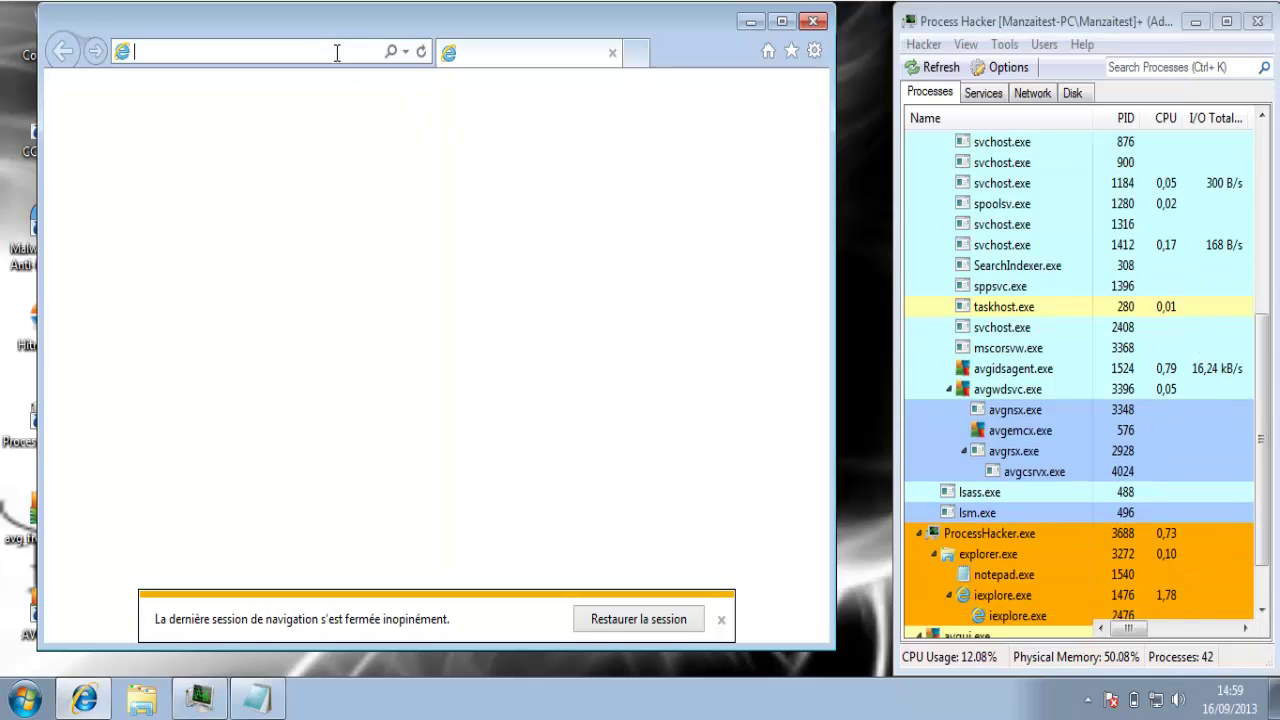
key(ctrl+v)
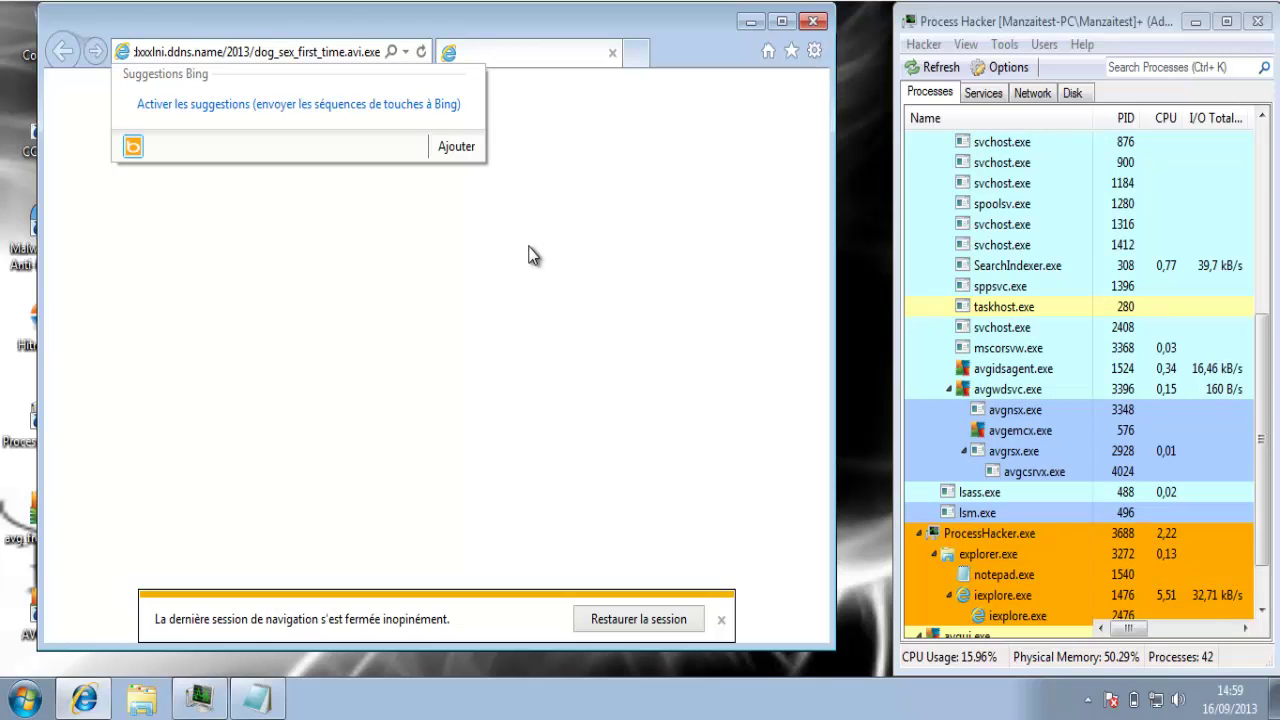
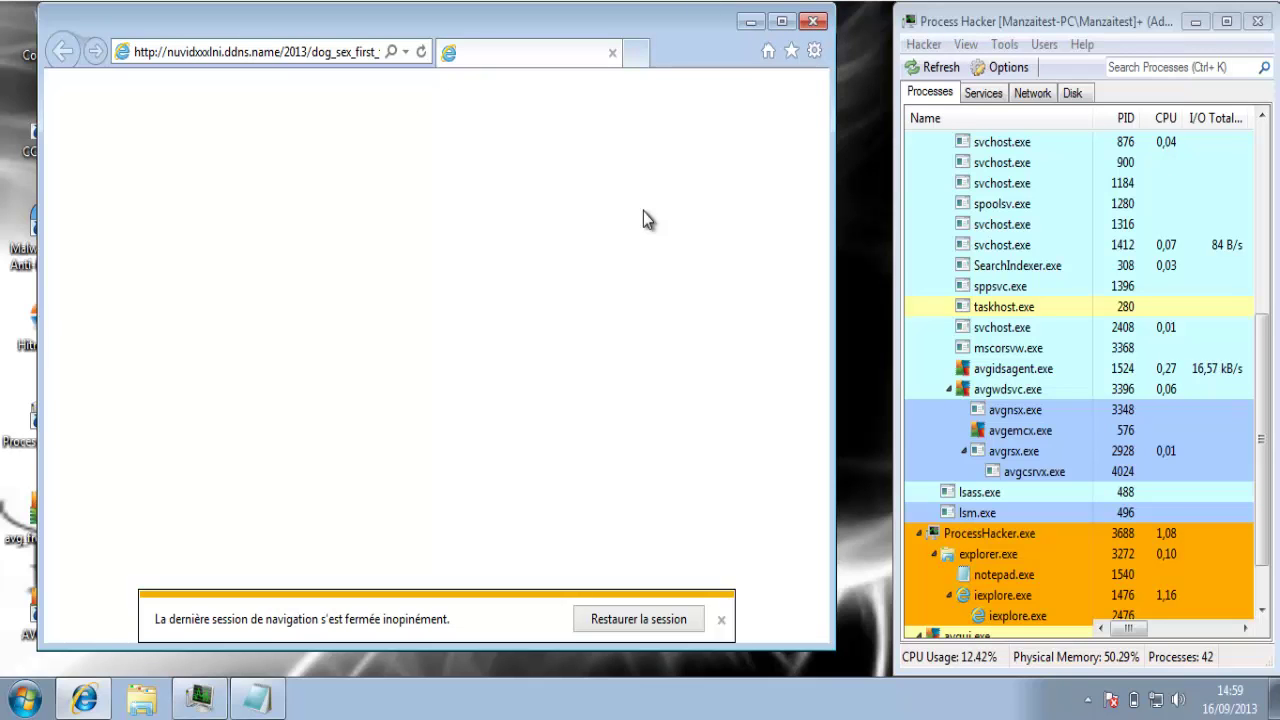
click(815, 22)
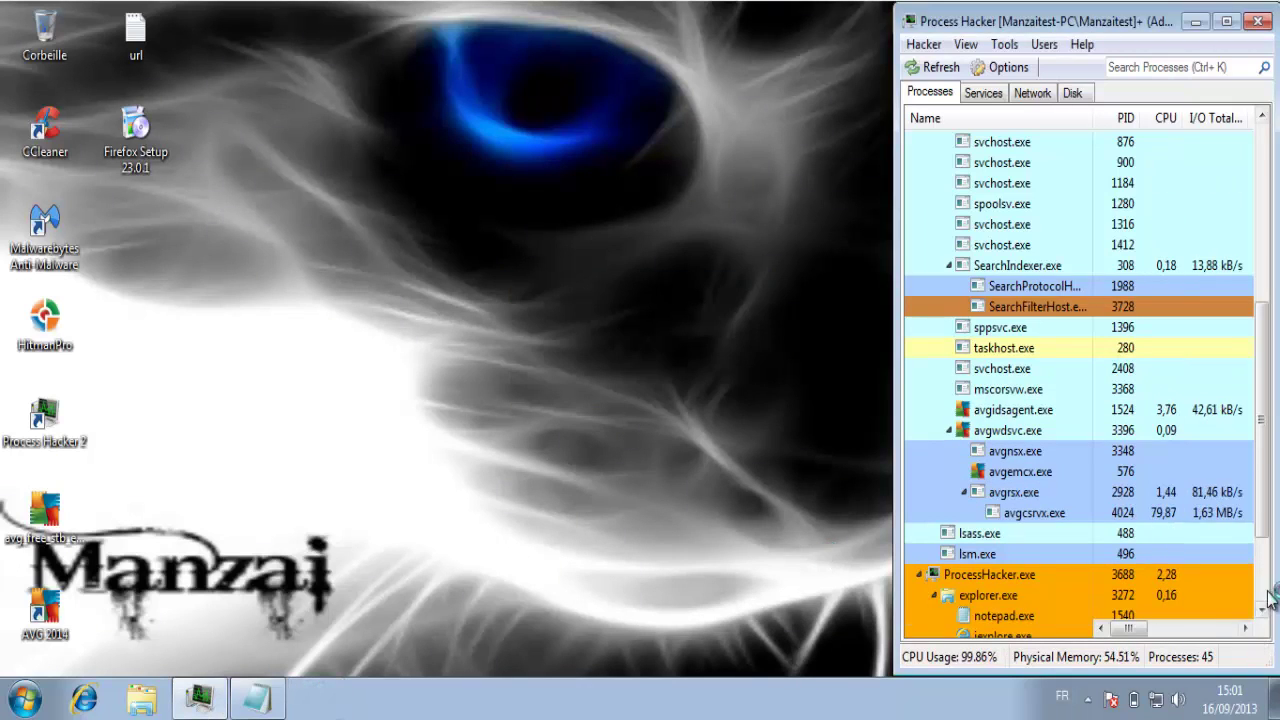
Install Mozilla Firefox 23.0.1 in C:\Program Files\Mozilla Firefox as the default browser and launch it
scroll(1265, 598, down, 2)
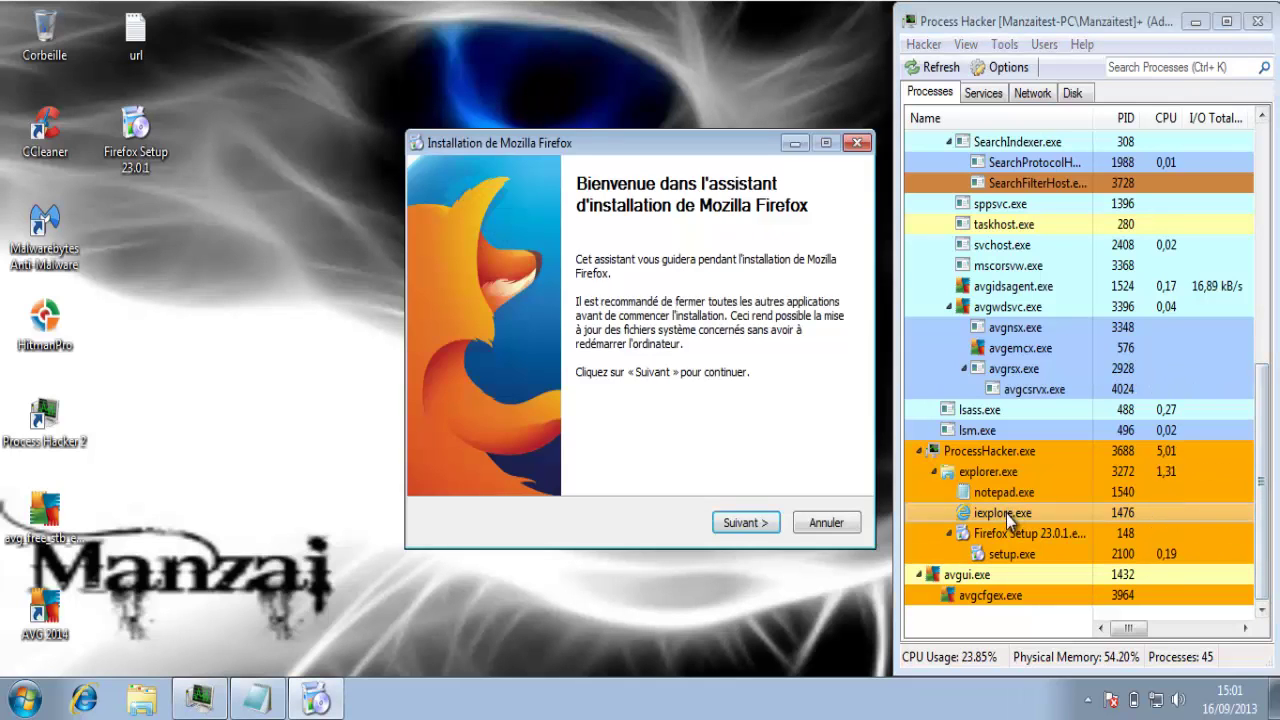
mouse_move(996, 519)
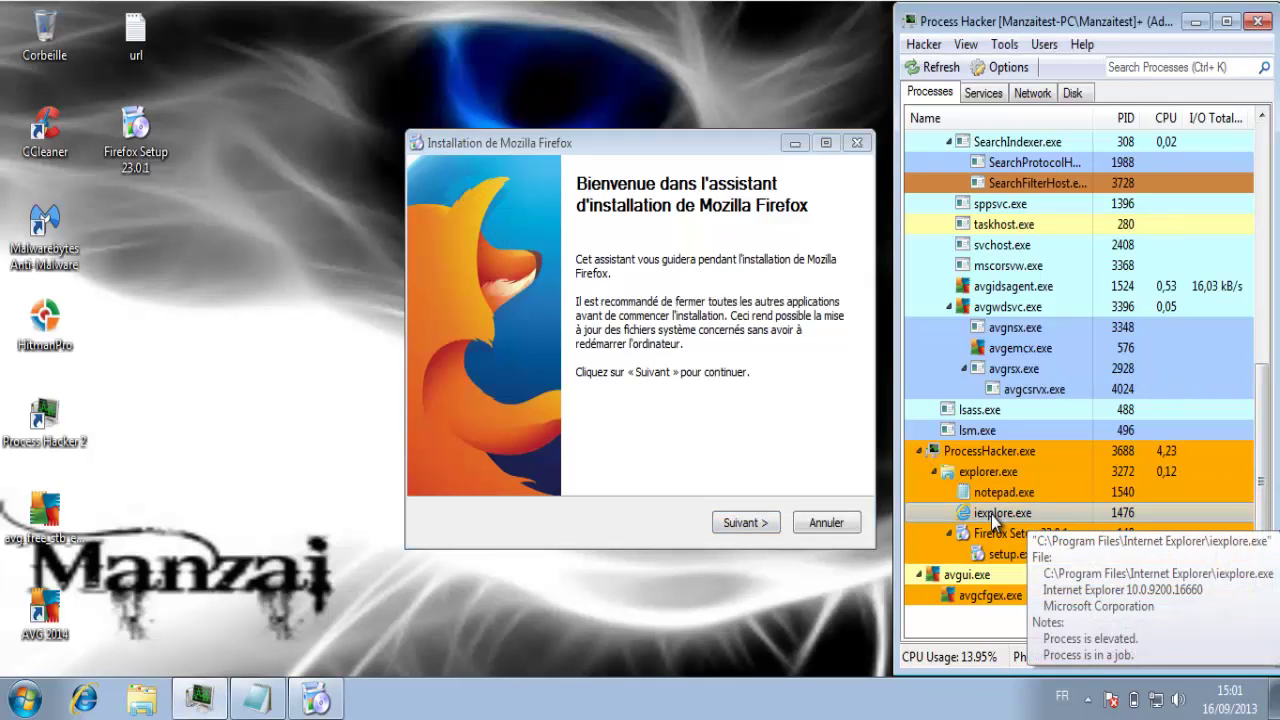
click(742, 524)
click(743, 524)
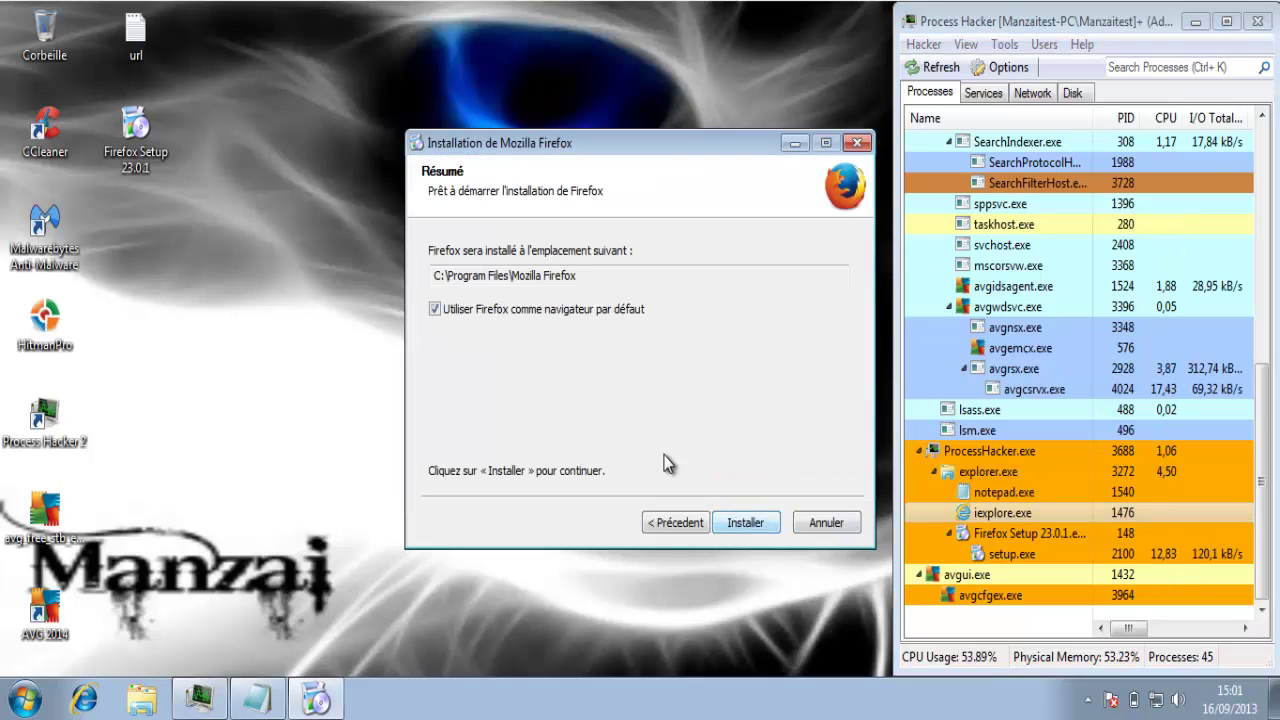
click(745, 523)
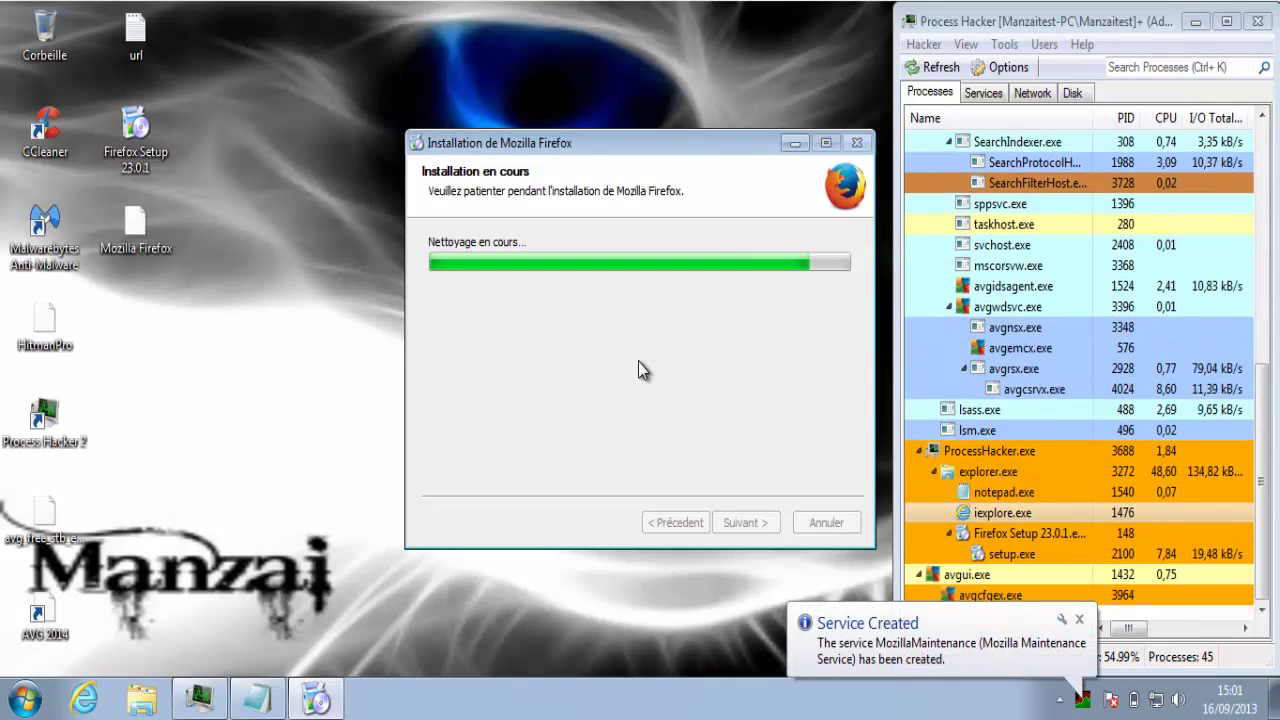
click(1080, 621)
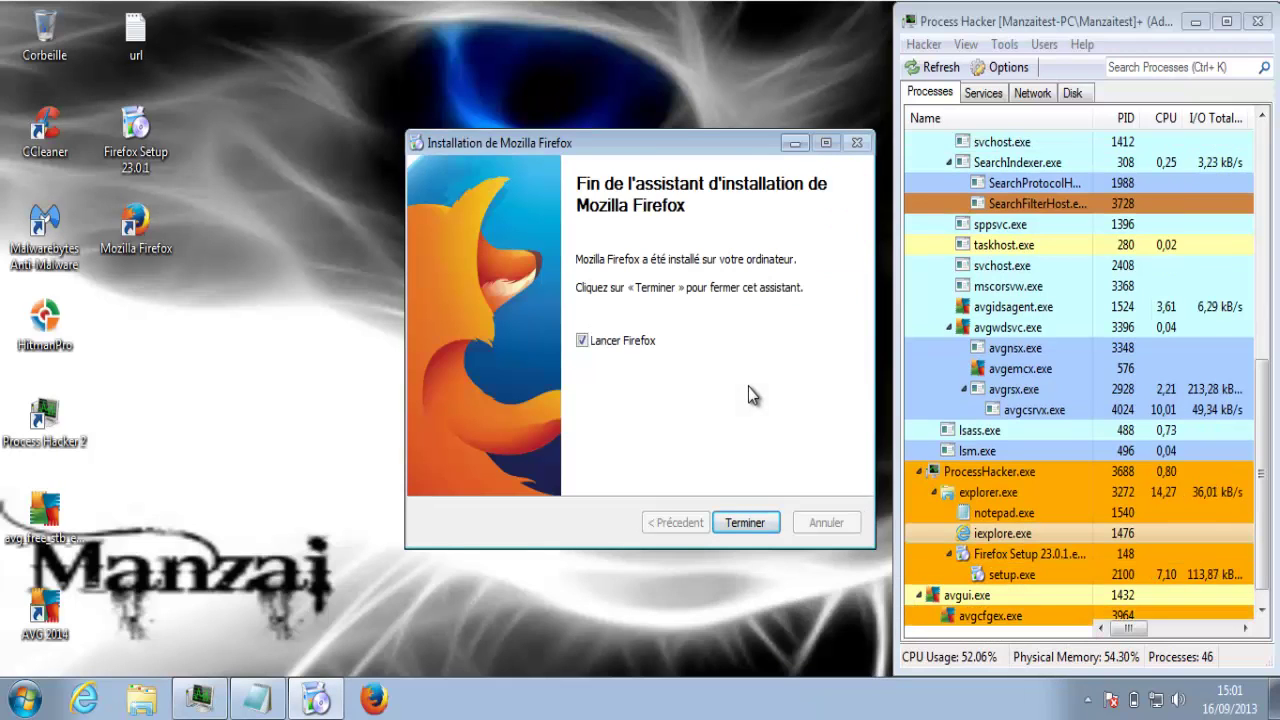
click(744, 522)
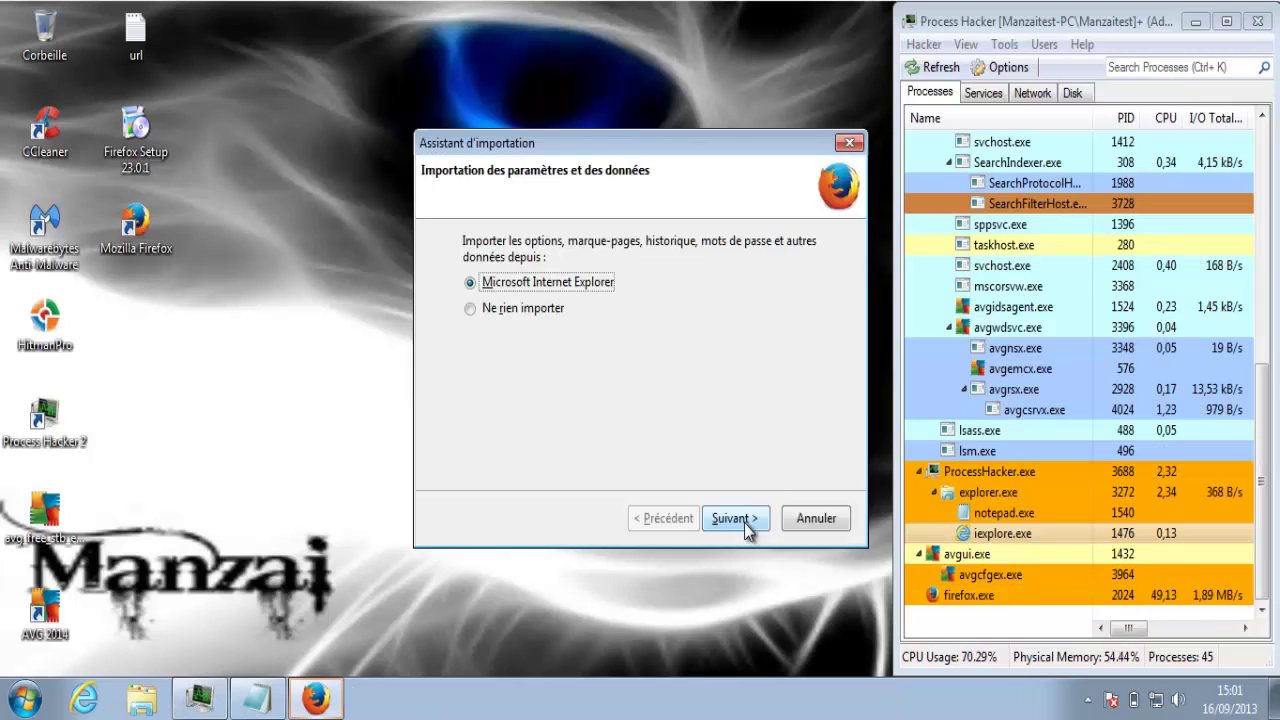
Skip importing browser data into Firefox, close the extra first-run tab, and maximize the browser window
click(810, 520)
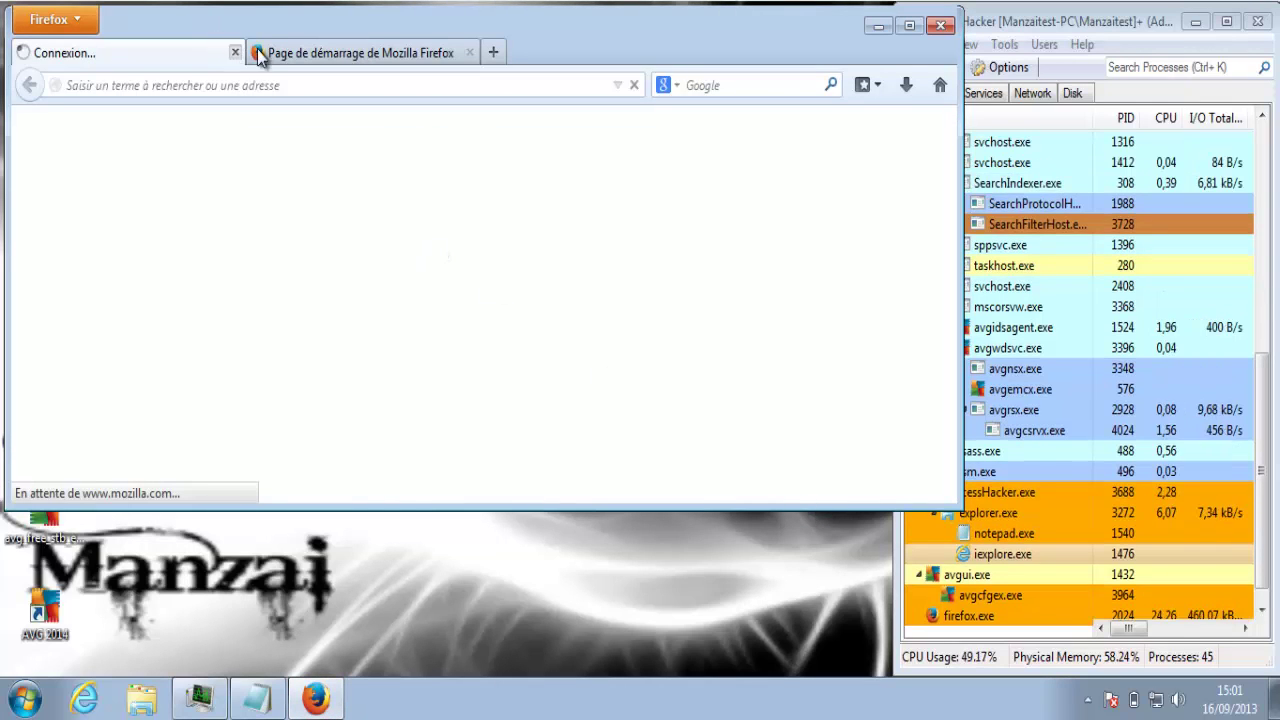
click(237, 53)
click(910, 27)
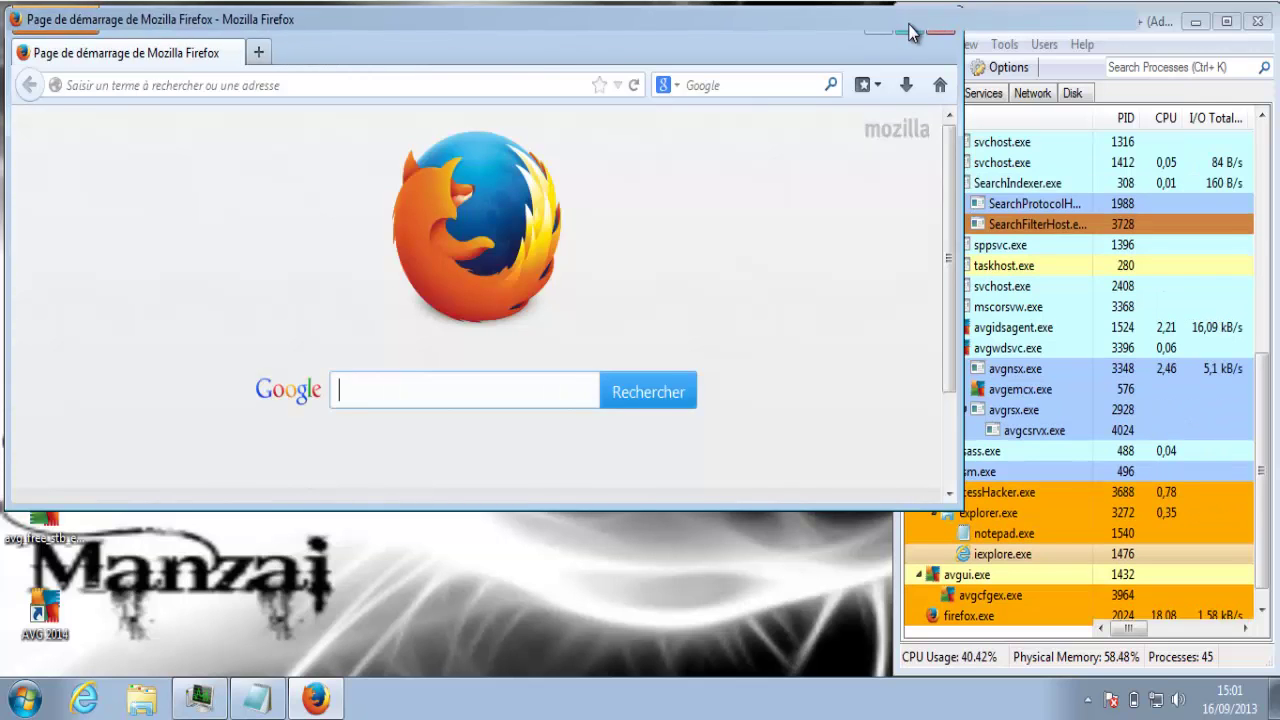
Turn off blocking of reported attack sites and reported forgeries in Firefox's security options
click(72, 12)
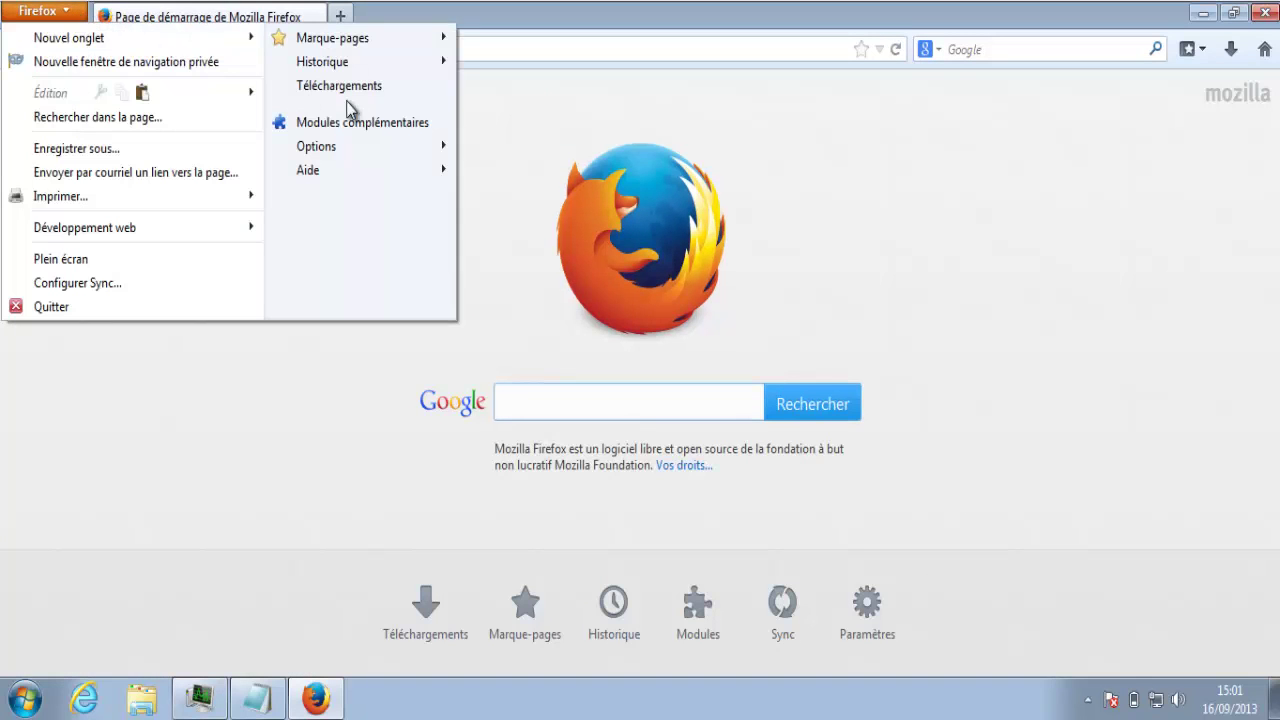
mouse_move(443, 152)
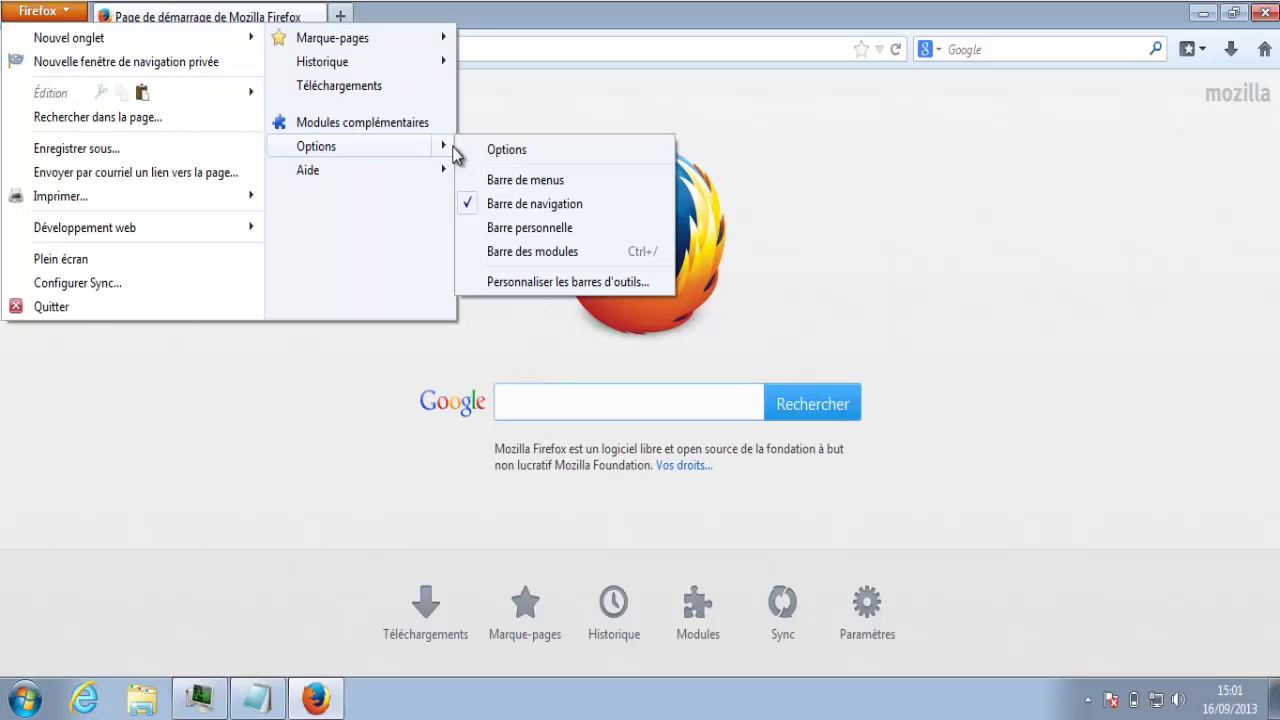
click(482, 158)
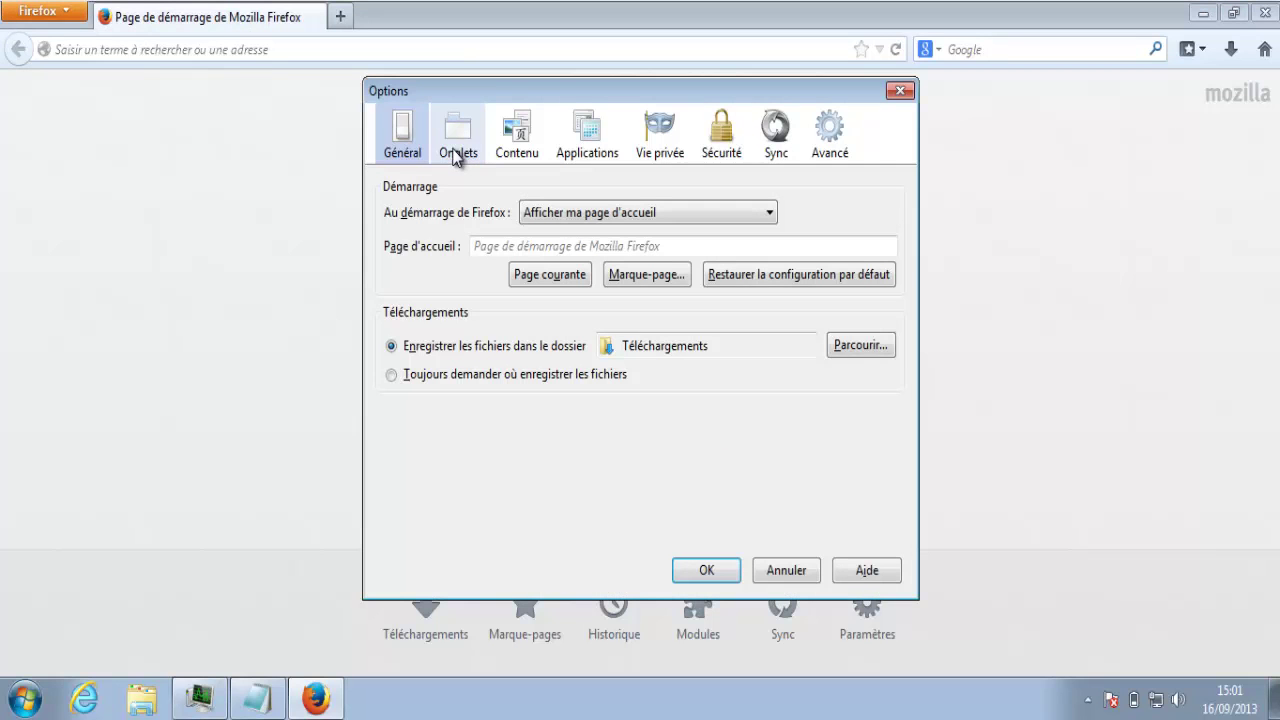
click(455, 158)
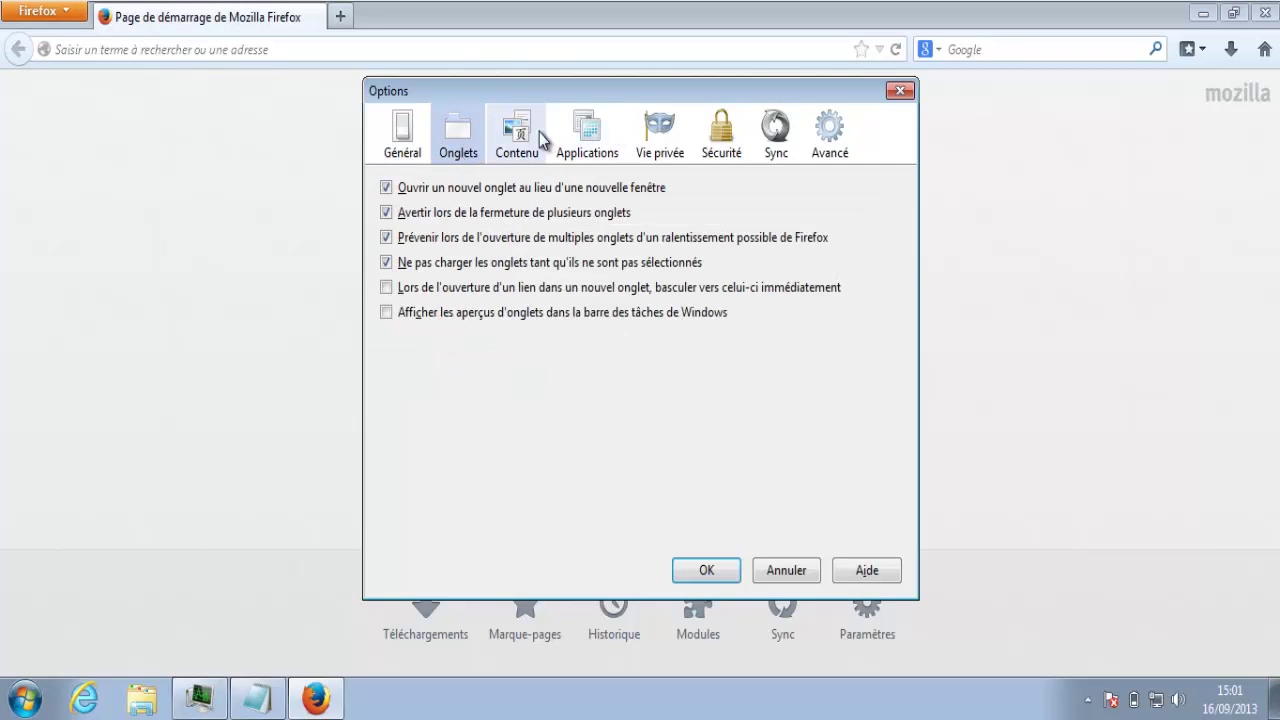
click(539, 132)
click(740, 150)
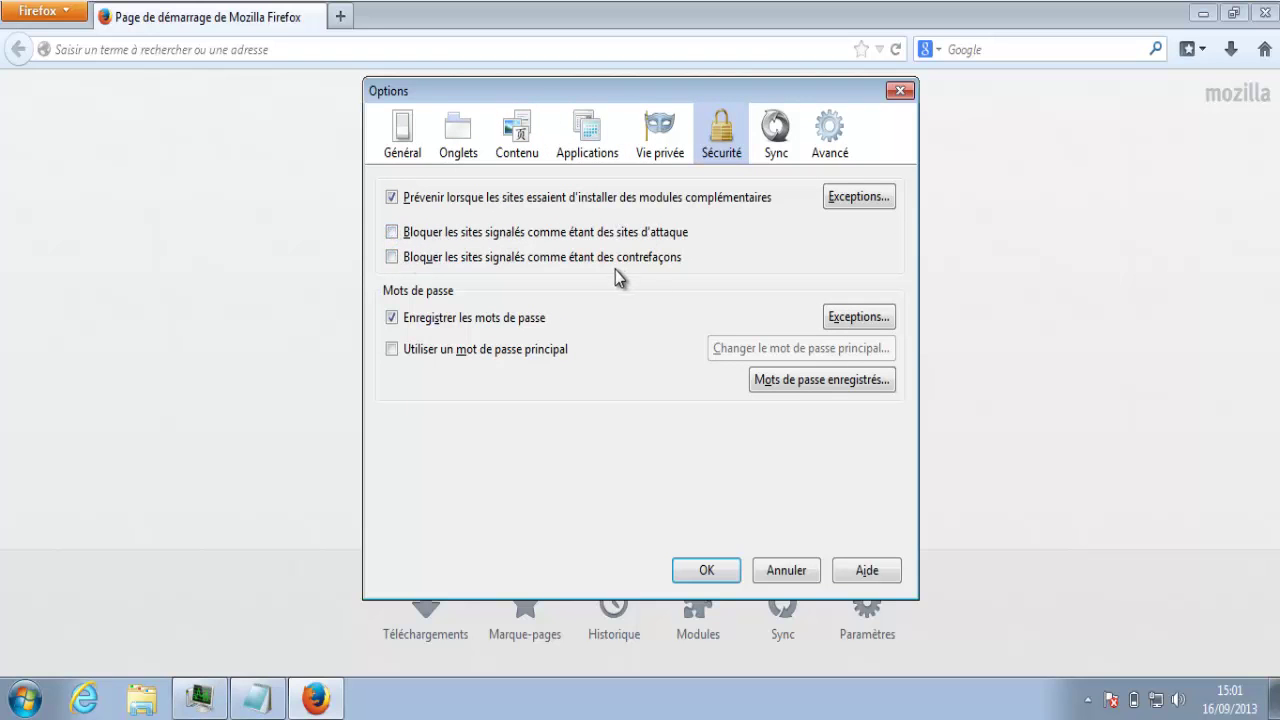
click(708, 570)
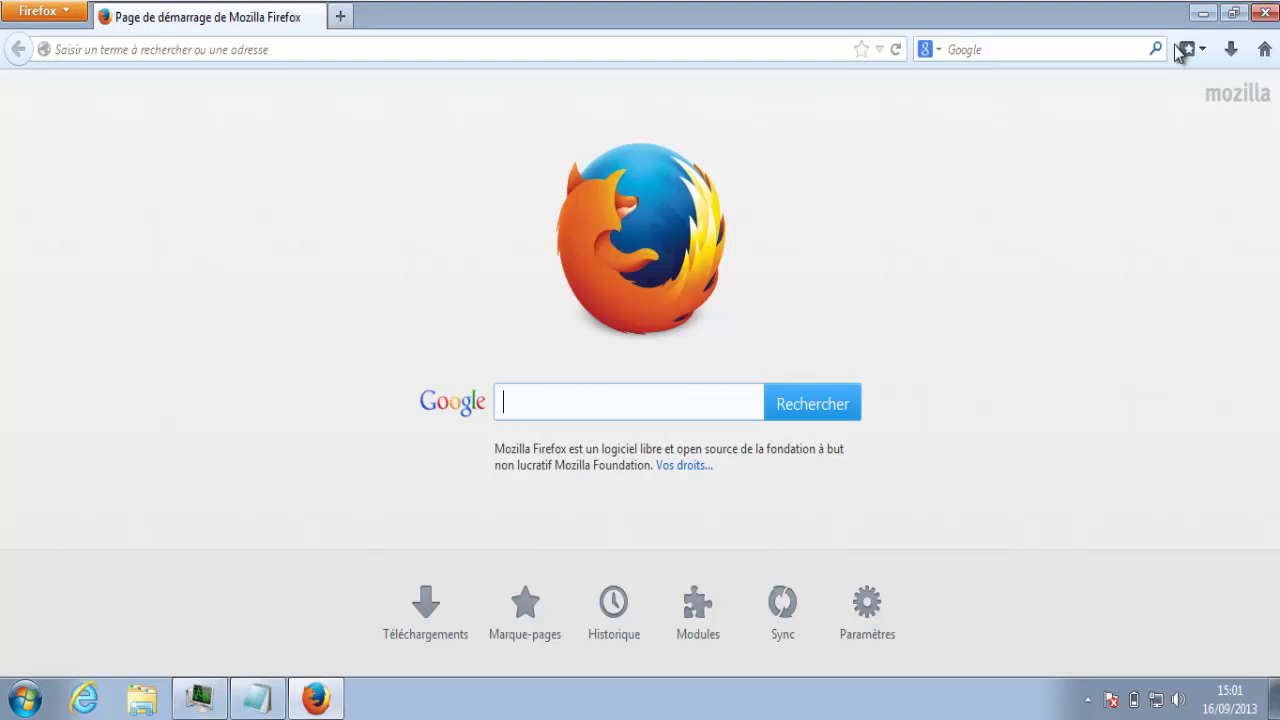
Fit the Firefox window beside Process Hacker and load the third URL copied from the url text file
drag(1192, 38, 2, 95)
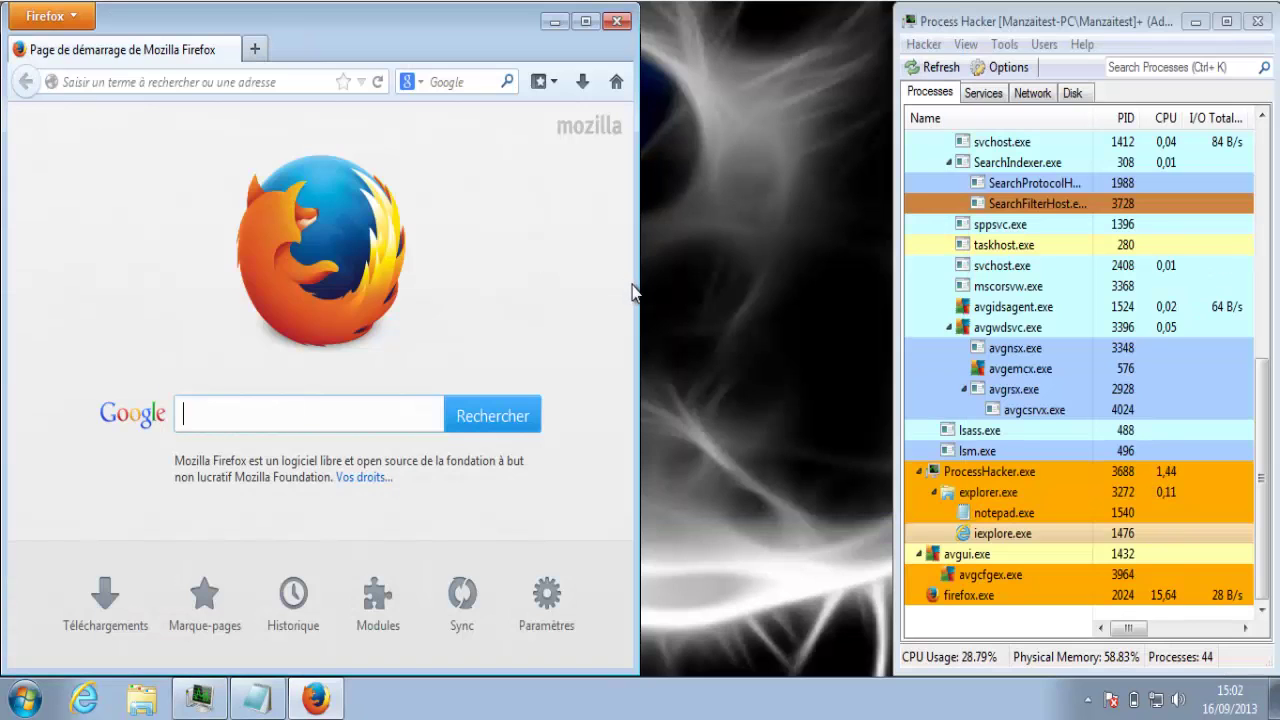
drag(737, 279, 891, 292)
mouse_move(257, 698)
click(265, 584)
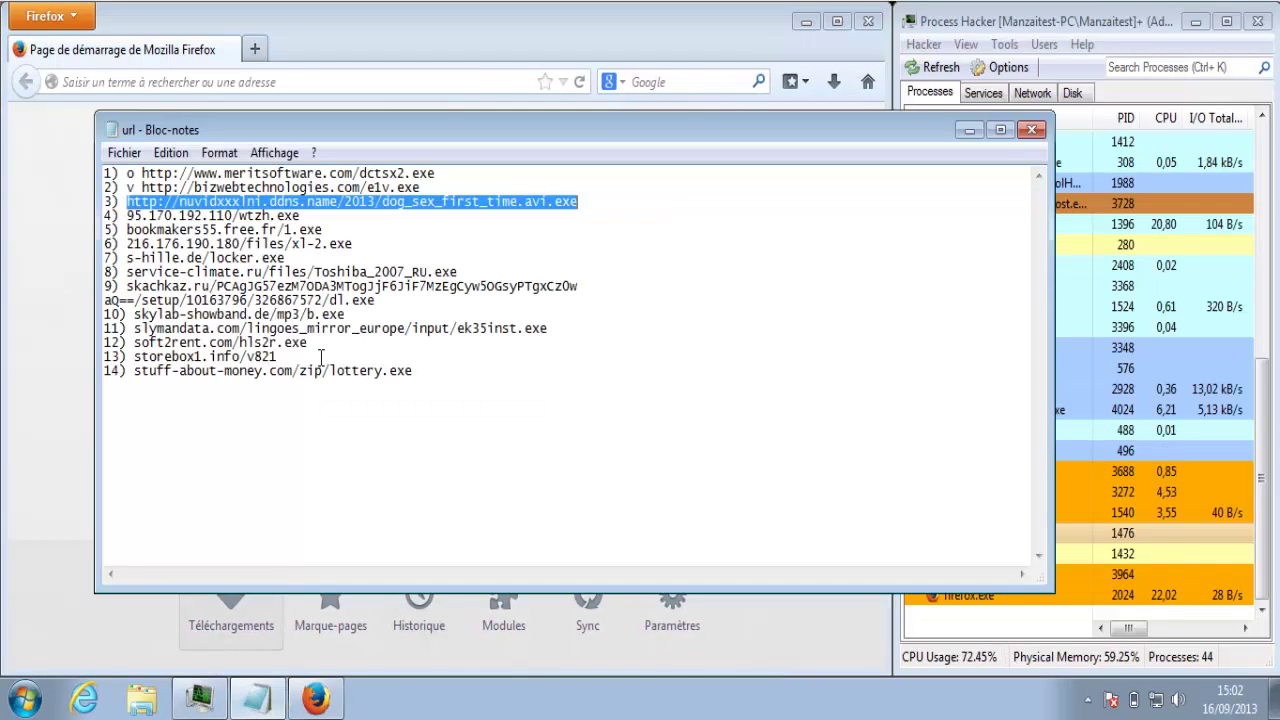
right_click(444, 199)
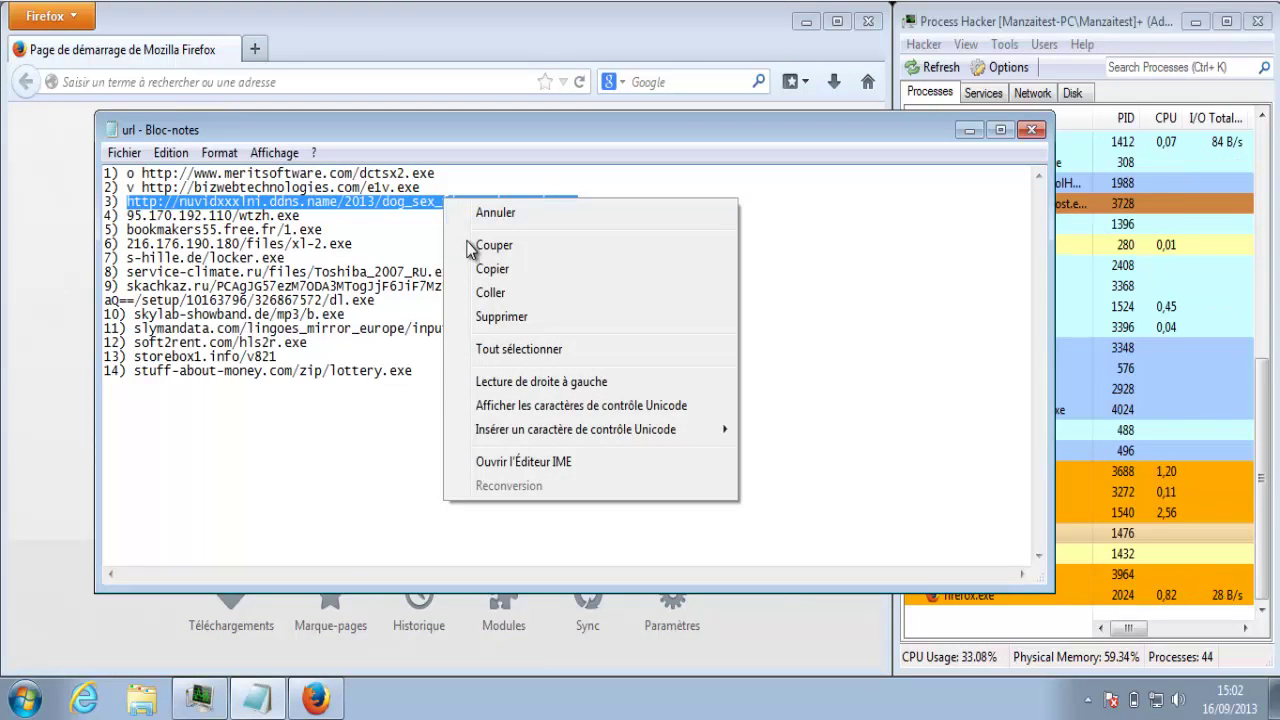
click(478, 268)
click(42, 334)
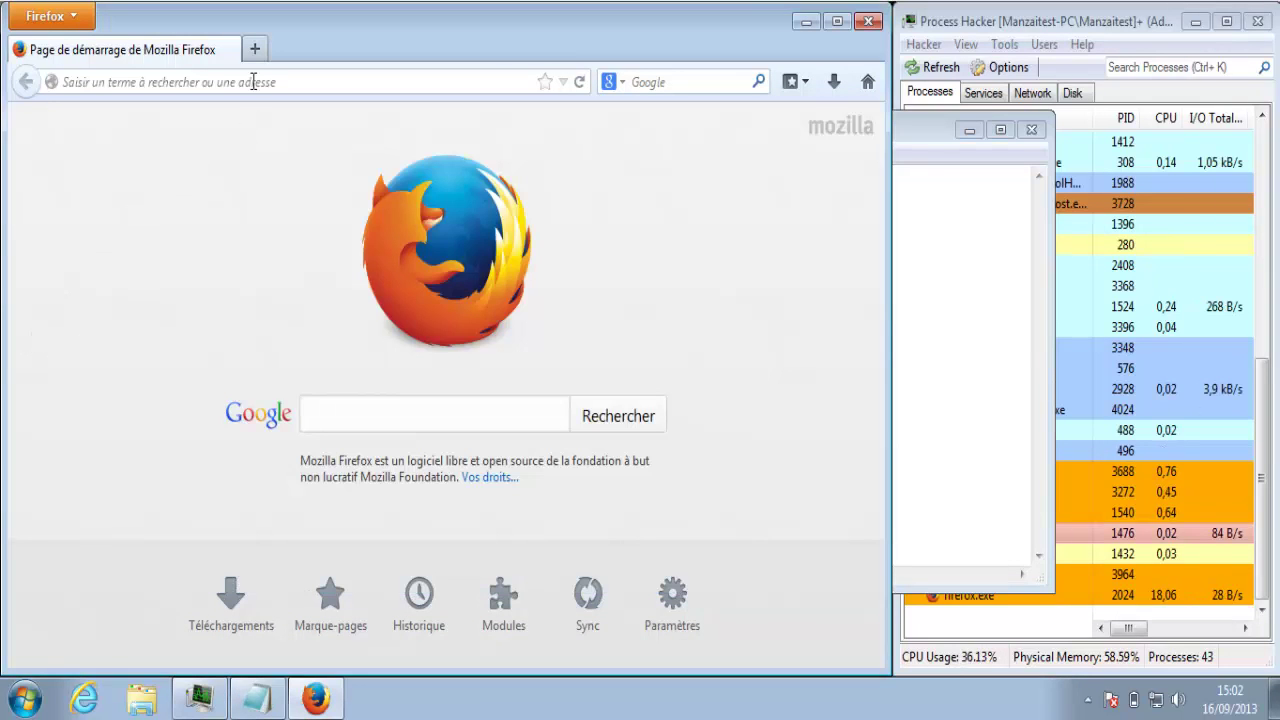
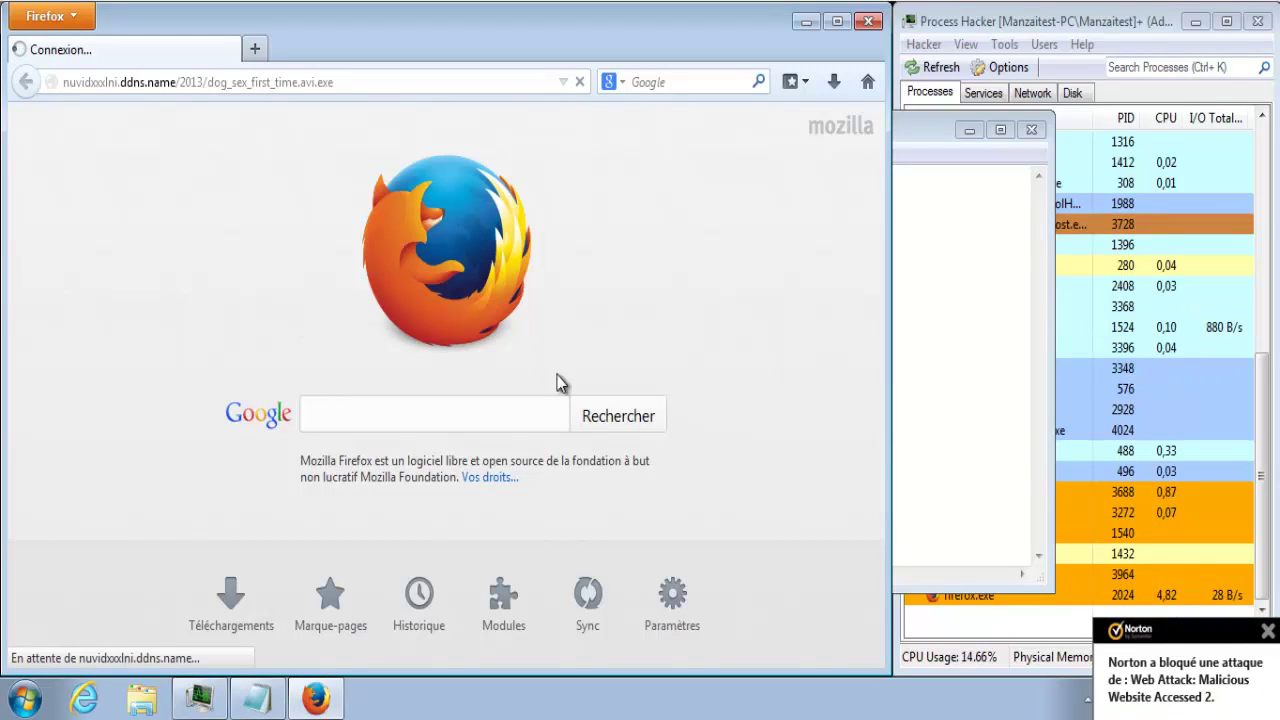
Disable Norton Internet Security's intrusion prevention (Prévention d'intrusion) for 15 minutes
click(1267, 631)
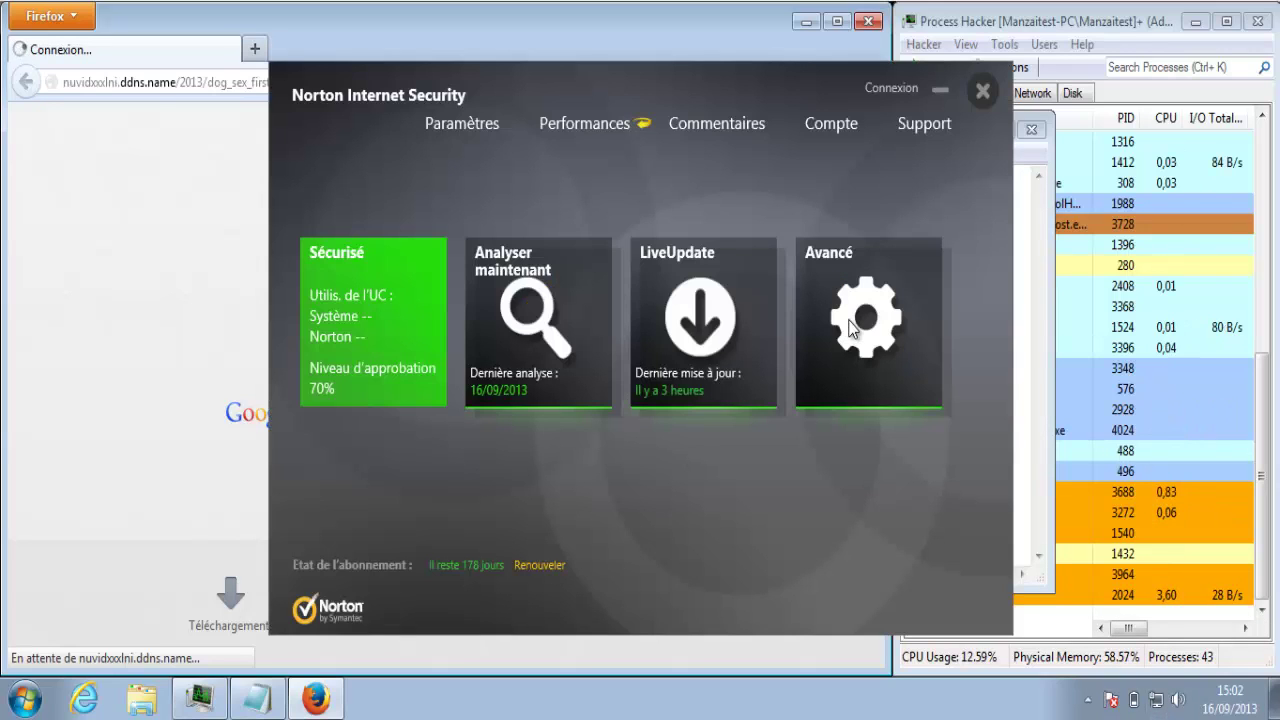
click(850, 330)
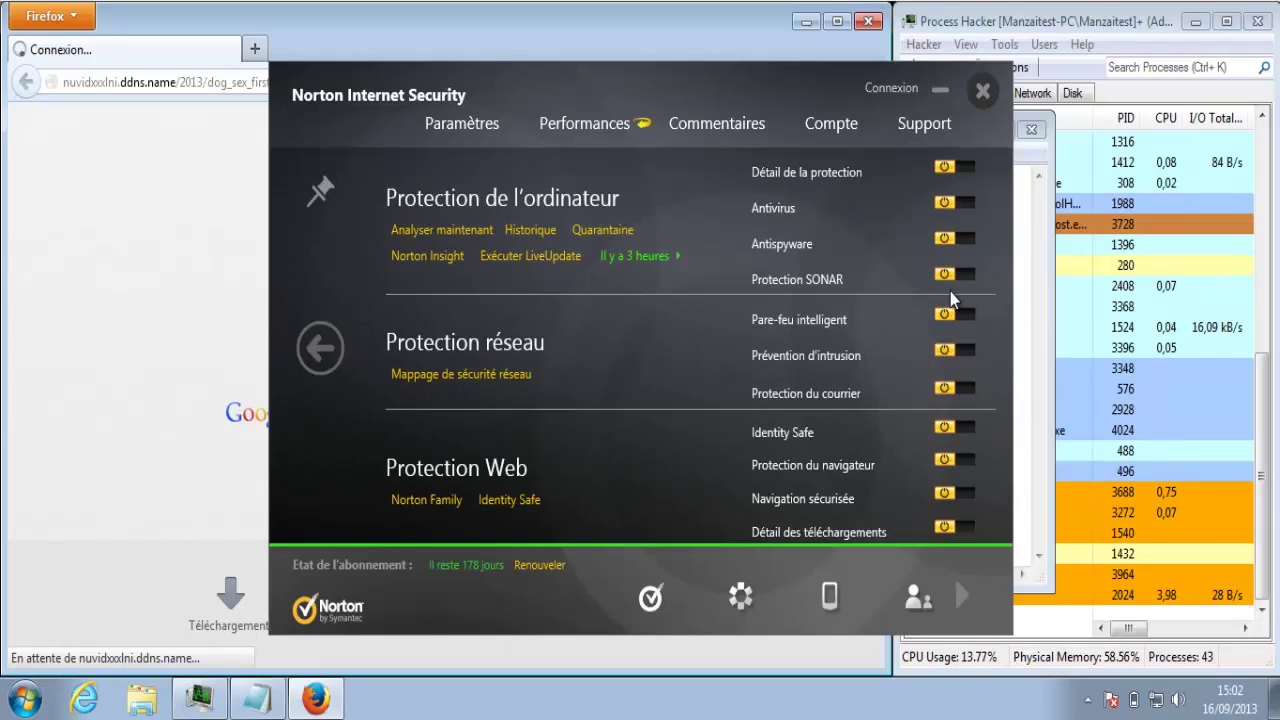
click(960, 352)
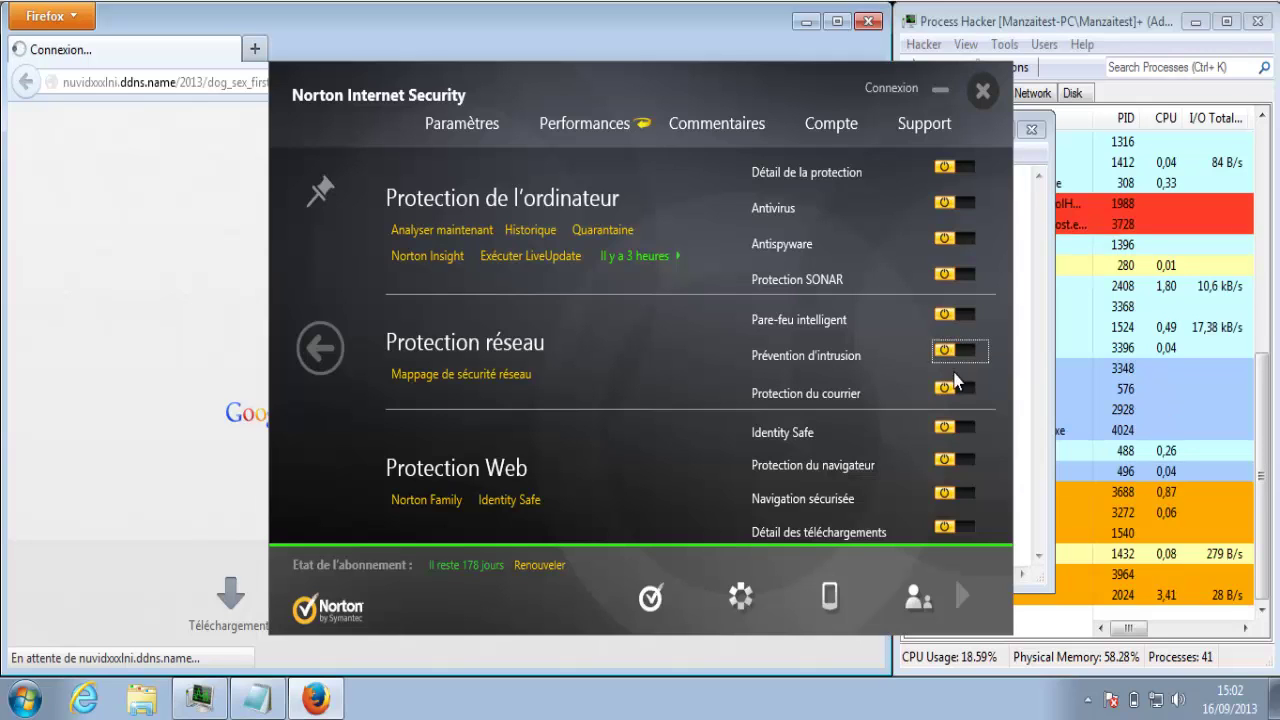
click(966, 350)
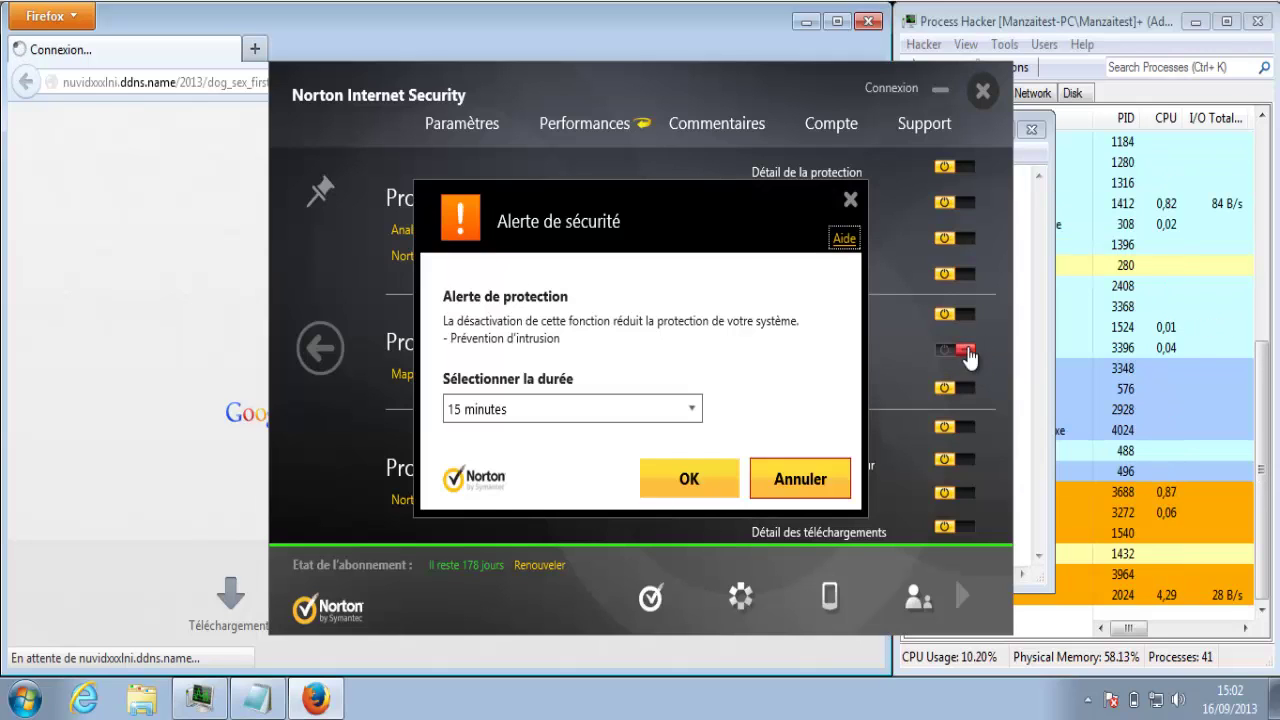
click(692, 482)
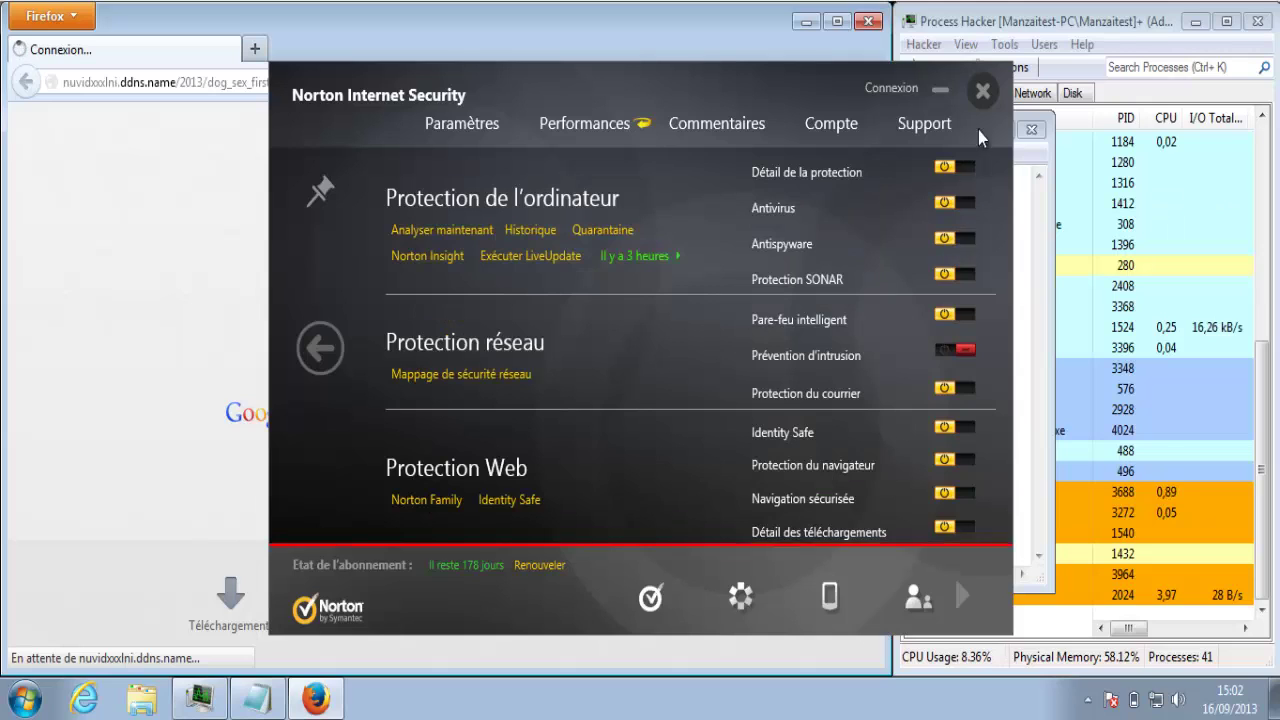
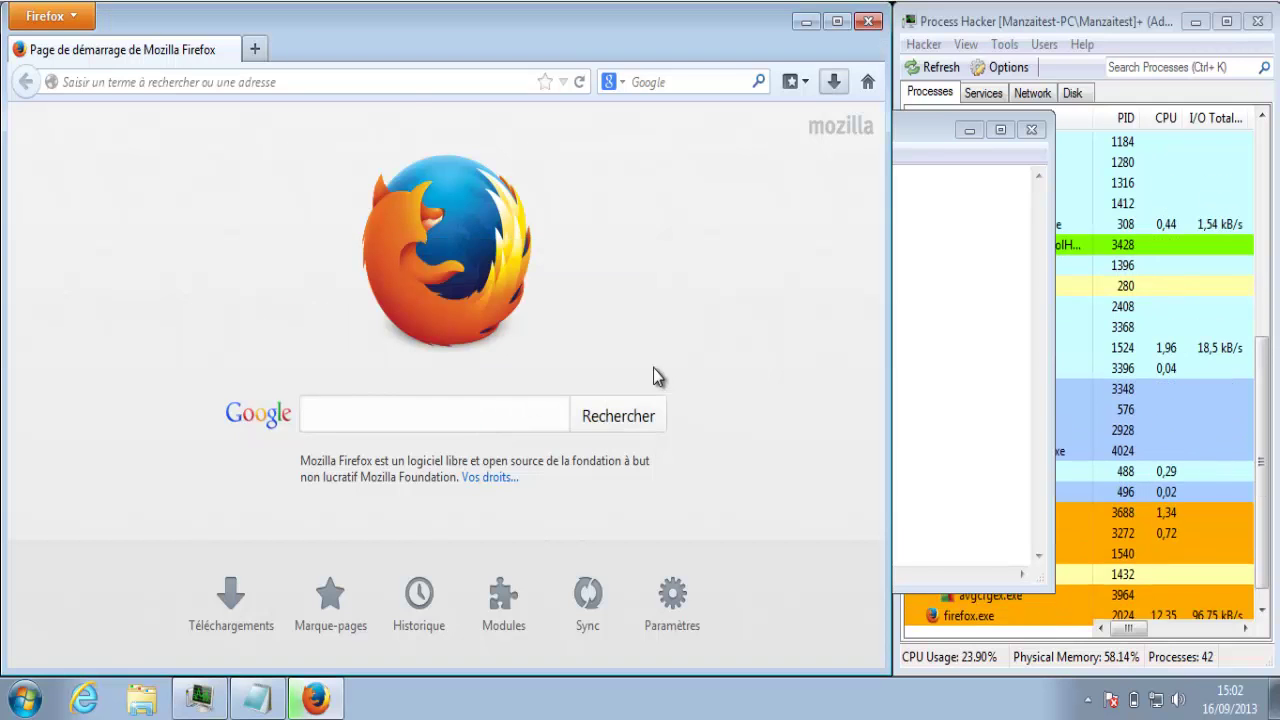
Launch the file downloaded from the third URL, have AVG remove the detected threat, and mark entry 3 with "v" in the url list
click(686, 130)
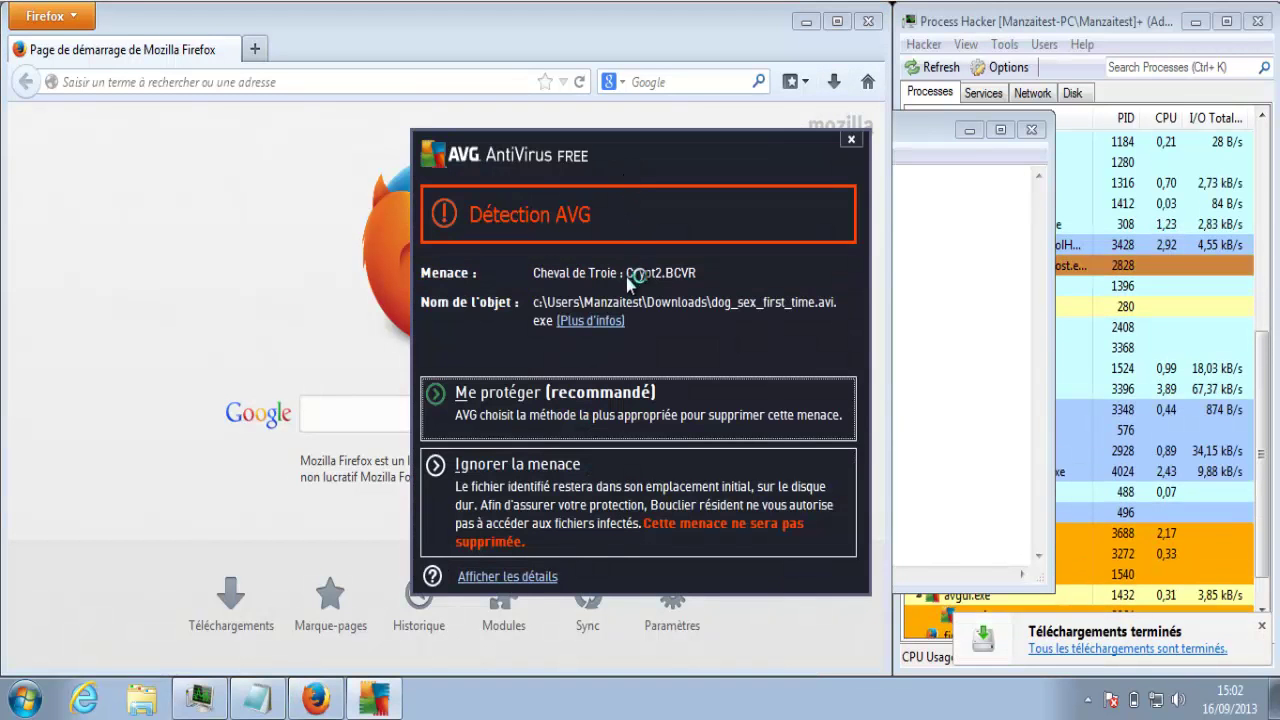
click(622, 428)
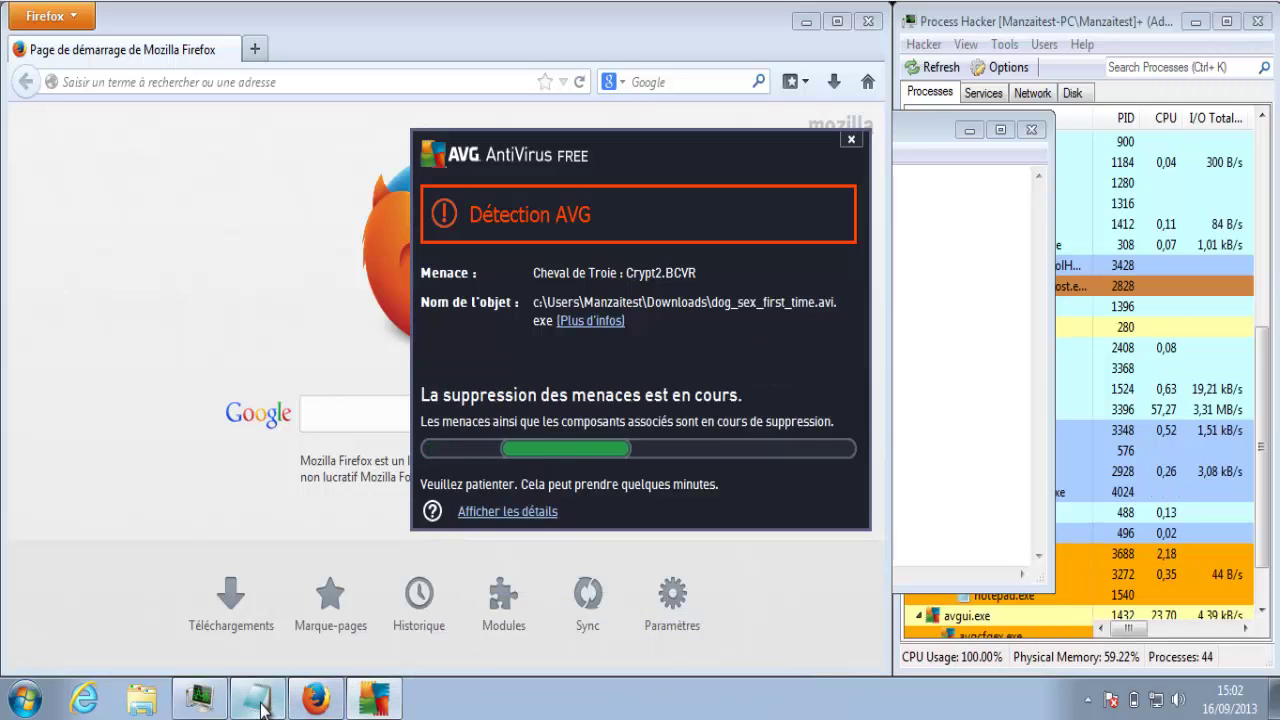
click(370, 698)
click(128, 202)
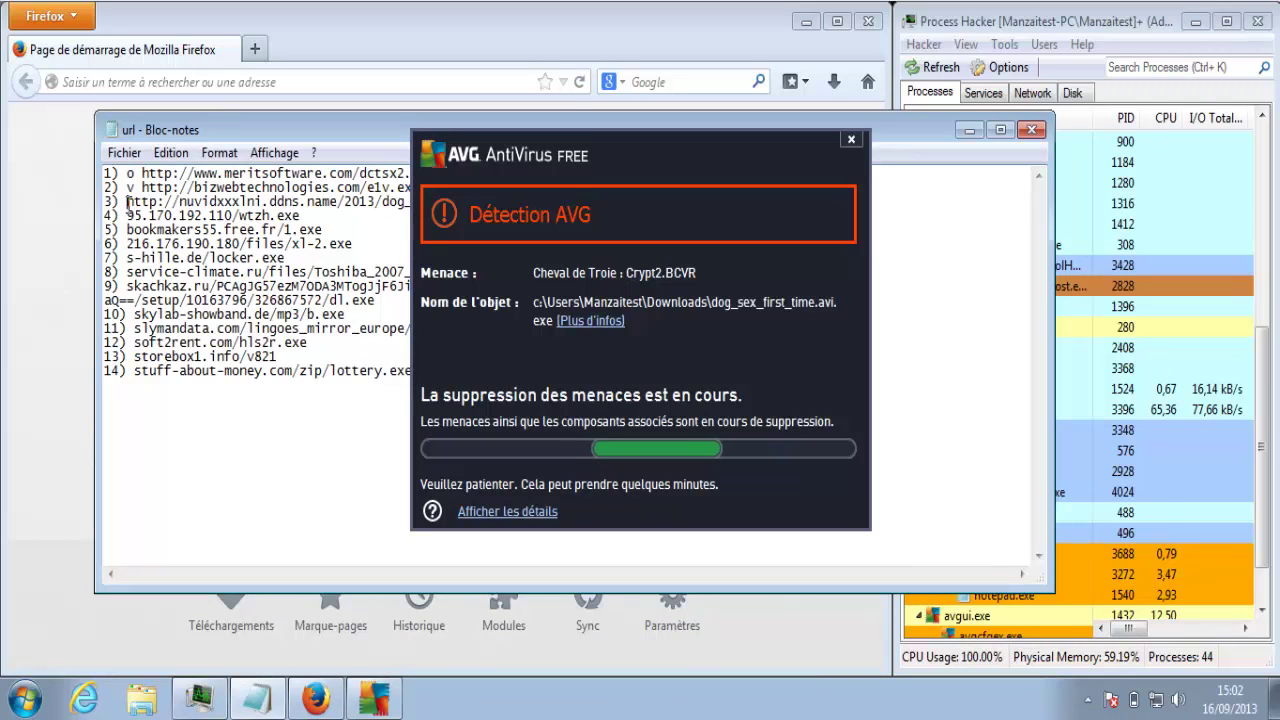
text(y)
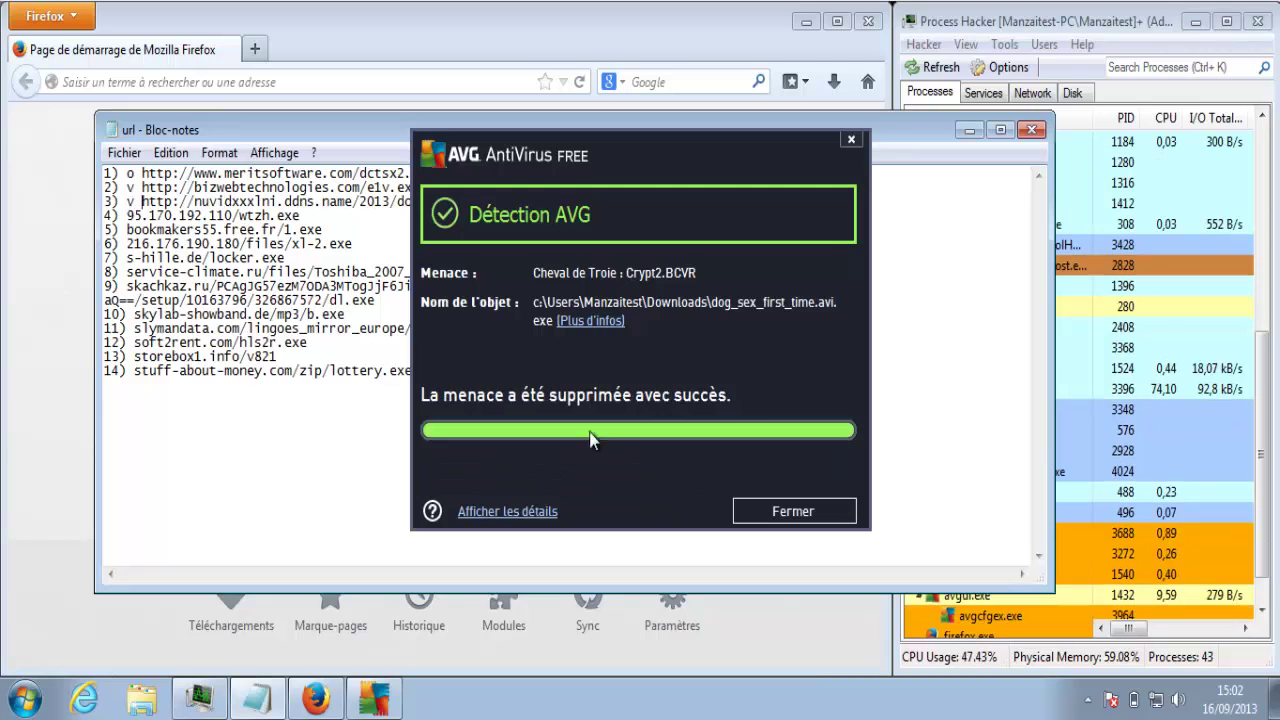
click(768, 506)
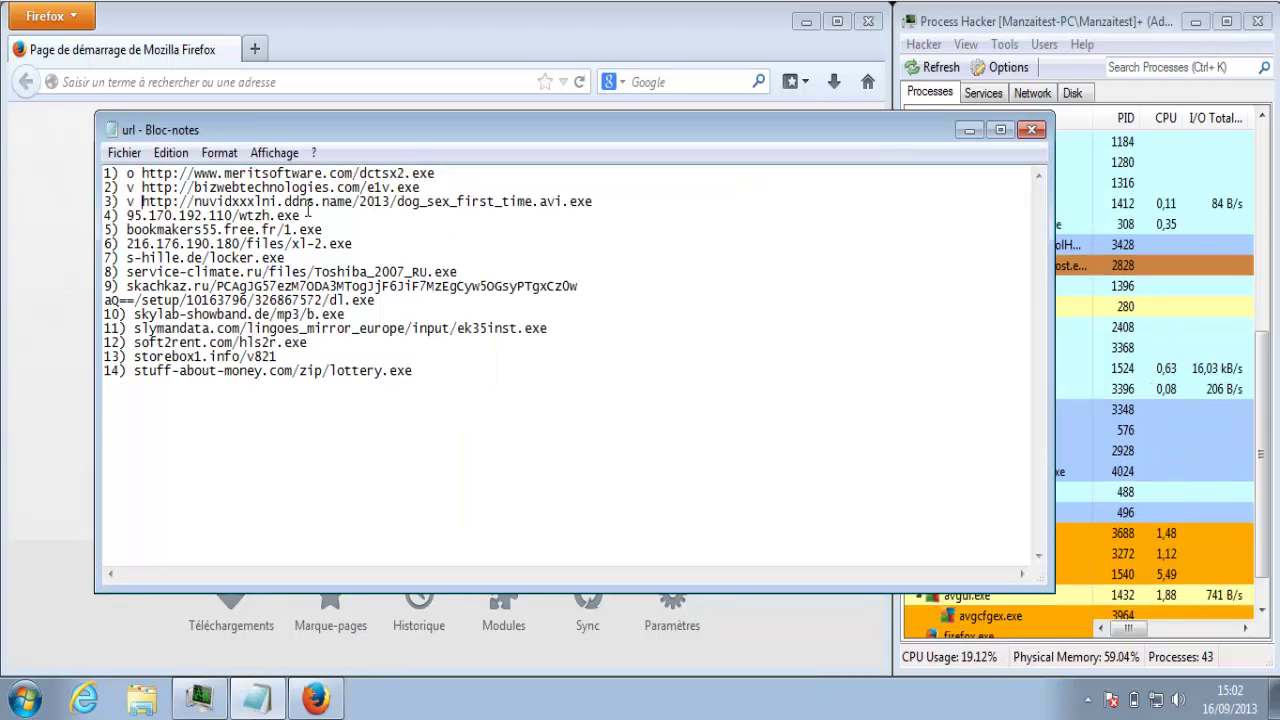
Open the fourth URL, 95.170.192.110/wtzh.exe, in Firefox and have AVG remove the threat detected in wtzh.exe
drag(305, 214, 126, 216)
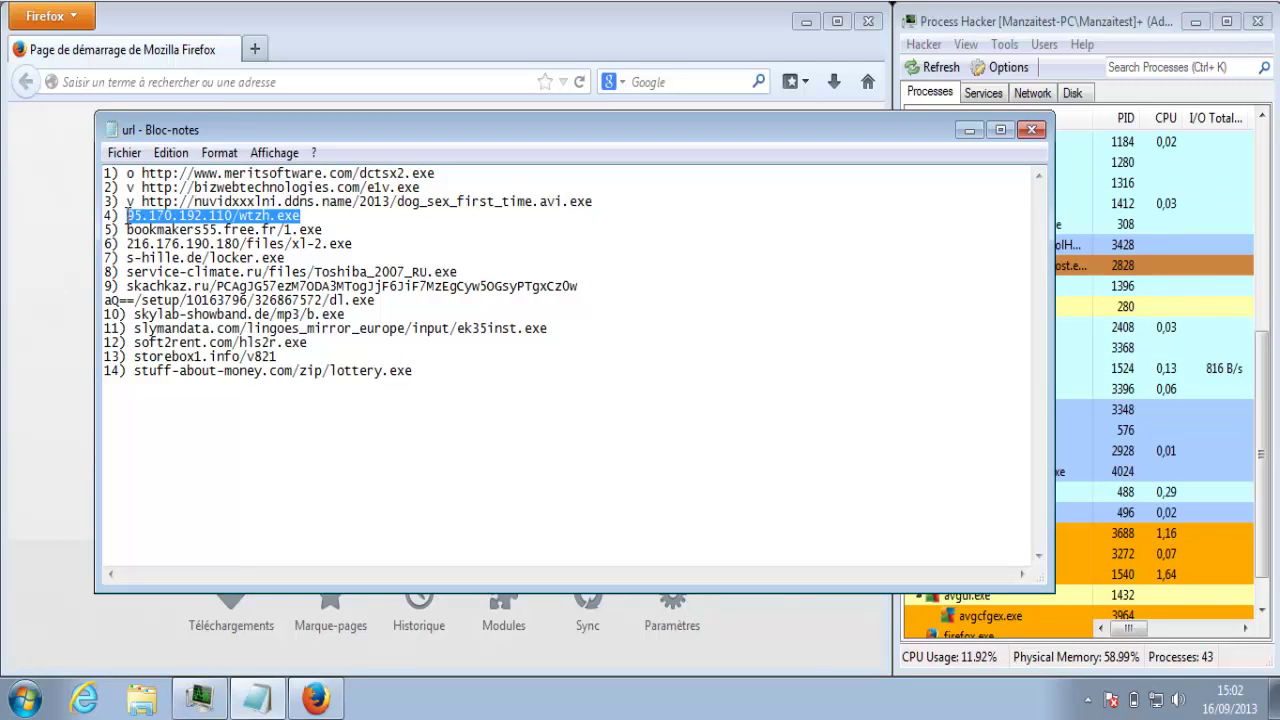
click(65, 244)
click(214, 81)
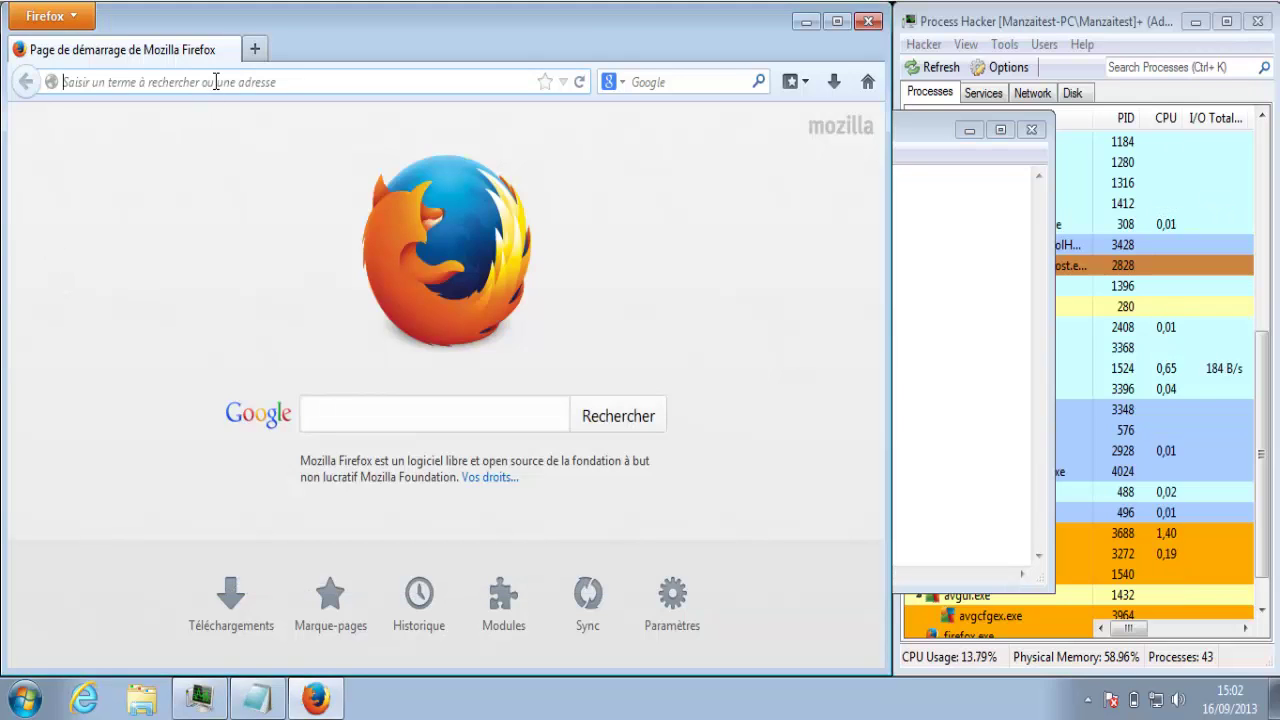
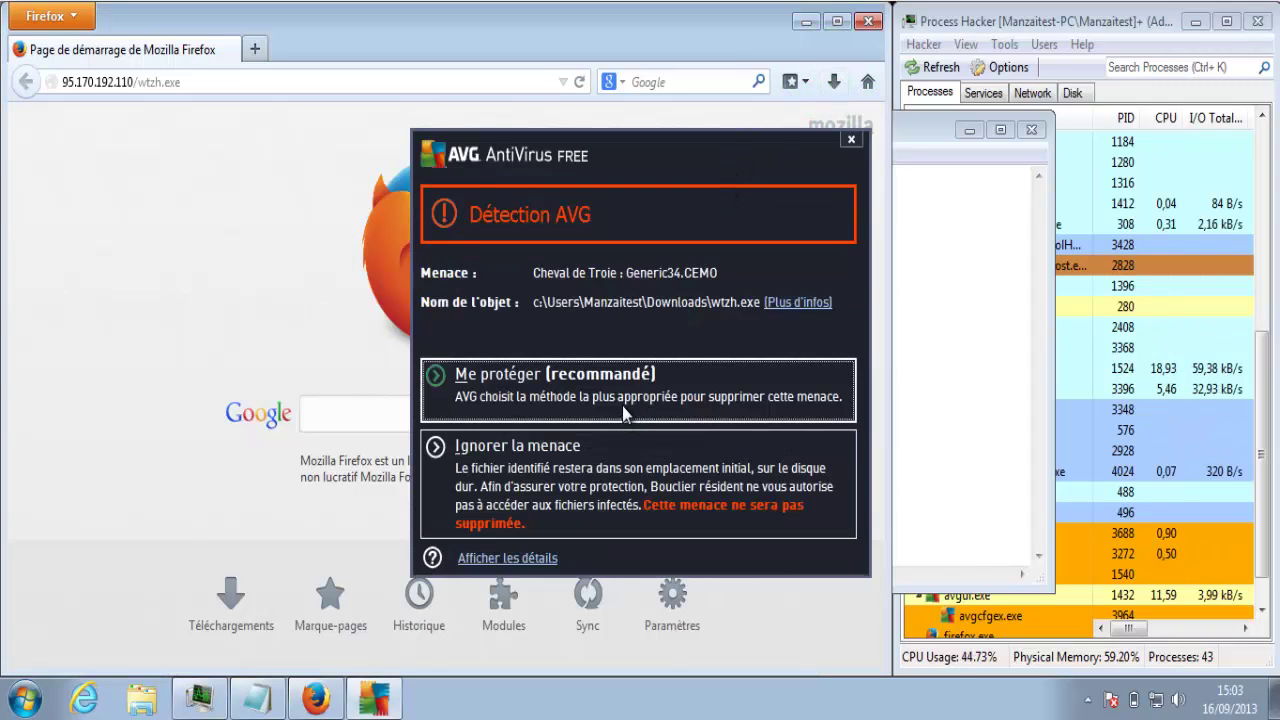
click(622, 405)
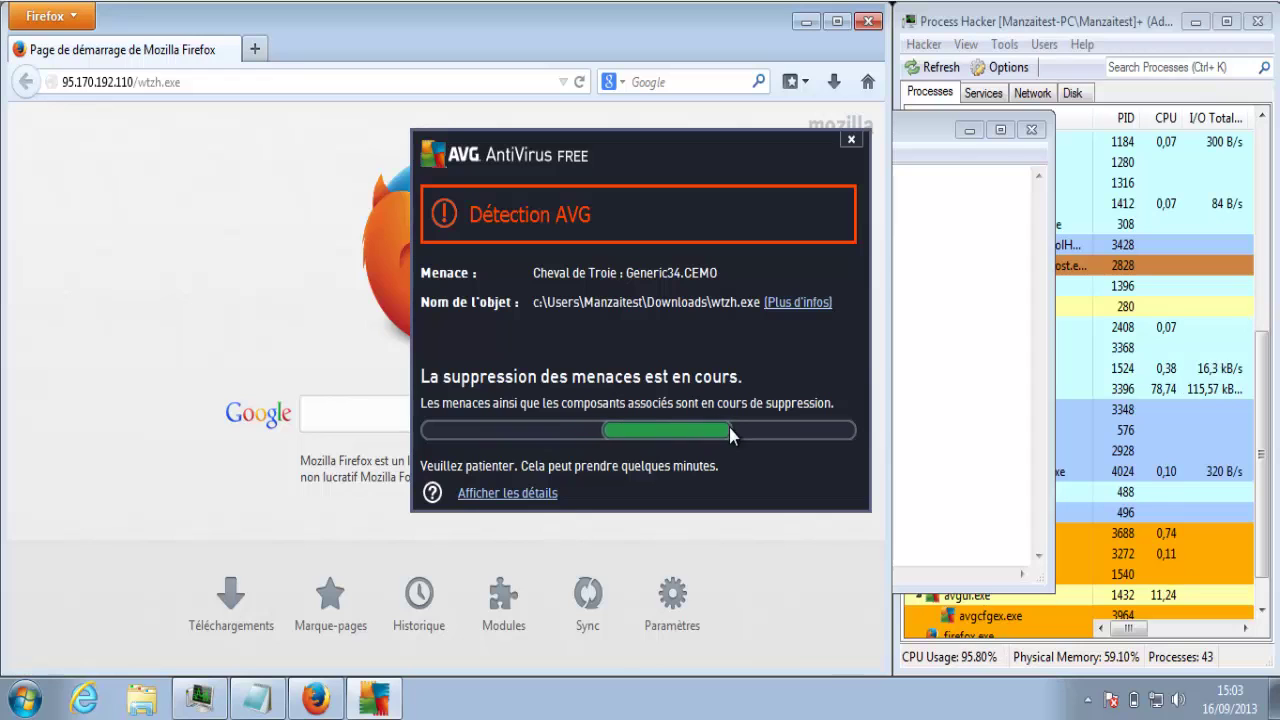
click(767, 491)
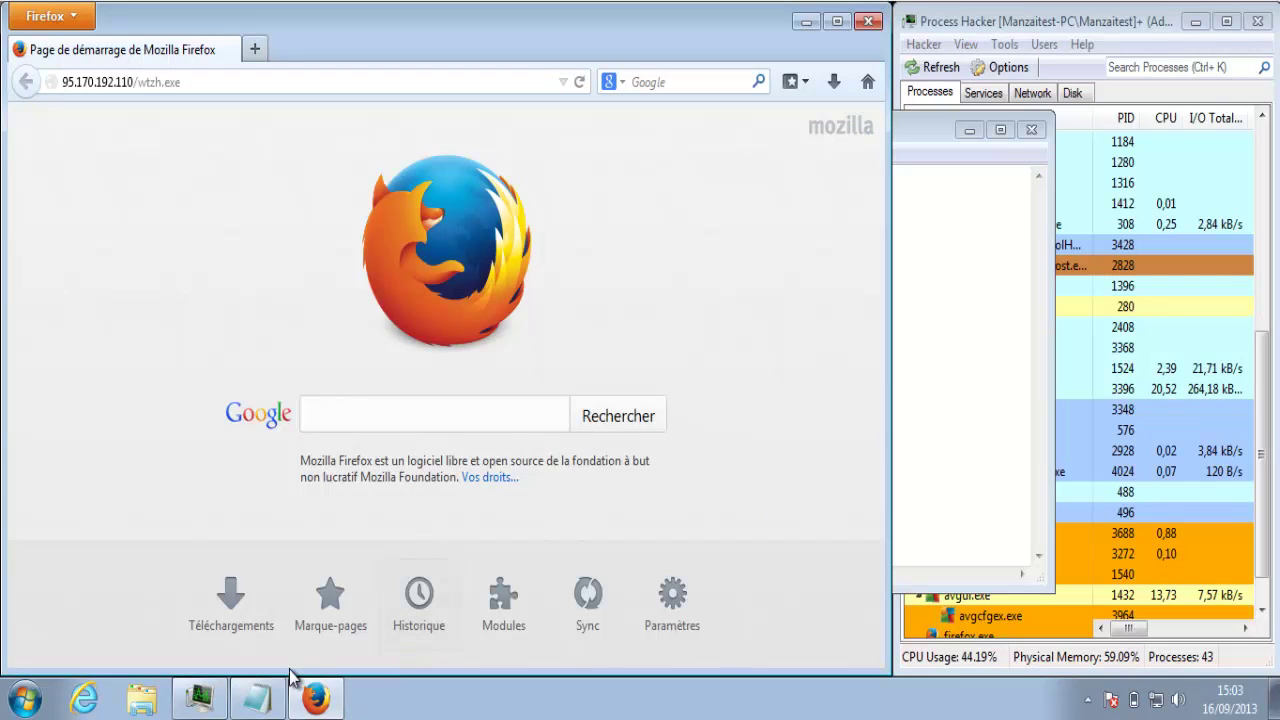
Mark entry 4 in the url list with "v"
click(265, 695)
click(126, 216)
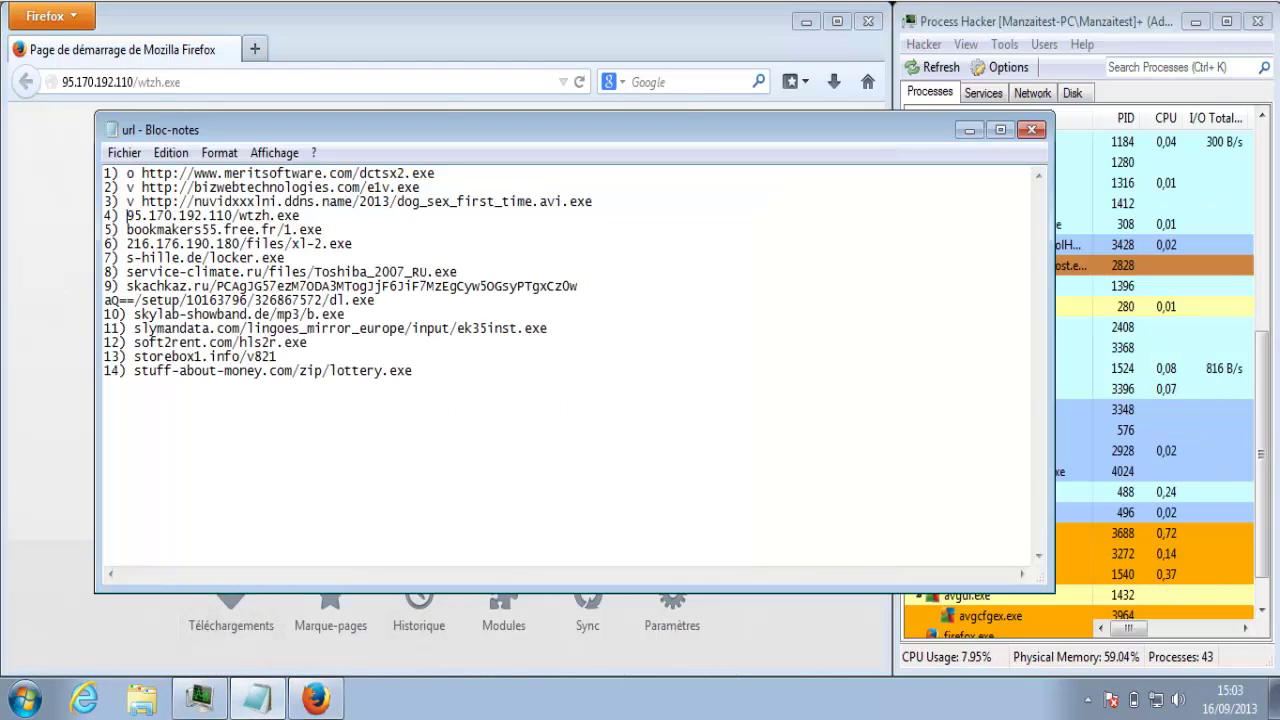
text(v)
Download 1.exe from the fifth URL, bookmakers55.free.fr/1.exe, launch it, and reposition the AVG detection alert
drag(344, 226, 123, 230)
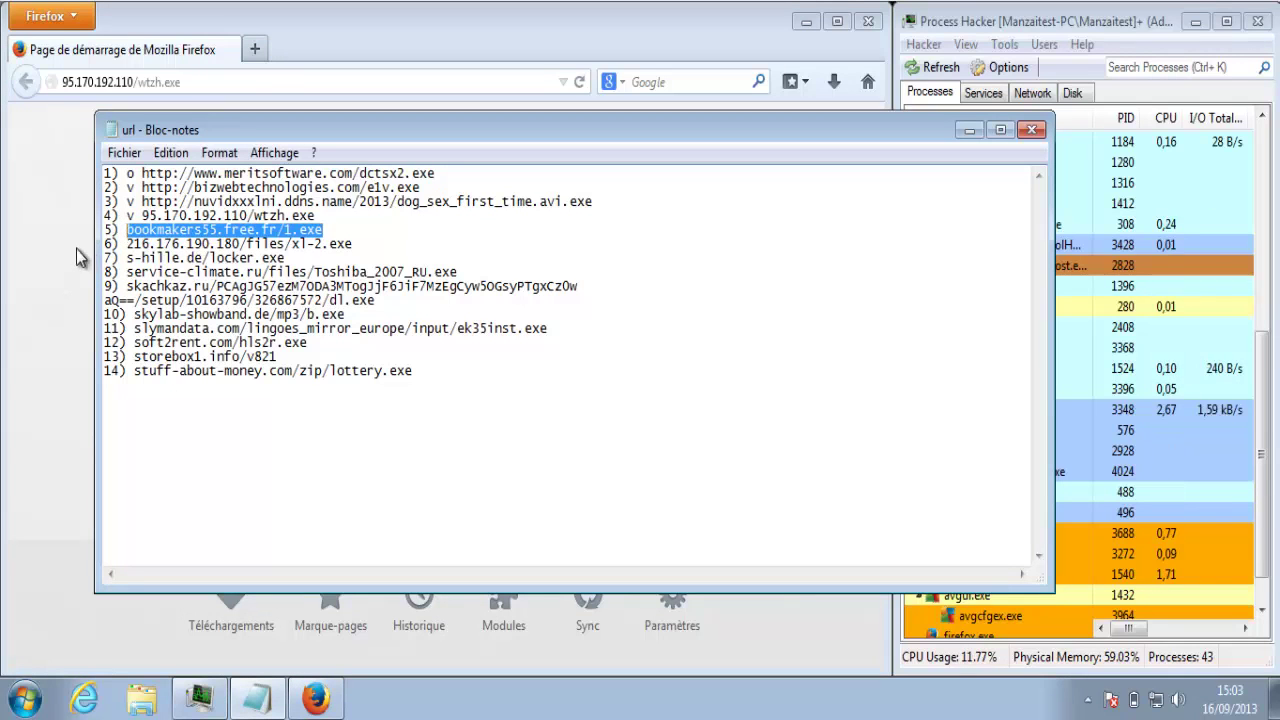
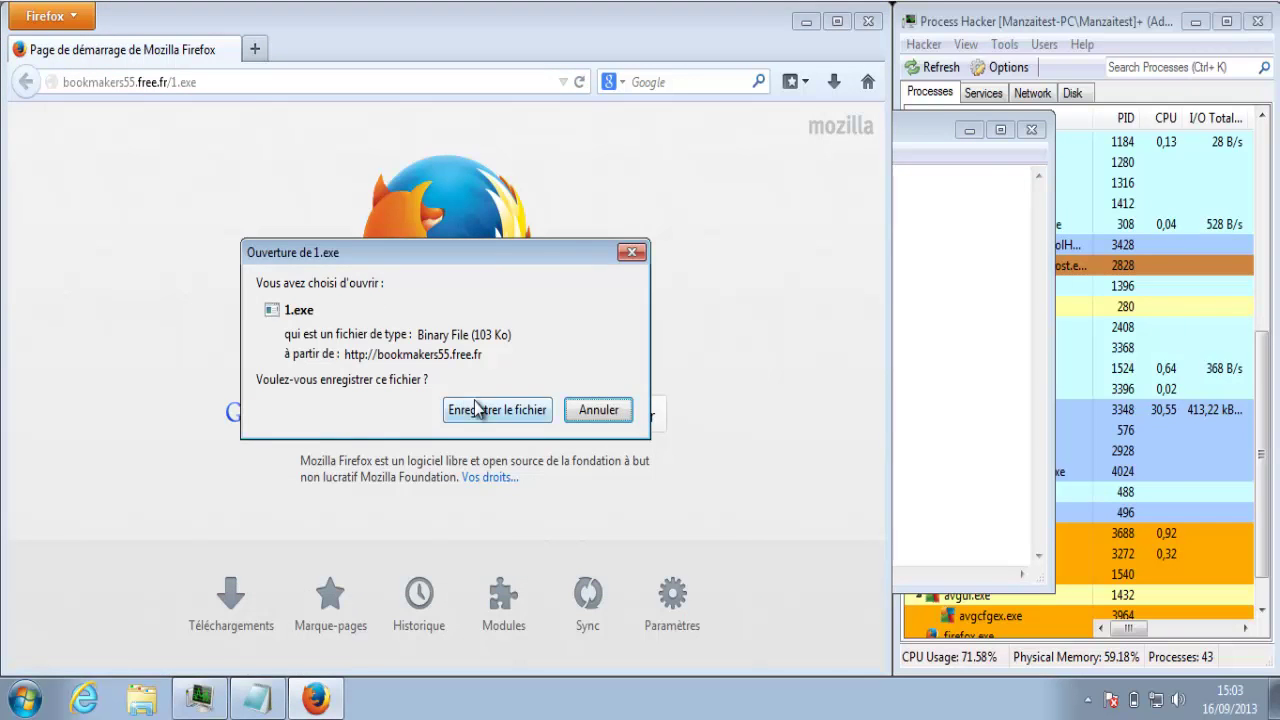
click(474, 401)
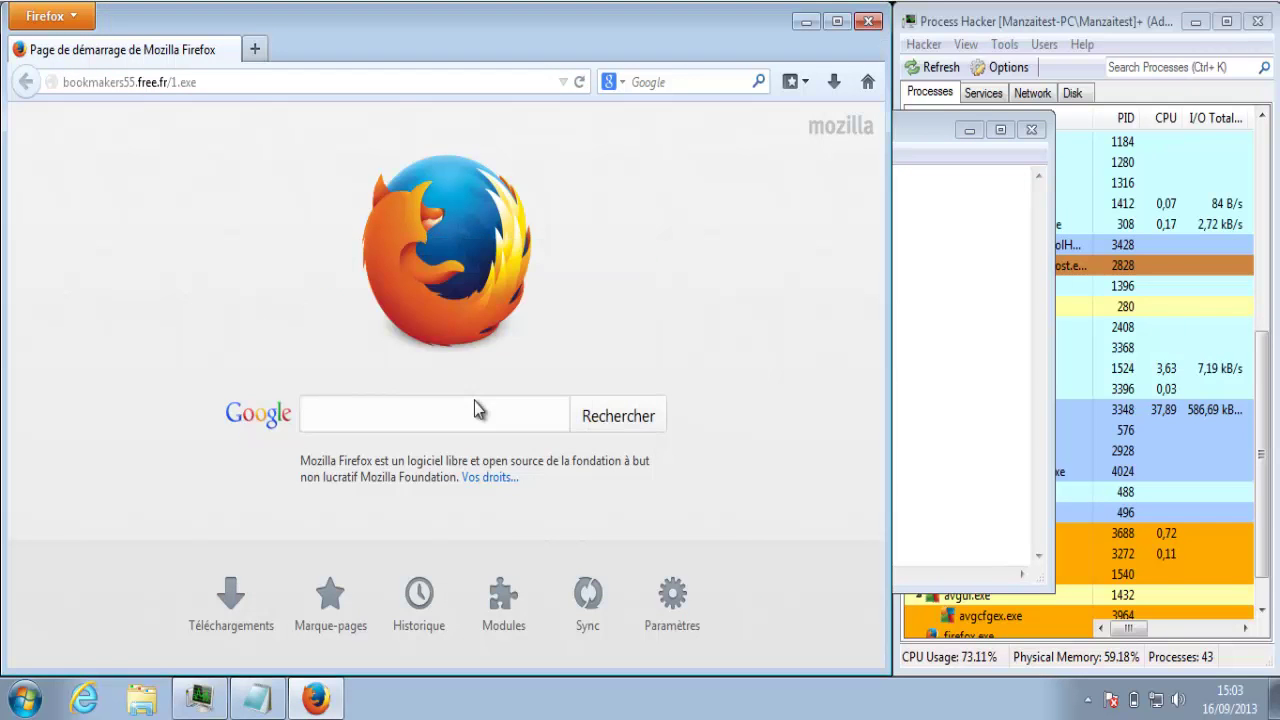
click(834, 84)
click(745, 172)
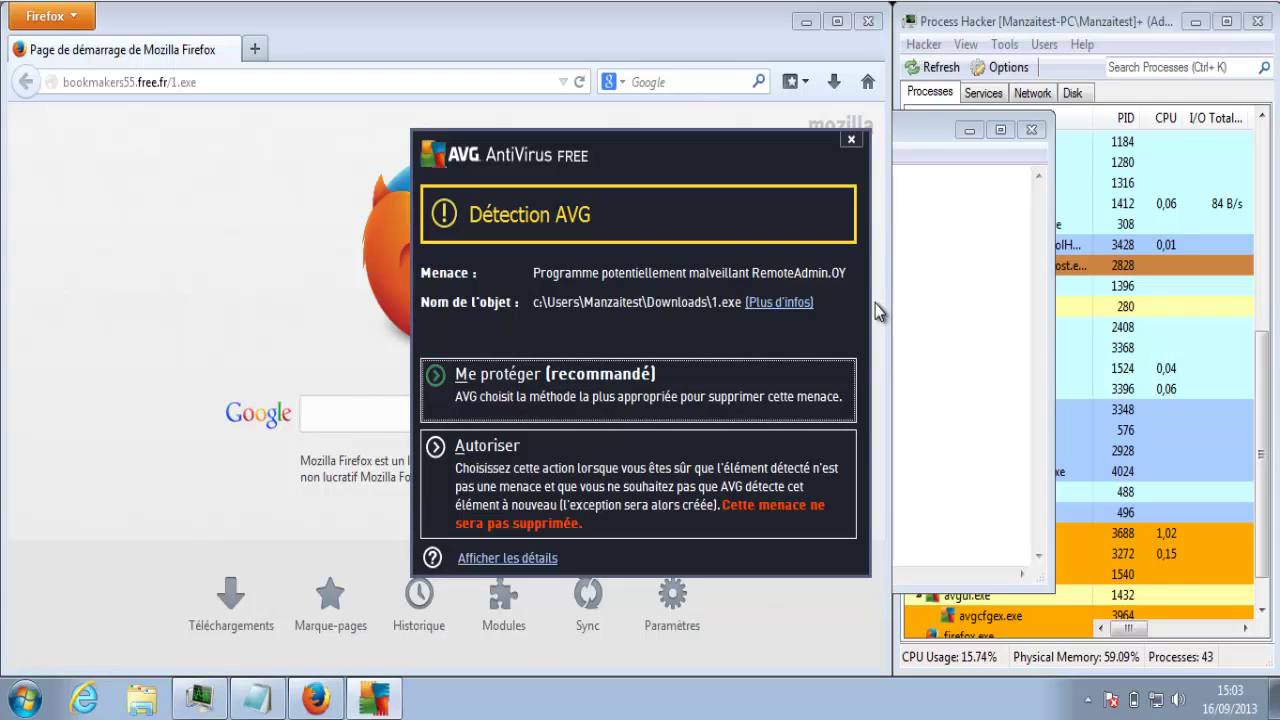
drag(702, 146, 590, 97)
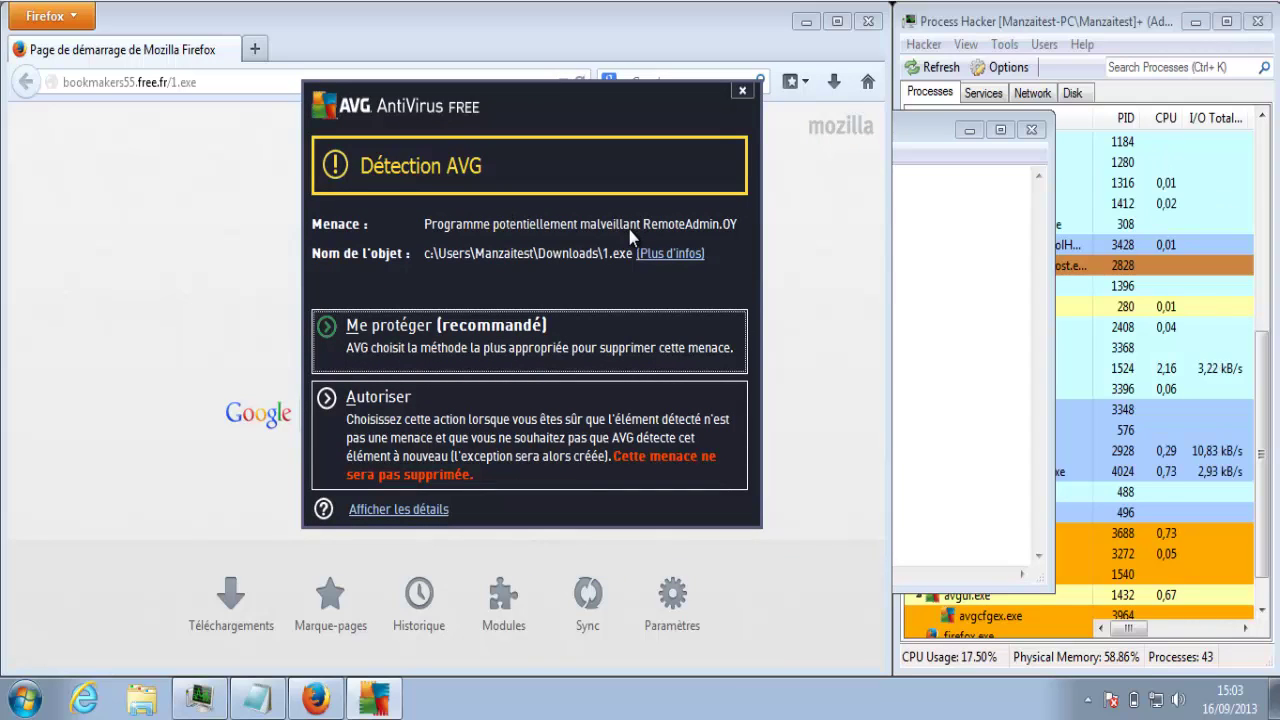
Have AVG remove the threat detected in 1.exe and mark entry 5 in the url list with "v"
click(540, 349)
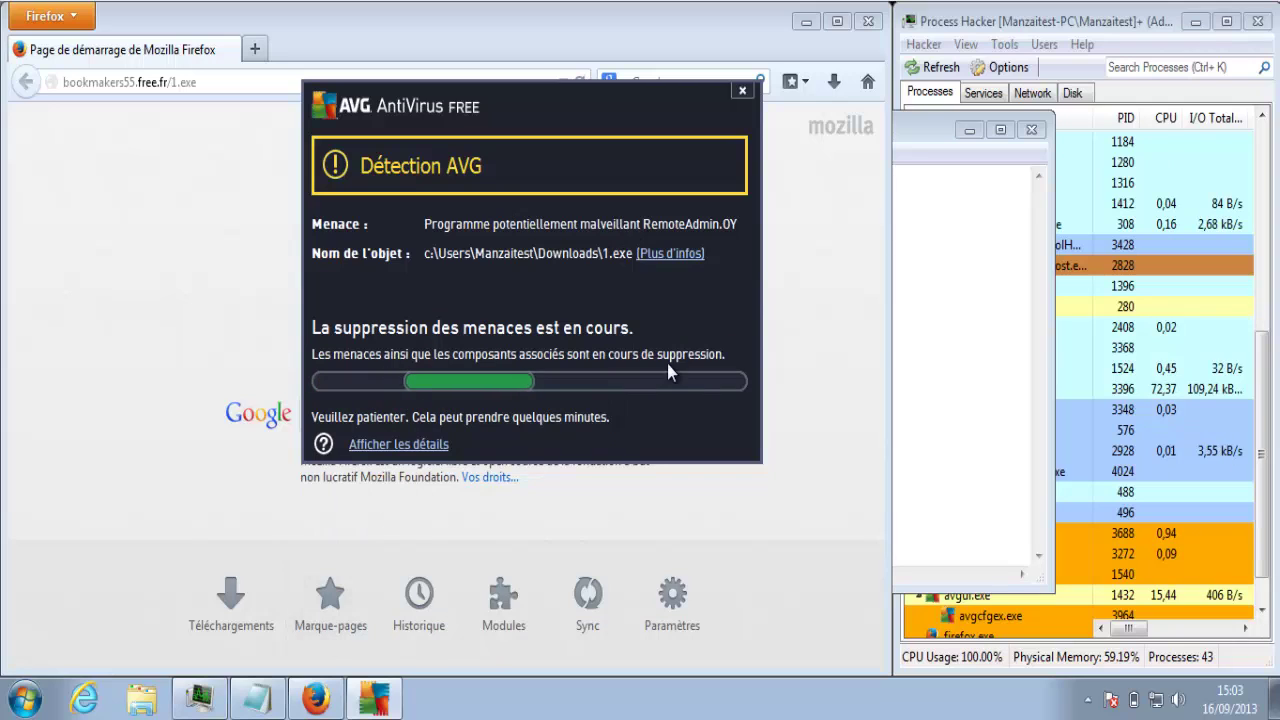
click(257, 698)
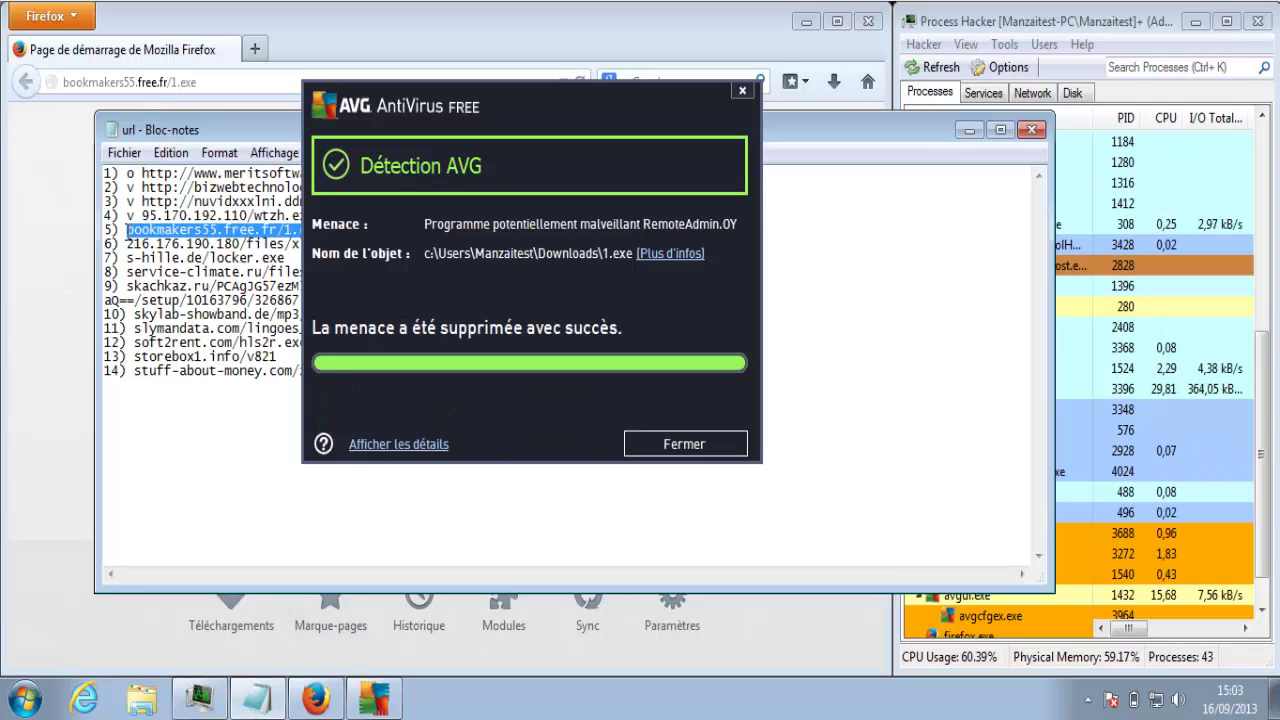
key(Left)
text(v)
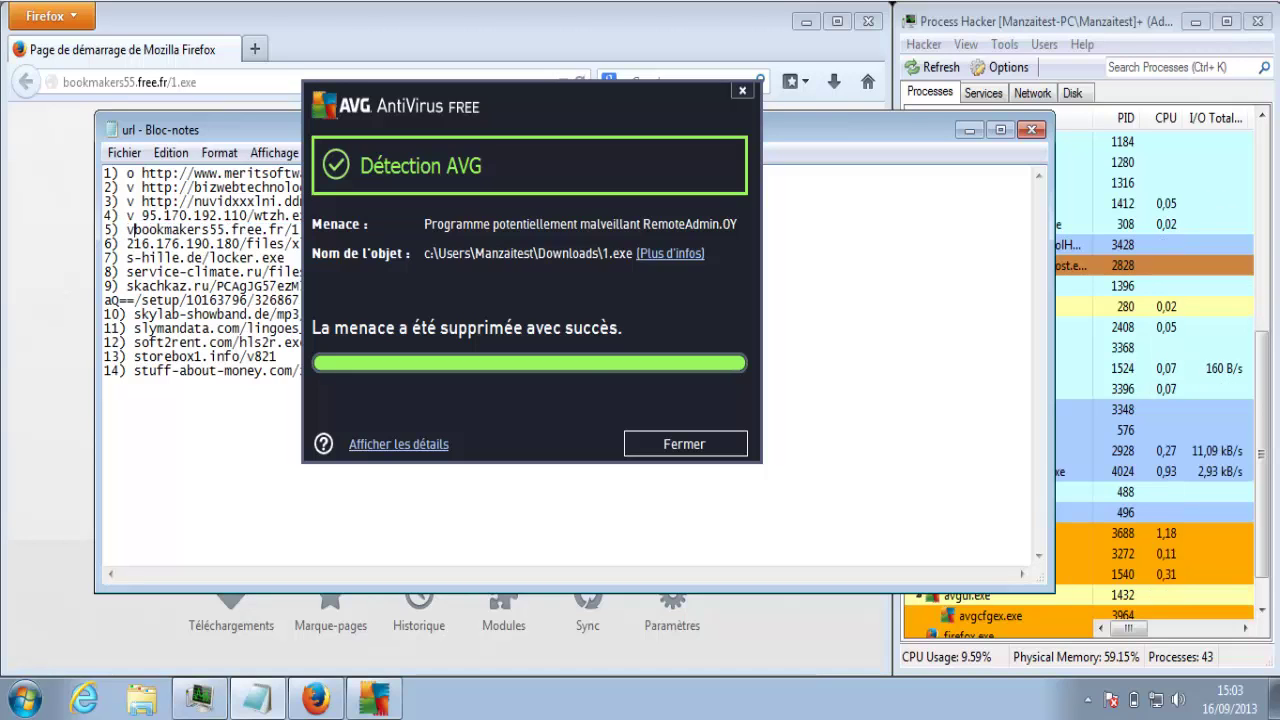
click(666, 446)
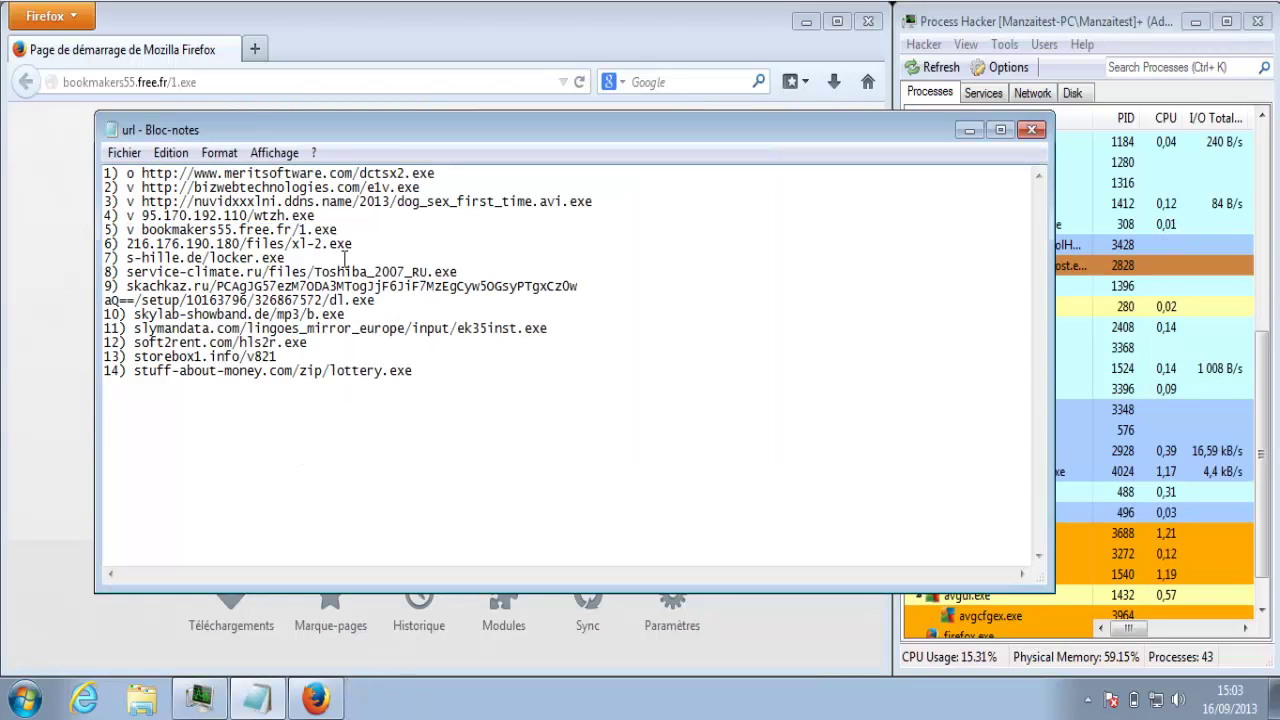
Open the sixth URL, 216.176.190.180/files/xl-2.exe, in Firefox and have AVG remove the threat detected in xl-2.exe
drag(353, 244, 127, 244)
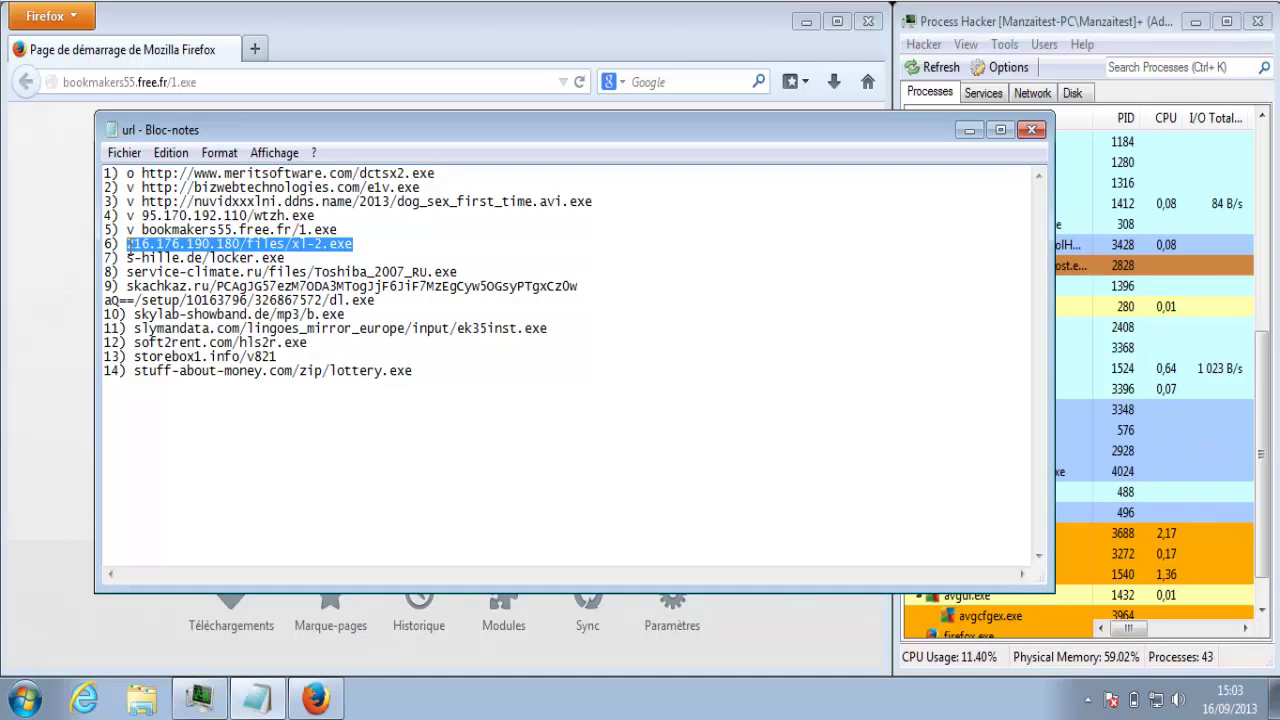
click(258, 88)
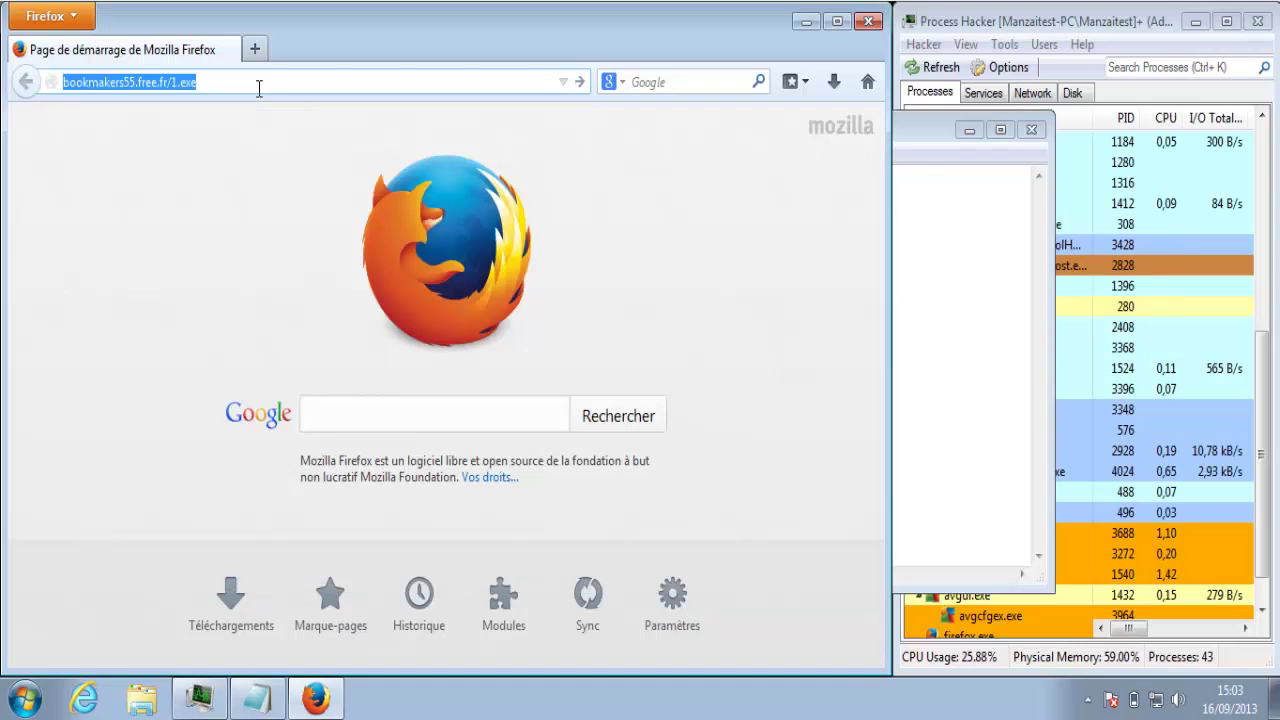
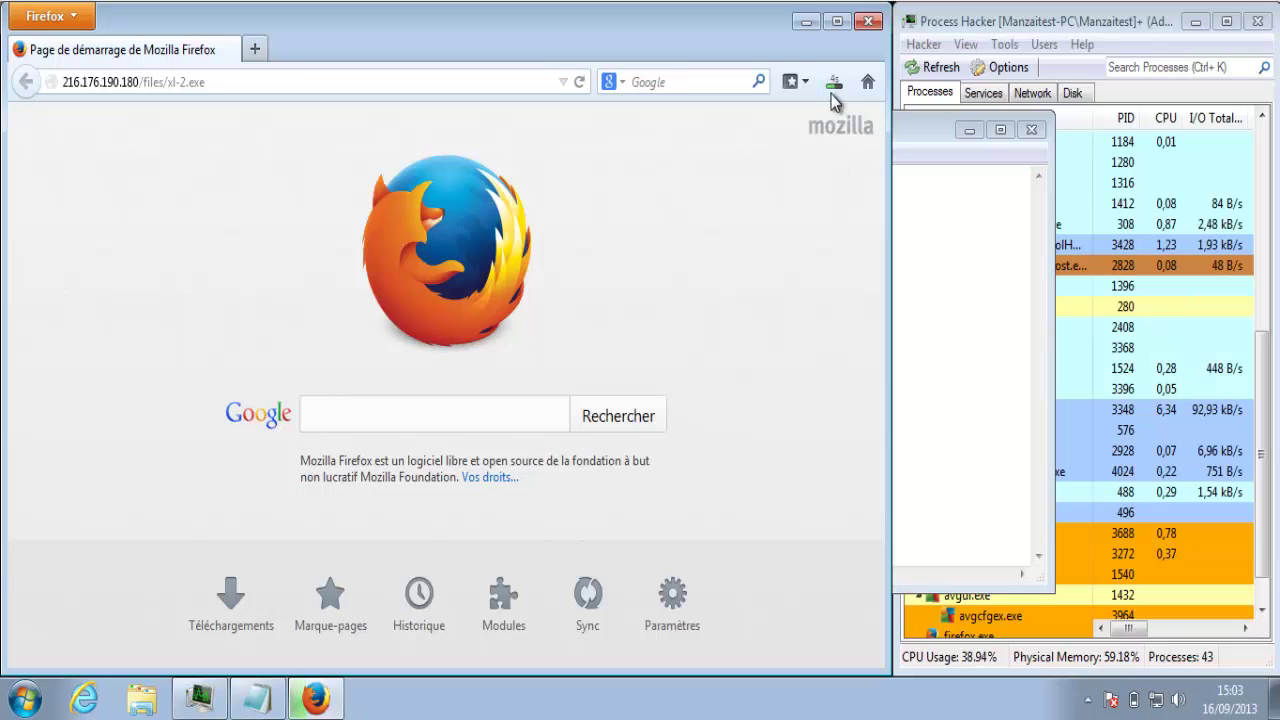
click(833, 84)
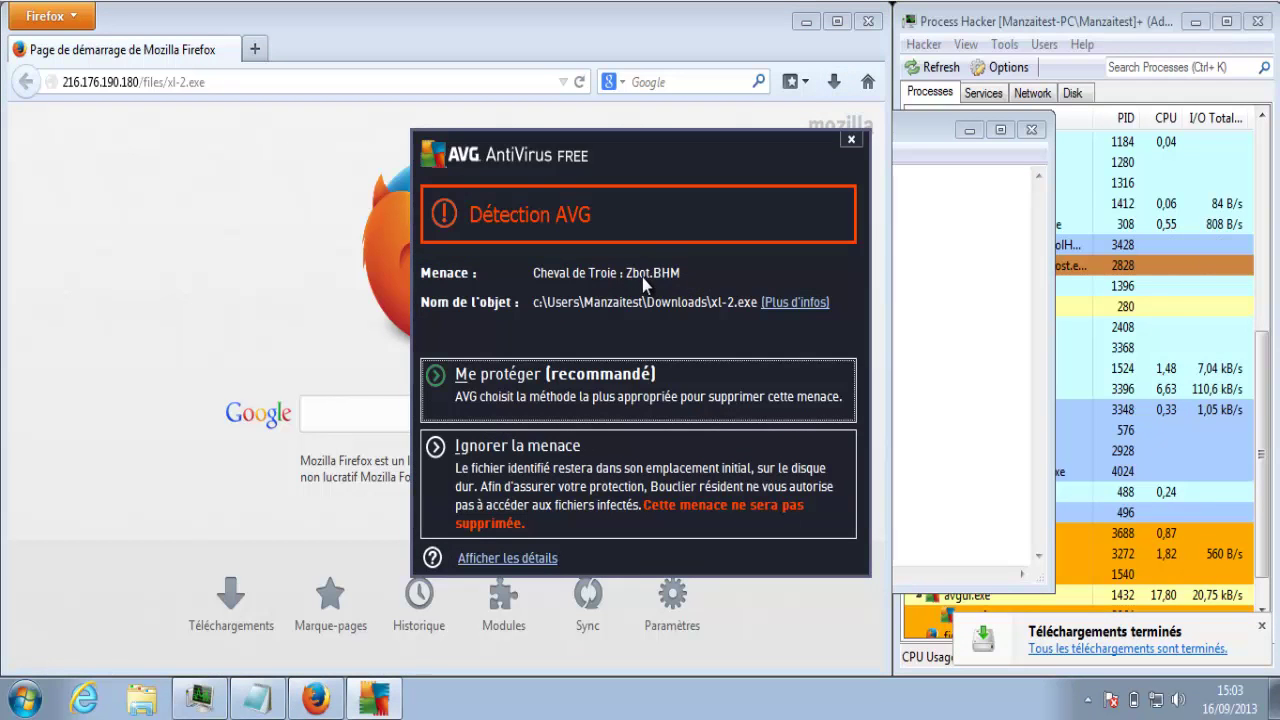
click(613, 400)
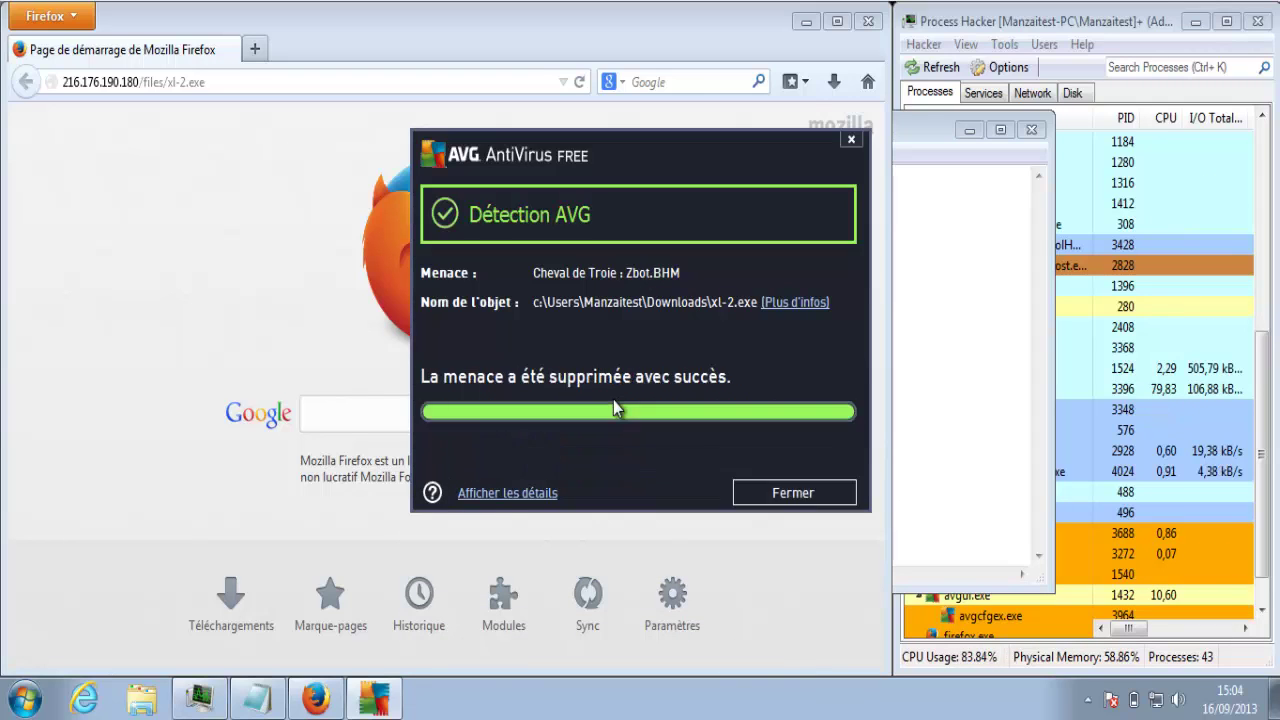
click(765, 492)
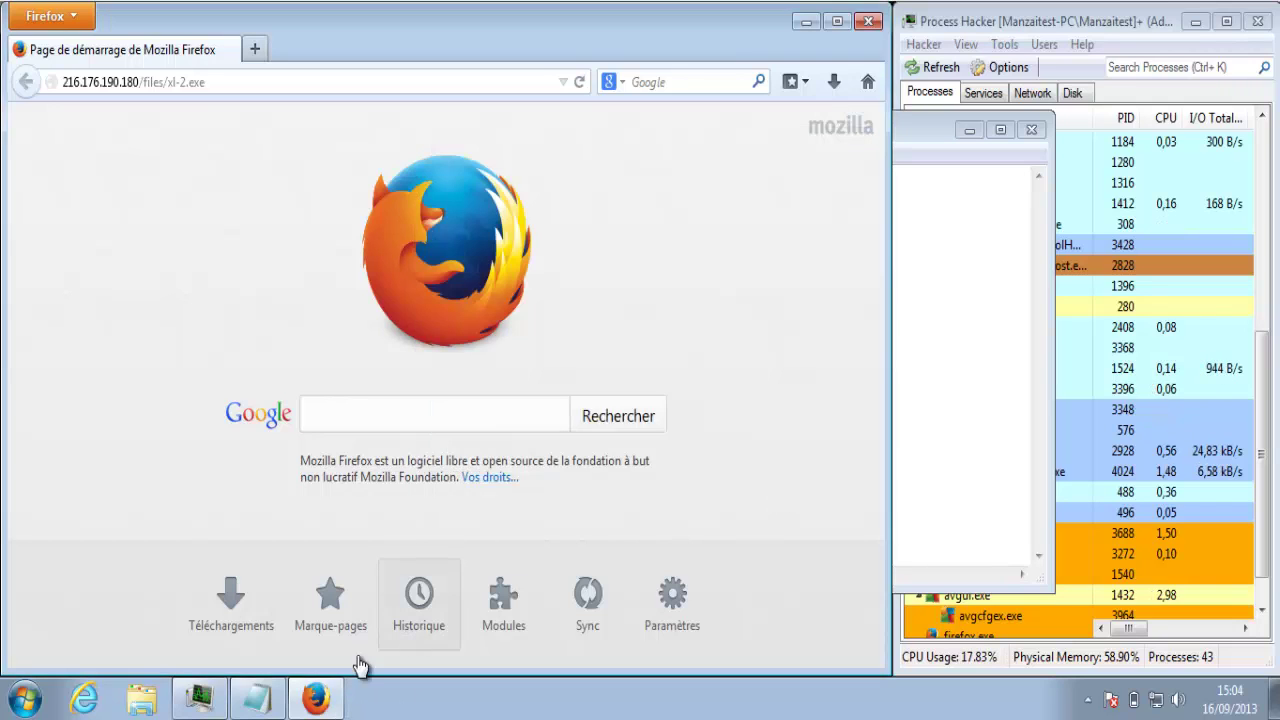
Mark entry 6 in the url list with "v" and change the mark of entry 2 to "x"
click(268, 700)
click(127, 244)
text(v216.176.190.180/files/xl-2.exe)
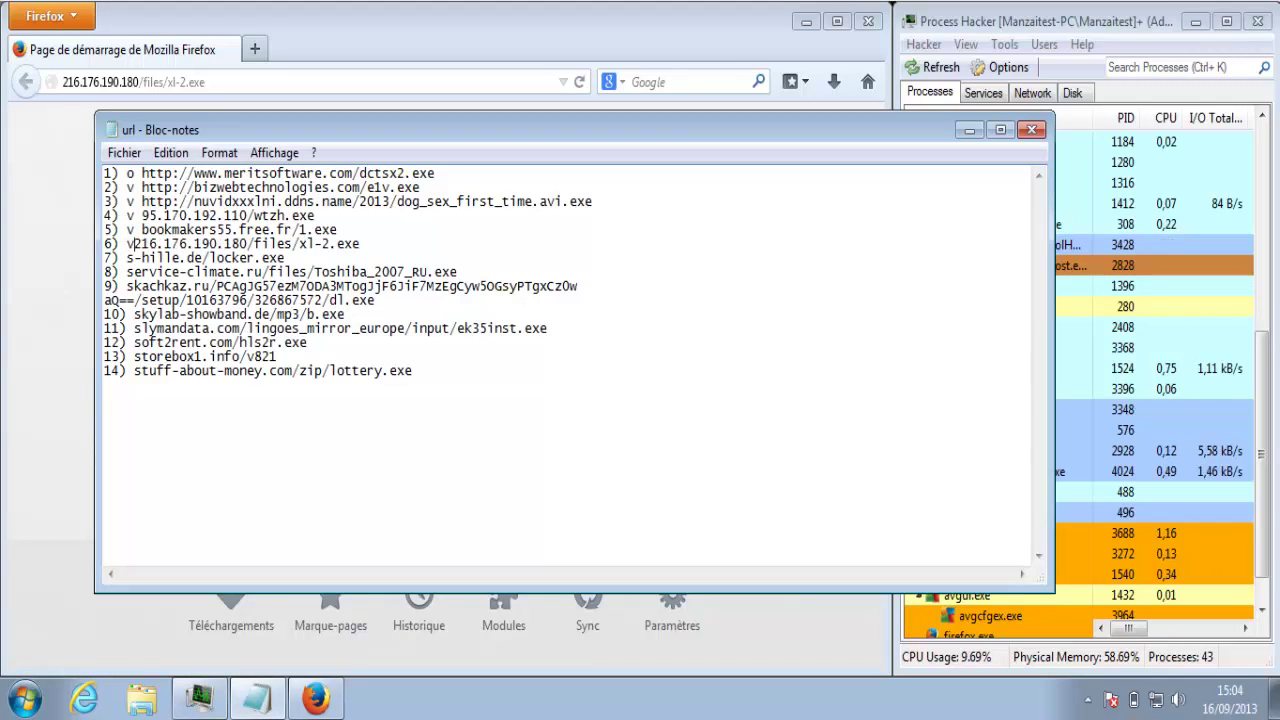
drag(290, 257, 128, 258)
double_click(133, 187)
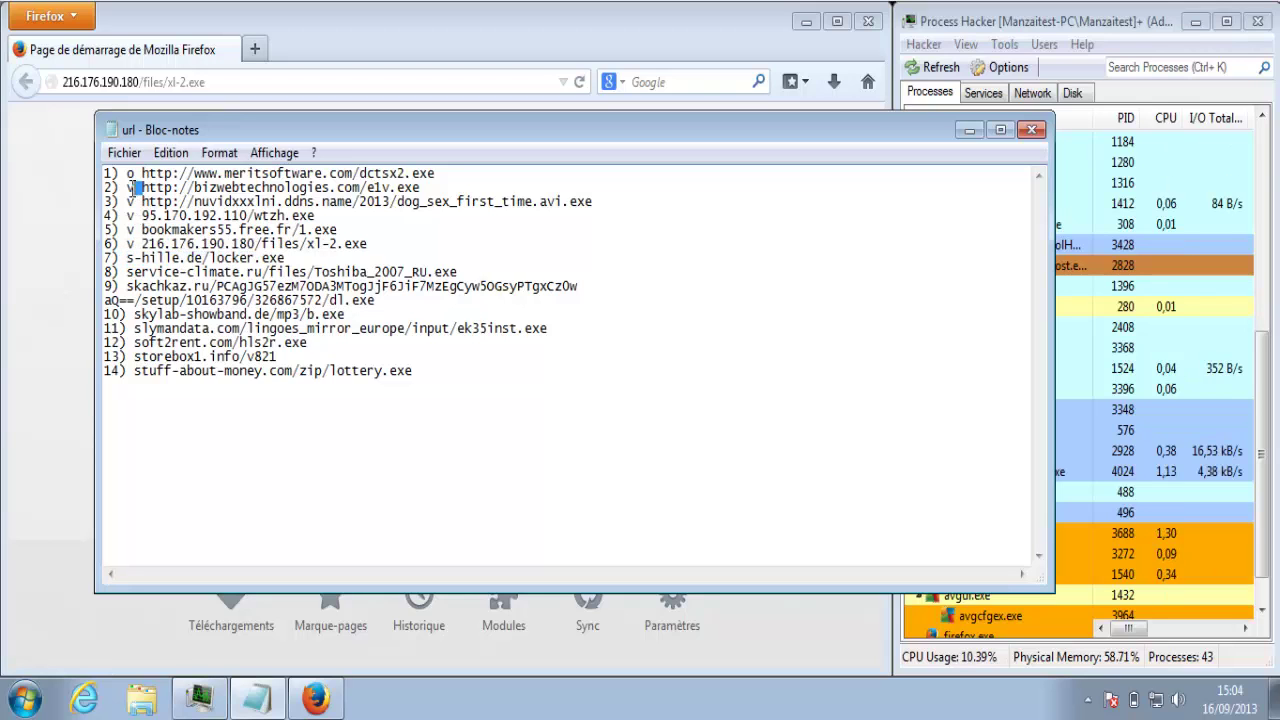
text(x)
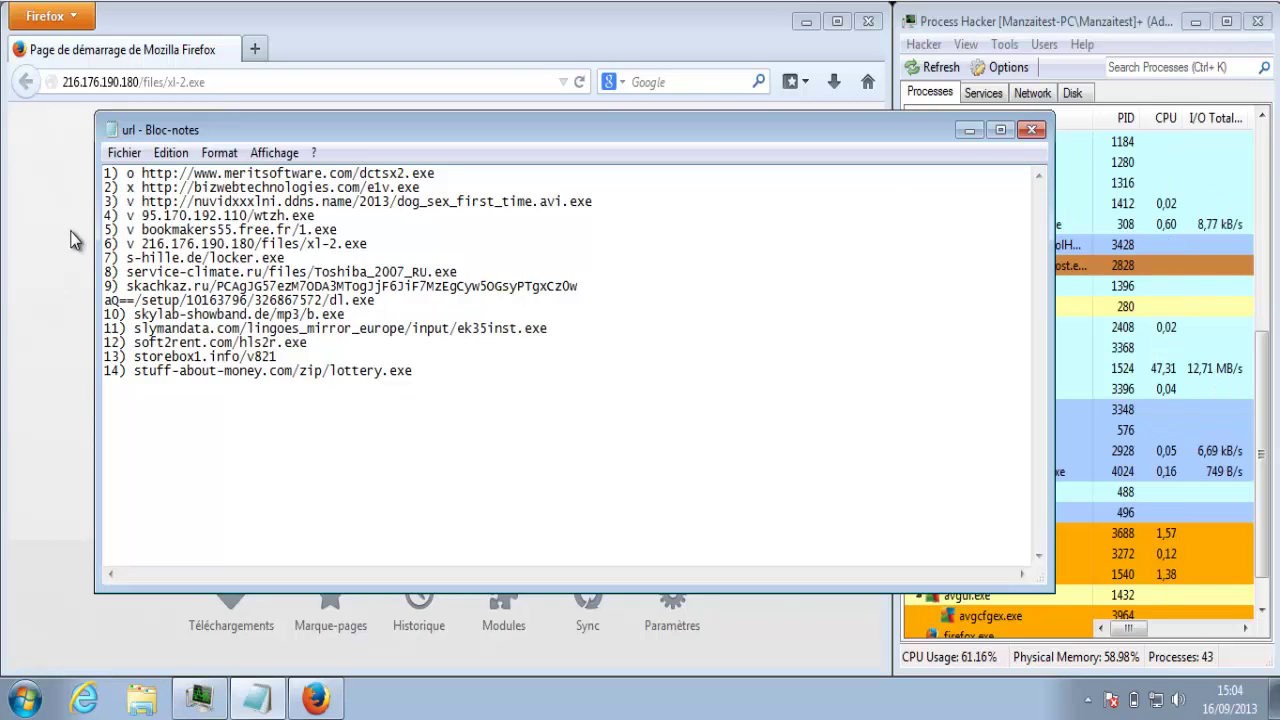
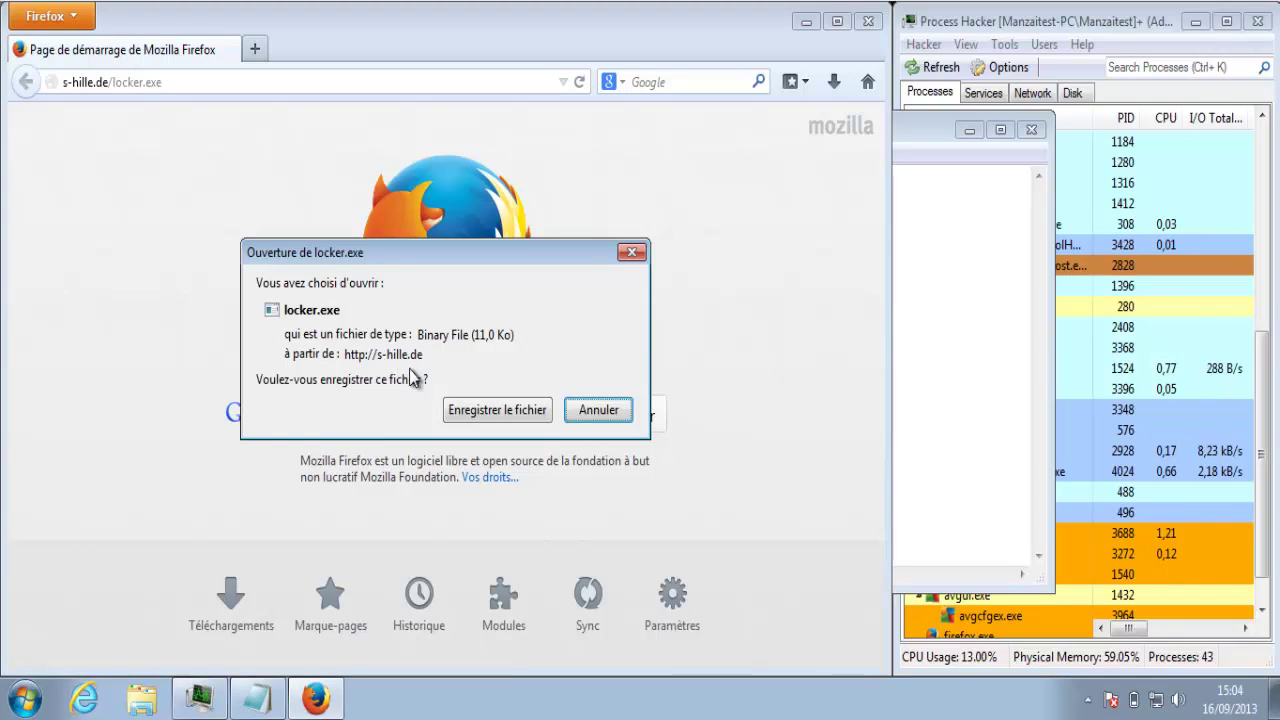
Save locker.exe from the seventh URL, s-hille.de/locker.exe, and have AVG remove the threat detected in it
click(485, 406)
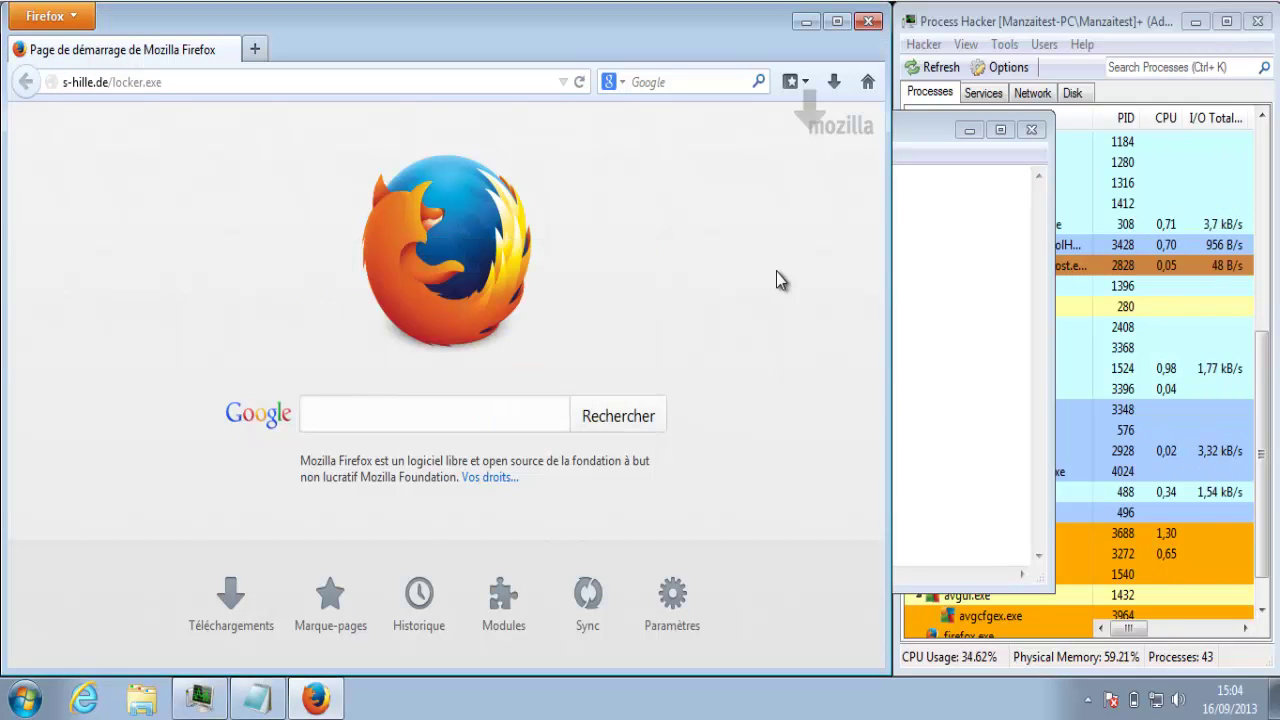
click(834, 82)
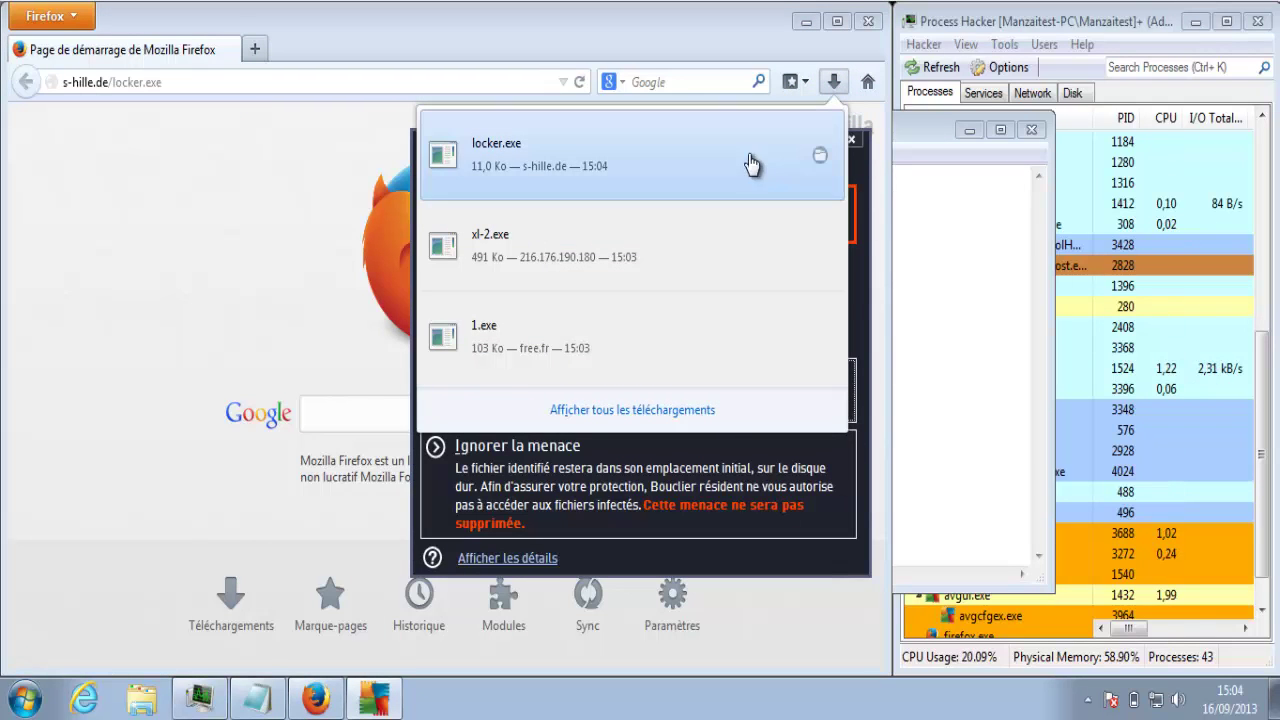
click(591, 278)
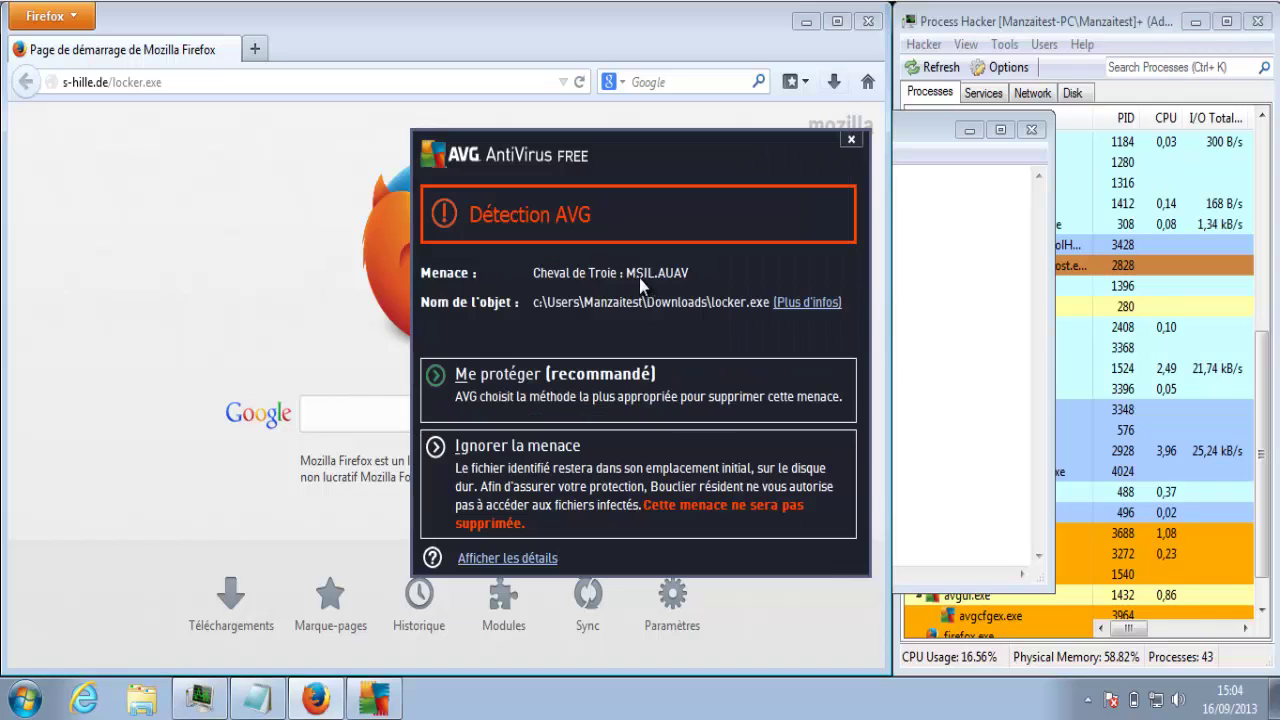
click(615, 396)
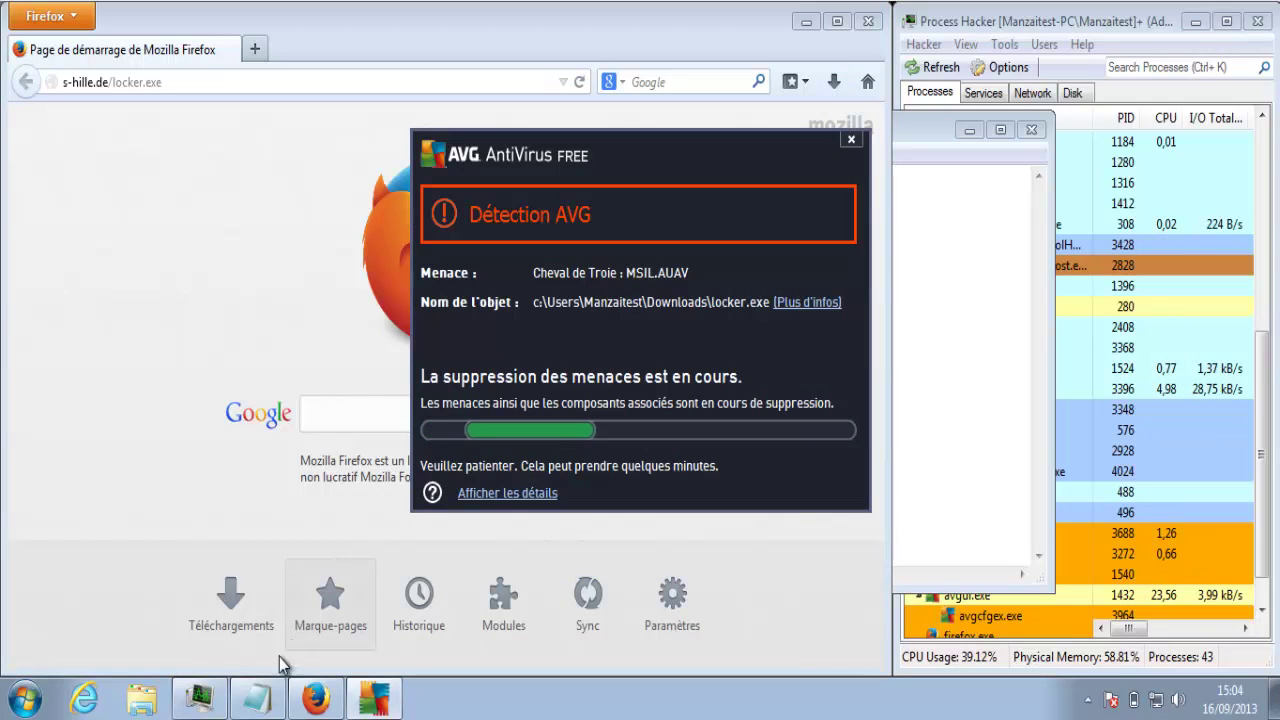
Mark entry 7 in the url list with "v"
click(260, 698)
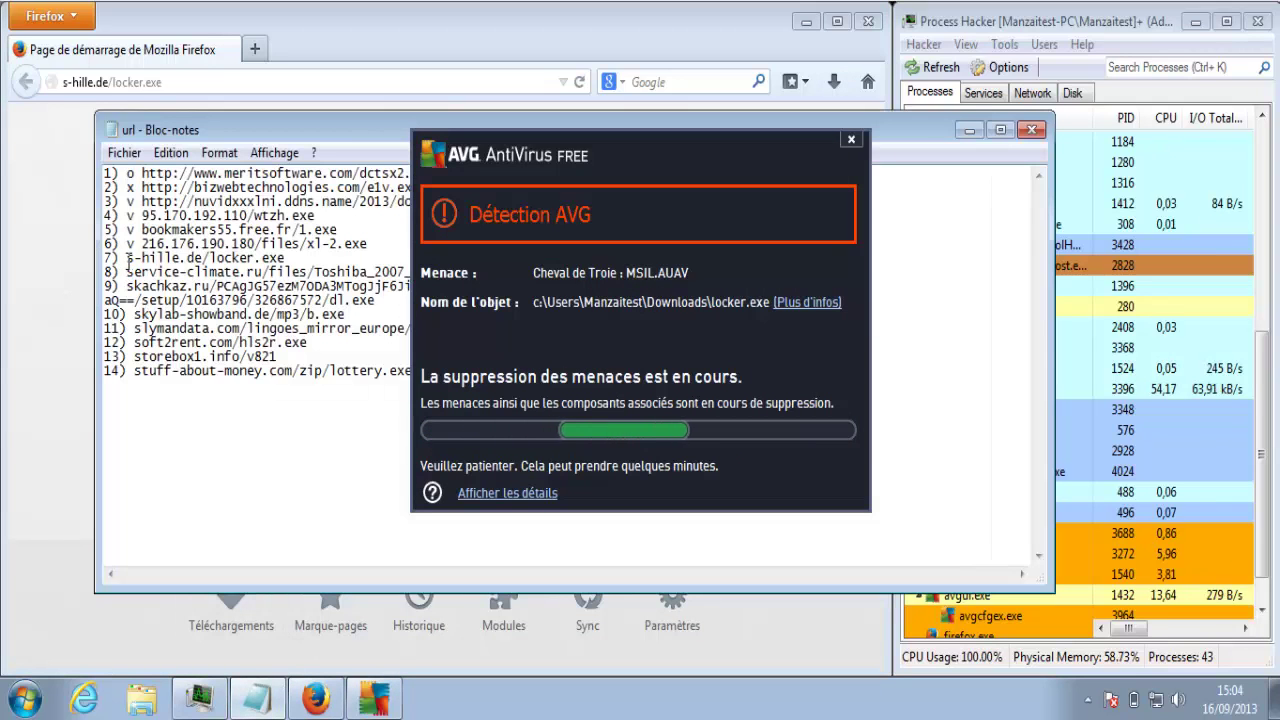
text(v)
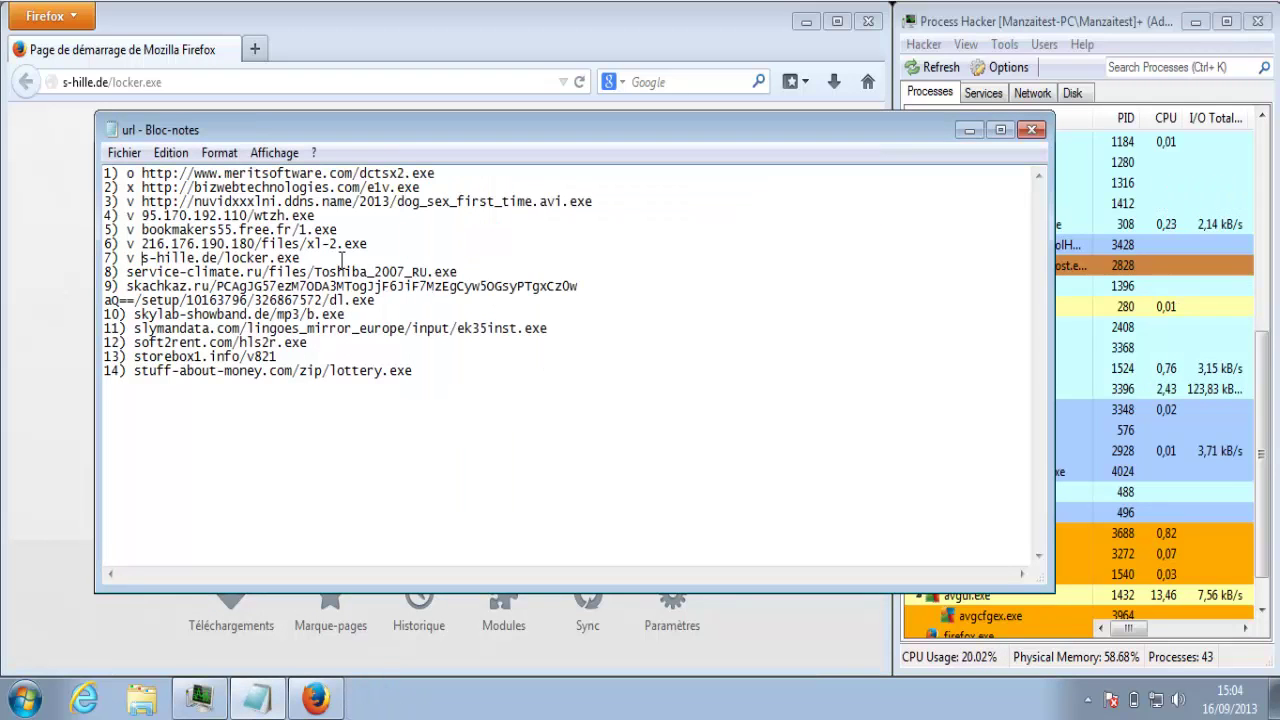
Open the eighth URL, service-climate.ru/files/Toshiba_2007_RU.exe, in Firefox and save the offered file
drag(457, 271, 124, 271)
key(ctrl+c)
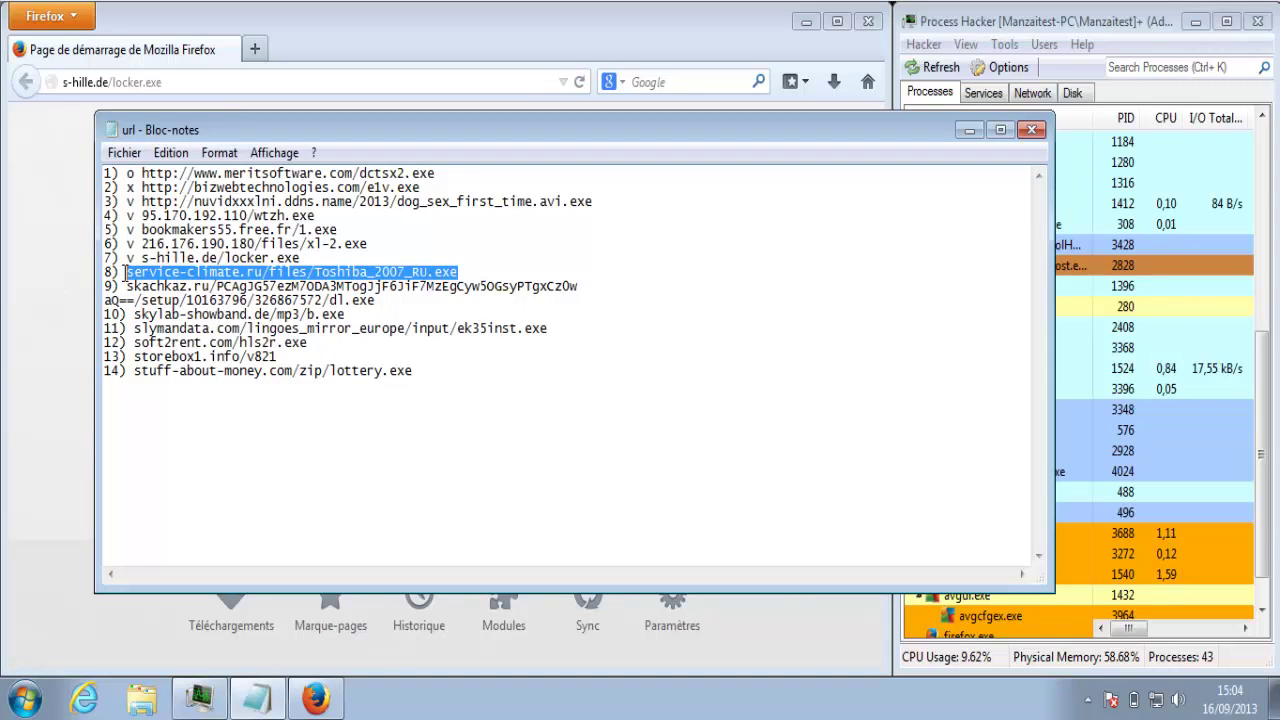
click(339, 78)
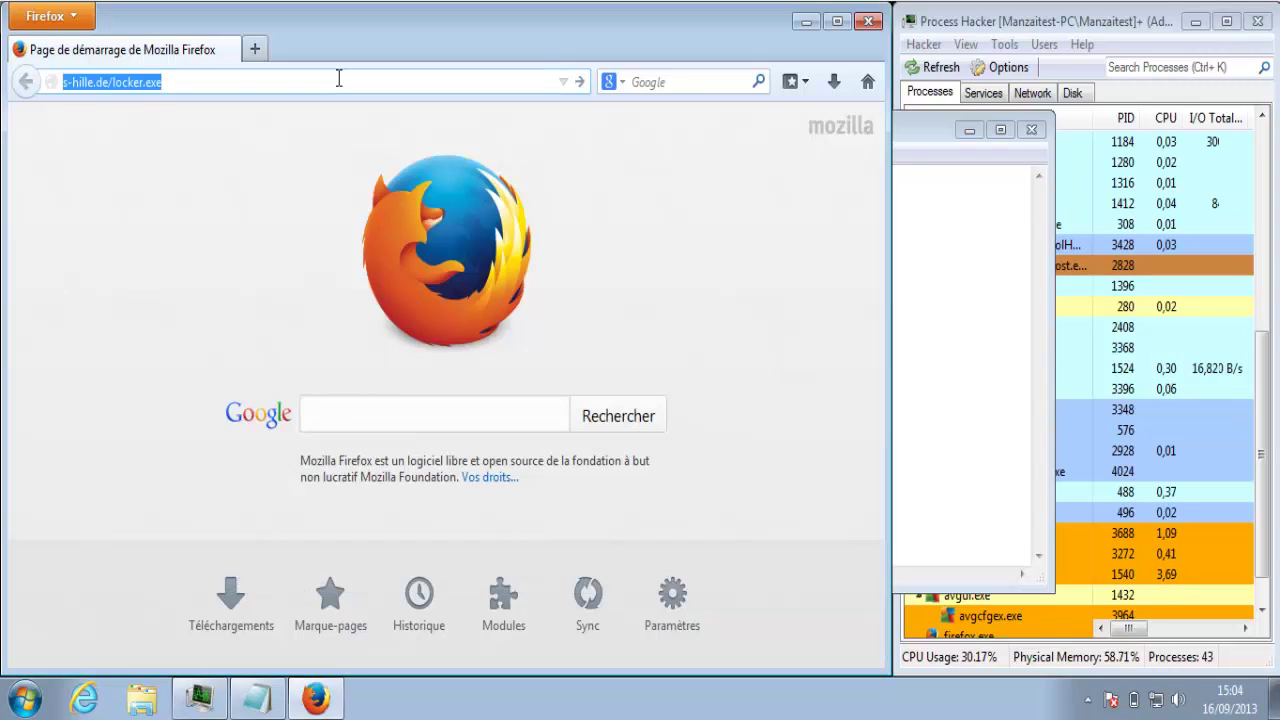
key(ctrl+v)
key(Return)
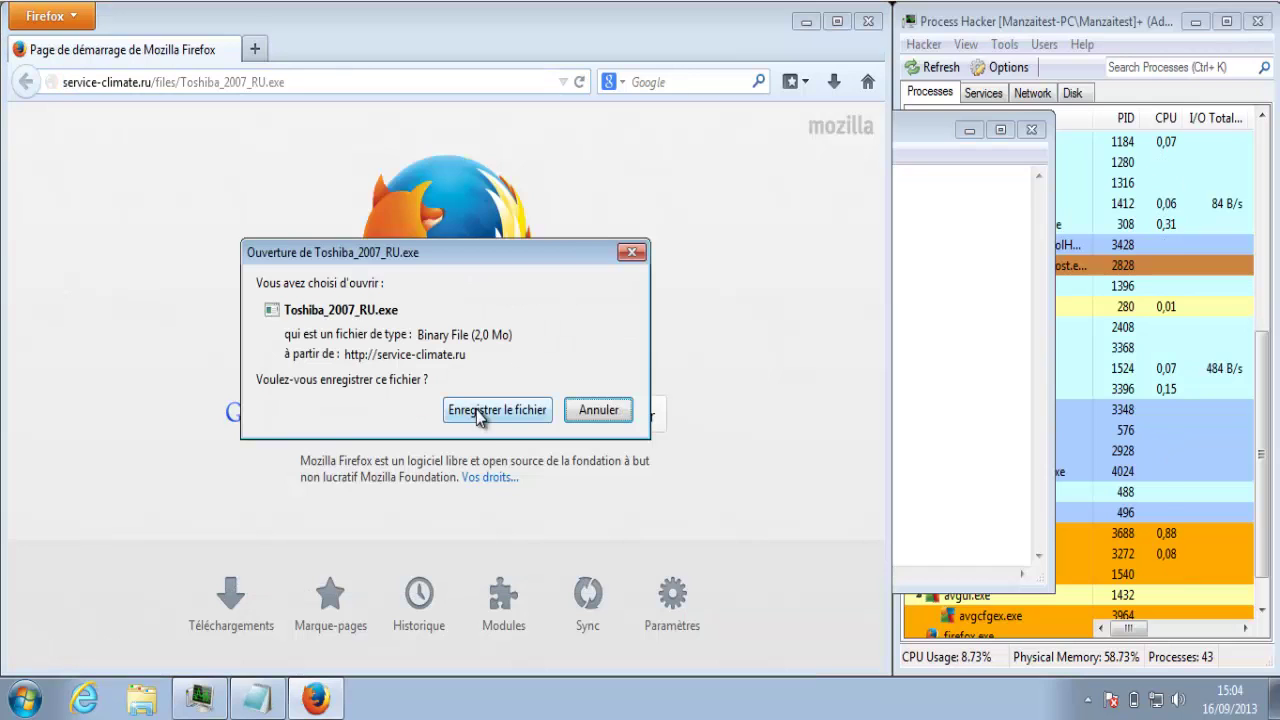
click(483, 425)
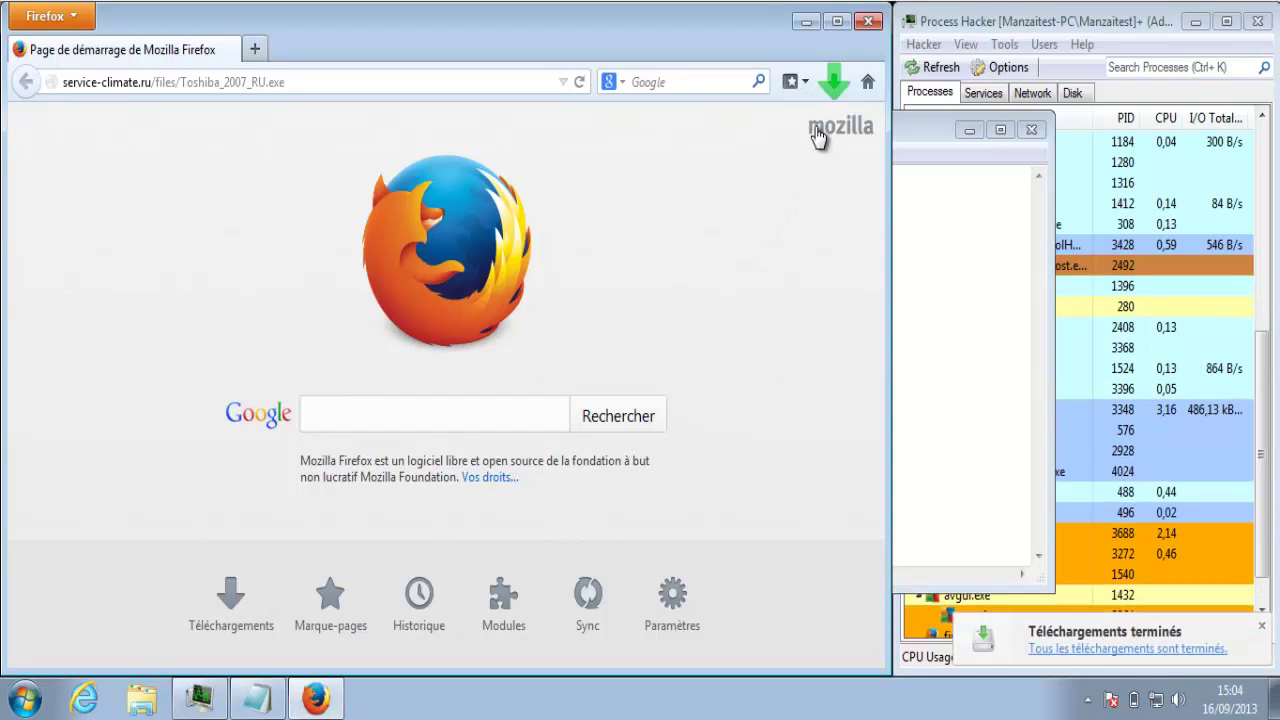
Launch the downloaded Toshiba_2007_RU.exe and reposition its Macromedia Flash Player 8 window
click(835, 86)
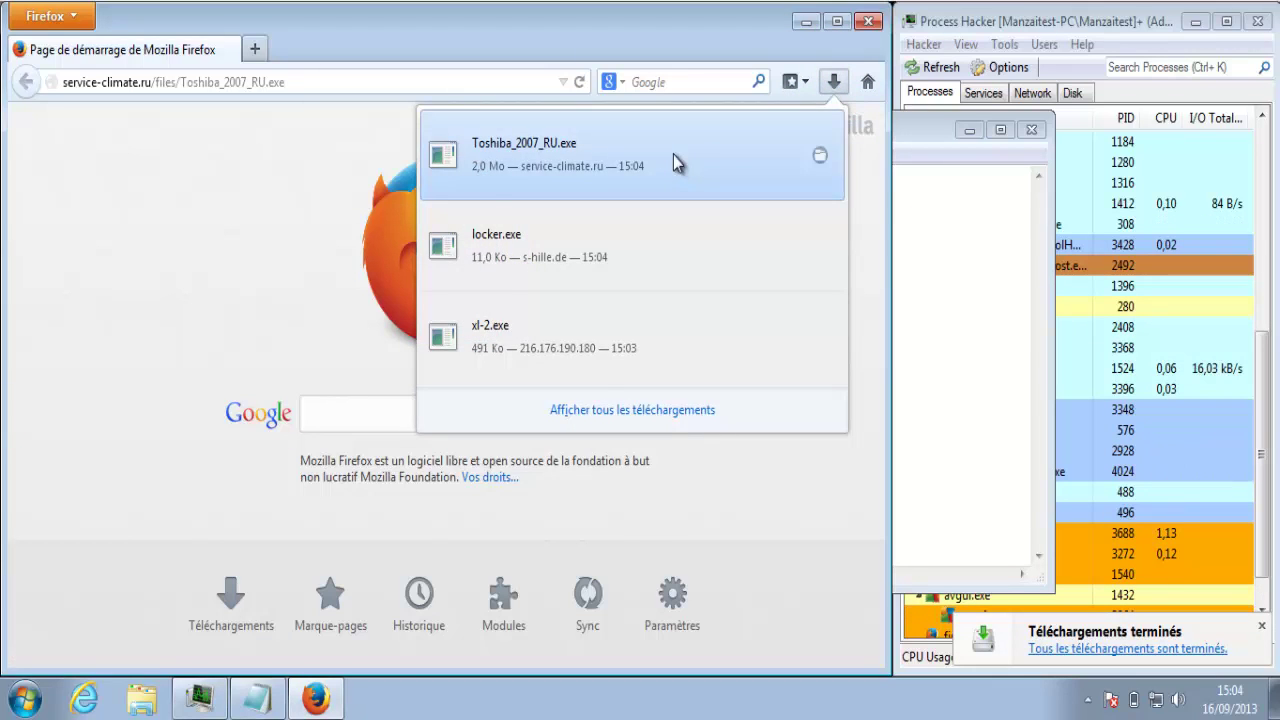
click(674, 158)
click(692, 358)
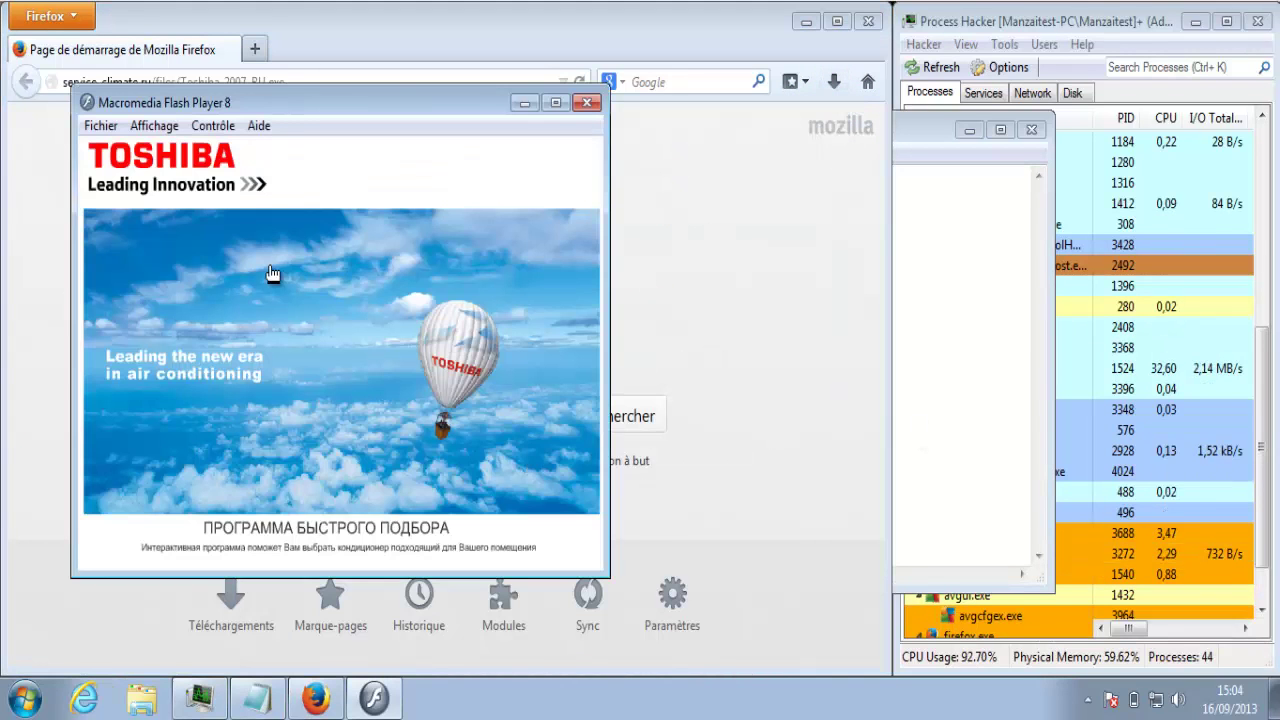
drag(331, 102, 516, 100)
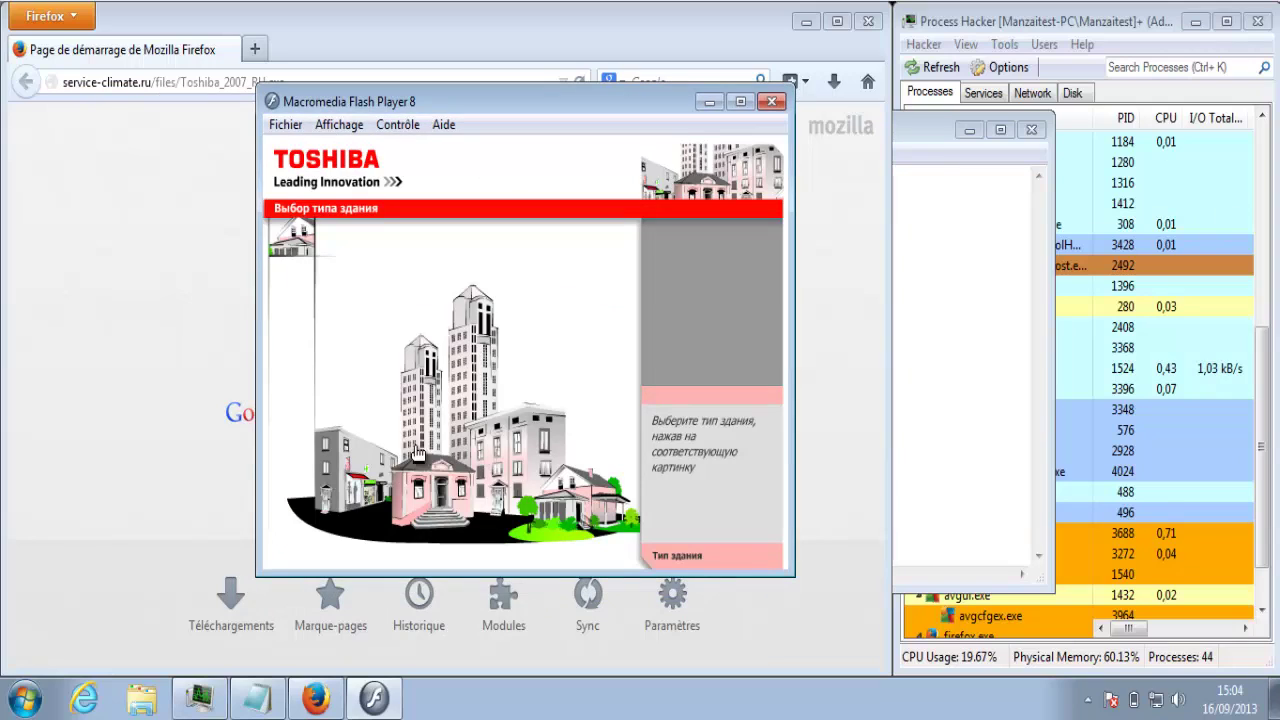
Explore the building-type and room-type choices in the Toshiba program, including the Спальня option, and close it
click(355, 465)
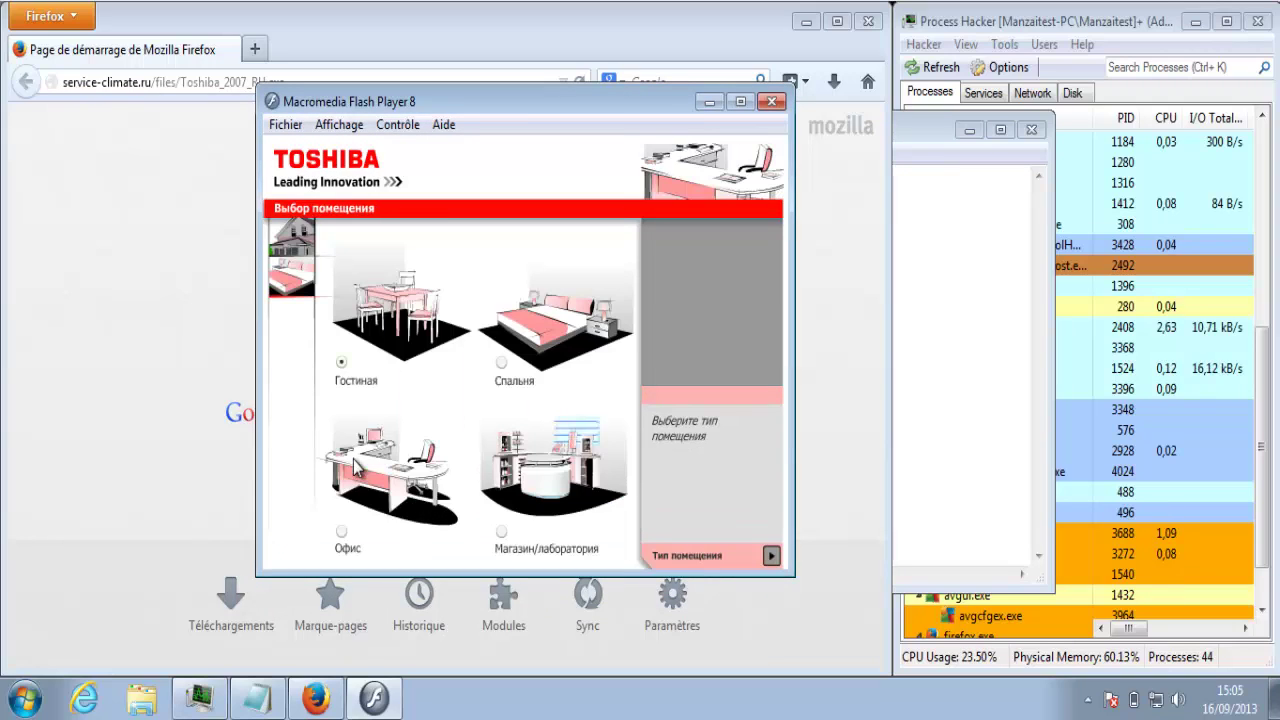
click(342, 363)
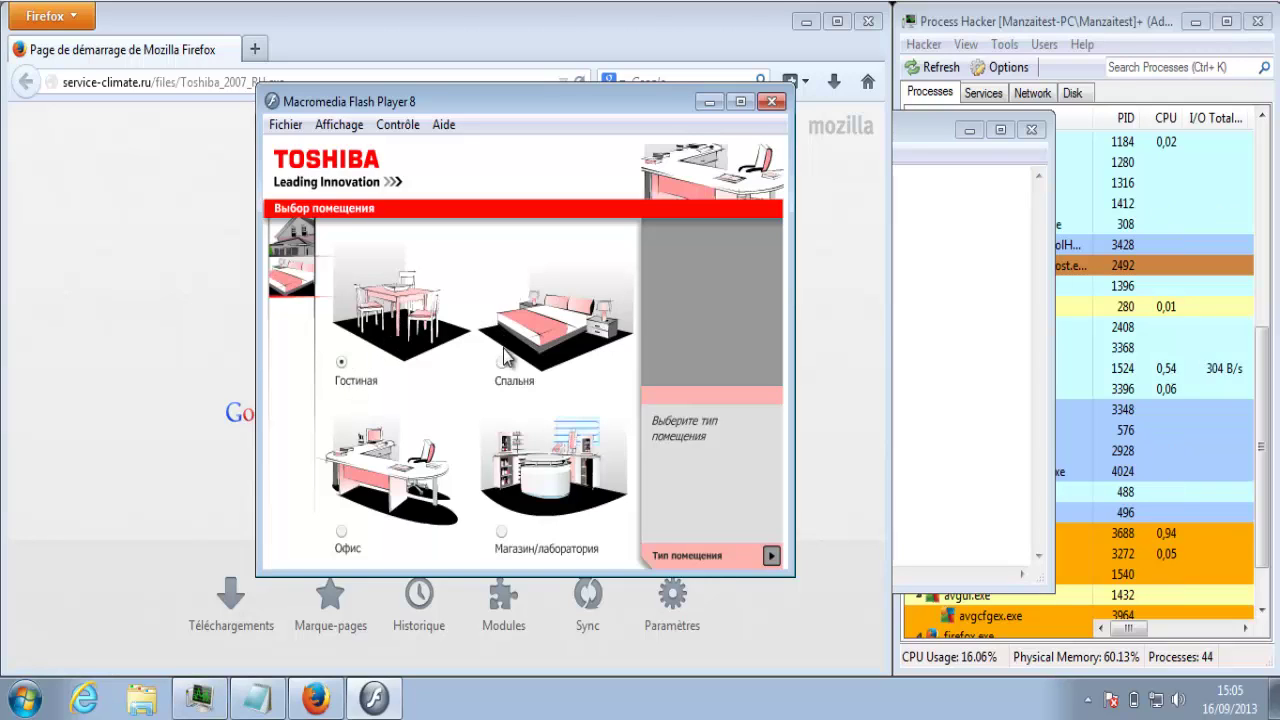
click(502, 361)
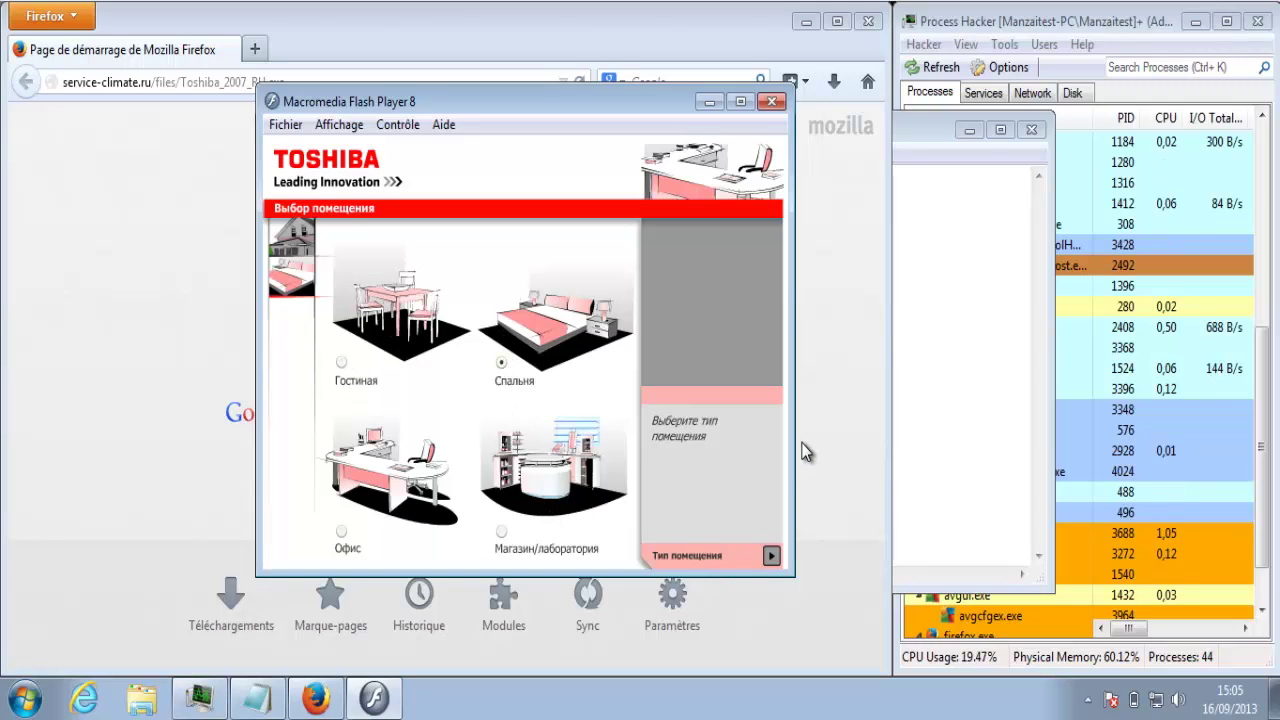
click(298, 236)
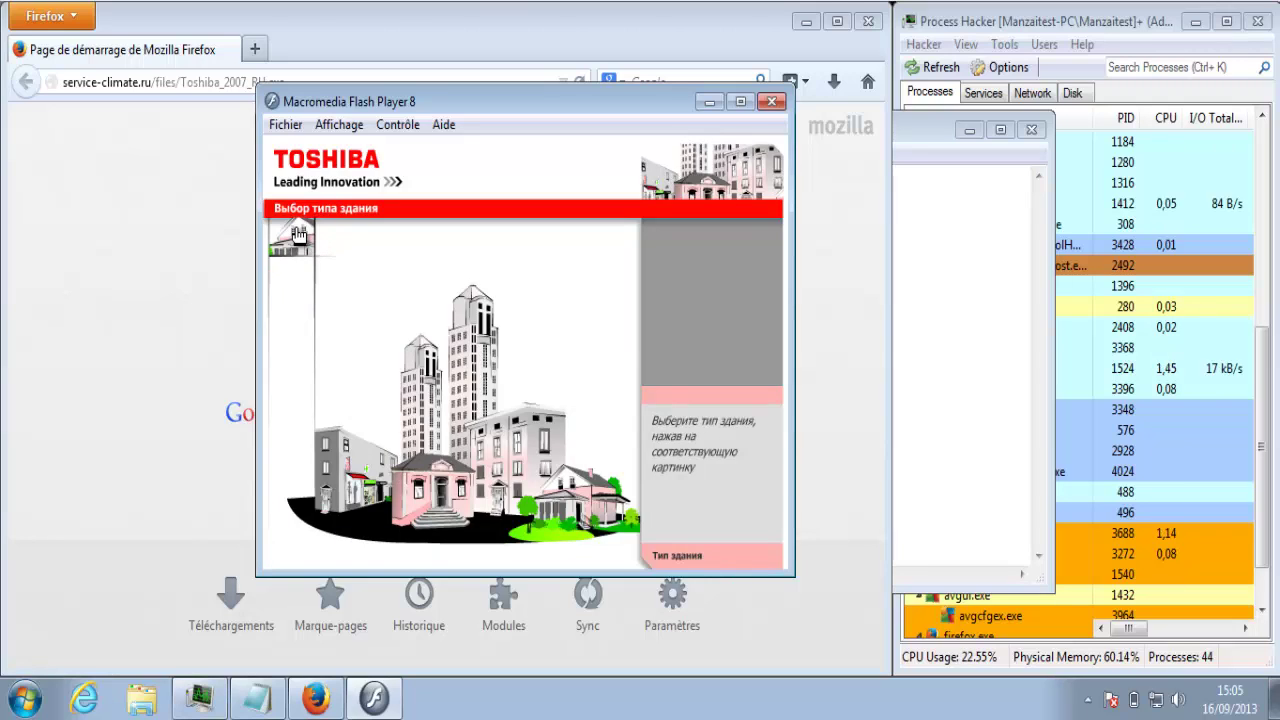
click(421, 393)
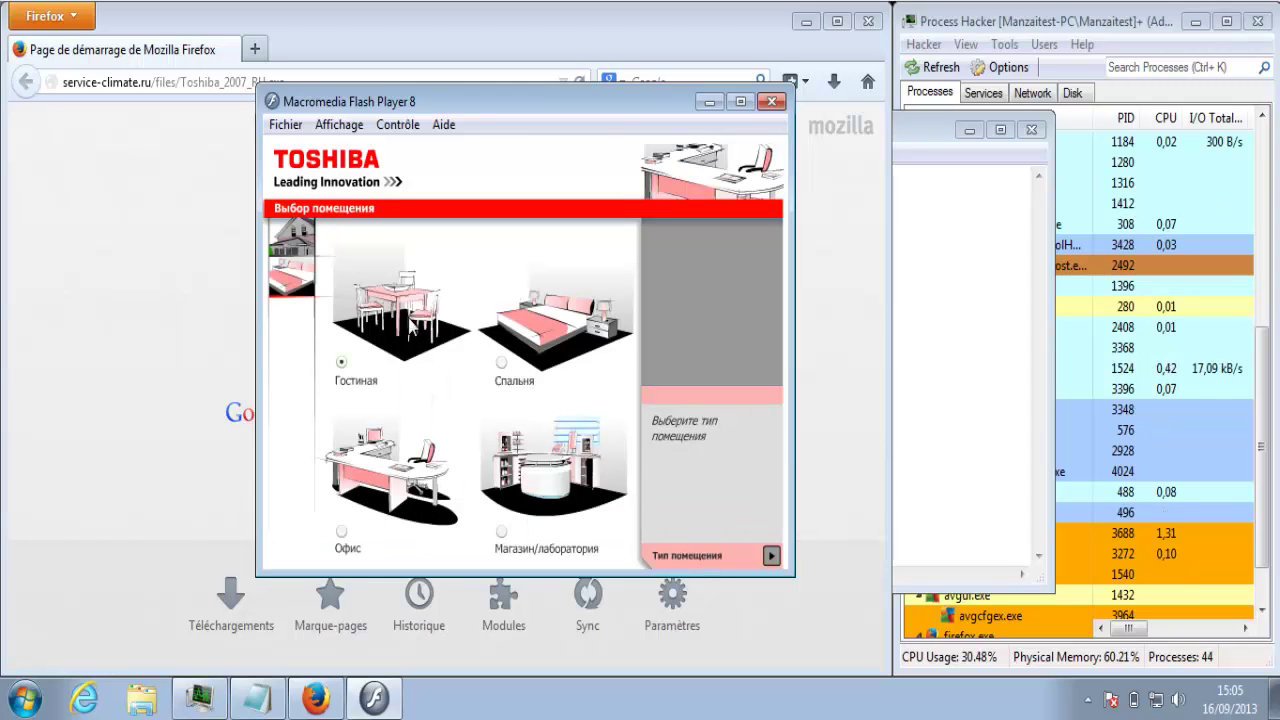
click(278, 252)
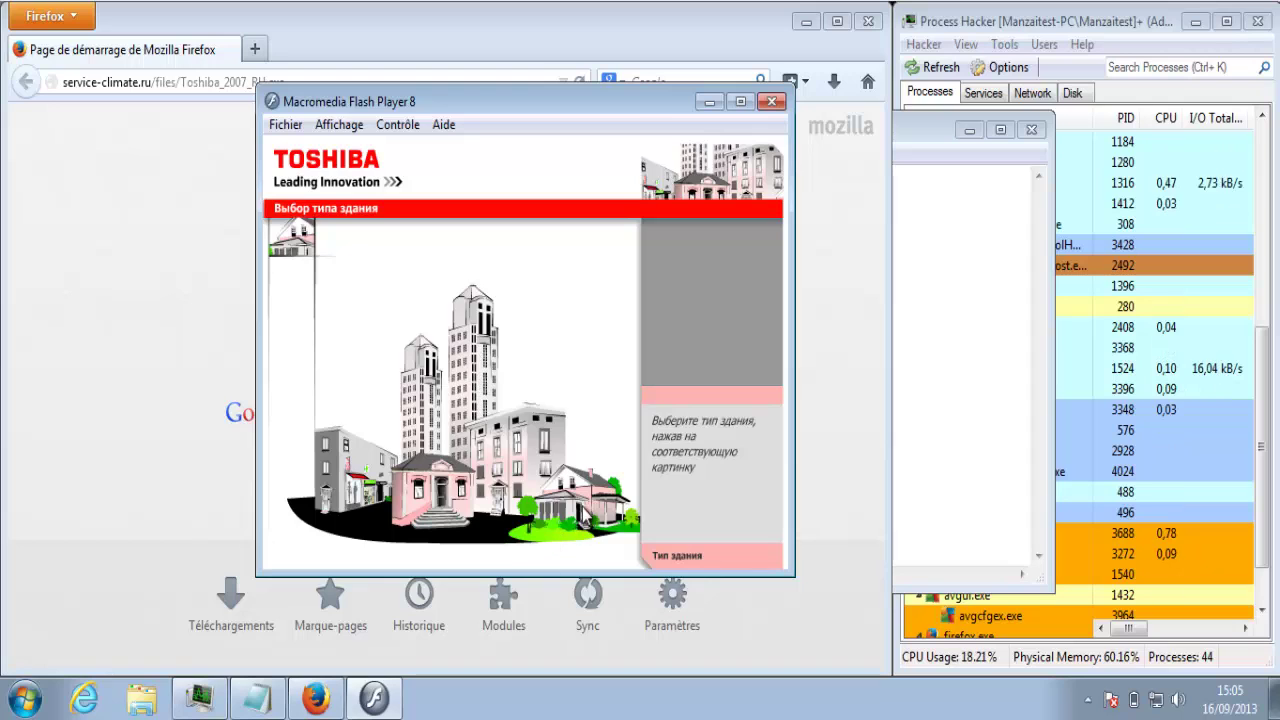
click(585, 518)
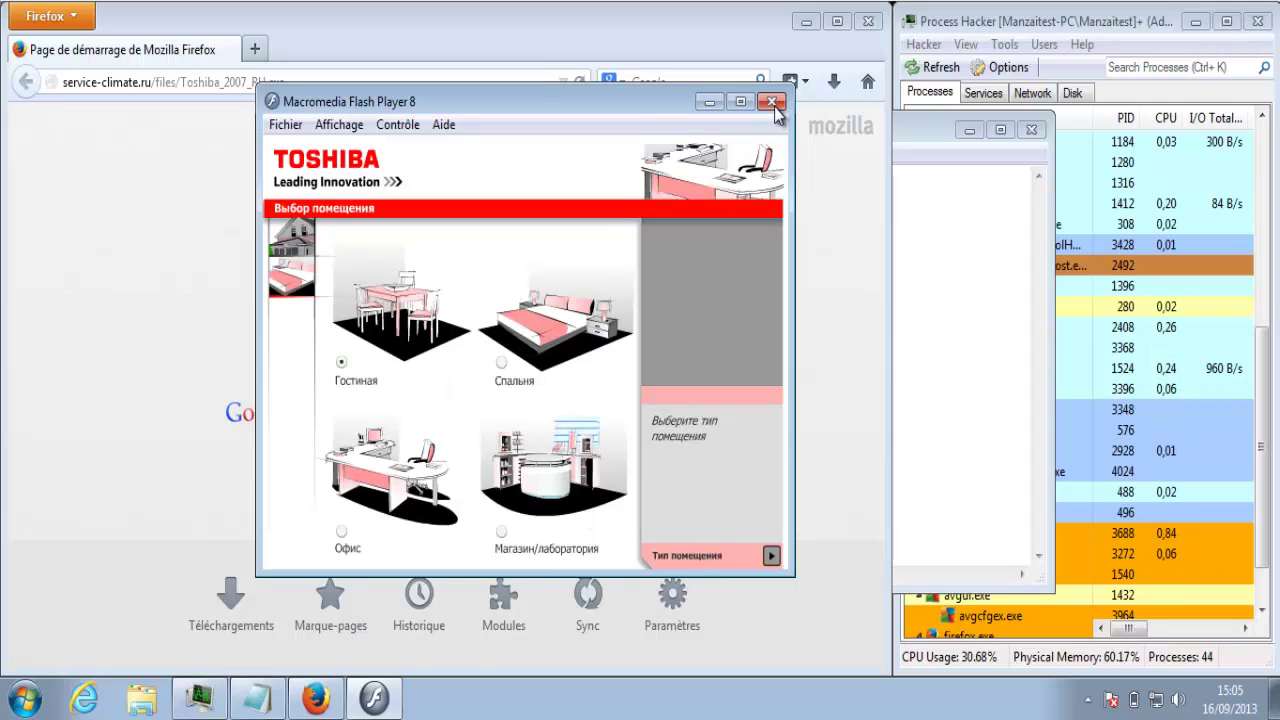
click(773, 102)
Mark entry 8 in the url list with "x"
click(257, 698)
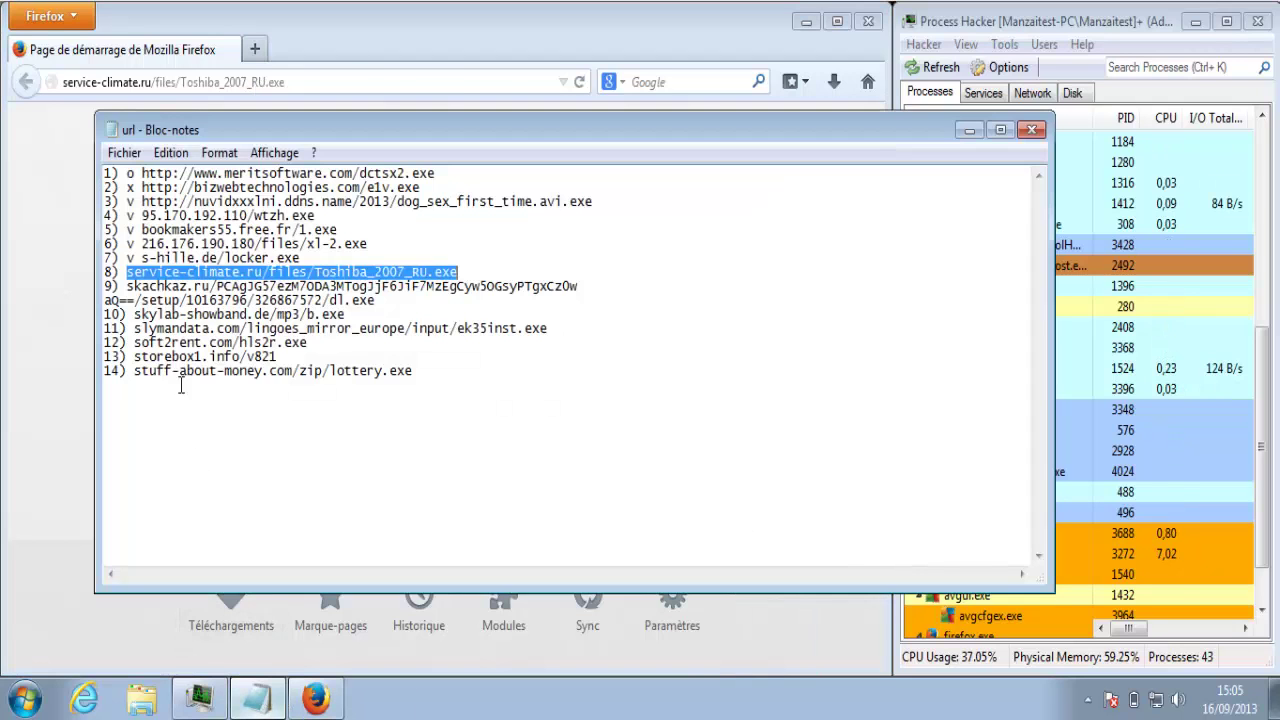
click(124, 272)
text(x)
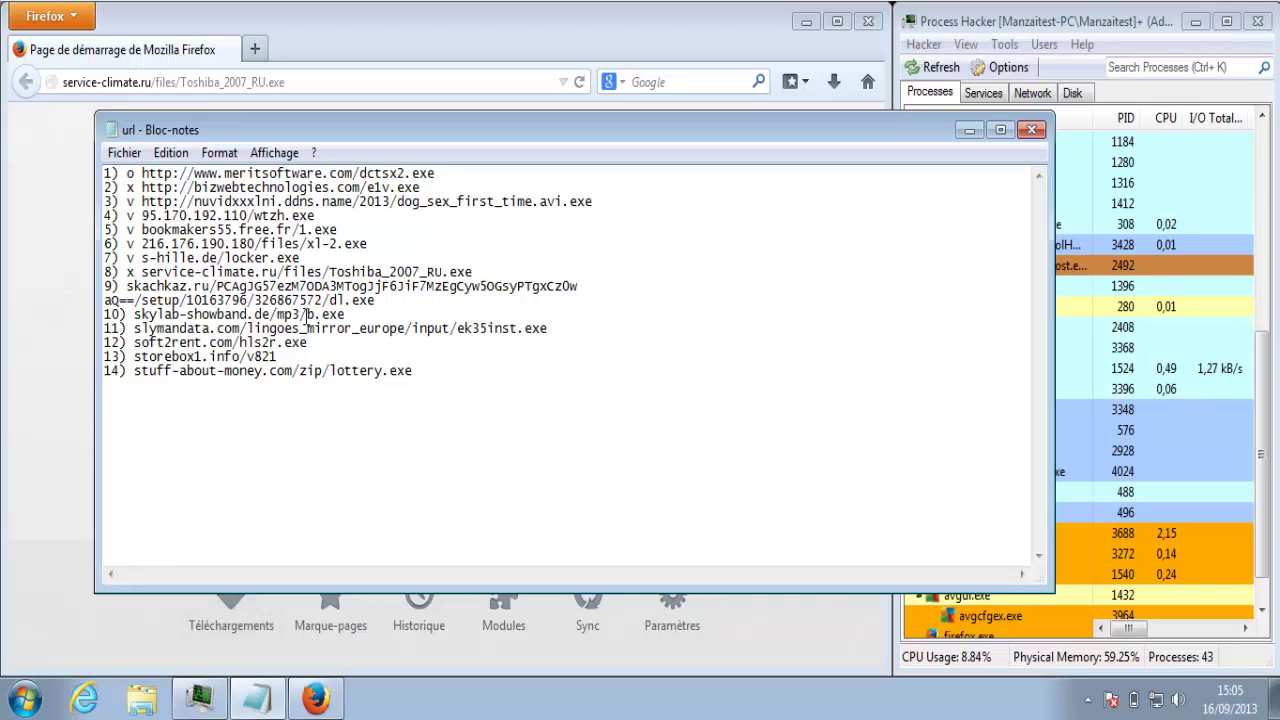
Open the ninth URL, the two-line skachkaz.ru link ending in dl.exe, in Firefox and save the offered file
drag(378, 300, 152, 288)
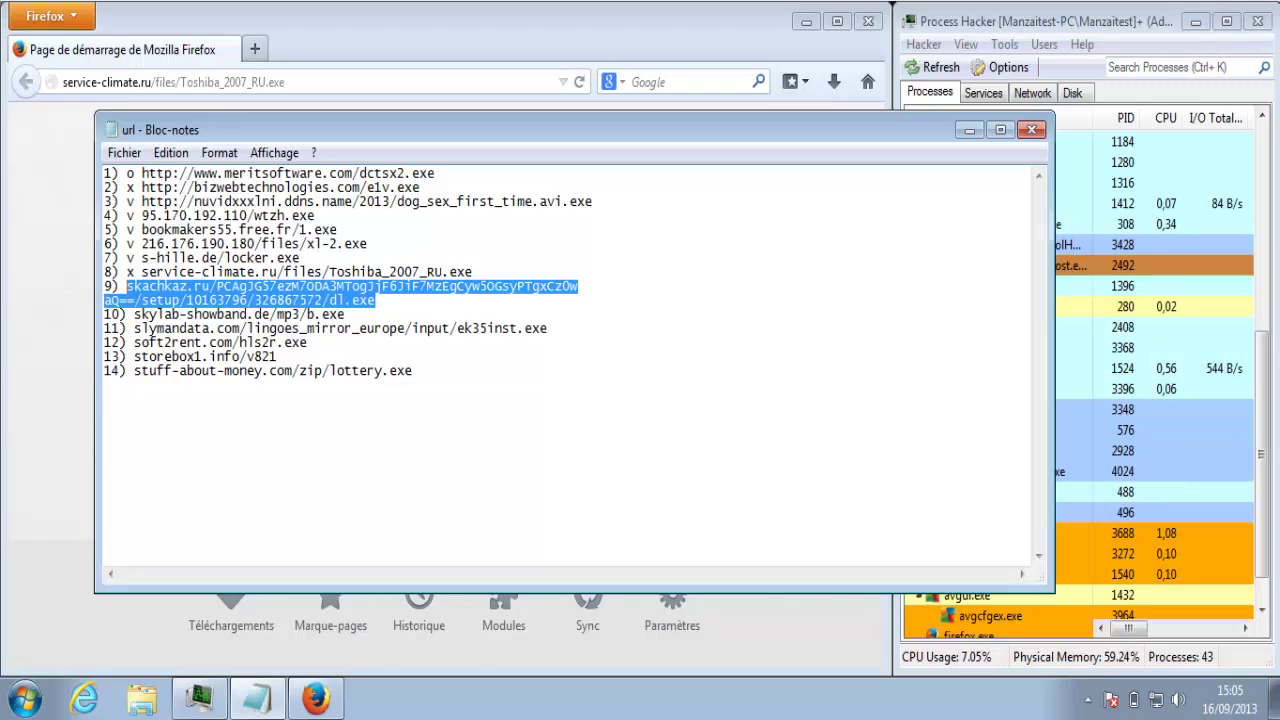
key(F10)
click(1119, 522)
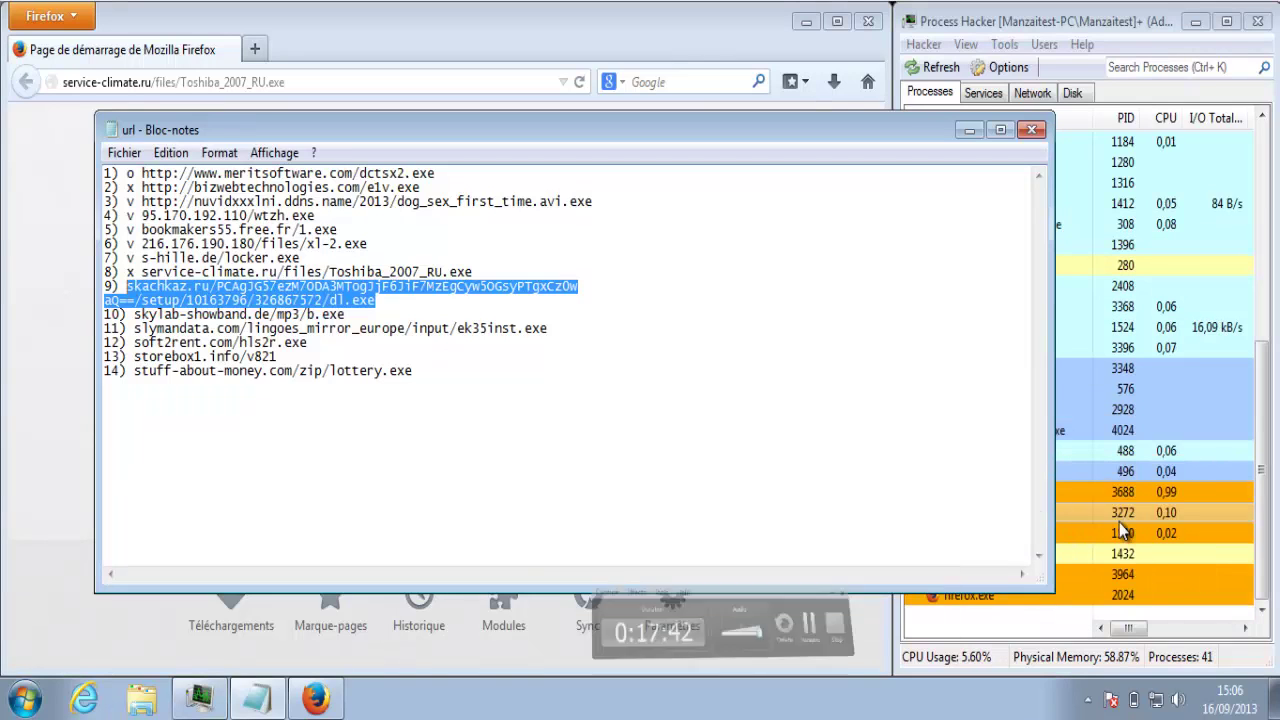
click(834, 640)
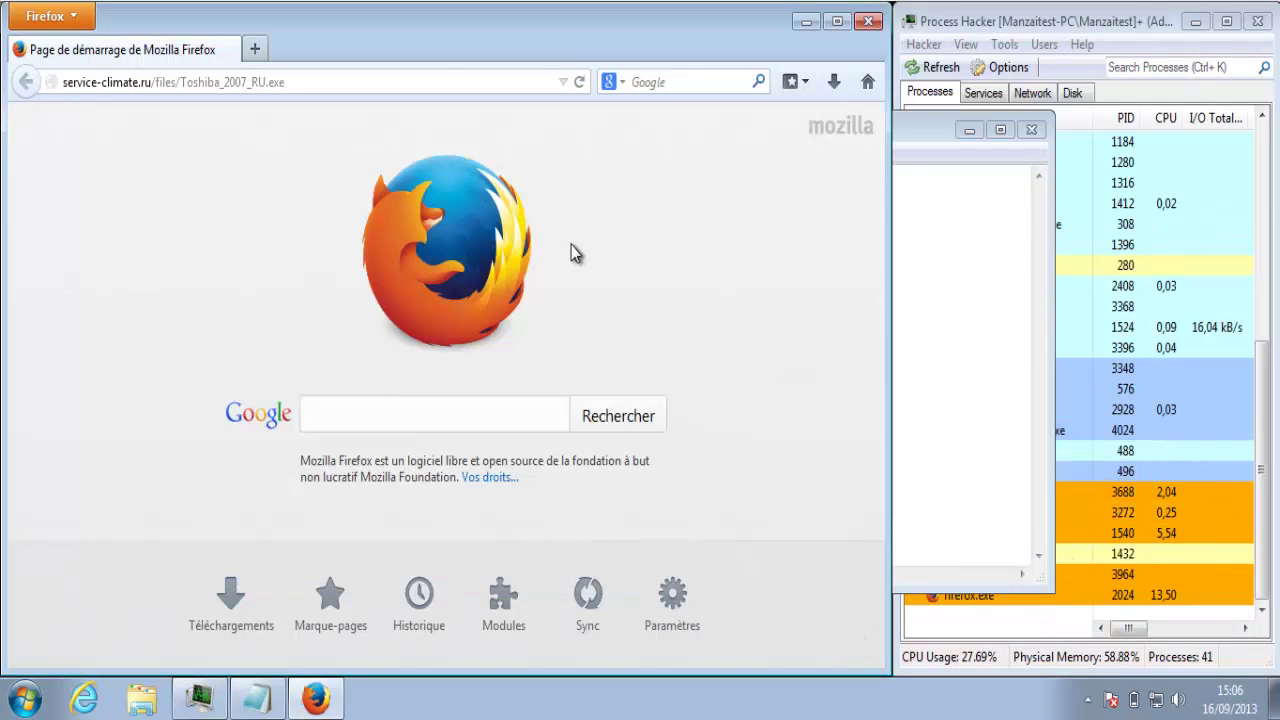
click(442, 80)
key(Return)
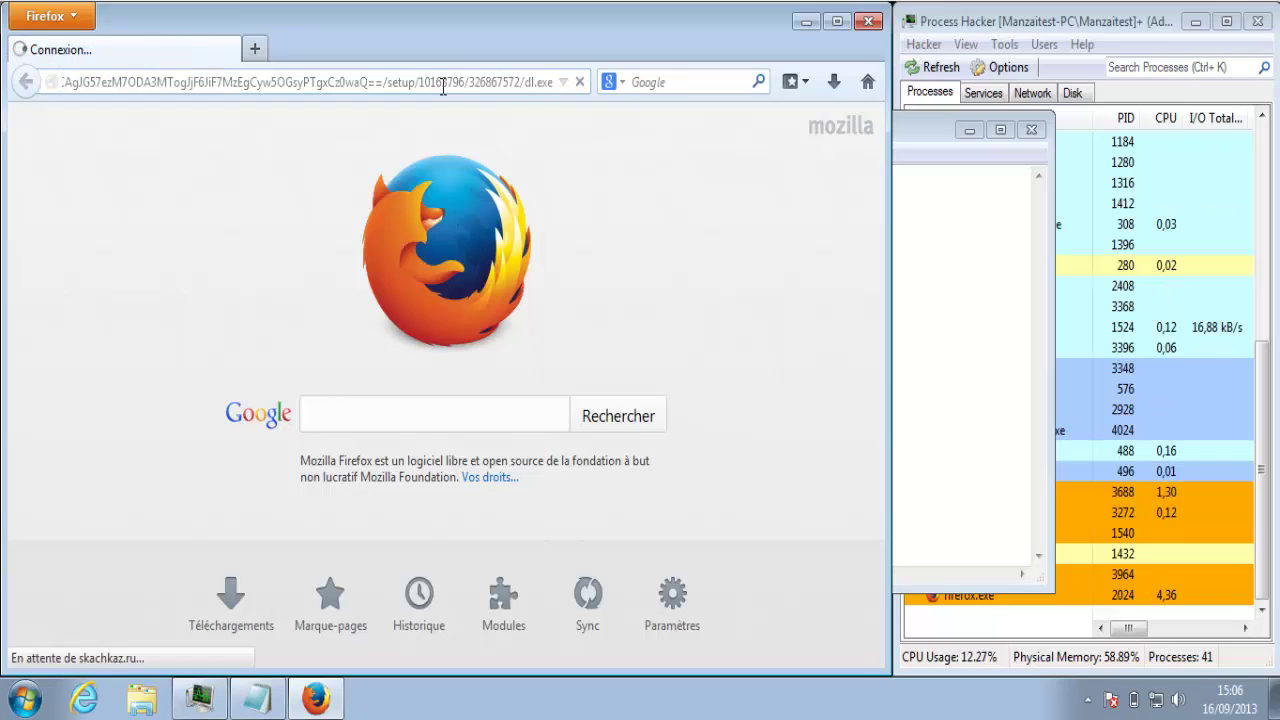
click(497, 410)
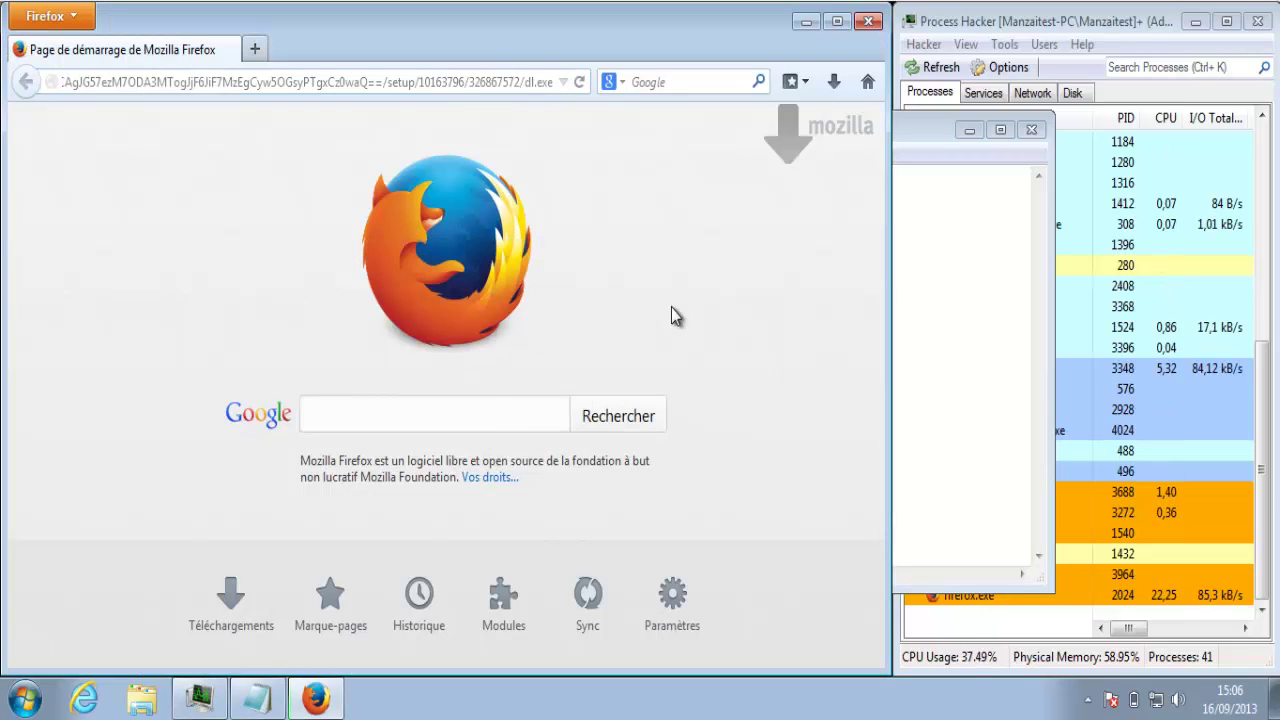
Have AVG remove the threat in the downloaded dl.exe with Me protéger, and mark entry 9 in the url list with "v"
click(836, 83)
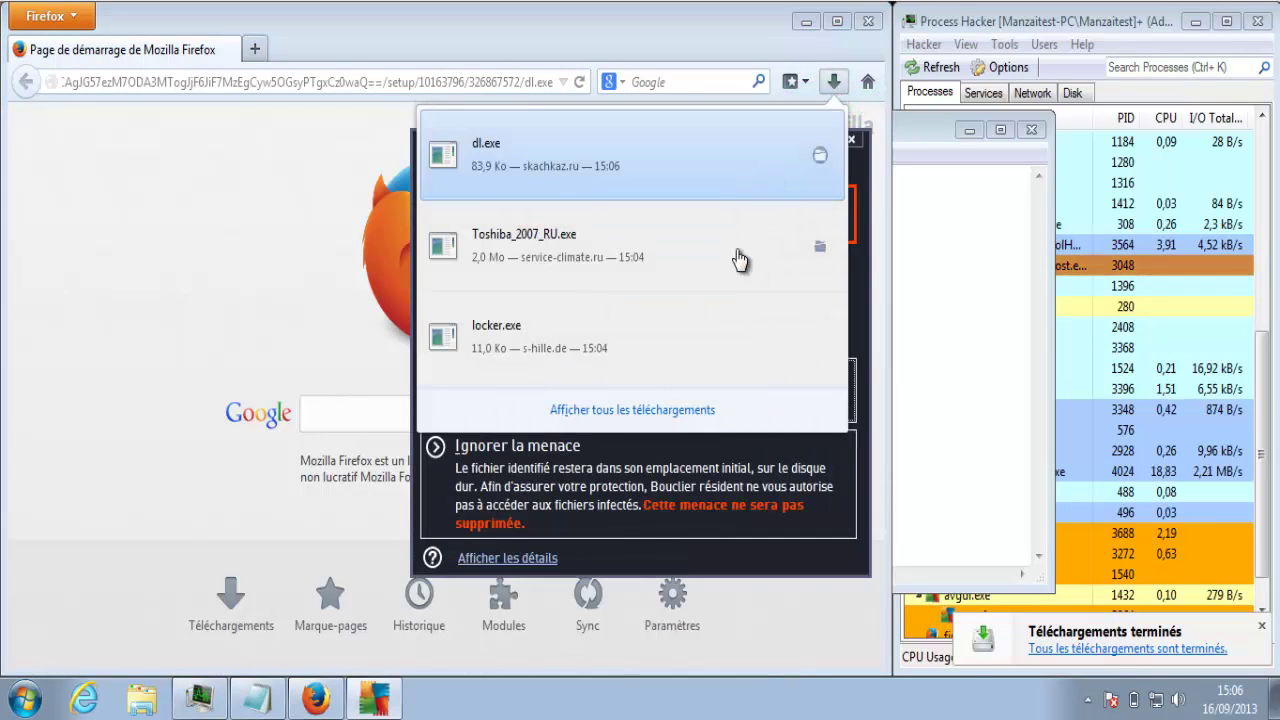
click(383, 349)
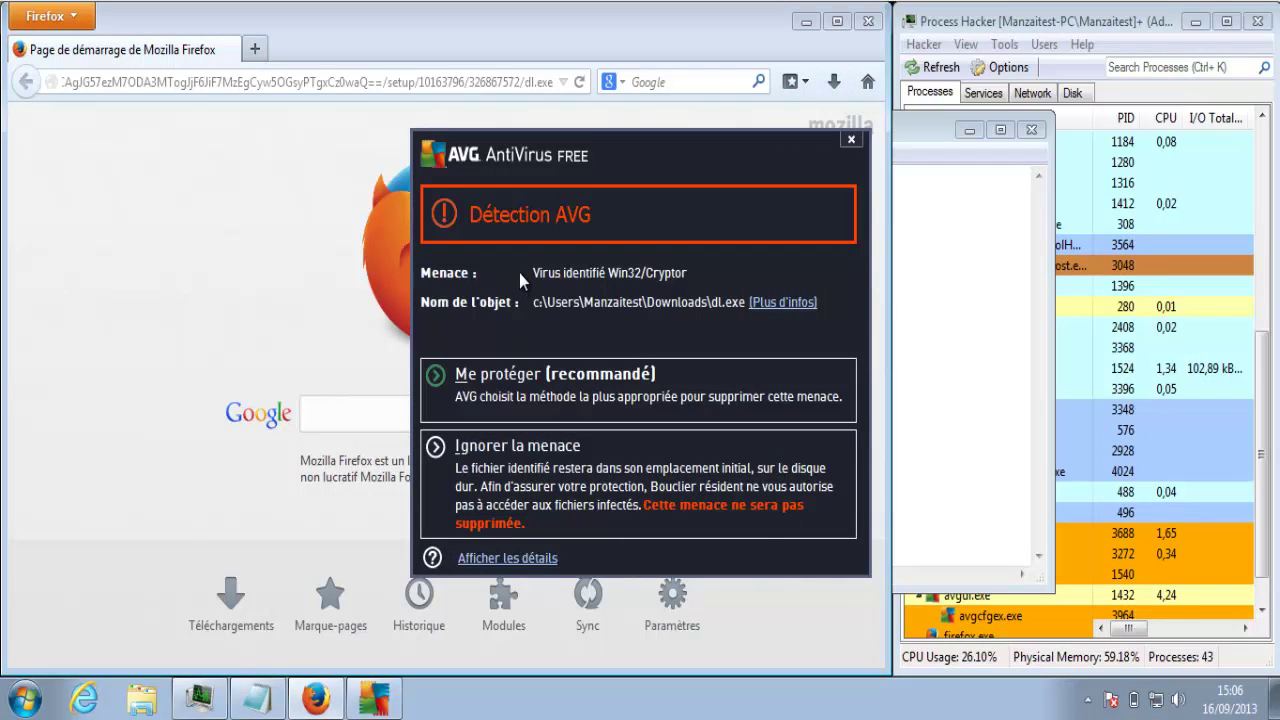
click(652, 380)
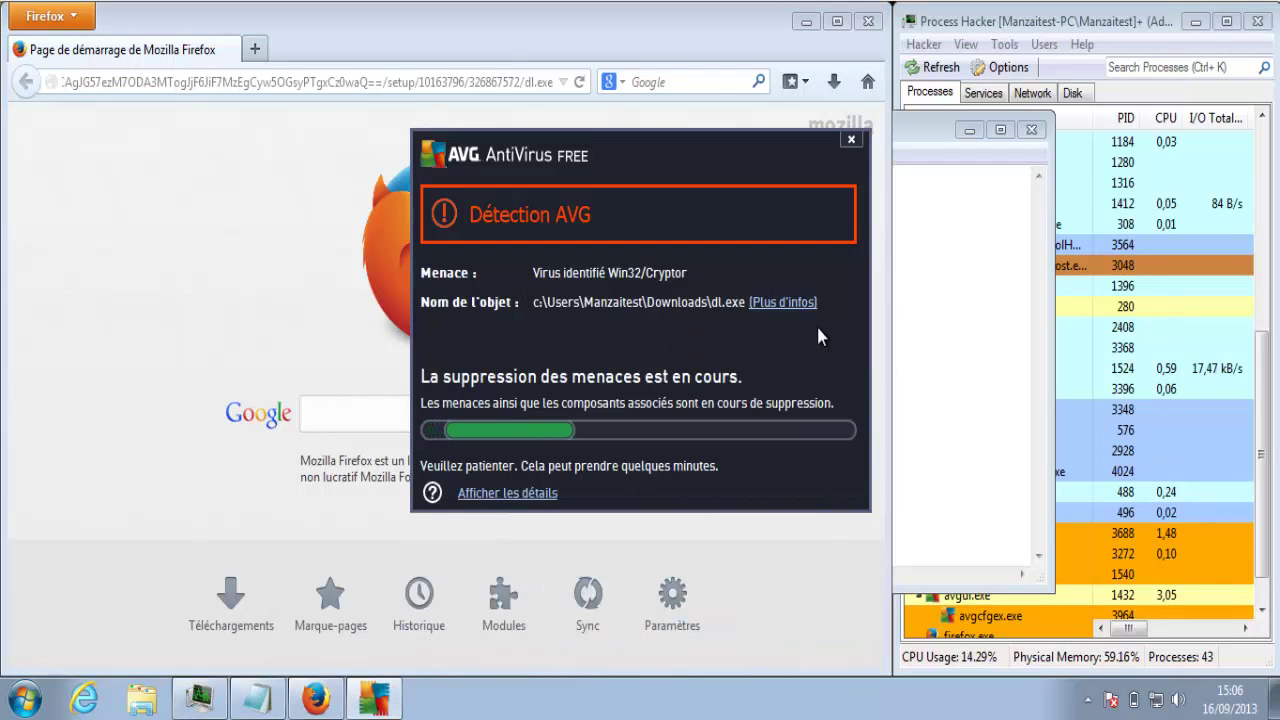
click(917, 304)
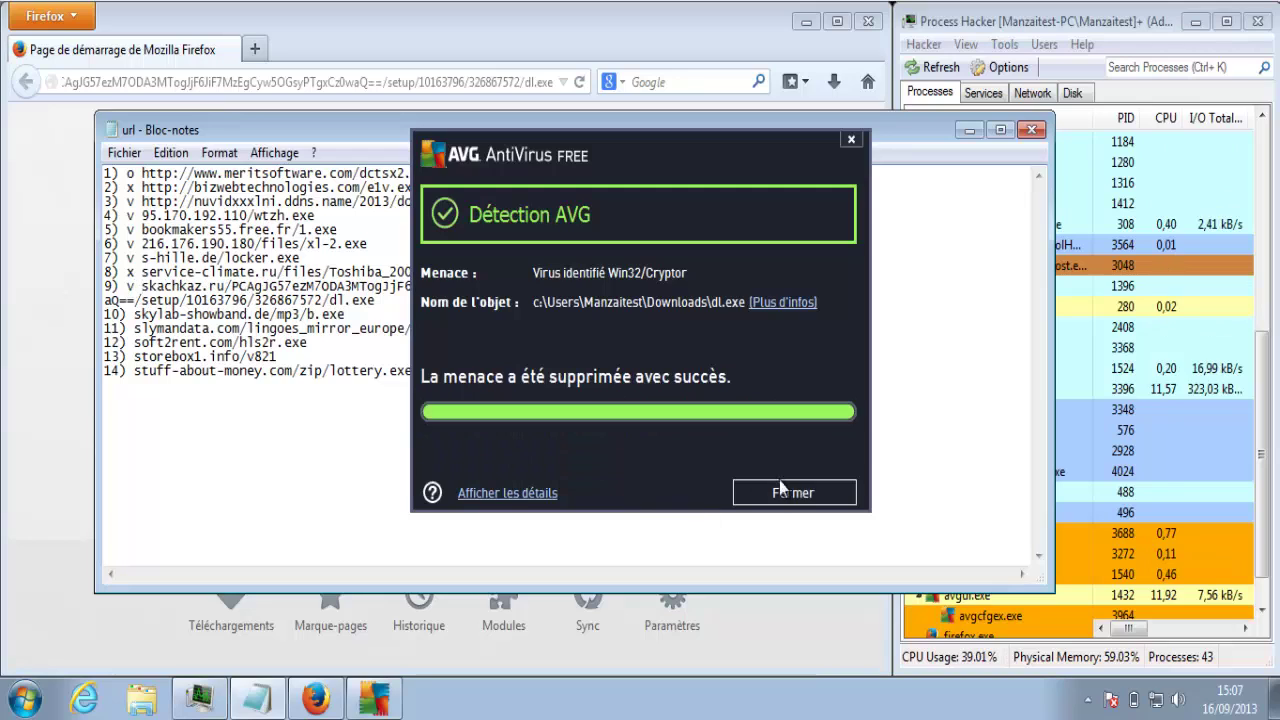
click(780, 484)
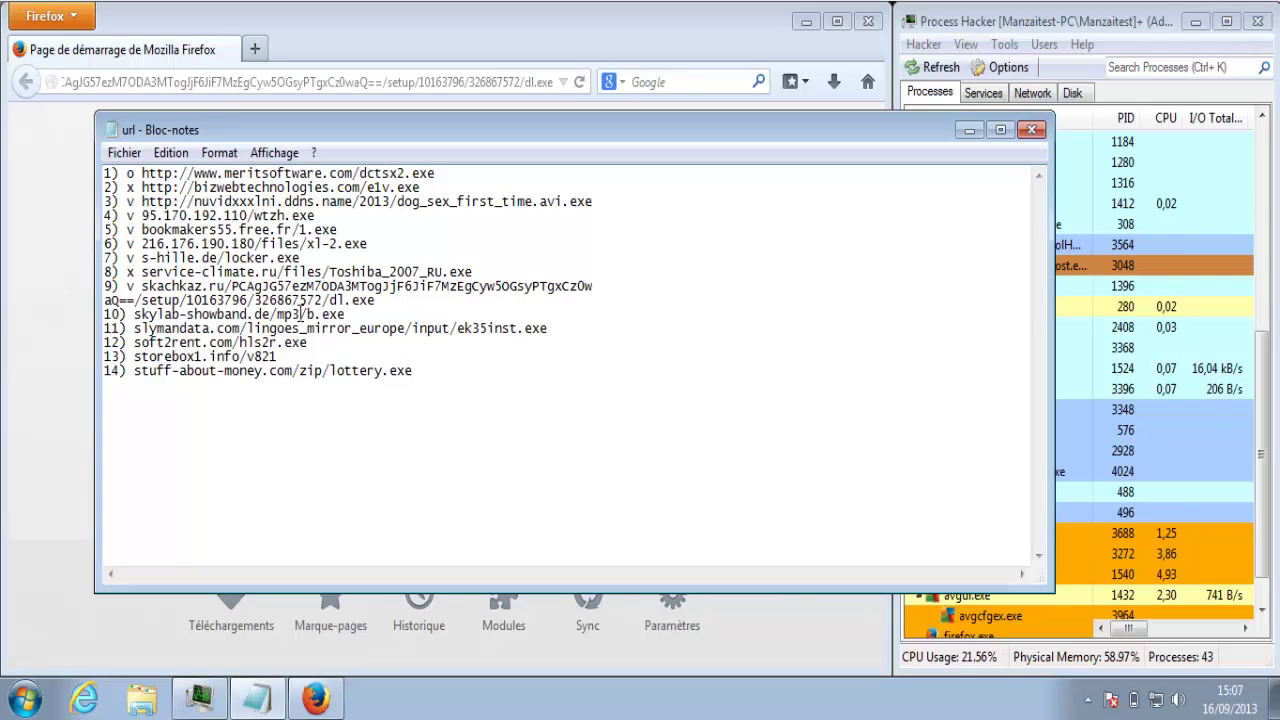
Open the tenth URL, skylab-showband.de/mp3/b.exe, in Firefox and save the offered file
drag(346, 314, 135, 316)
key(ctrl+c)
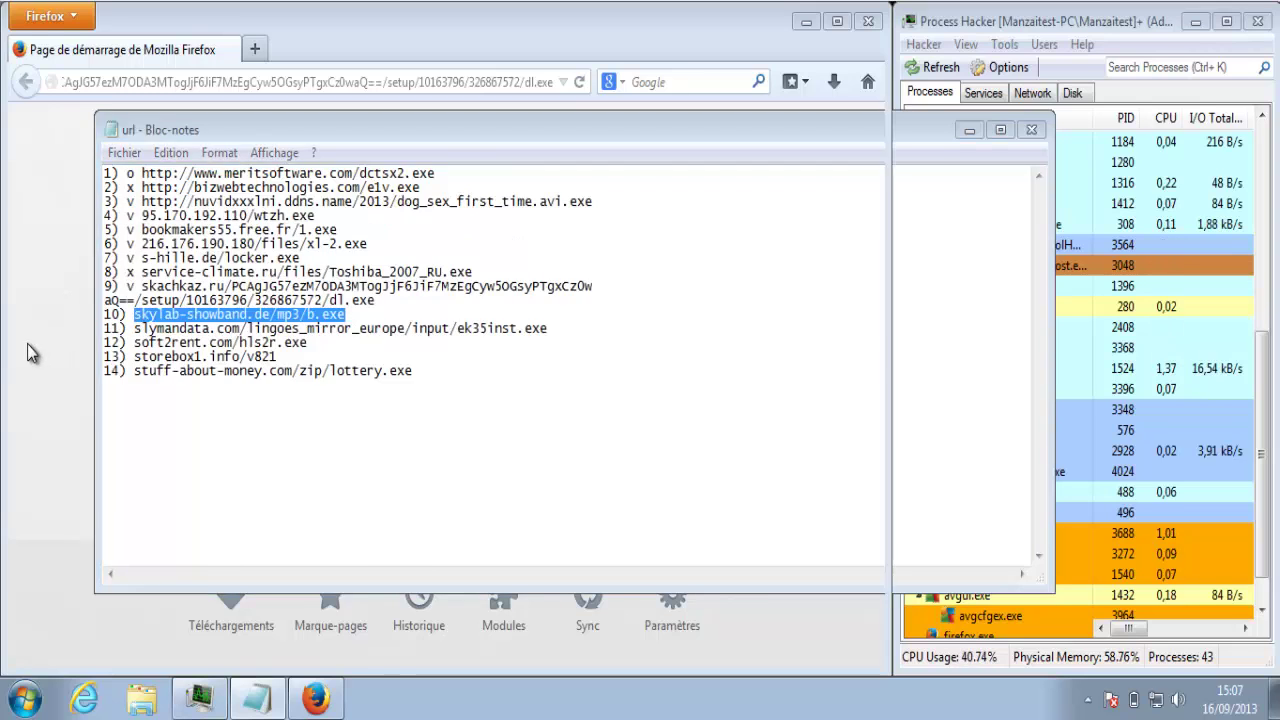
click(311, 58)
click(312, 81)
key(ctrl+v)
key(Return)
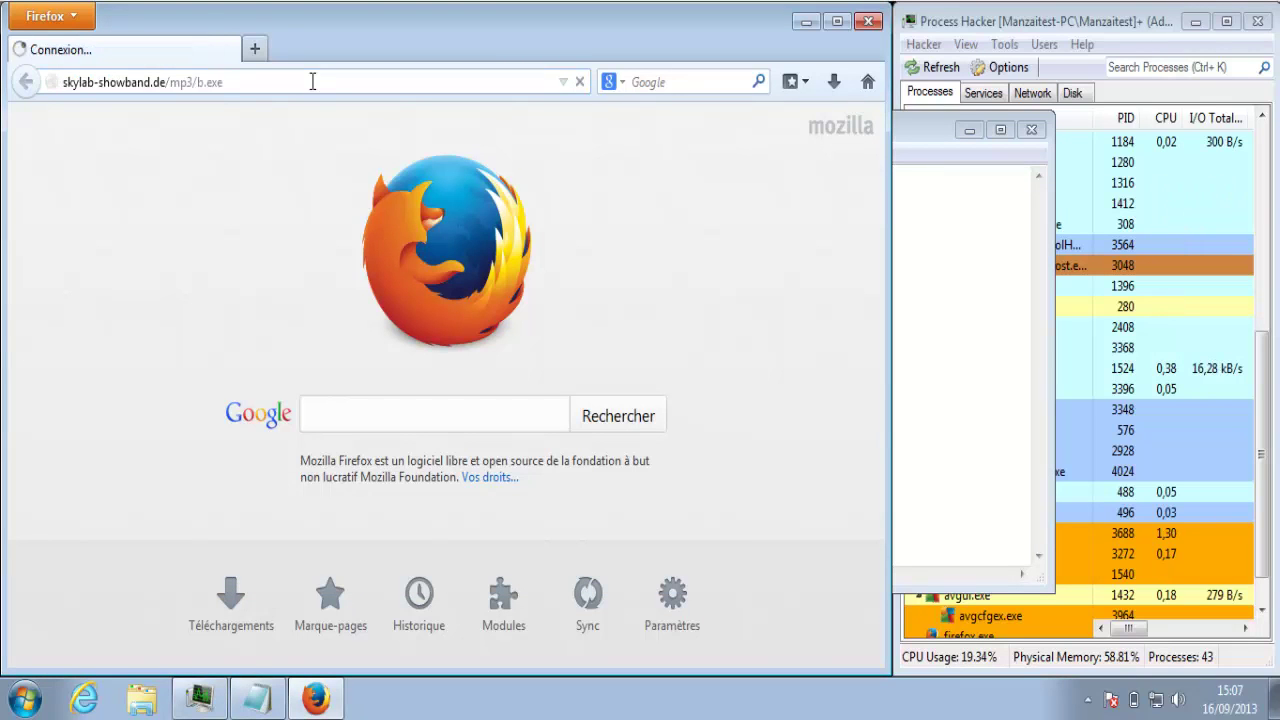
click(505, 412)
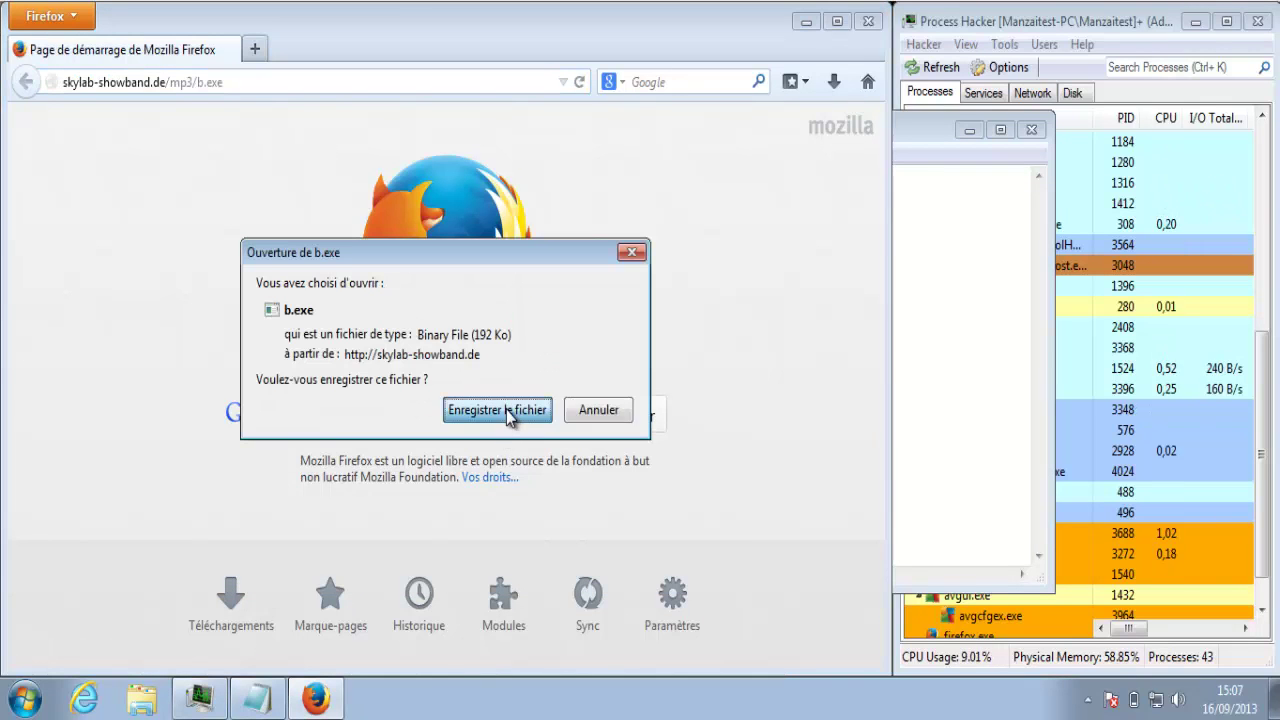
Launch the downloaded b.exe and have AVG remove the threat with Me protéger
click(833, 85)
click(729, 186)
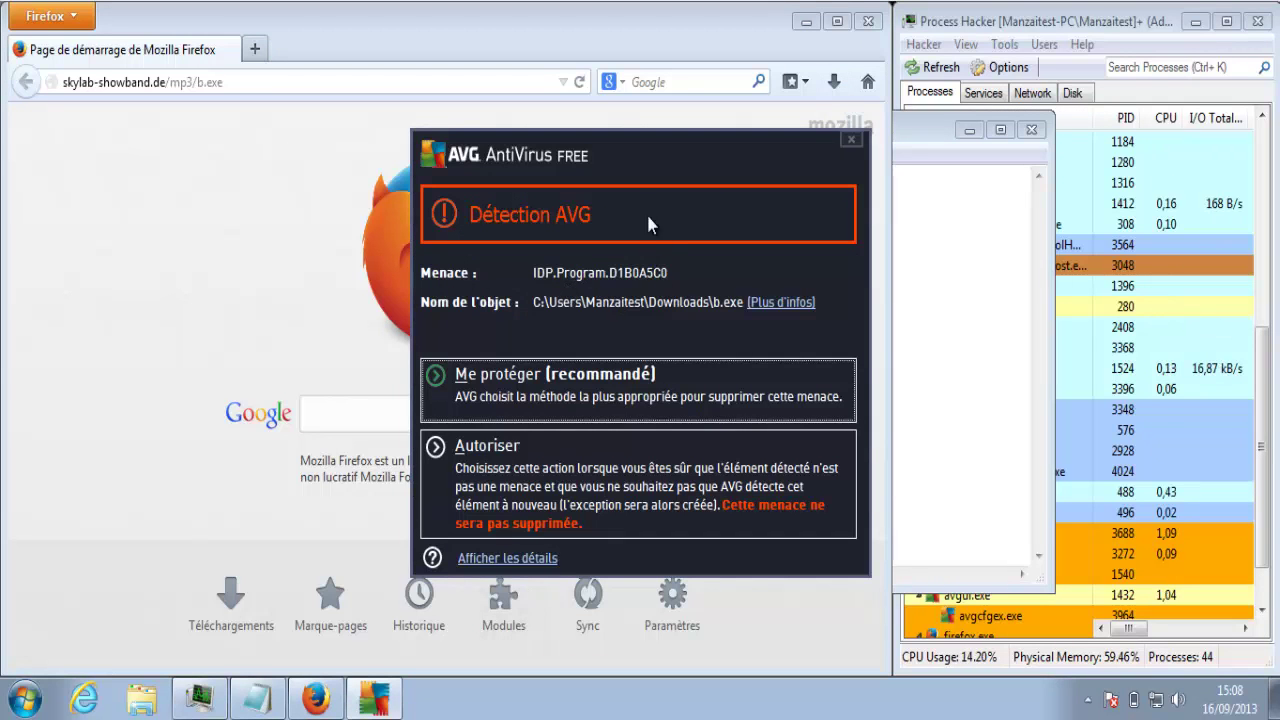
drag(636, 174, 391, 148)
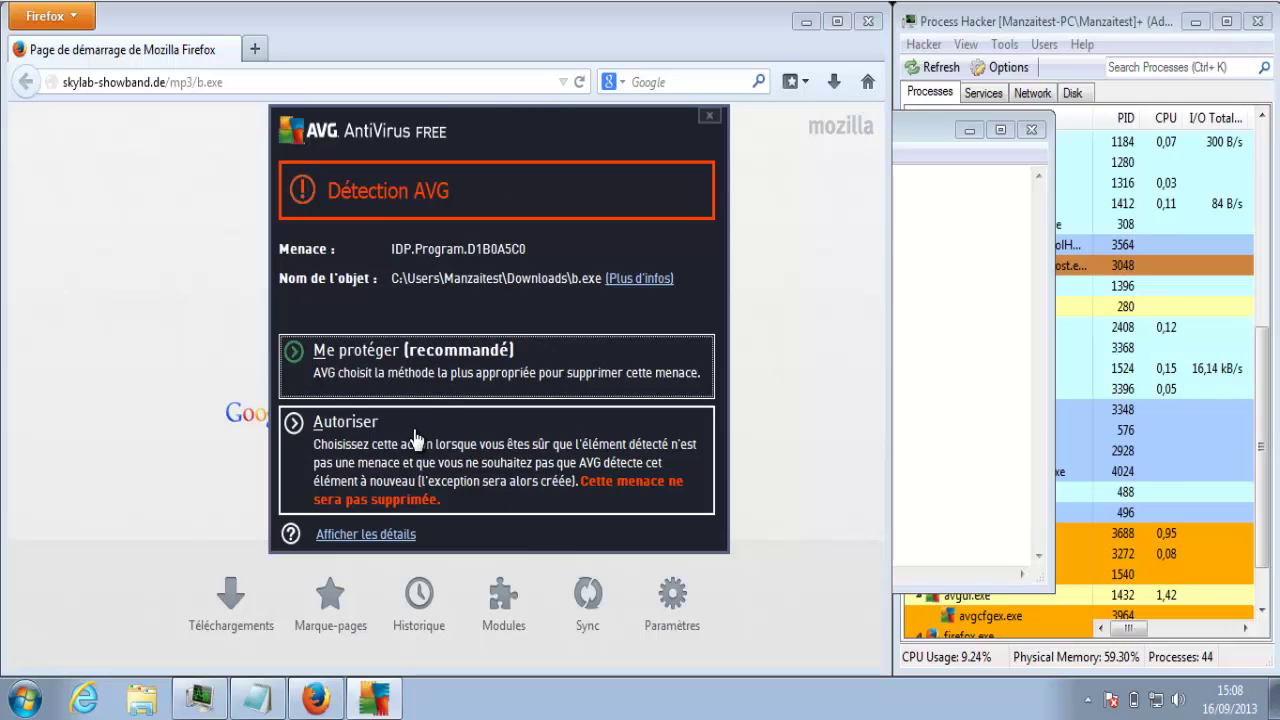
click(442, 366)
Mark entry 10 in the url list with "v", moving the AVG alert clear of the text, and close the alert
click(897, 372)
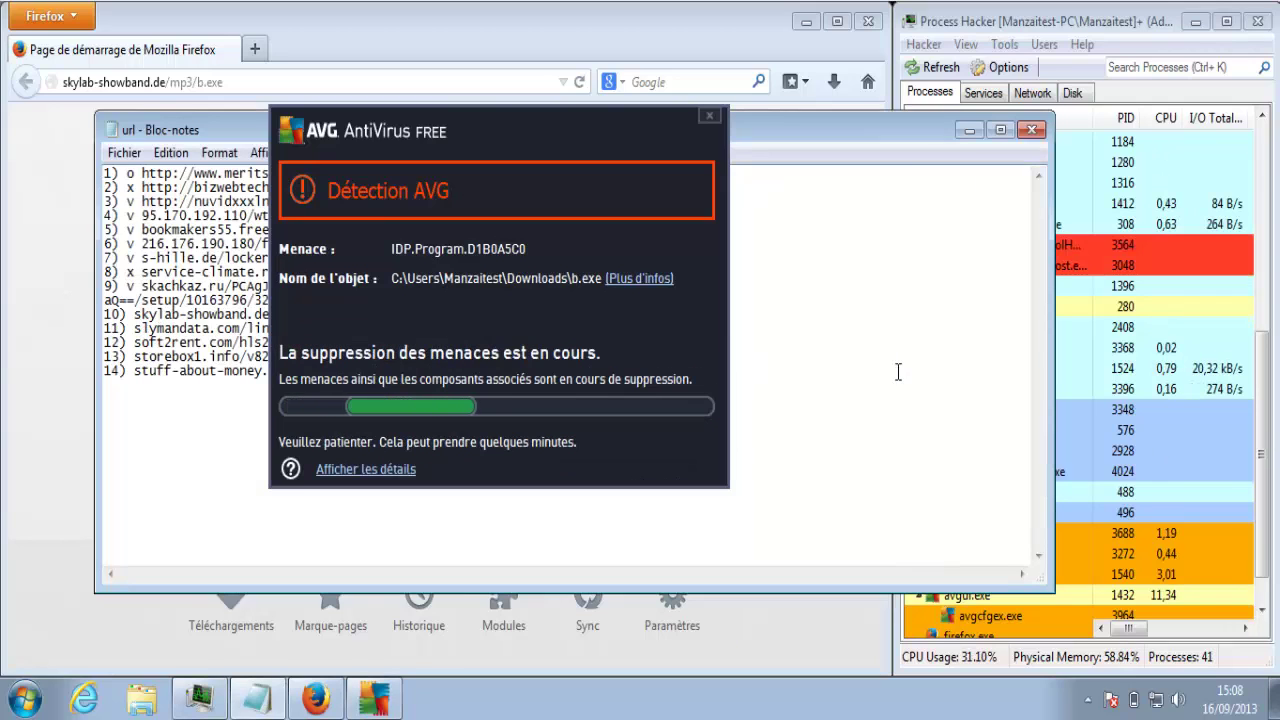
drag(528, 123, 834, 159)
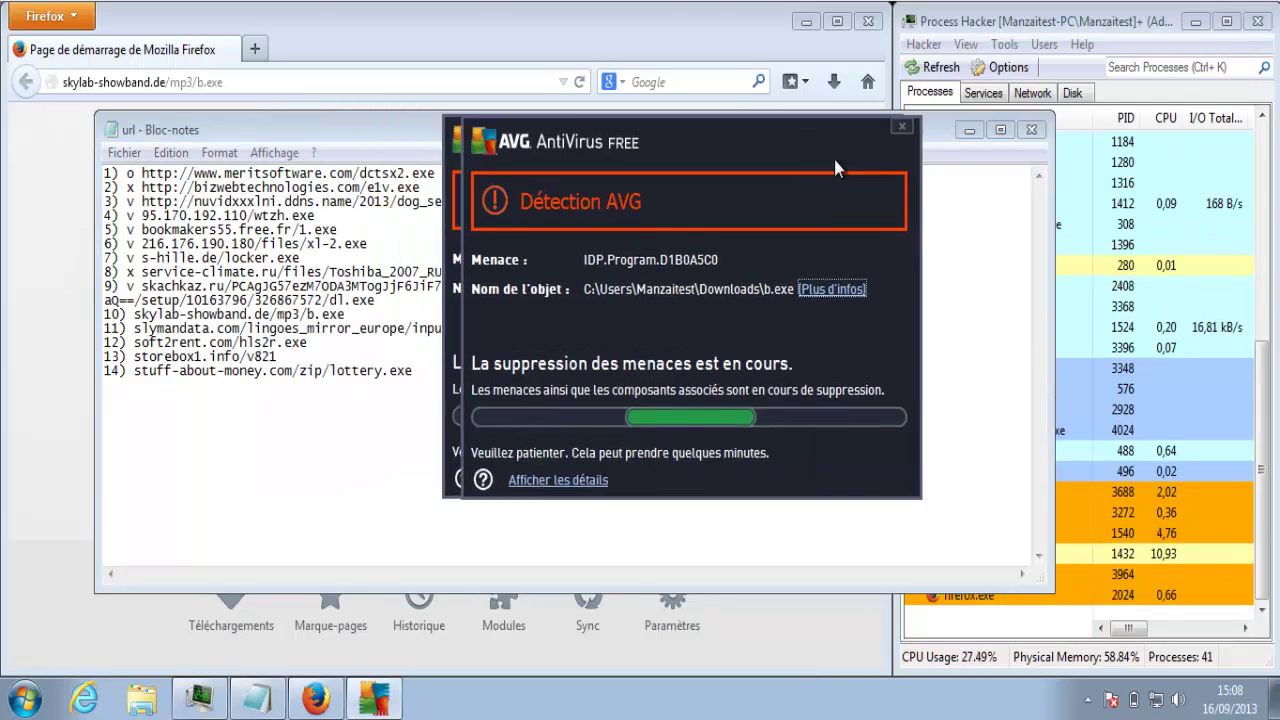
click(132, 314)
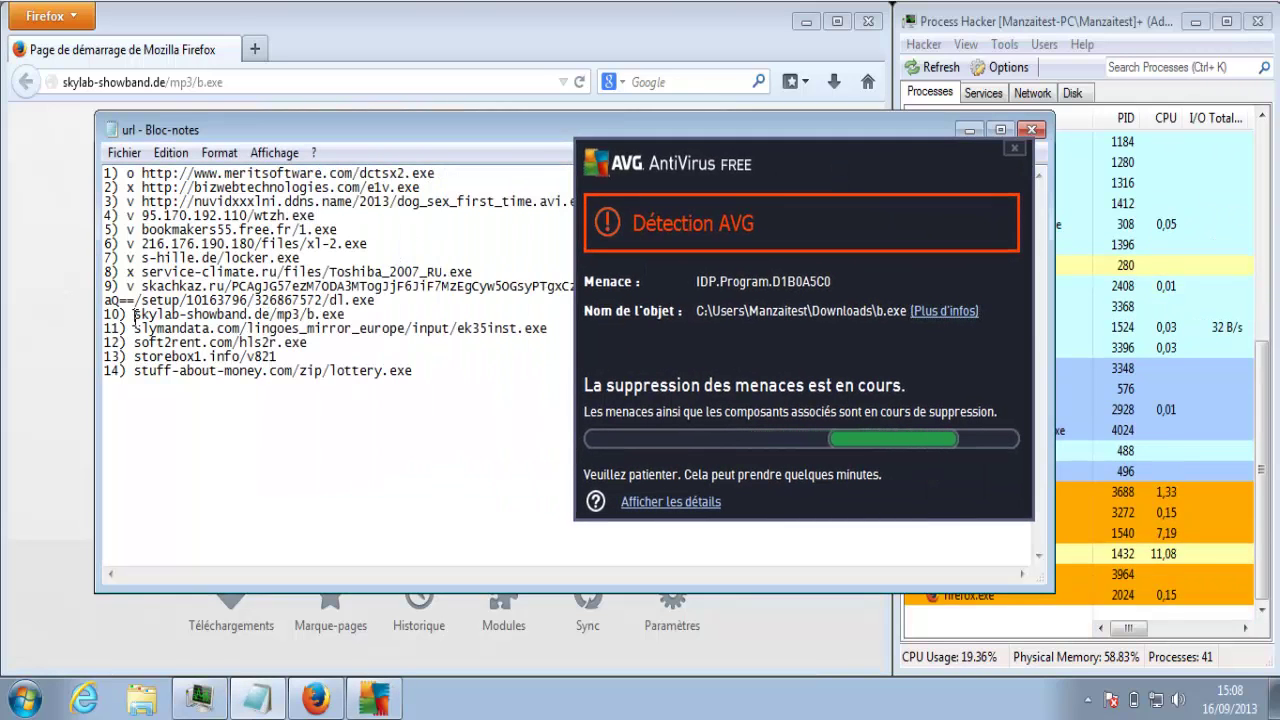
text(v)
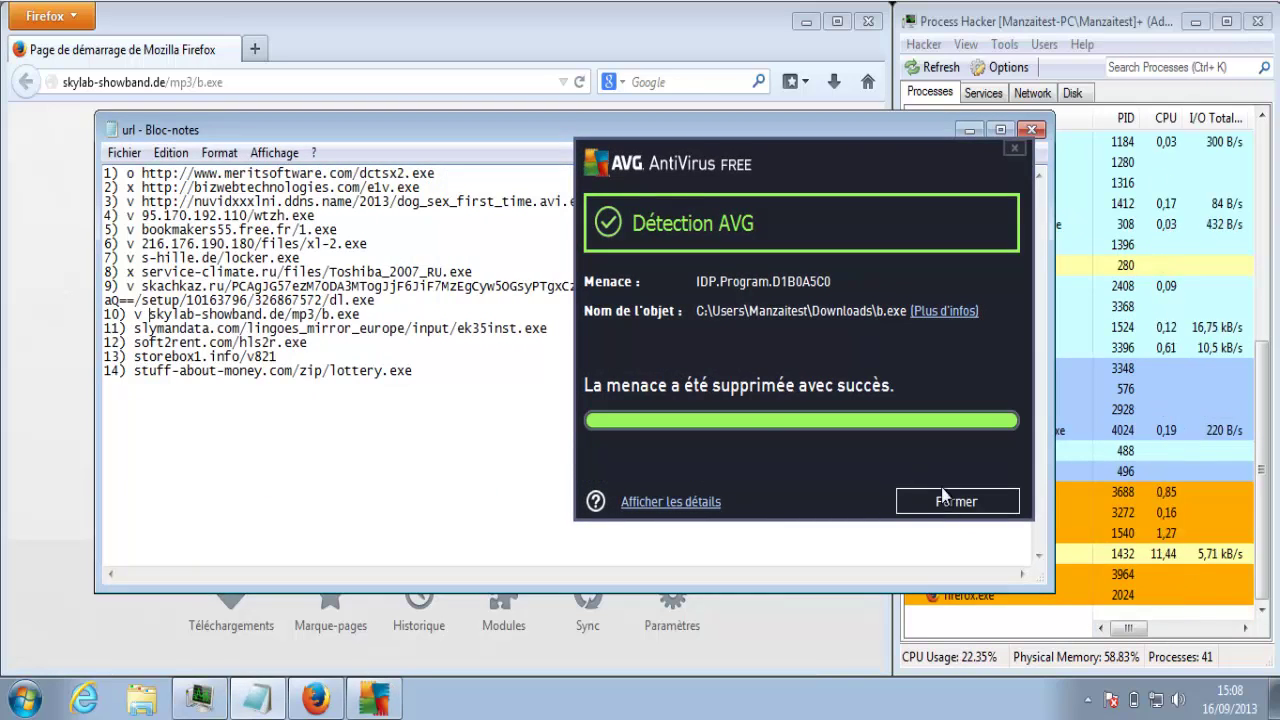
click(955, 501)
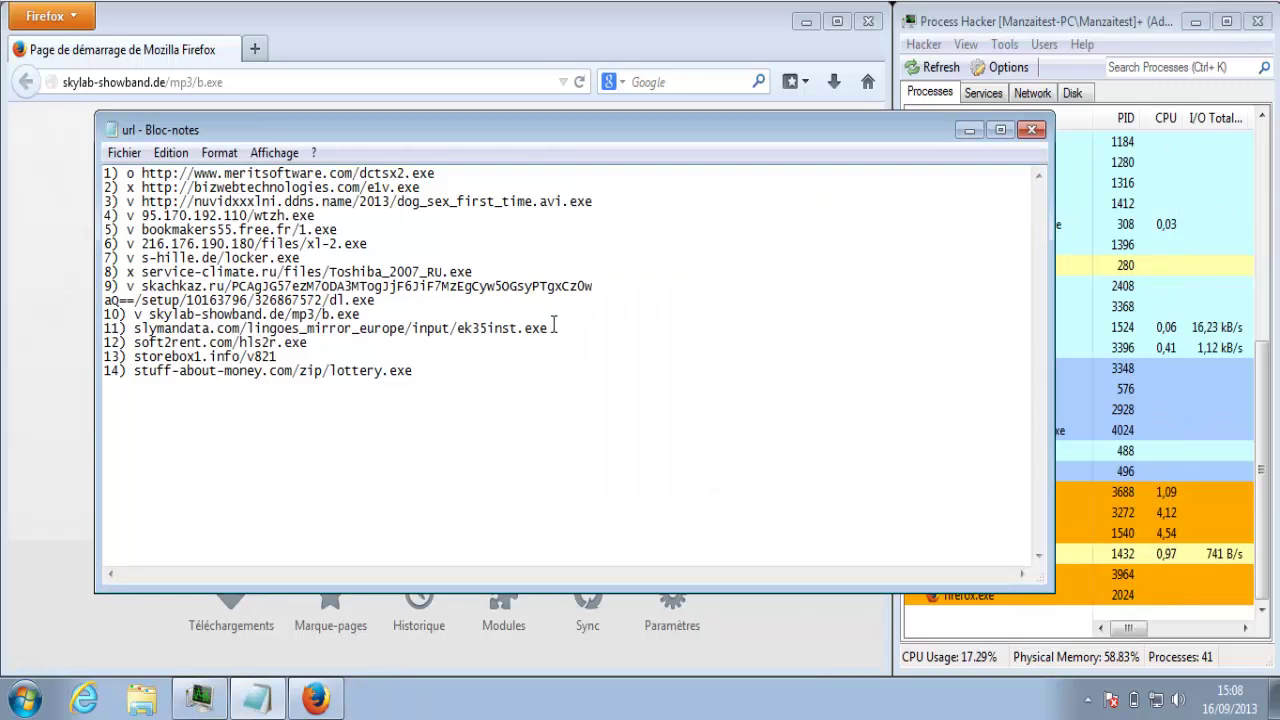
Open the eleventh URL, slymandata.com/lingoes_mirror_europe/input/ek35inst.exe, in Firefox and save the offered file
drag(560, 328, 136, 333)
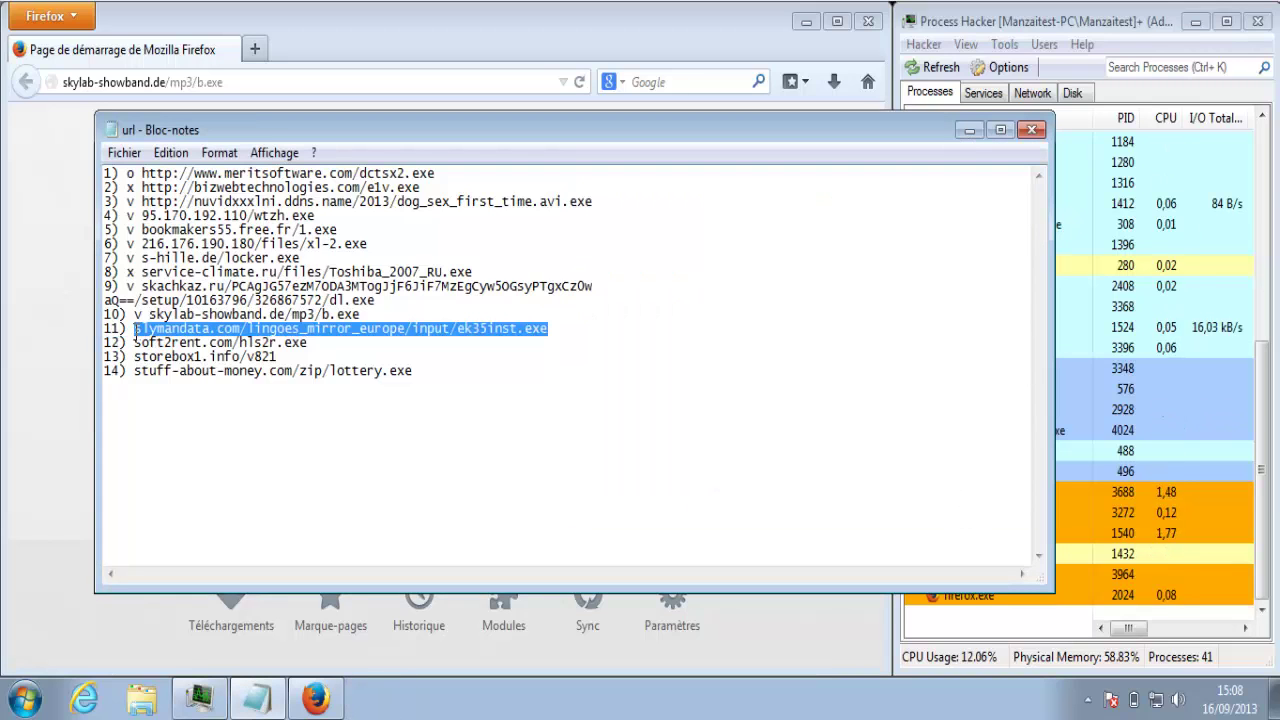
key(ctrl+c)
click(70, 340)
click(266, 82)
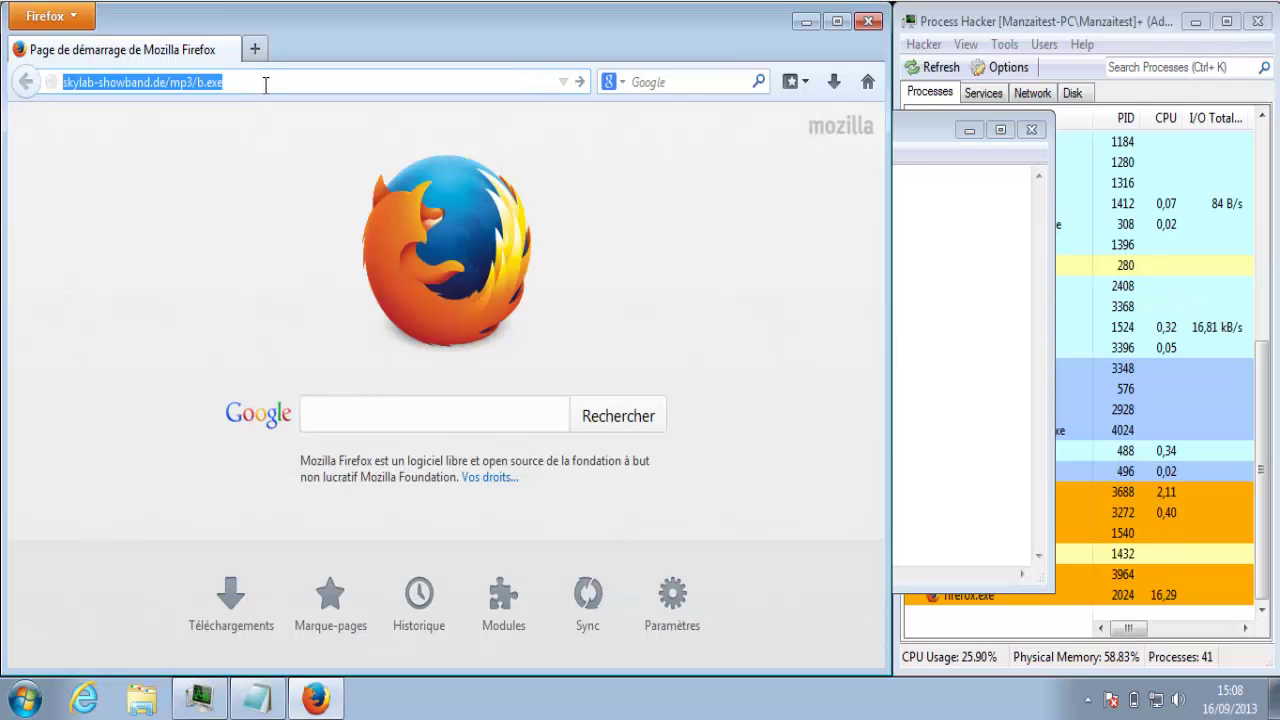
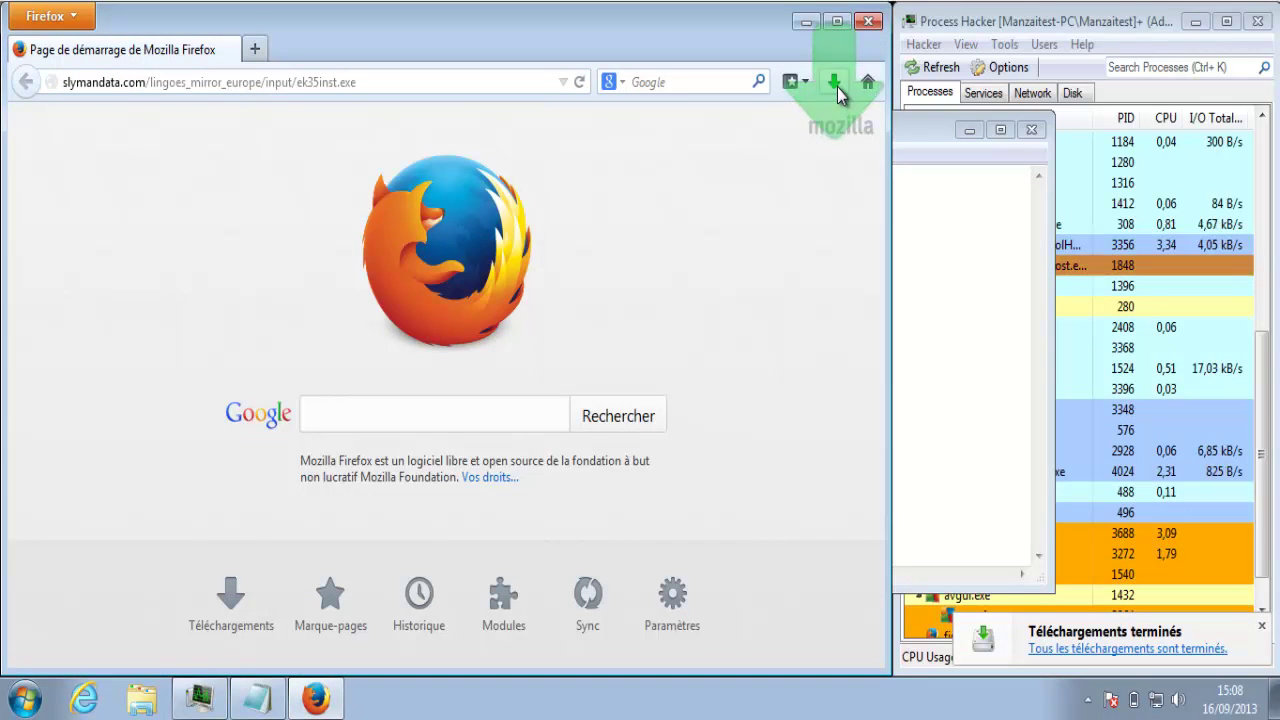
Run the downloaded ek35inst.exe despite the security warning and look for its process in Process Hacker
click(837, 87)
click(714, 160)
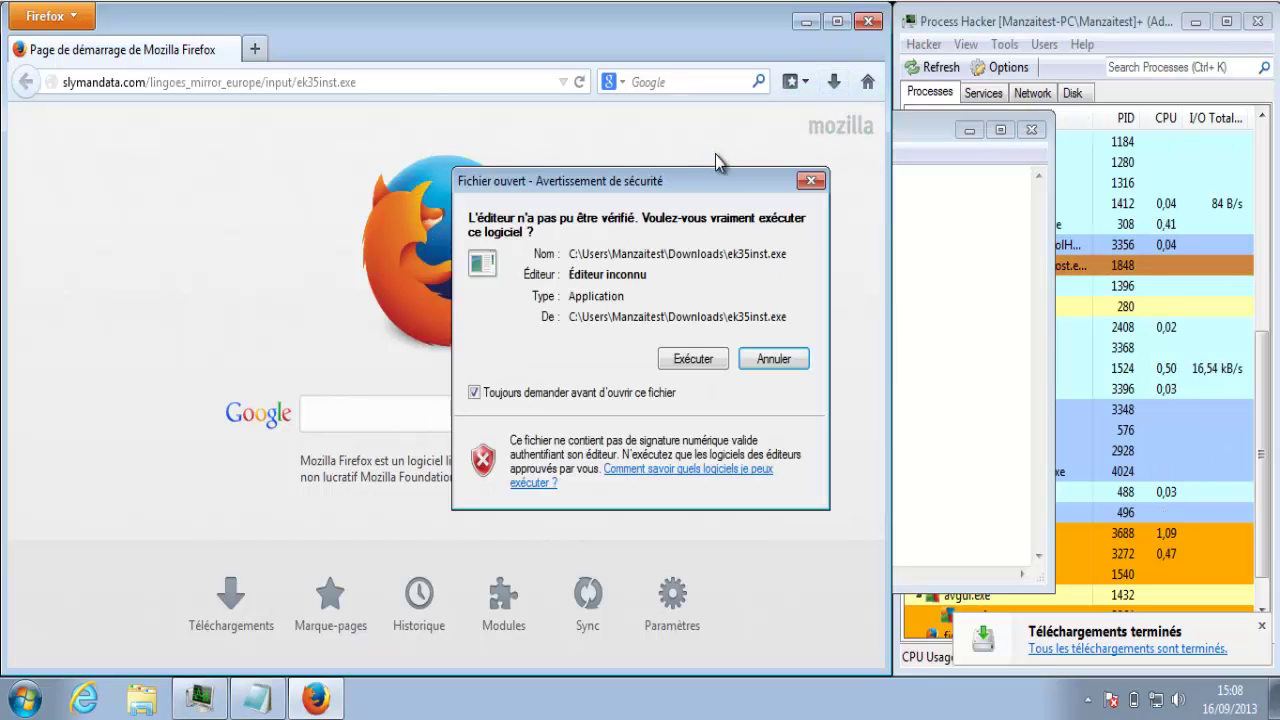
click(688, 357)
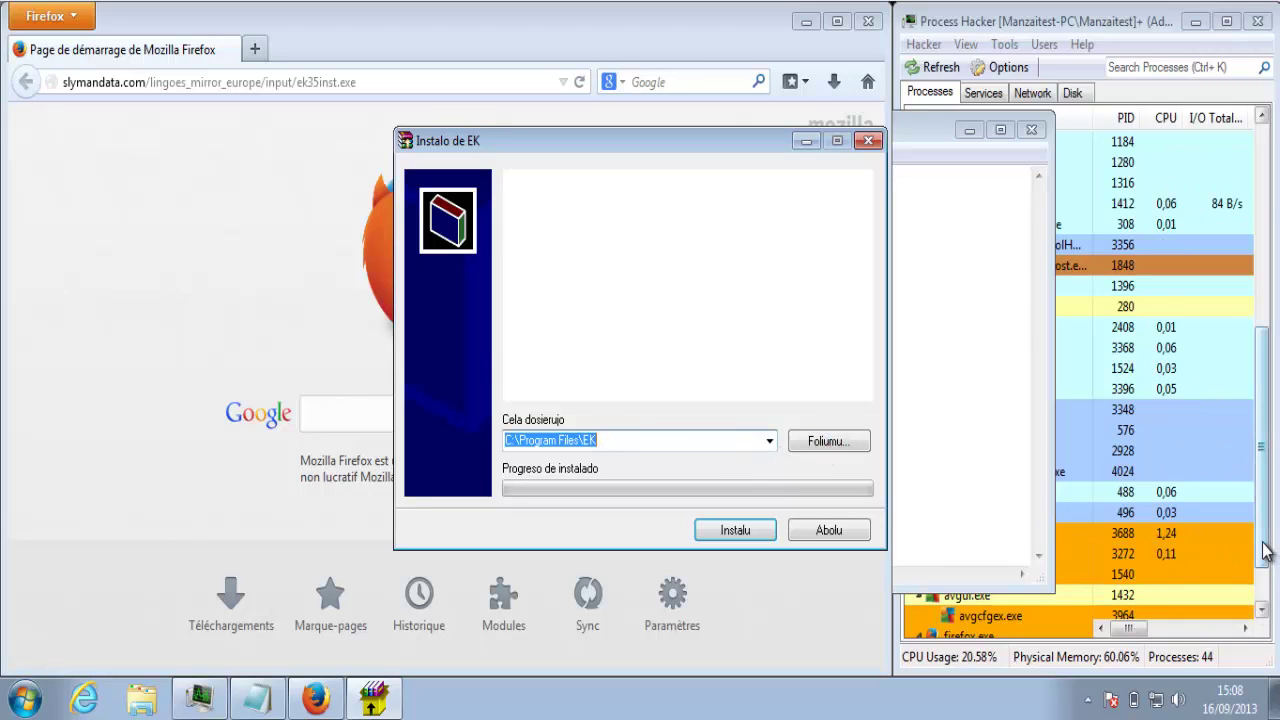
drag(1264, 543, 1232, 628)
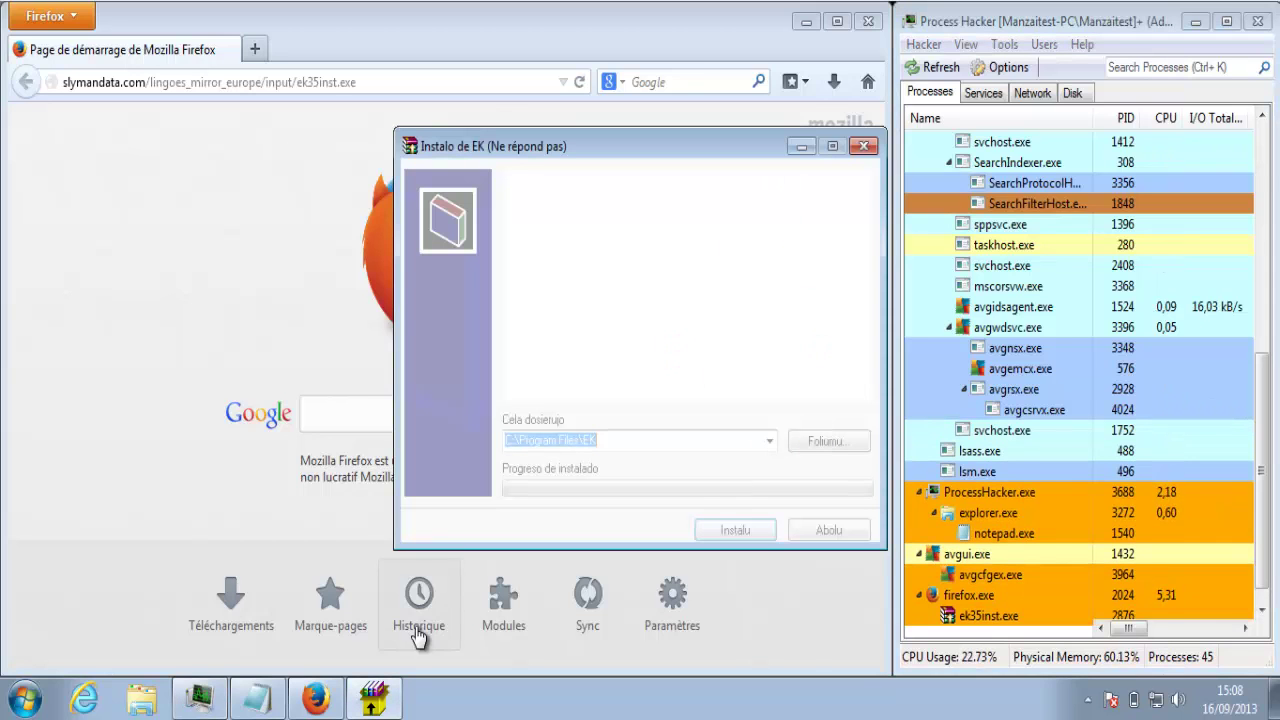
Mark entry 11 in the url list with "x"
click(268, 700)
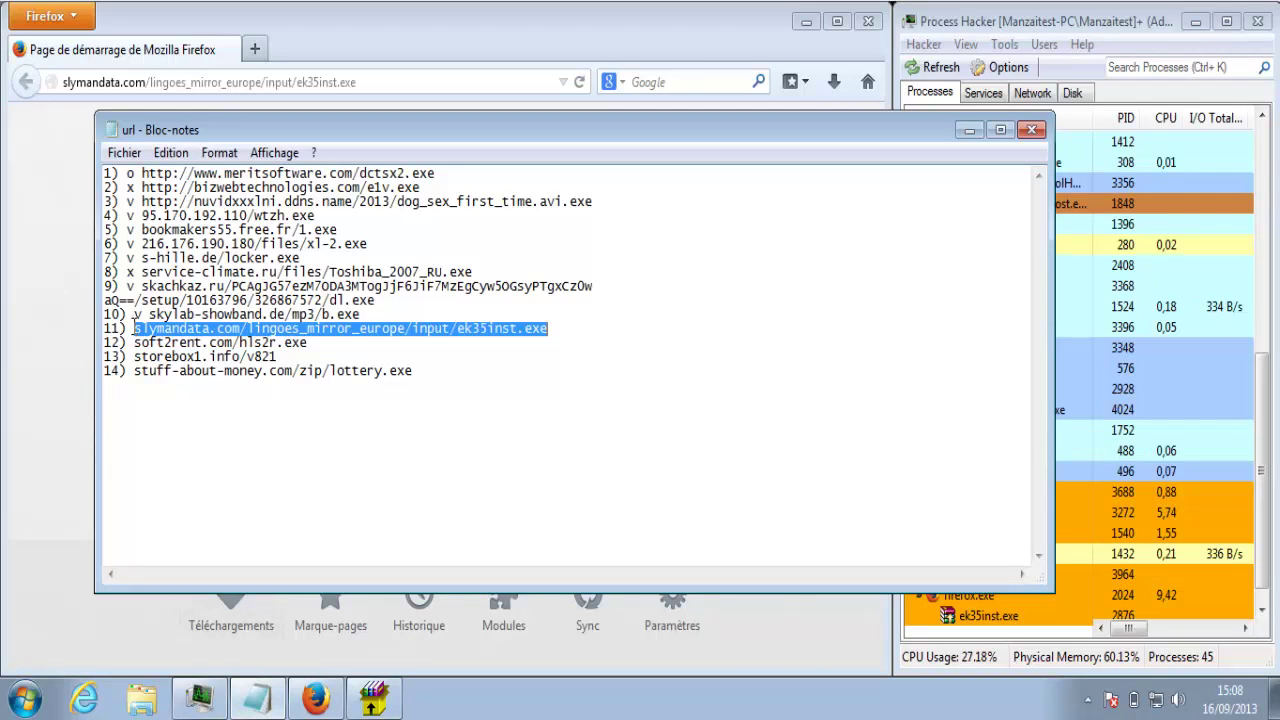
click(134, 326)
text(x)
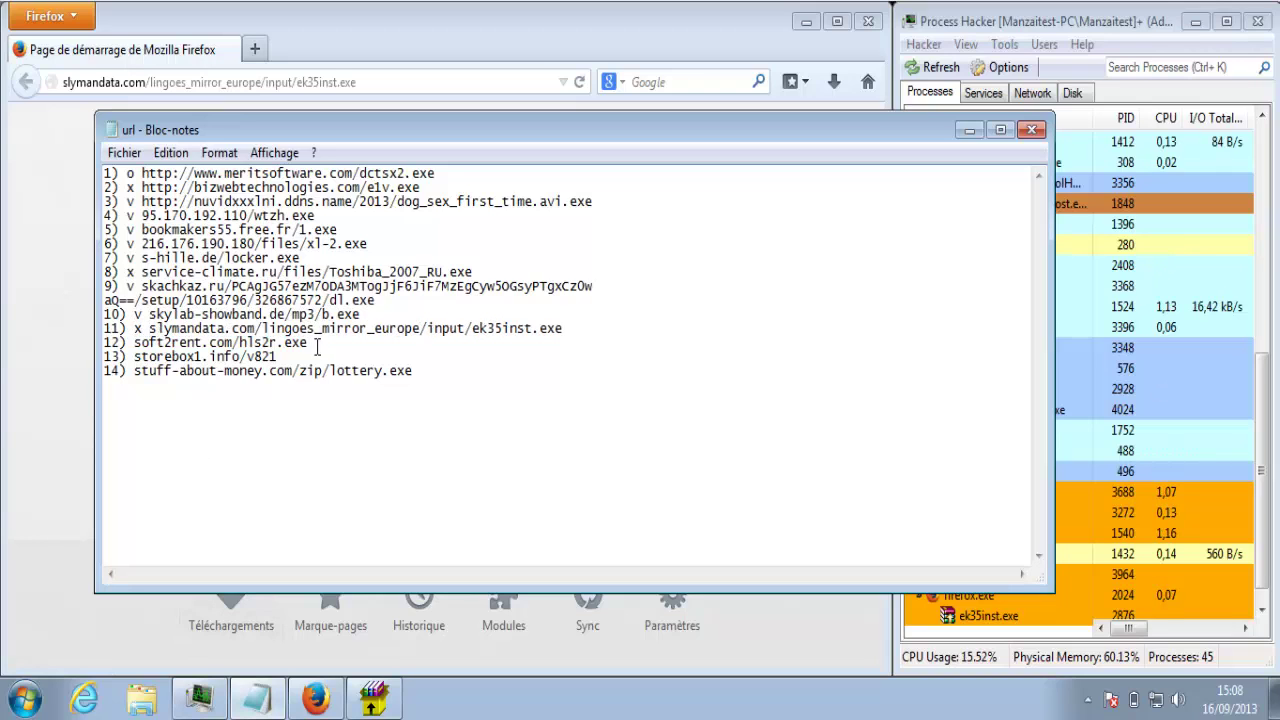
Open the twelfth URL, soft2rent.com/hls2r.exe, in Firefox and save the offered file
drag(315, 345, 135, 347)
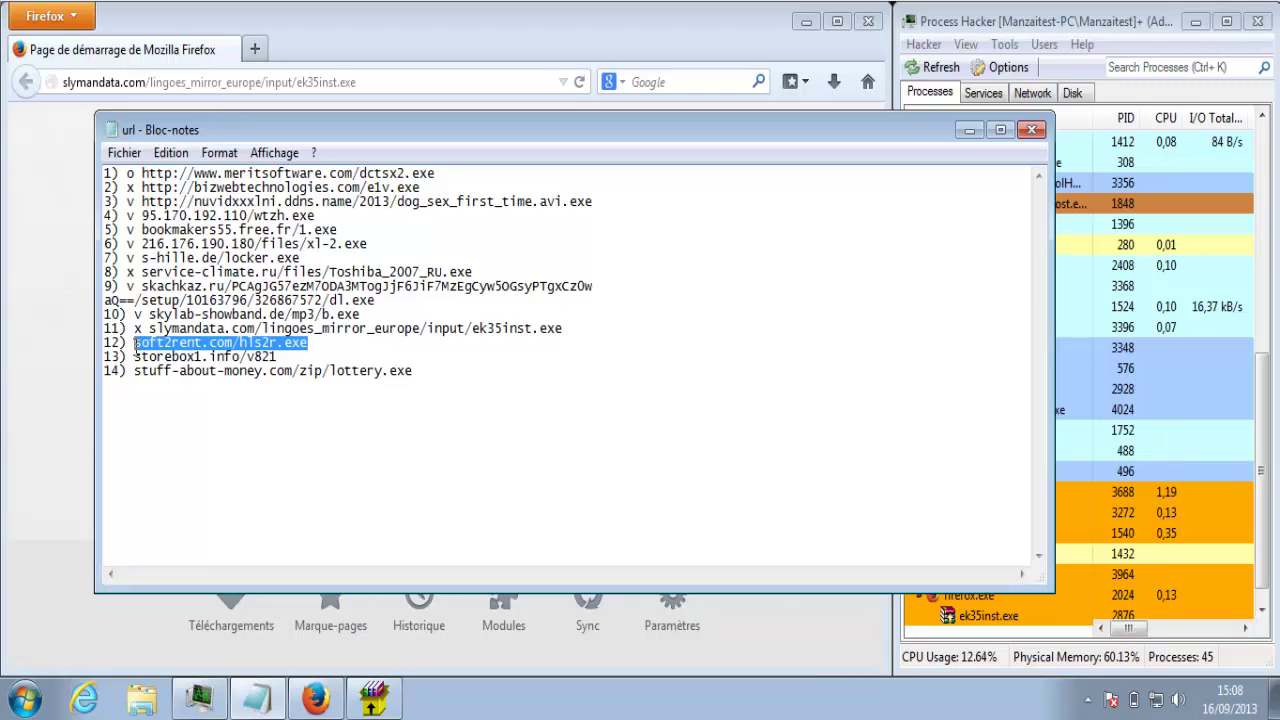
key(ctrl+c)
click(30, 363)
click(272, 80)
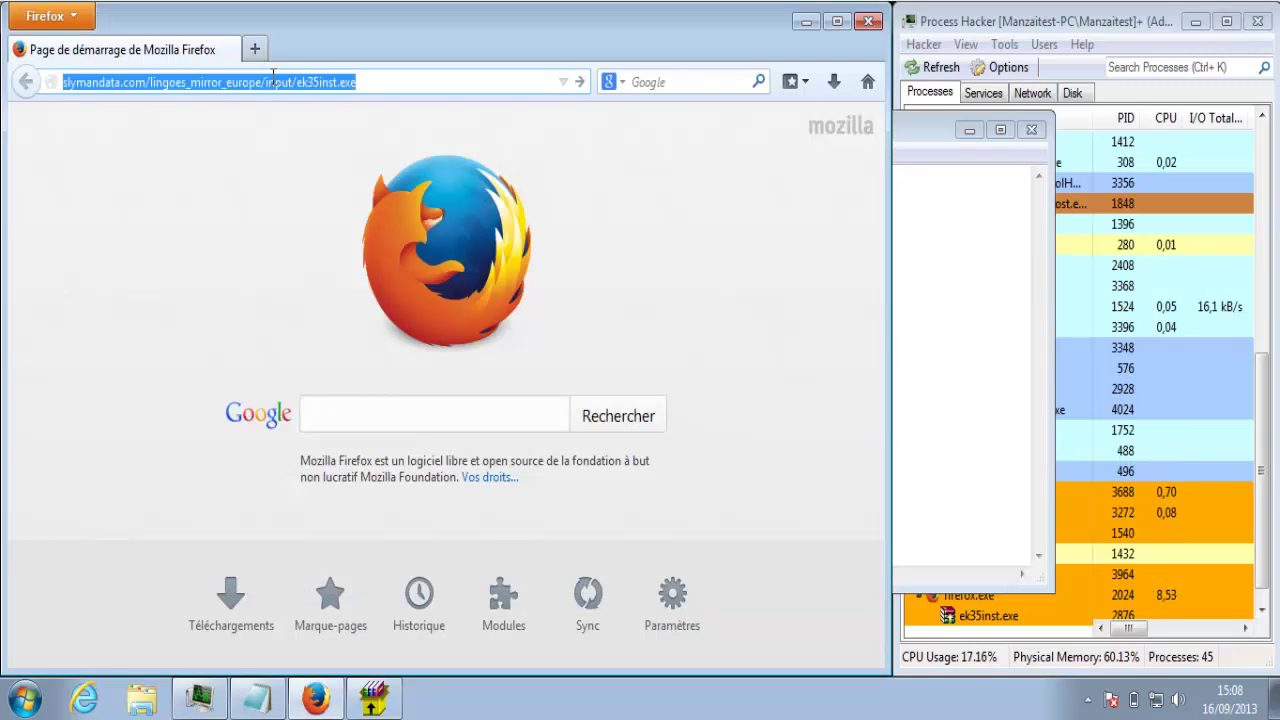
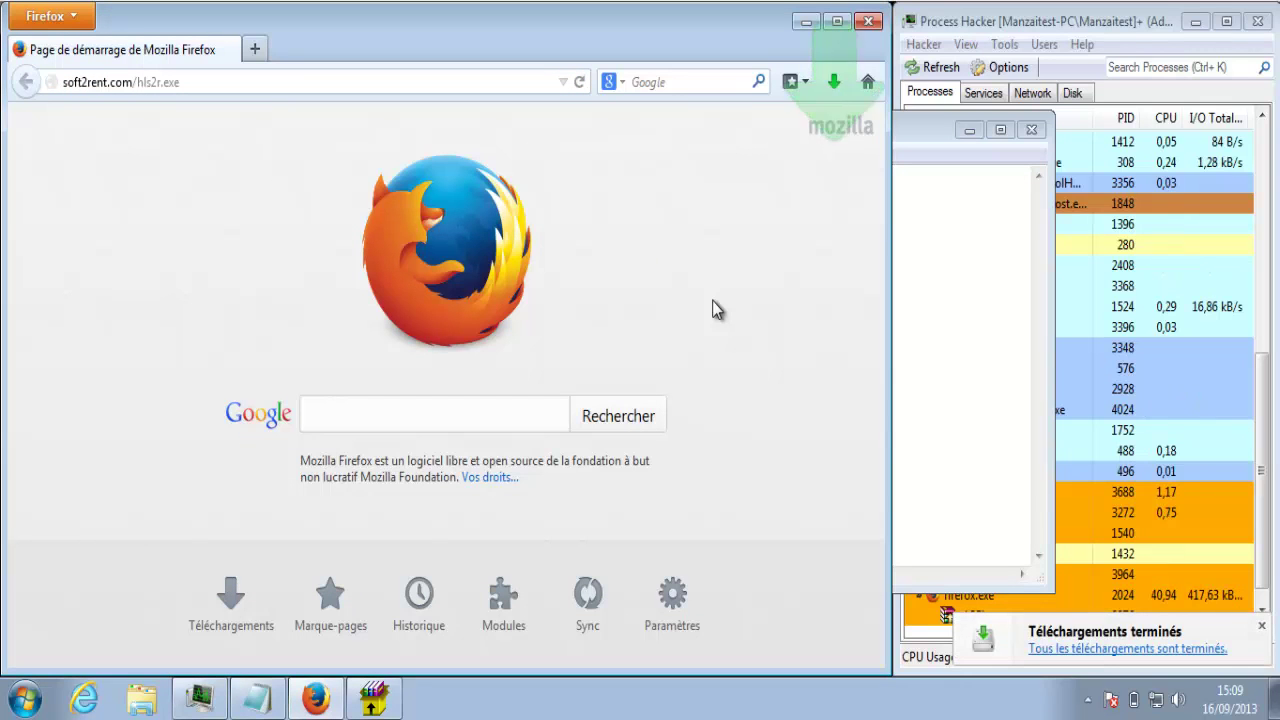
Launch the downloaded hls2r.exe and allow it to execute
click(833, 81)
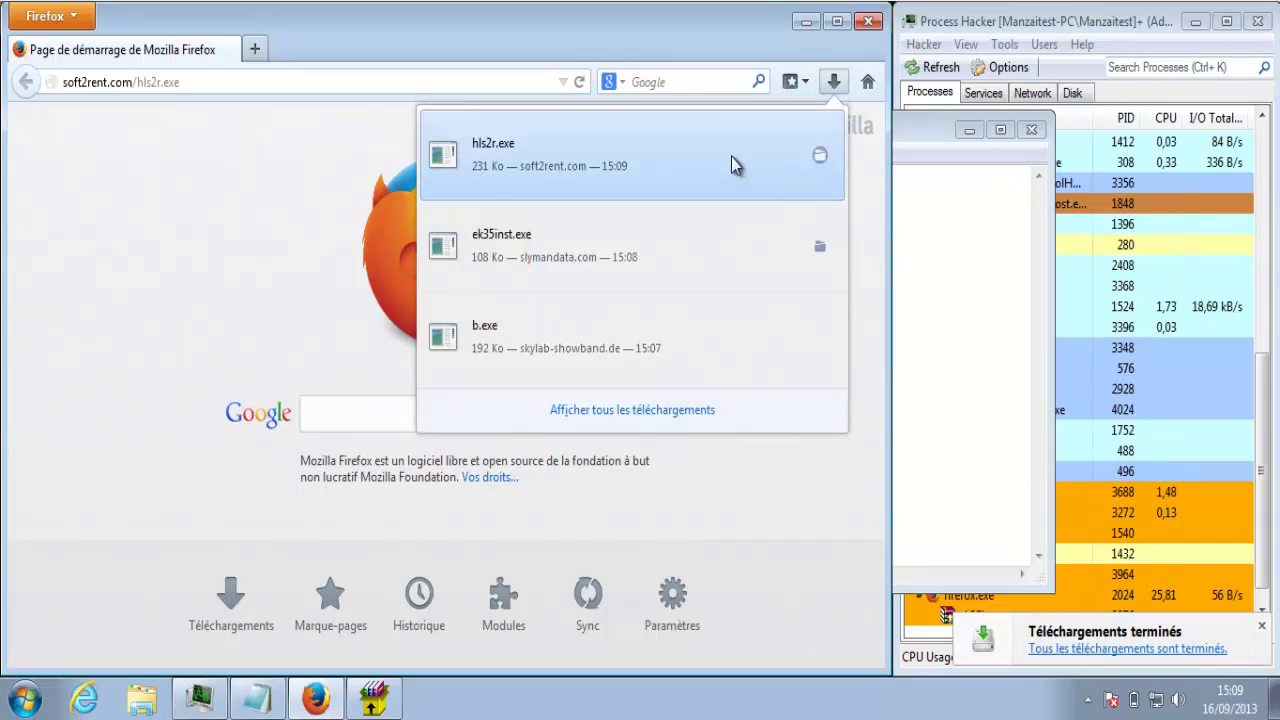
click(731, 157)
click(692, 358)
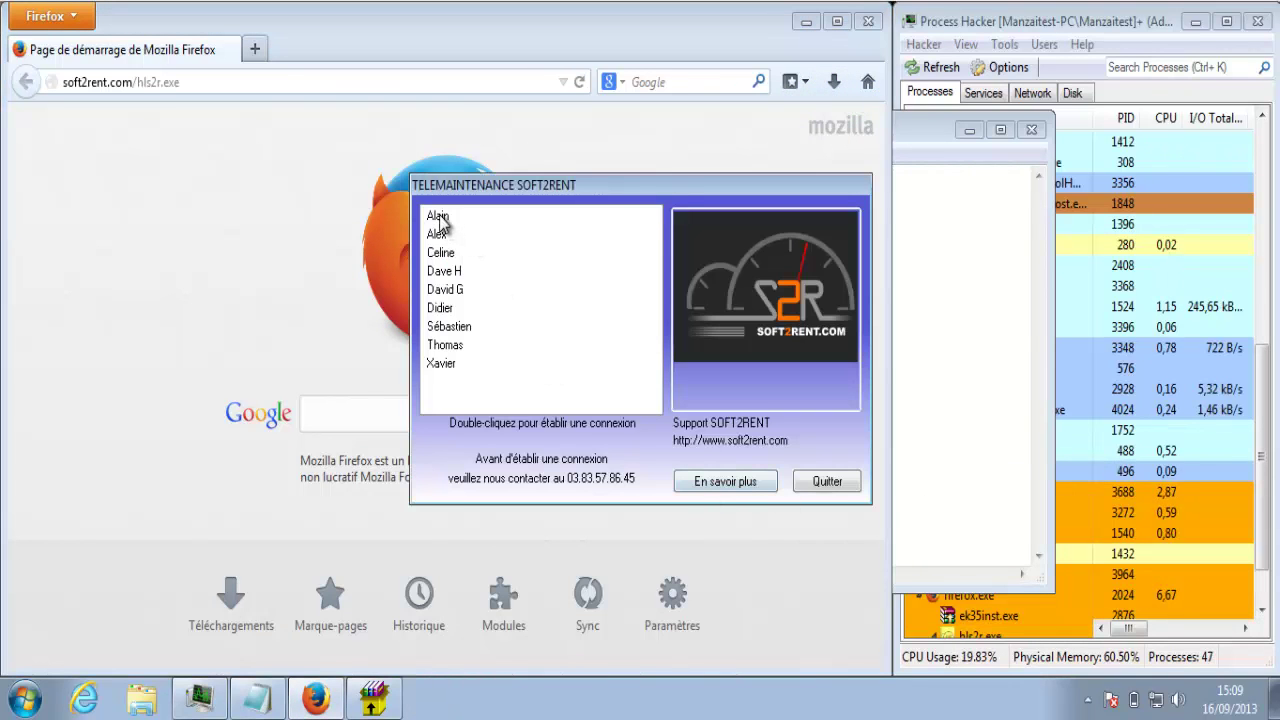
Open the Soft2rent support tool's more-information page, quit the tool and close the web page it opened
click(440, 218)
click(728, 483)
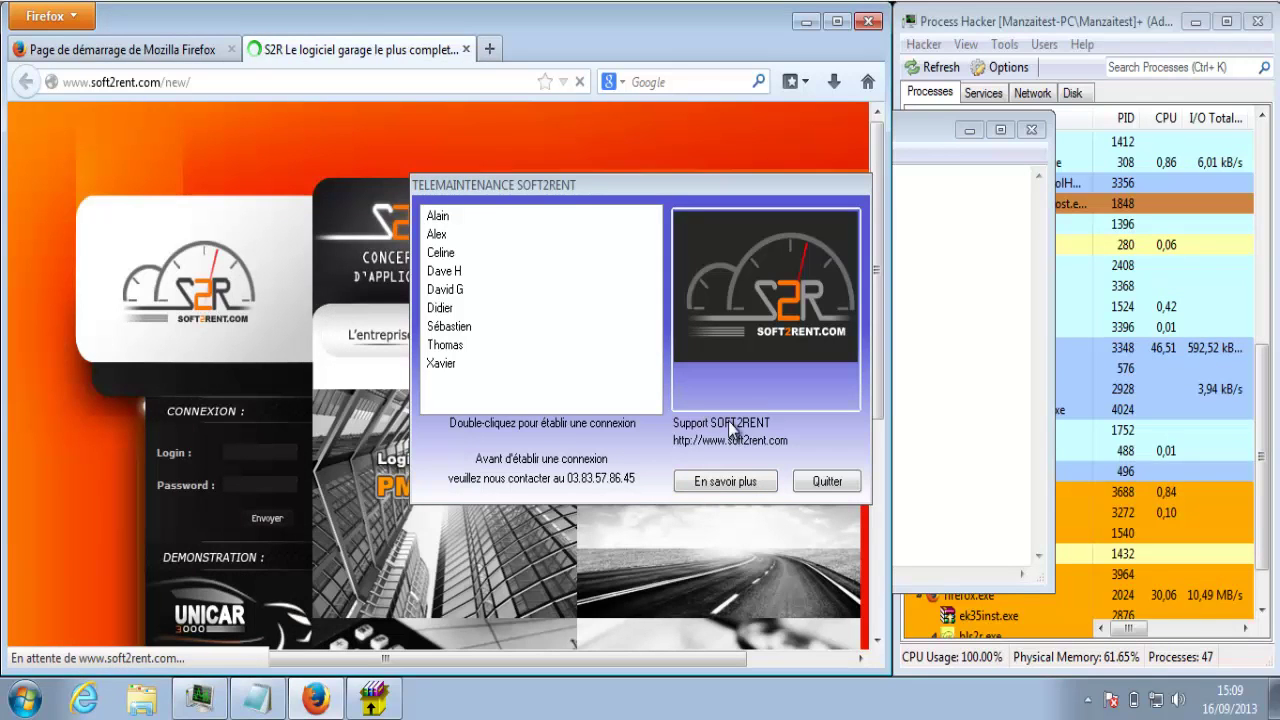
click(826, 481)
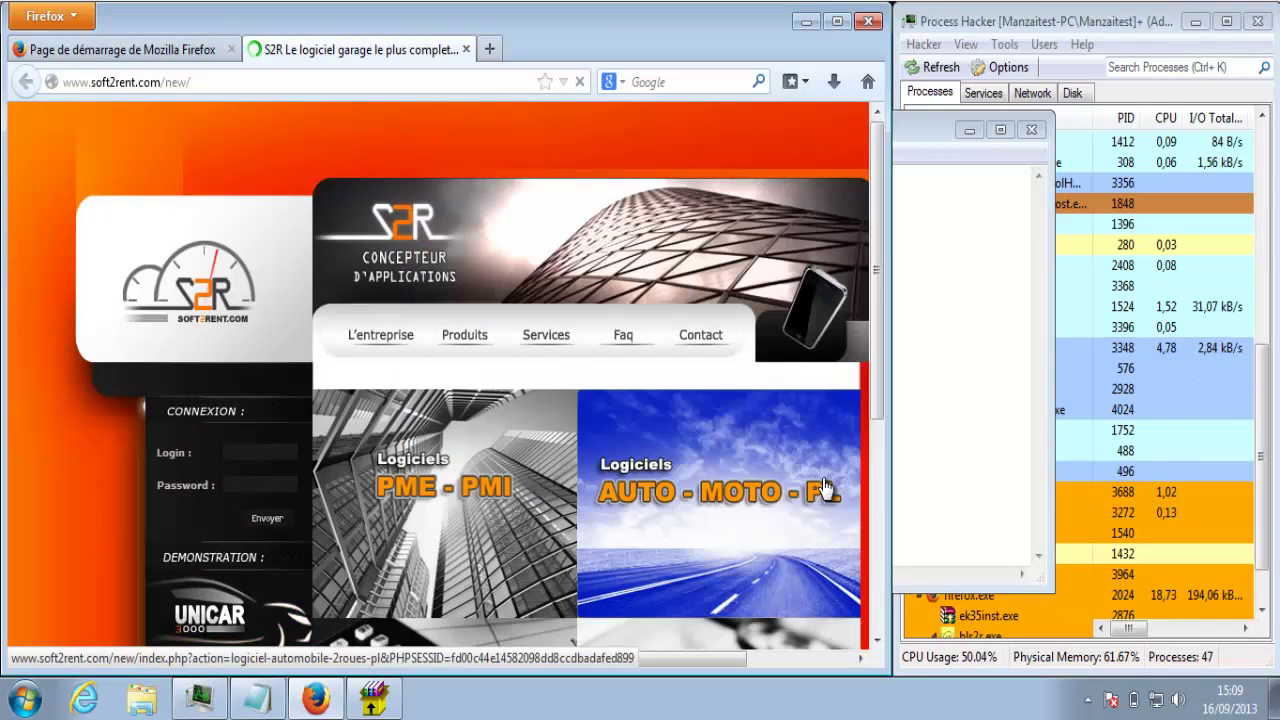
click(466, 48)
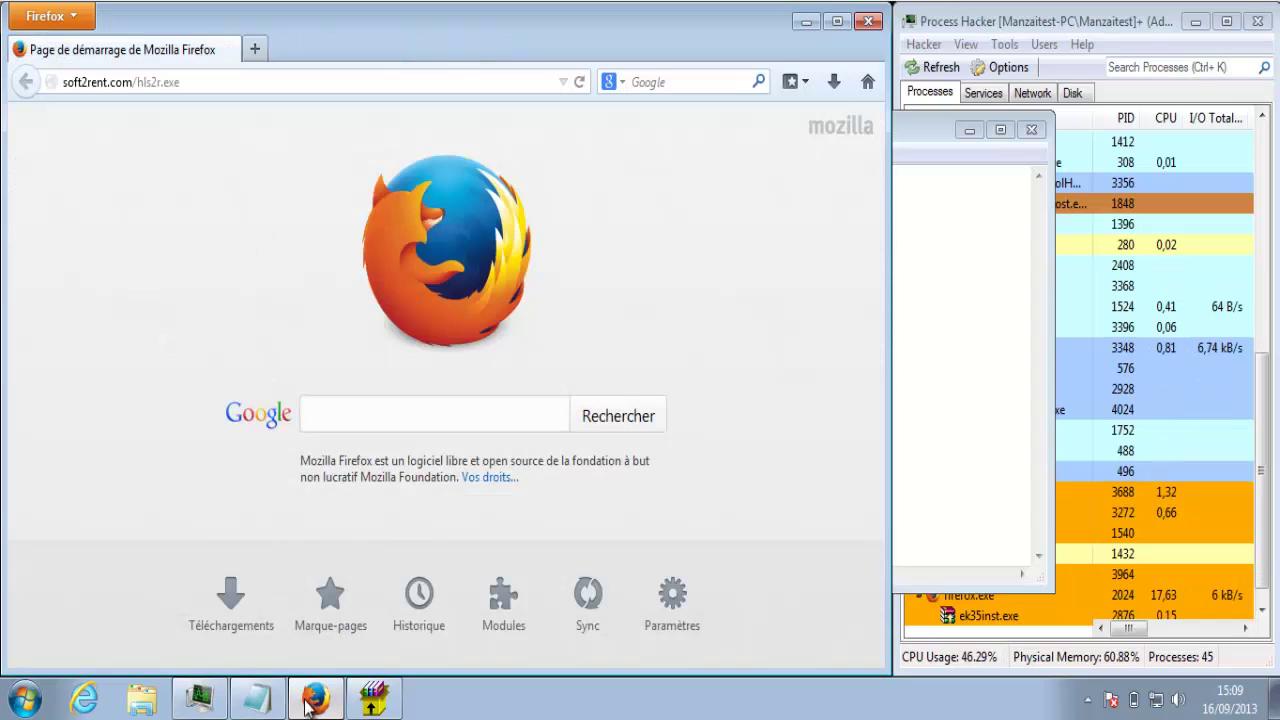
Mark entry 12 in the url list with "x"
click(256, 699)
click(135, 345)
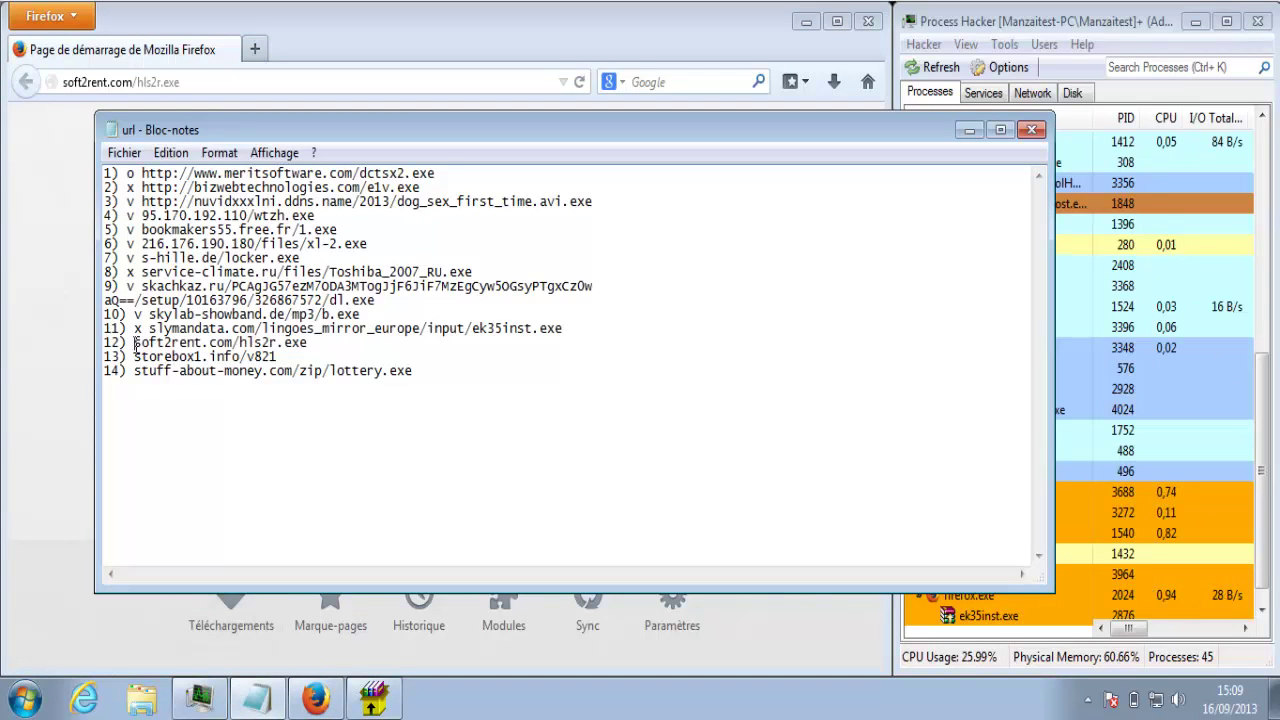
text(x)
Open the thirteenth URL, storebox1.info/v821, in Firefox and save the offered TusFiles.exe
drag(284, 355, 168, 364)
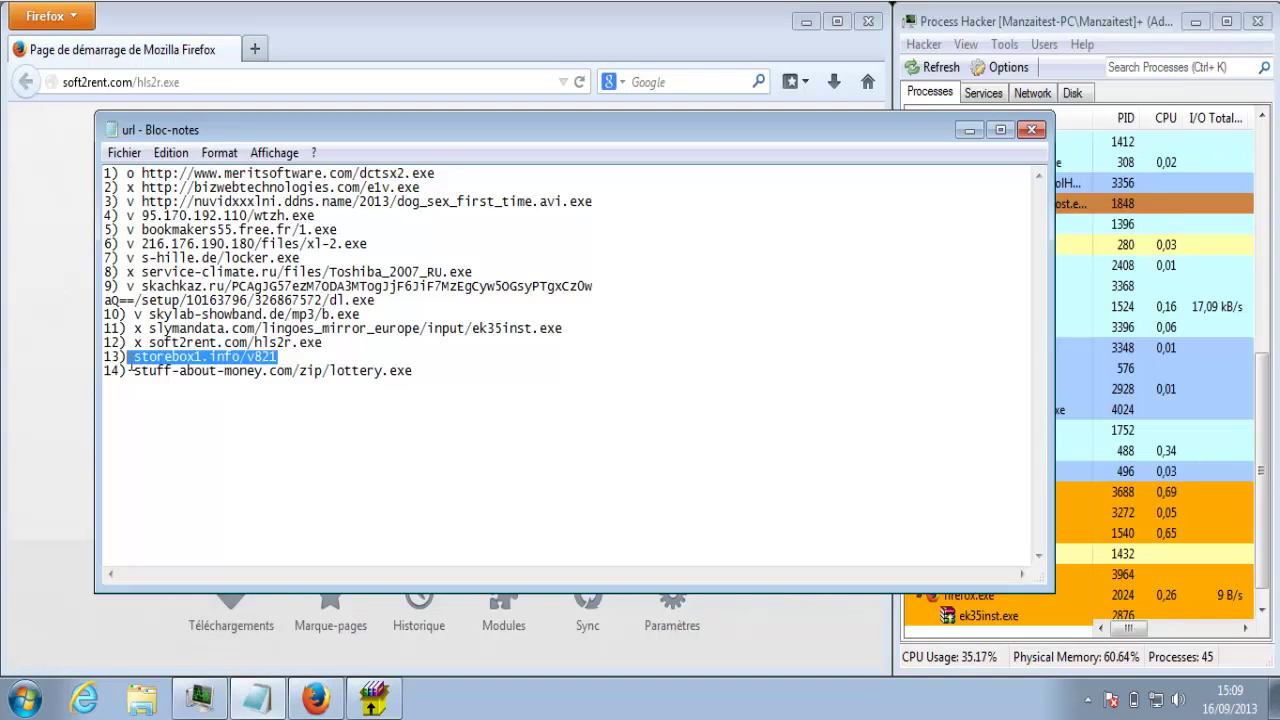
click(80, 345)
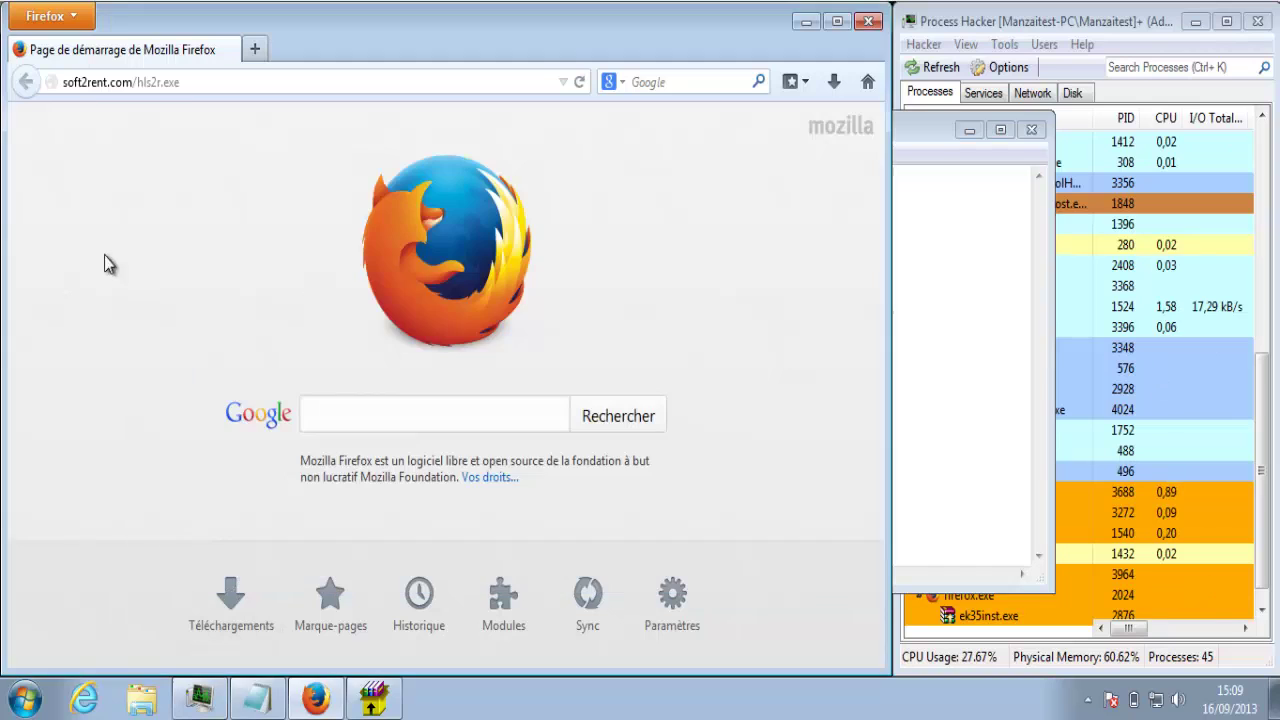
click(229, 84)
text(storebox1.info/v821)
key(Return)
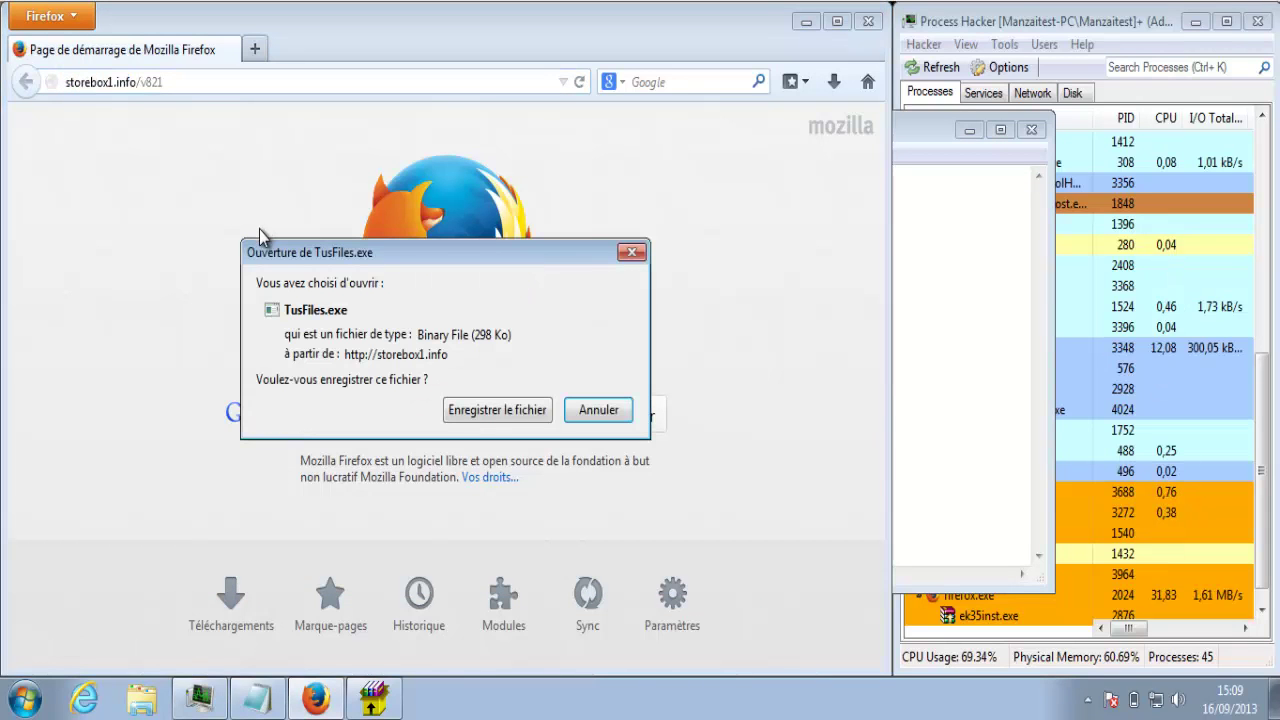
click(490, 410)
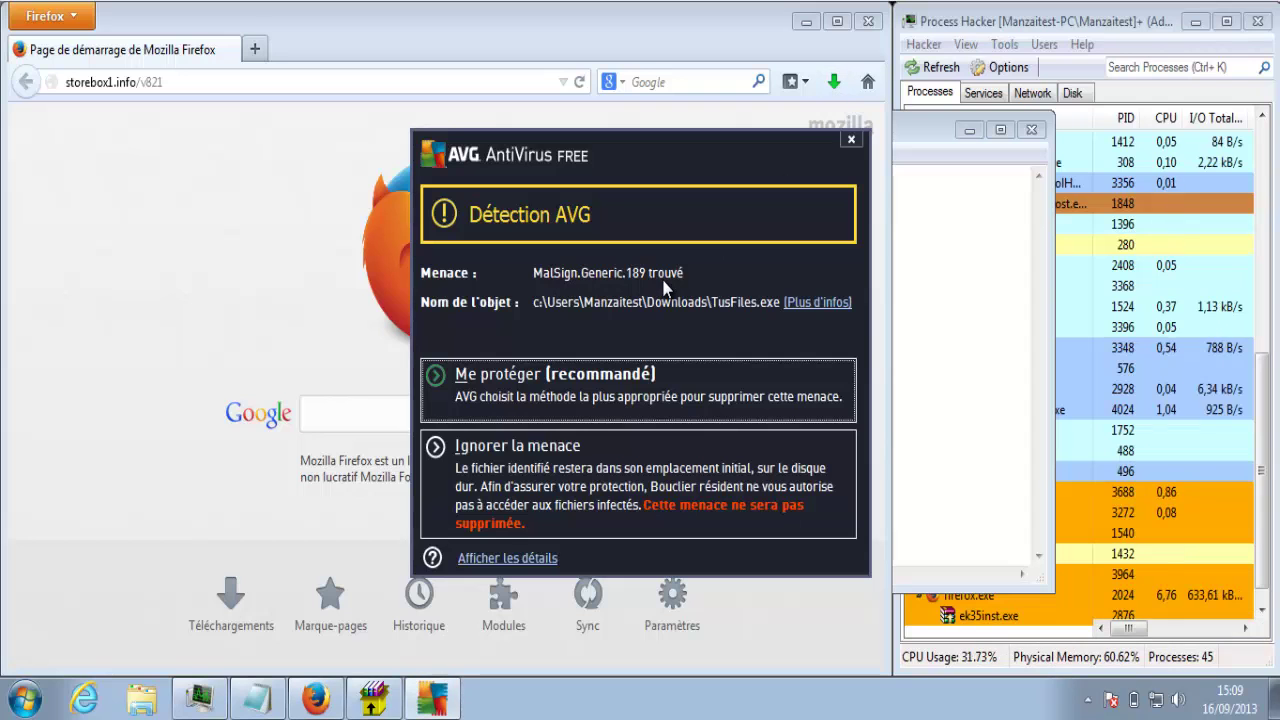
Let AVG remove the threat detected in TusFiles.exe and mark entry 13 in the url list with "v"
drag(667, 171, 628, 148)
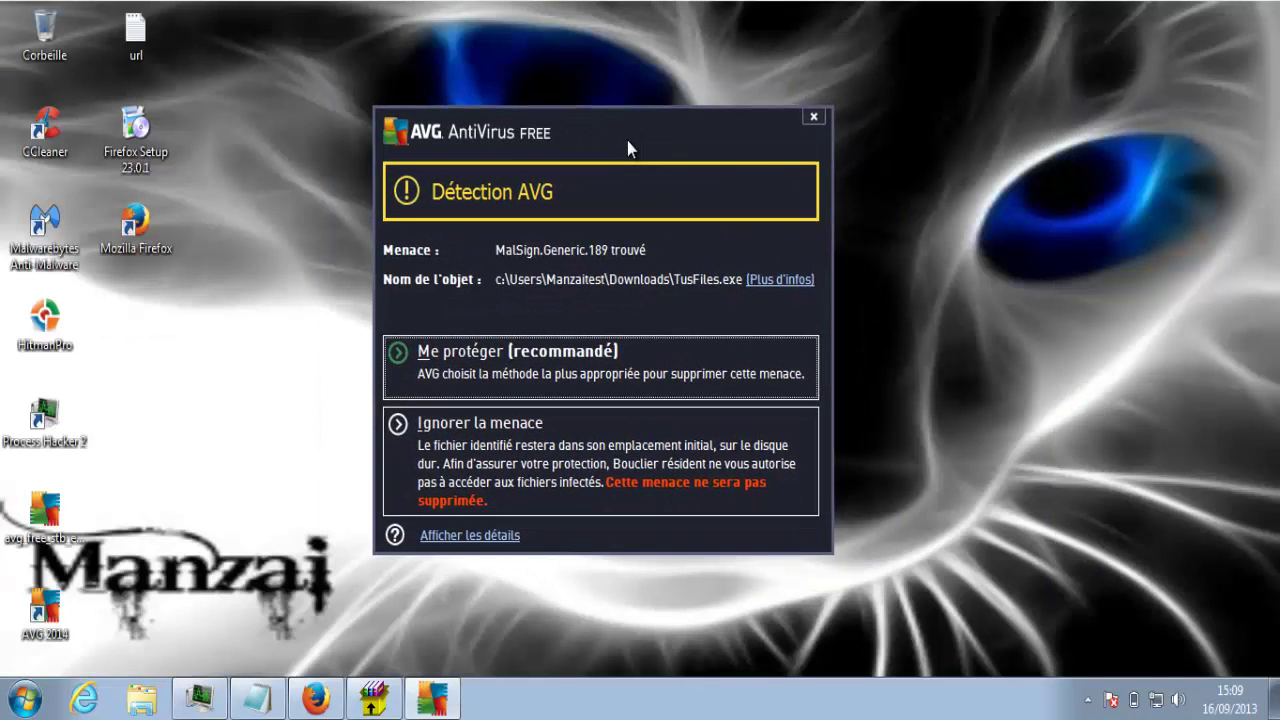
click(590, 398)
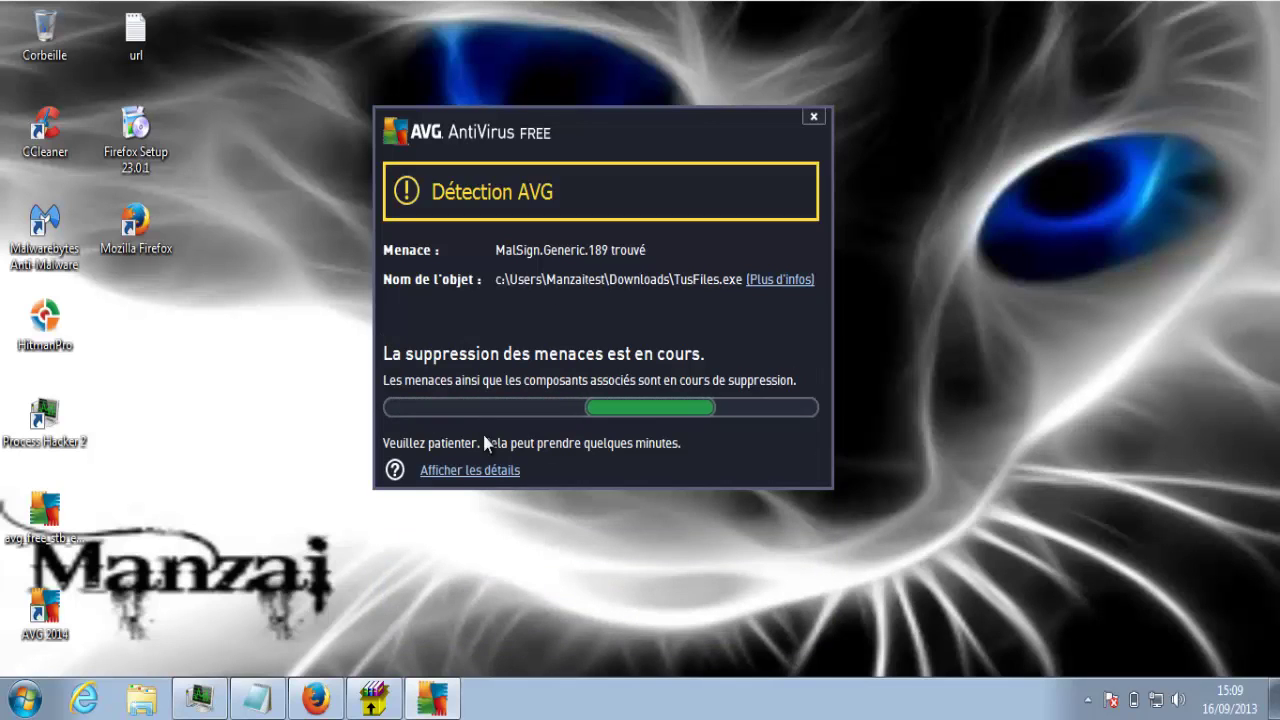
click(263, 701)
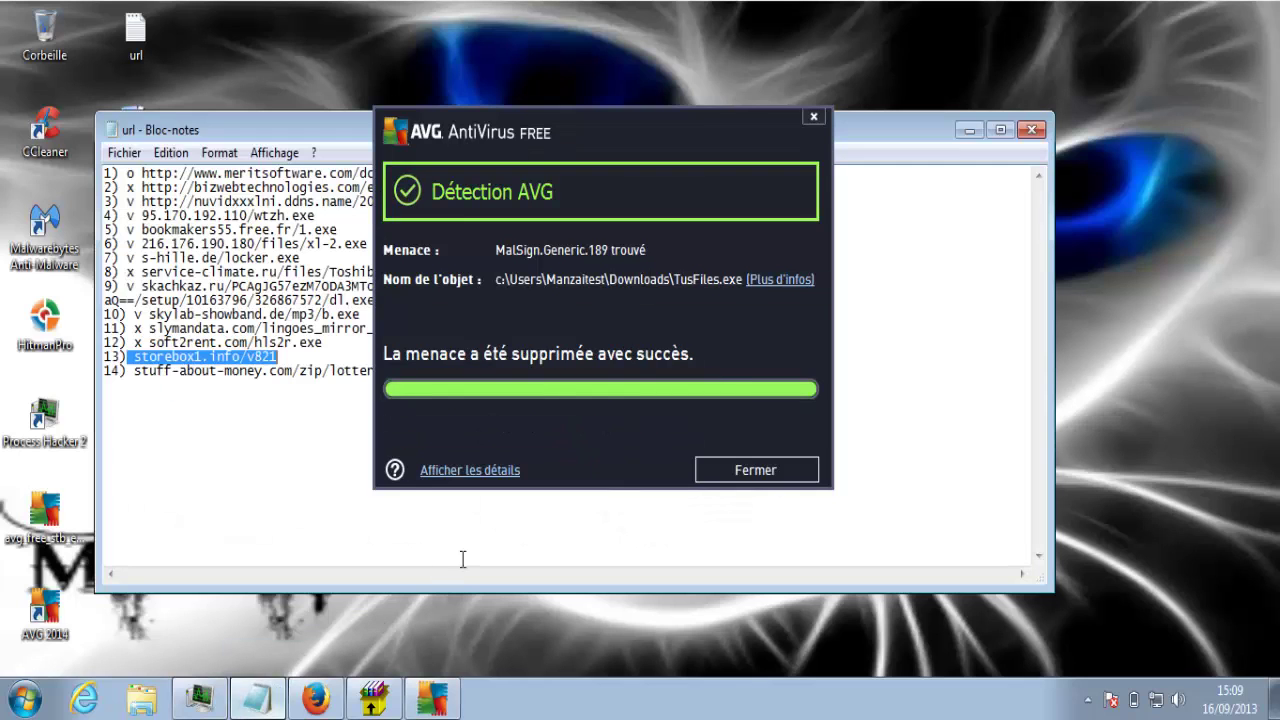
click(722, 476)
click(136, 358)
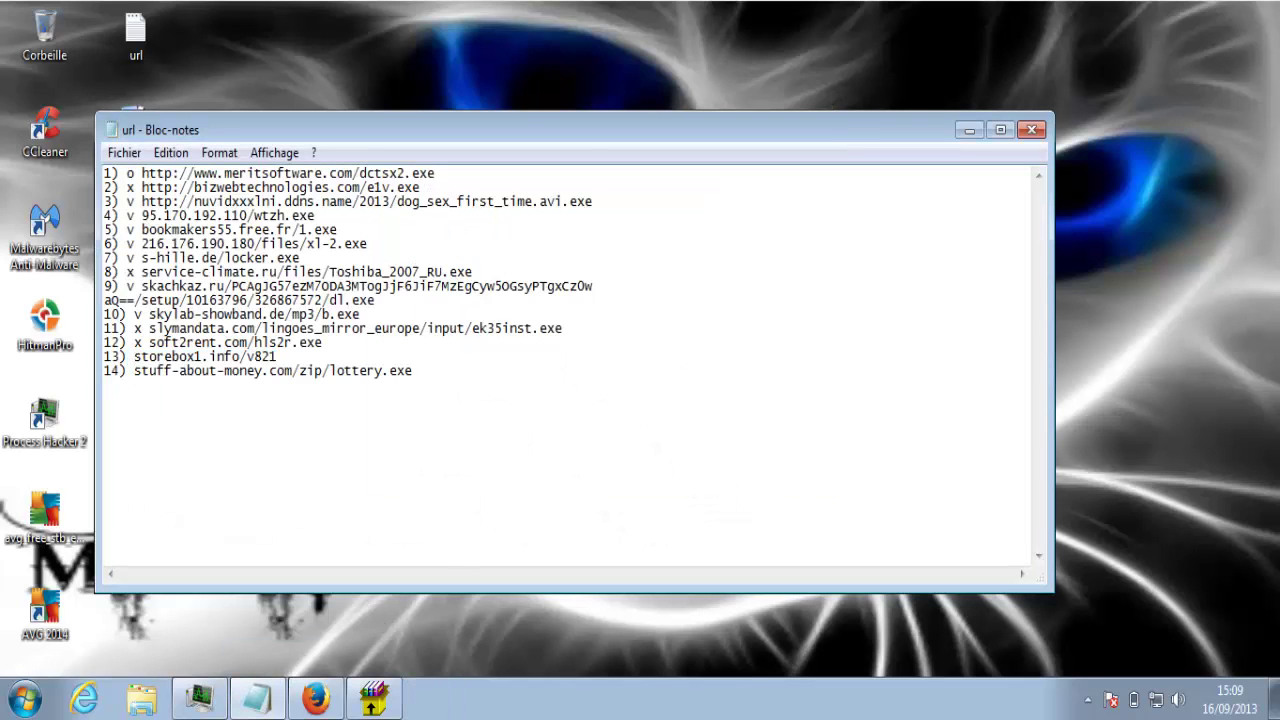
text(v)
Download the file from the fourteenth URL, stuff-about-money.com/zip/lottery.exe, in Firefox and bring up Process Hacker
drag(408, 371, 238, 381)
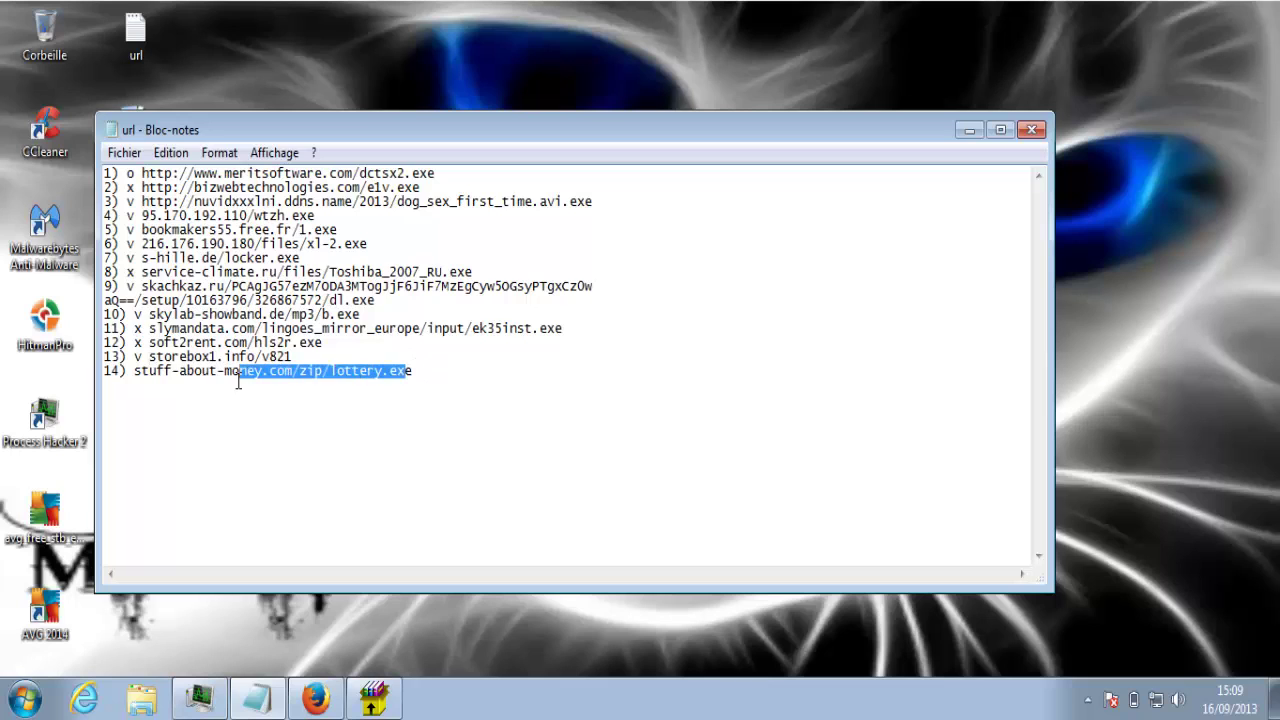
drag(427, 371, 153, 388)
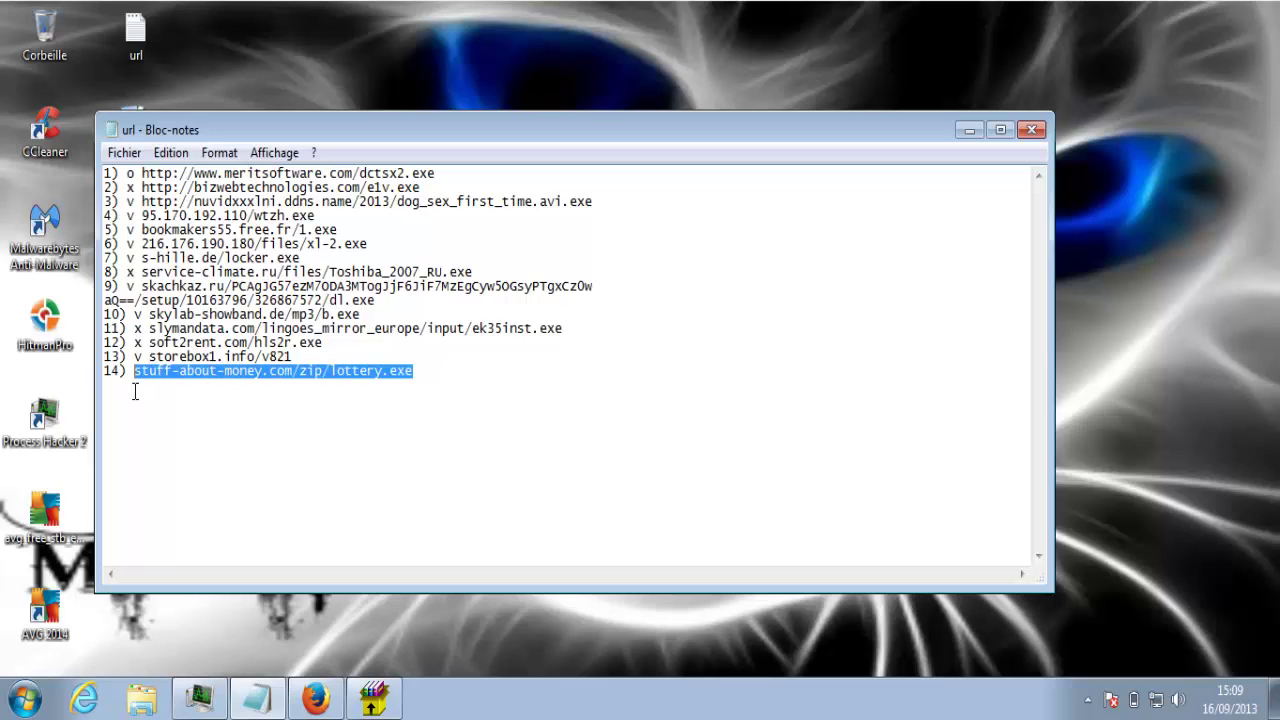
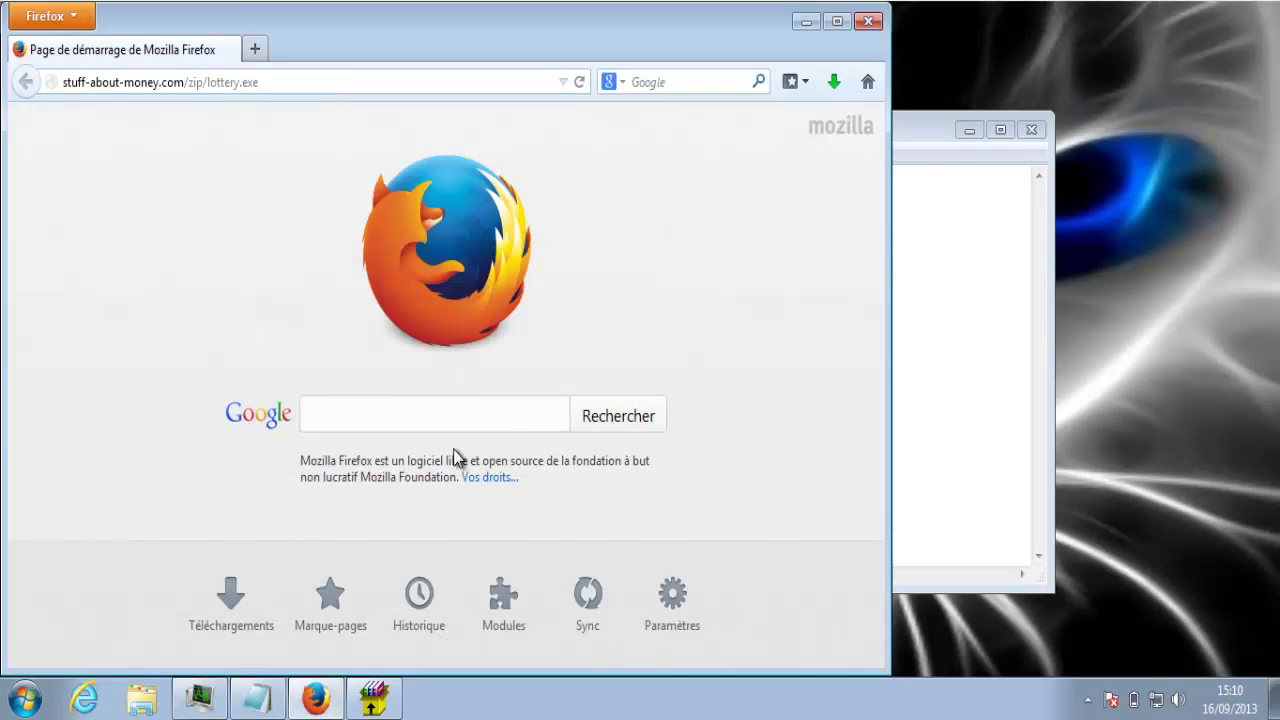
click(200, 698)
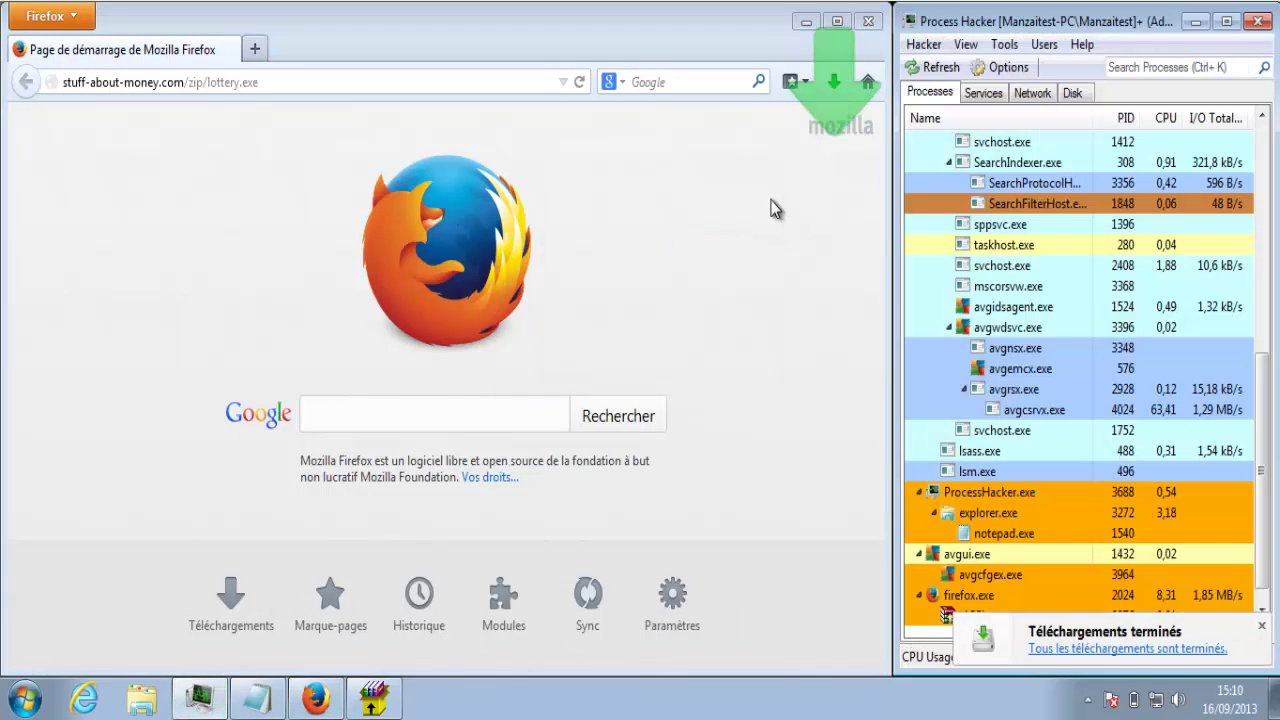
Run the downloaded lottery.exe, move one piece of its jigsaw puzzle and exit the program
click(834, 81)
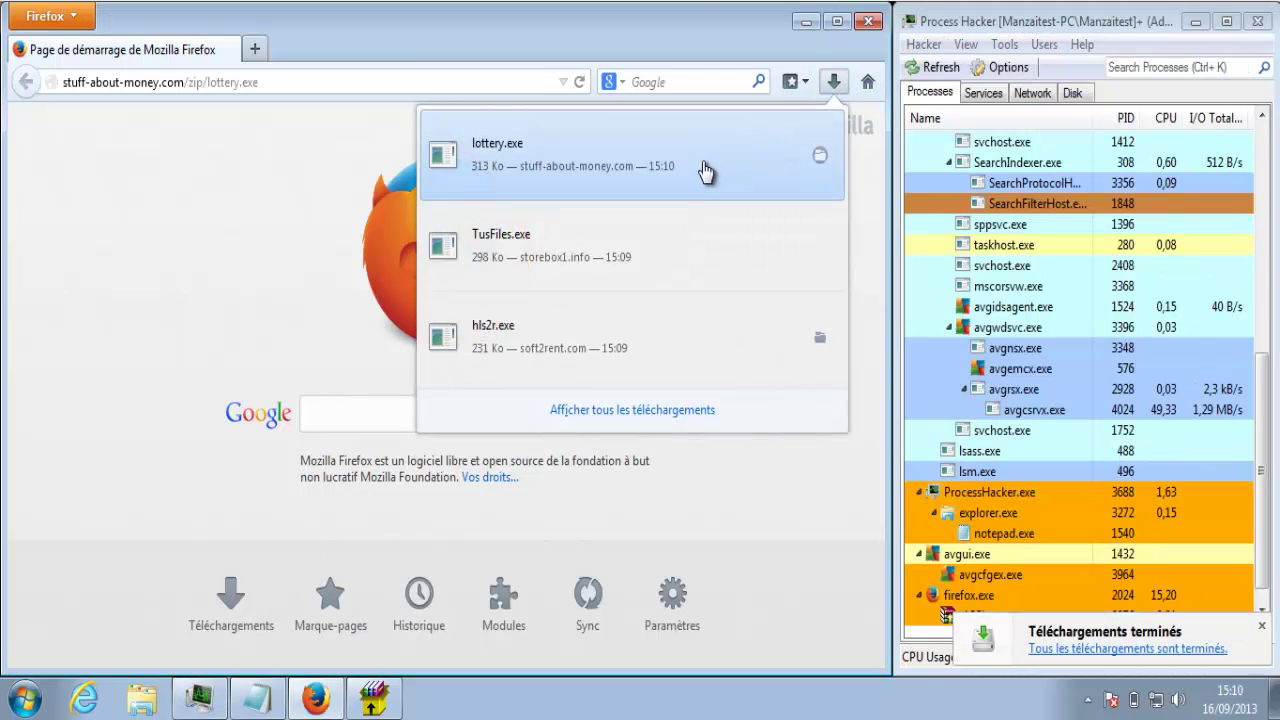
click(700, 162)
click(683, 363)
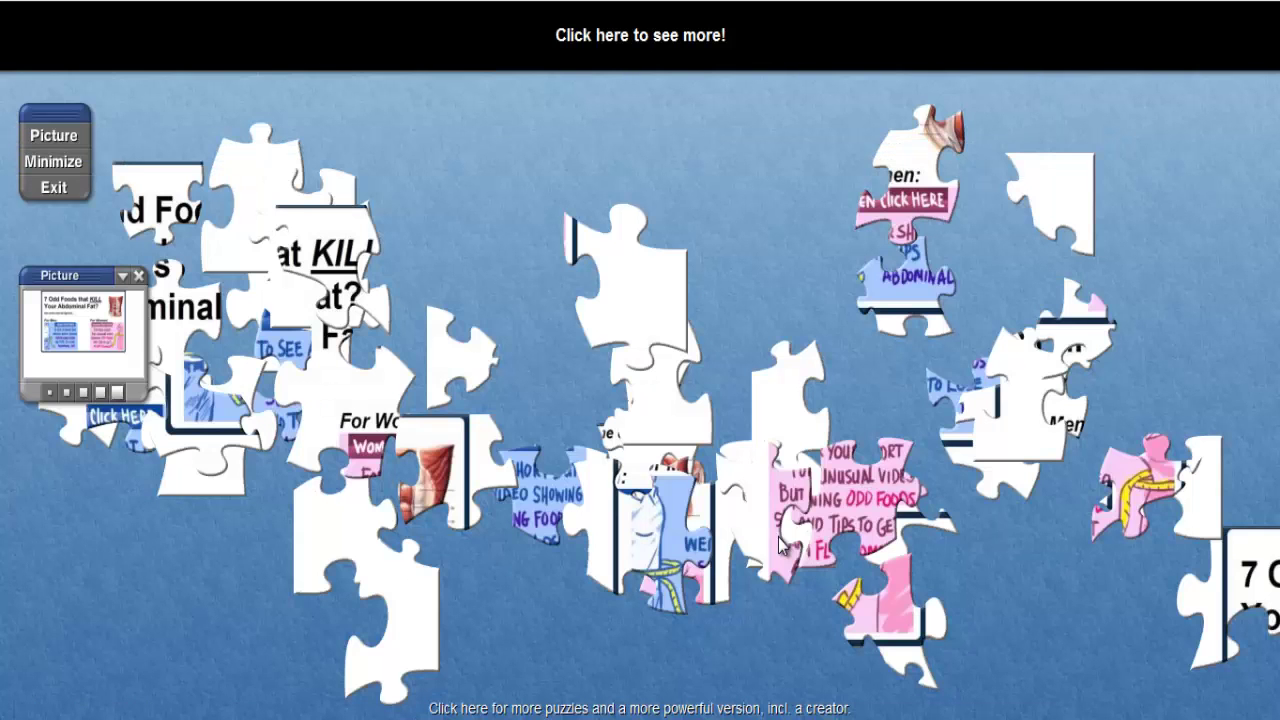
drag(425, 475, 575, 272)
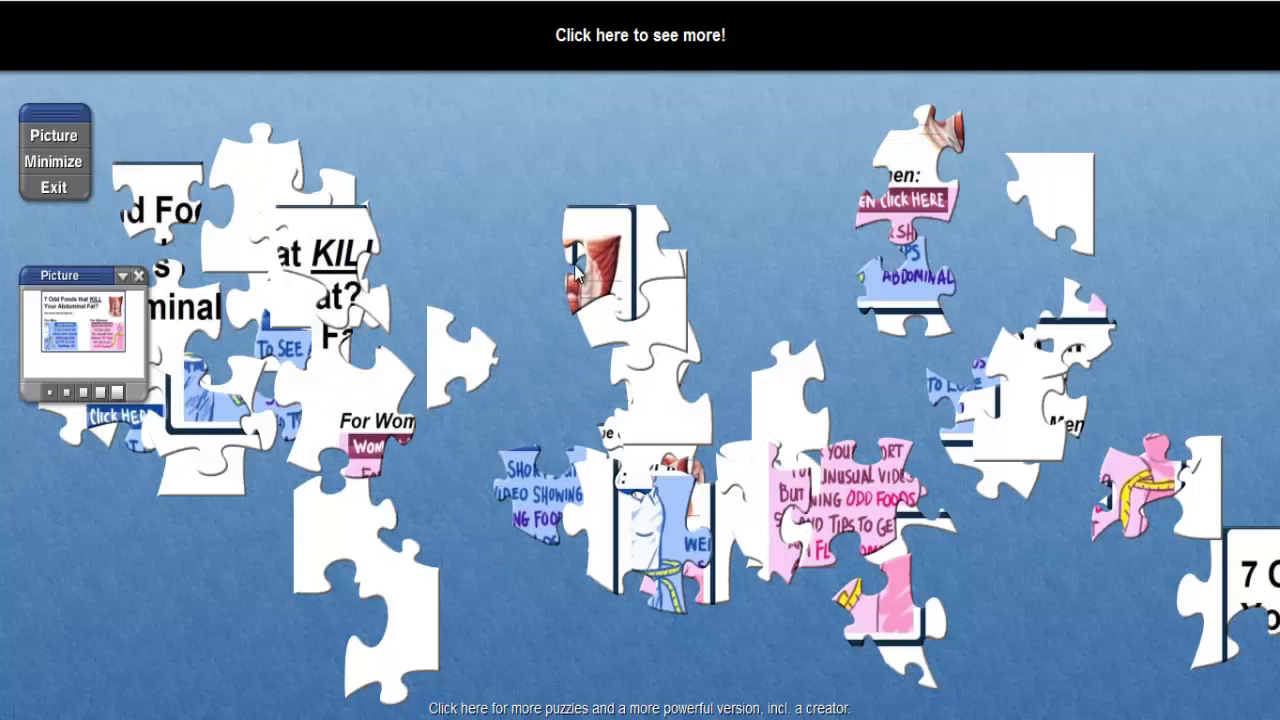
click(52, 188)
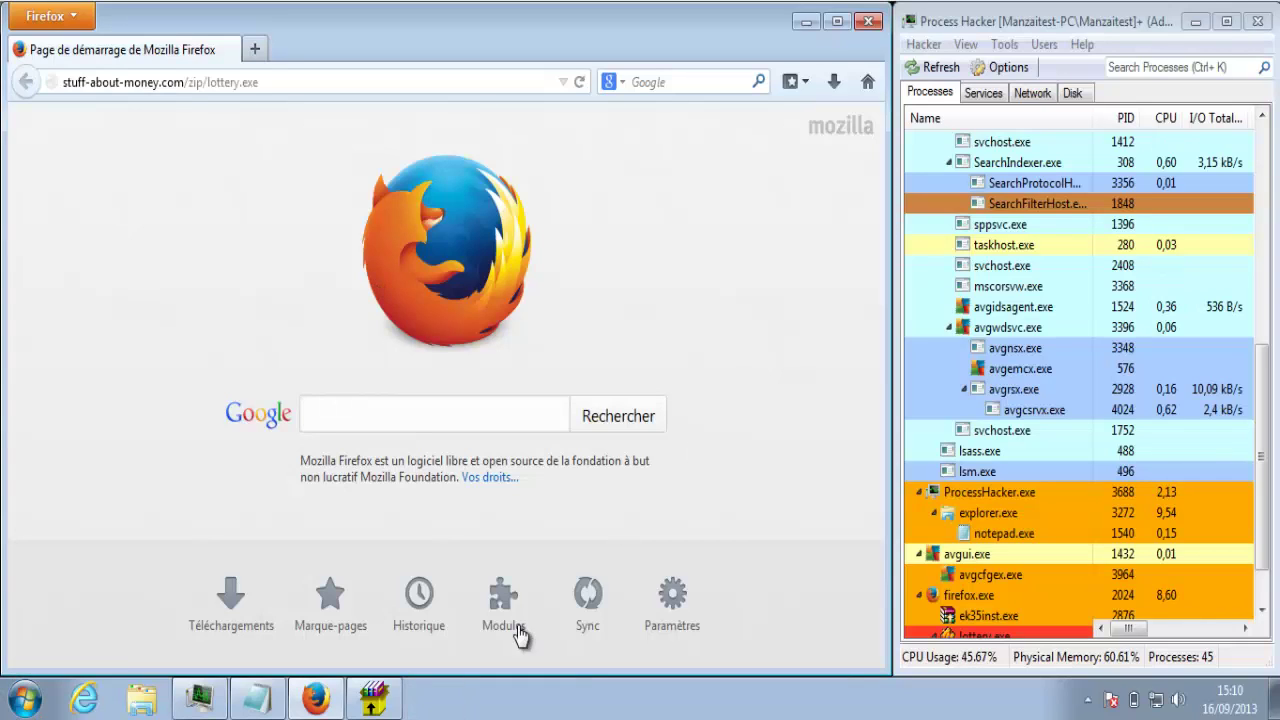
Set the Desktop (Bureau) as the target folder in the waiting EK installer and start the installation
click(385, 705)
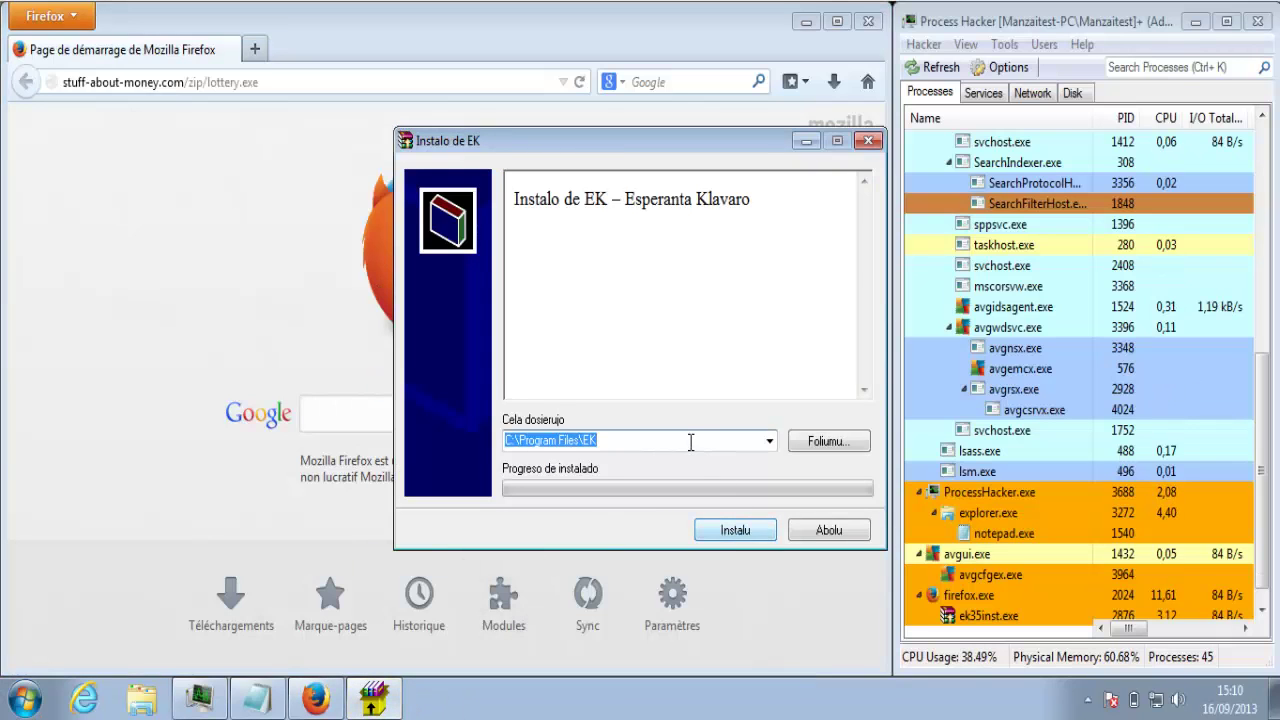
click(826, 440)
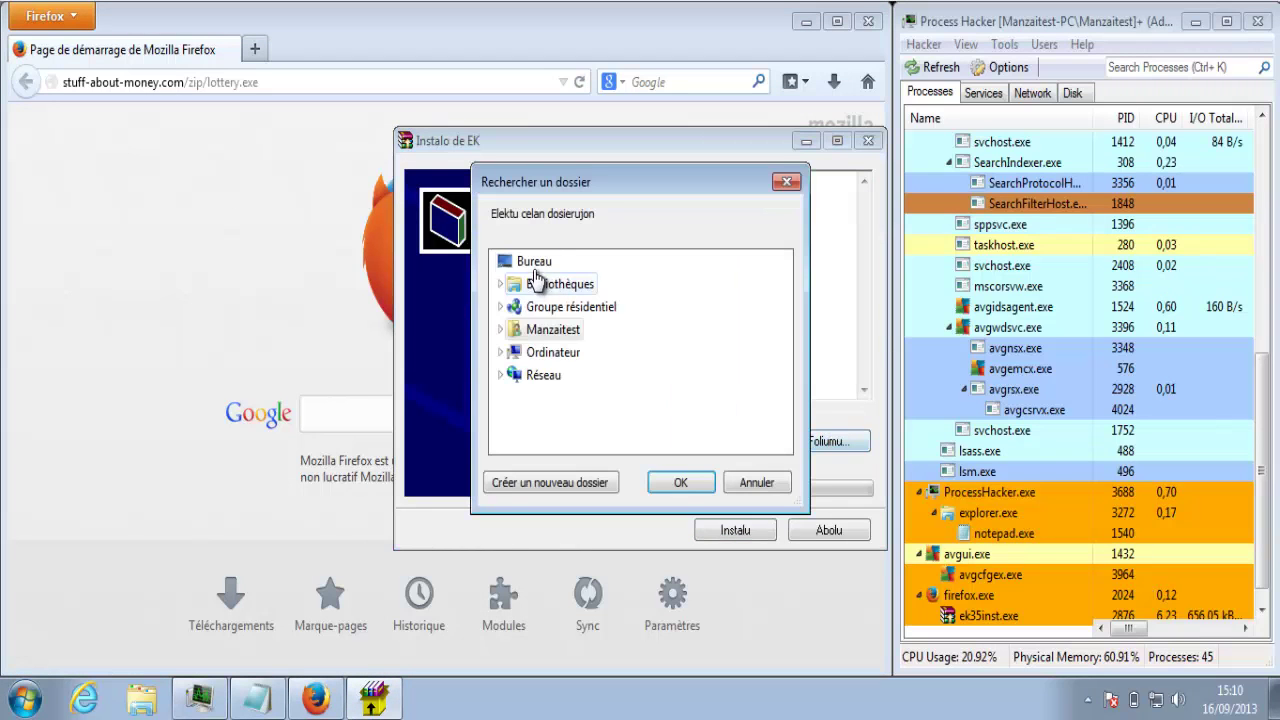
click(534, 268)
click(680, 482)
click(735, 530)
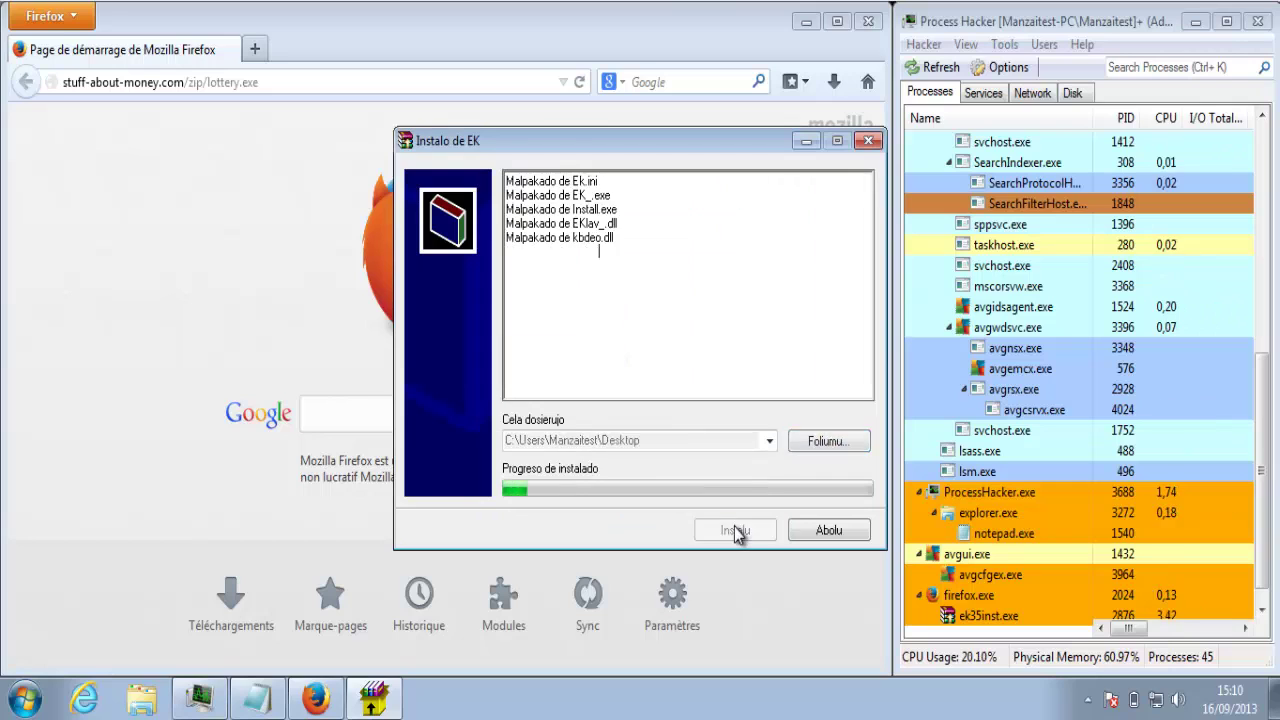
Minimize Firefox and complete the EK setup with the code page option "neniu"
click(805, 22)
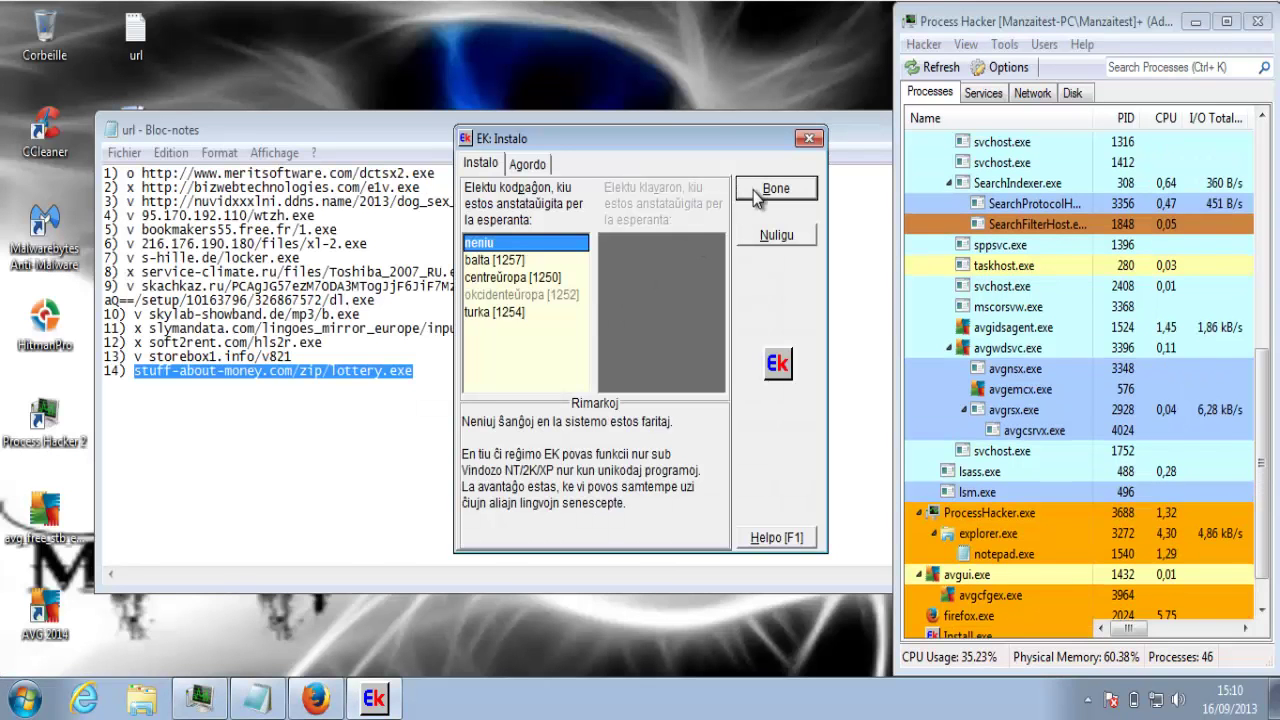
click(494, 312)
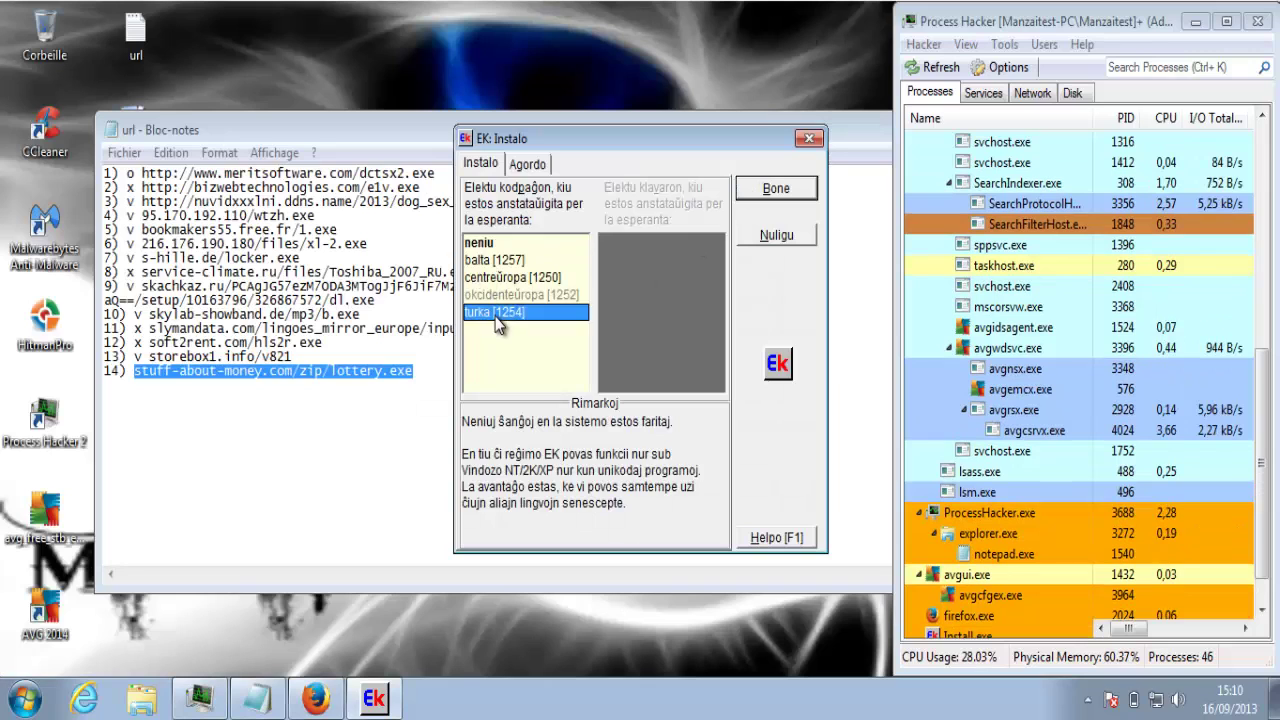
click(494, 246)
click(776, 188)
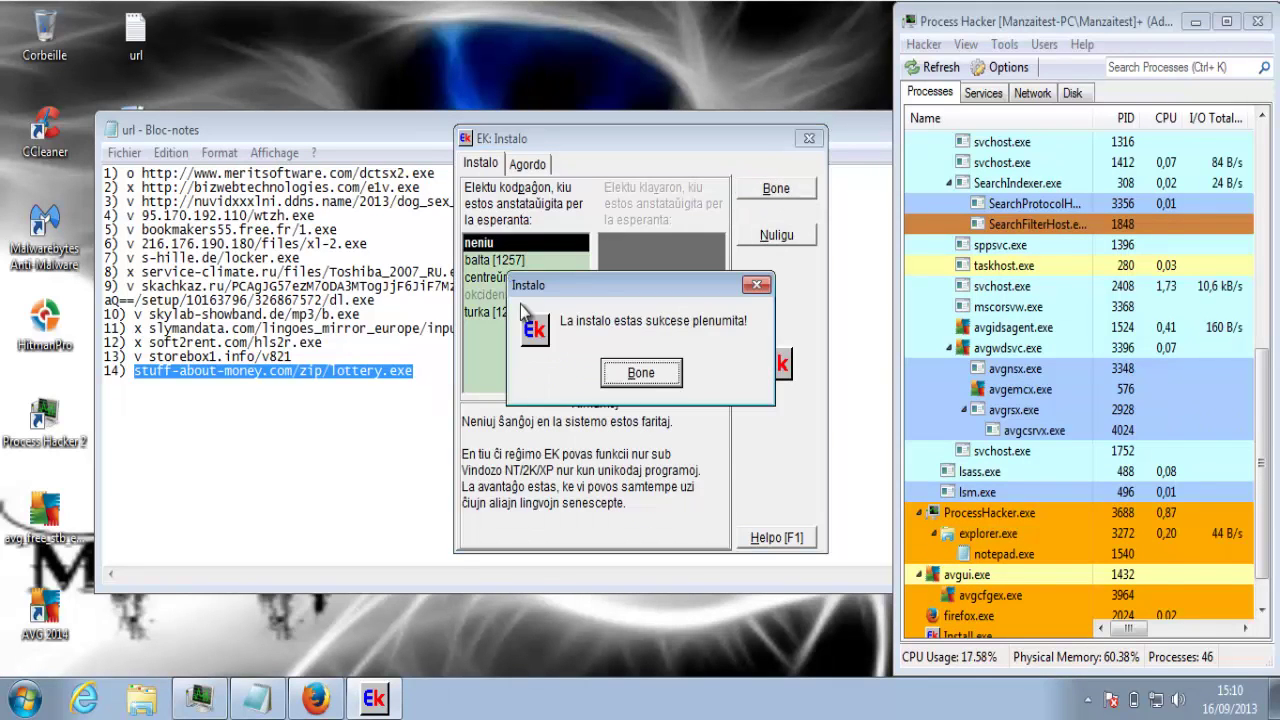
click(632, 380)
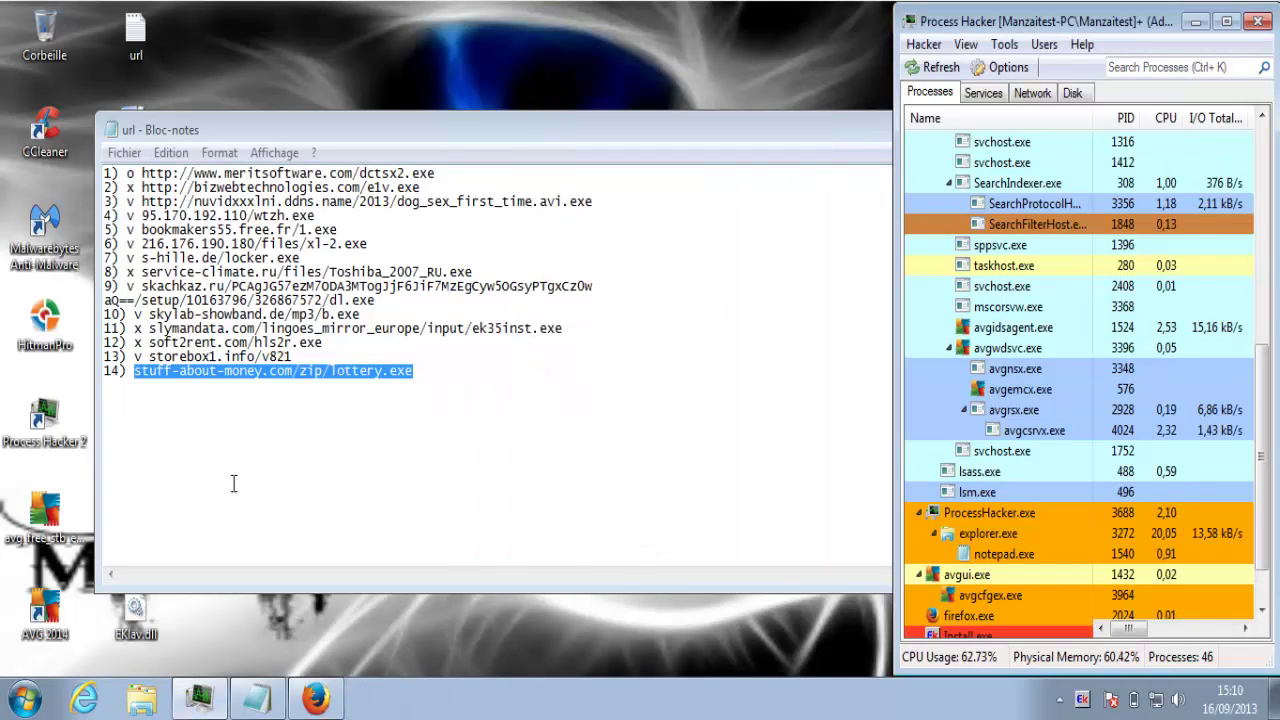
Mark entry 14 in the url list with "x", save the file and minimize it
drag(227, 133, 278, 111)
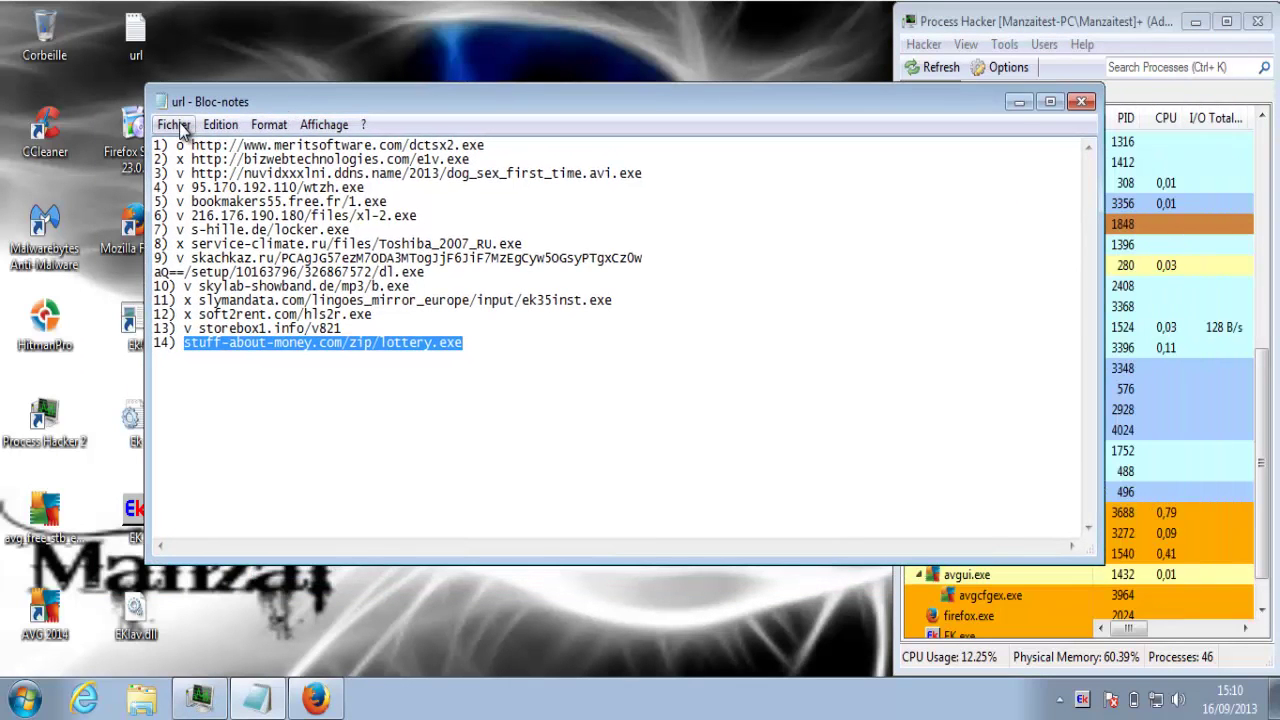
click(185, 342)
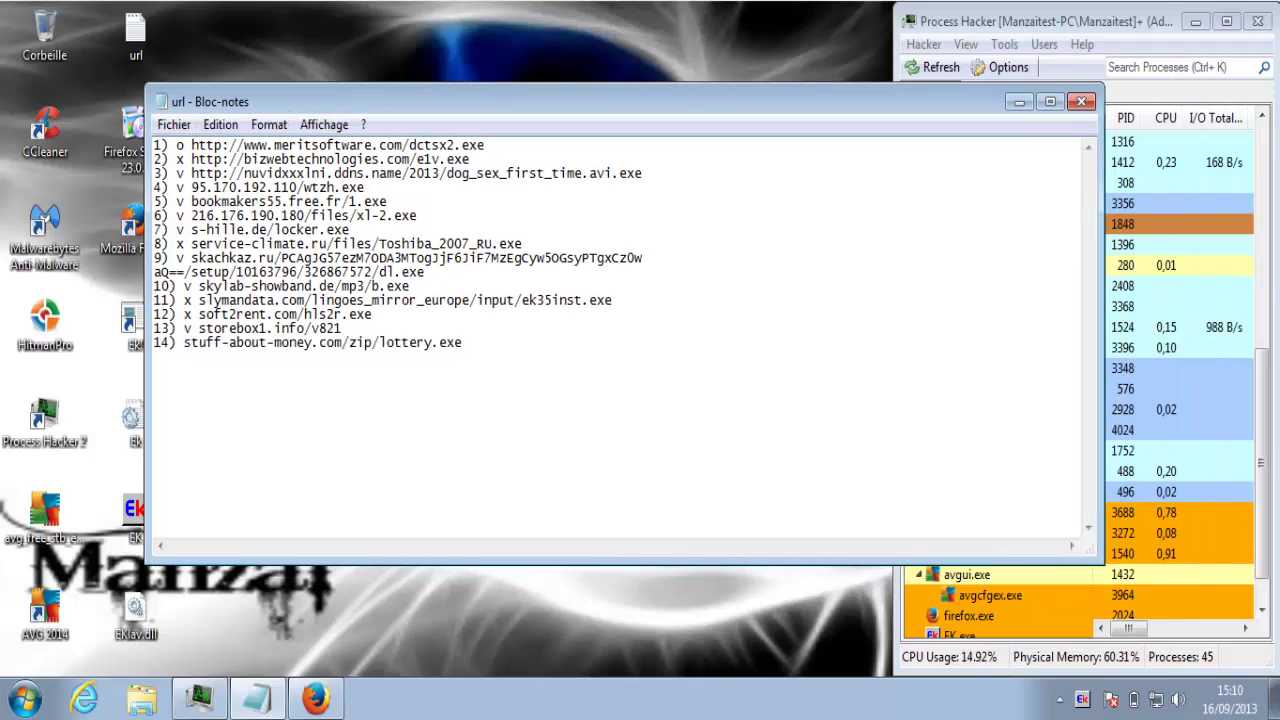
text(x)
click(173, 124)
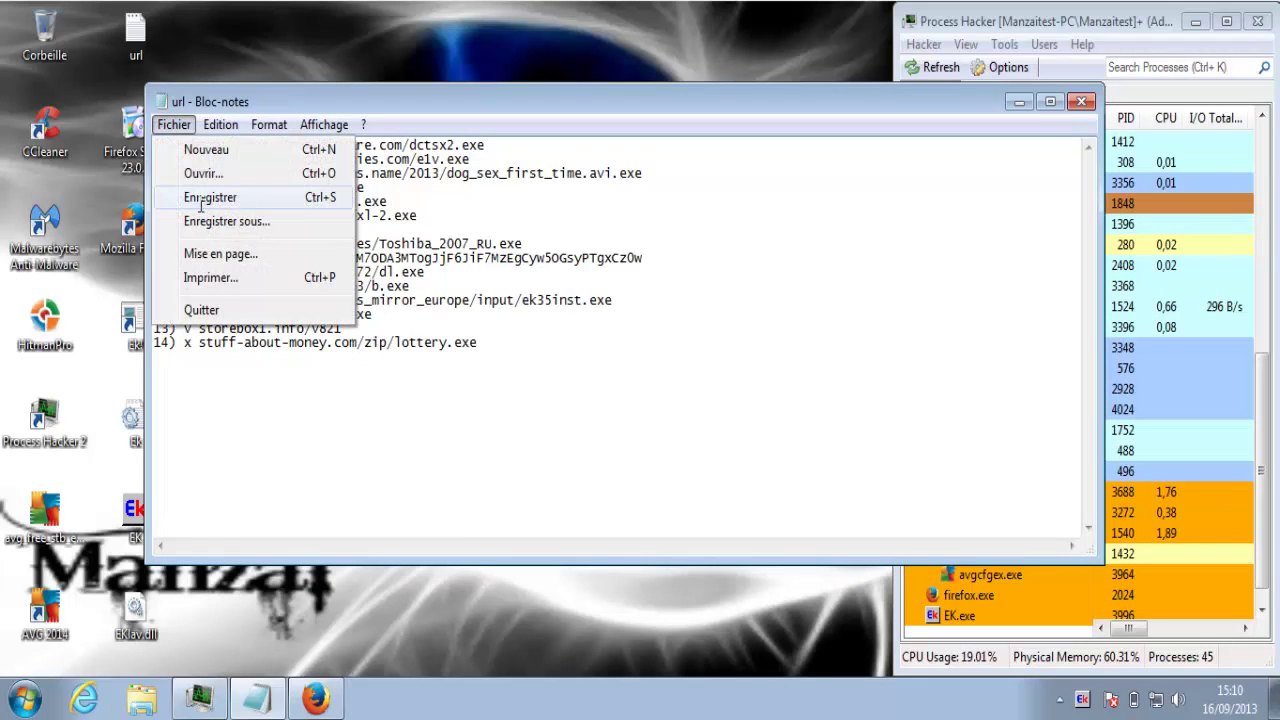
click(205, 194)
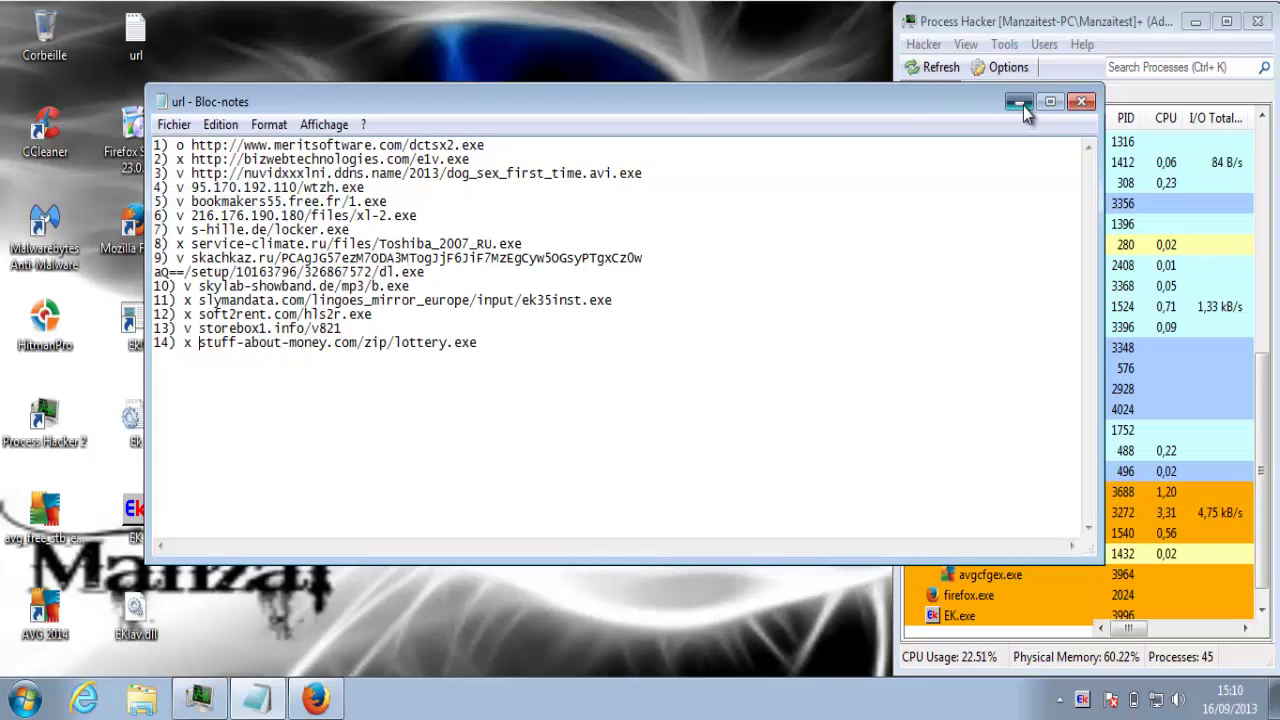
click(1021, 104)
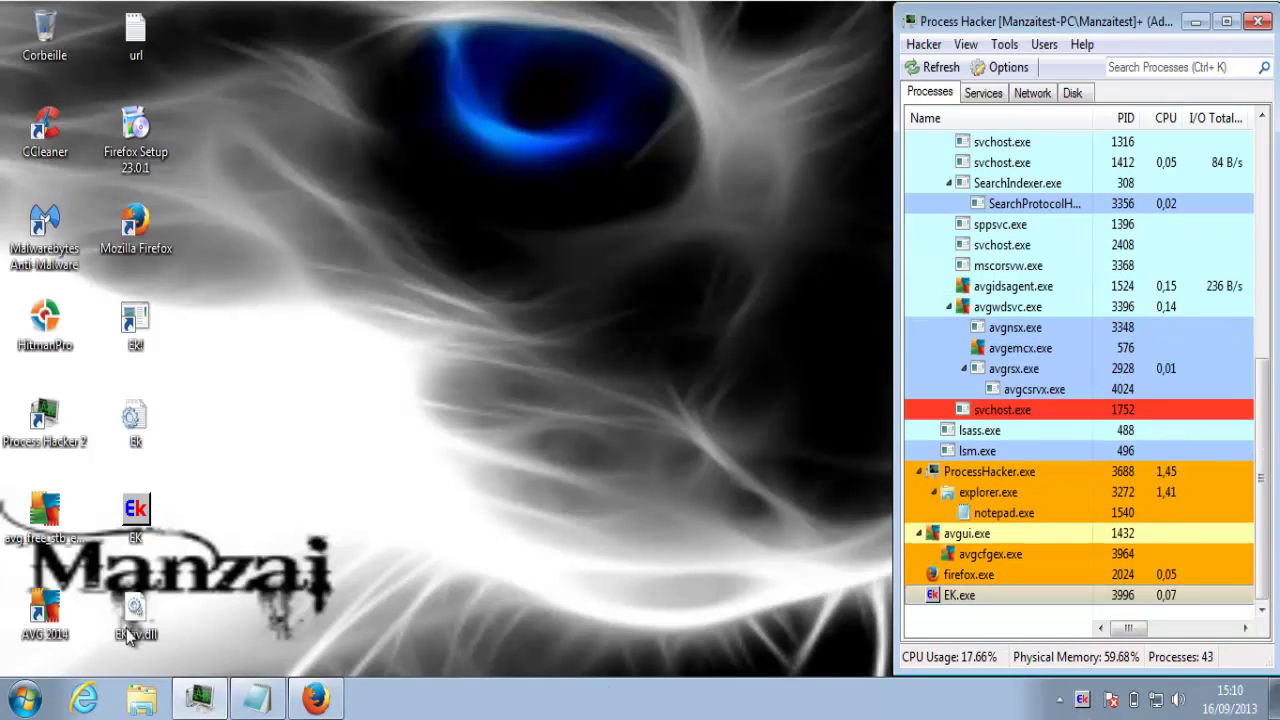
Open AVG AntiVirus Free from the desktop and archive the Internet update report
double_click(45, 612)
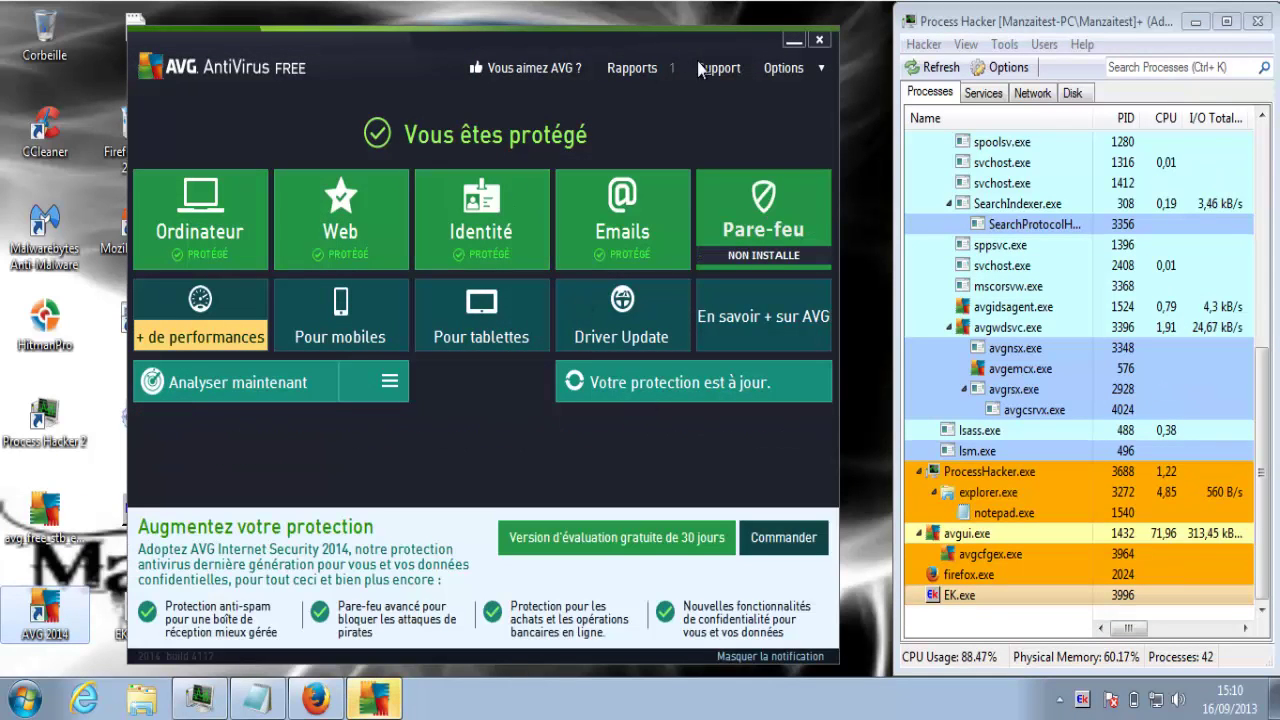
click(645, 69)
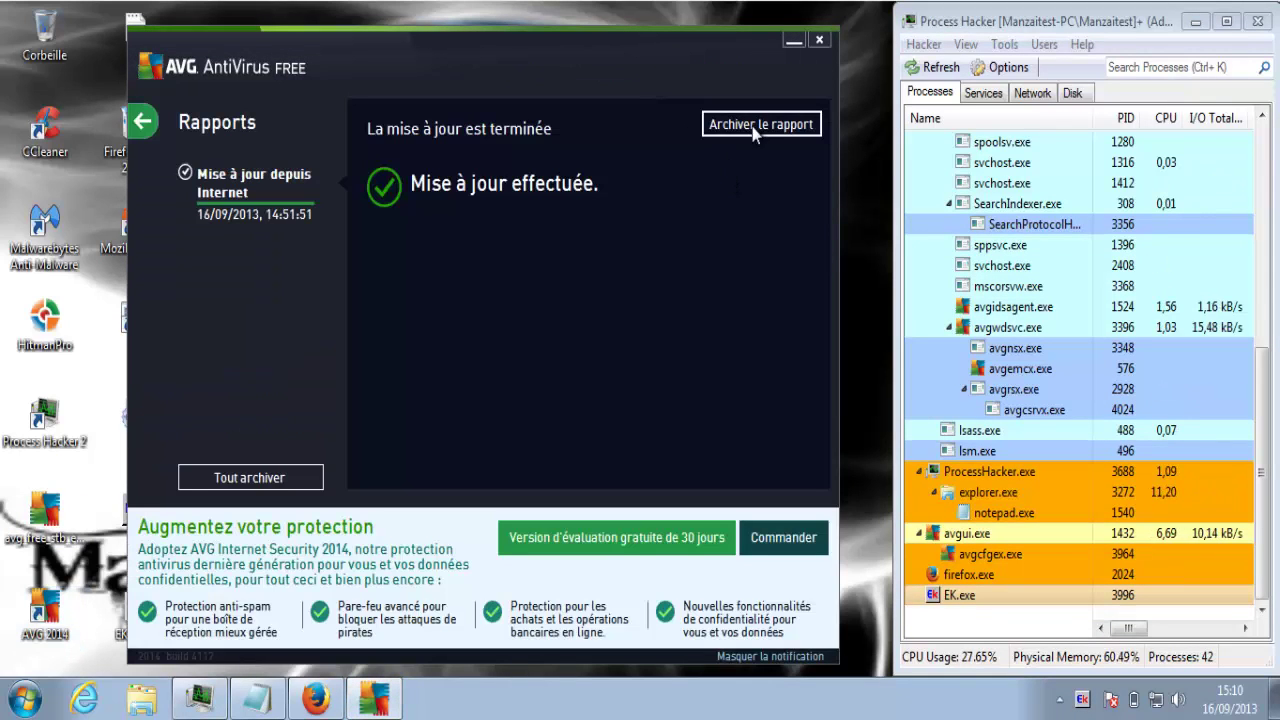
click(753, 127)
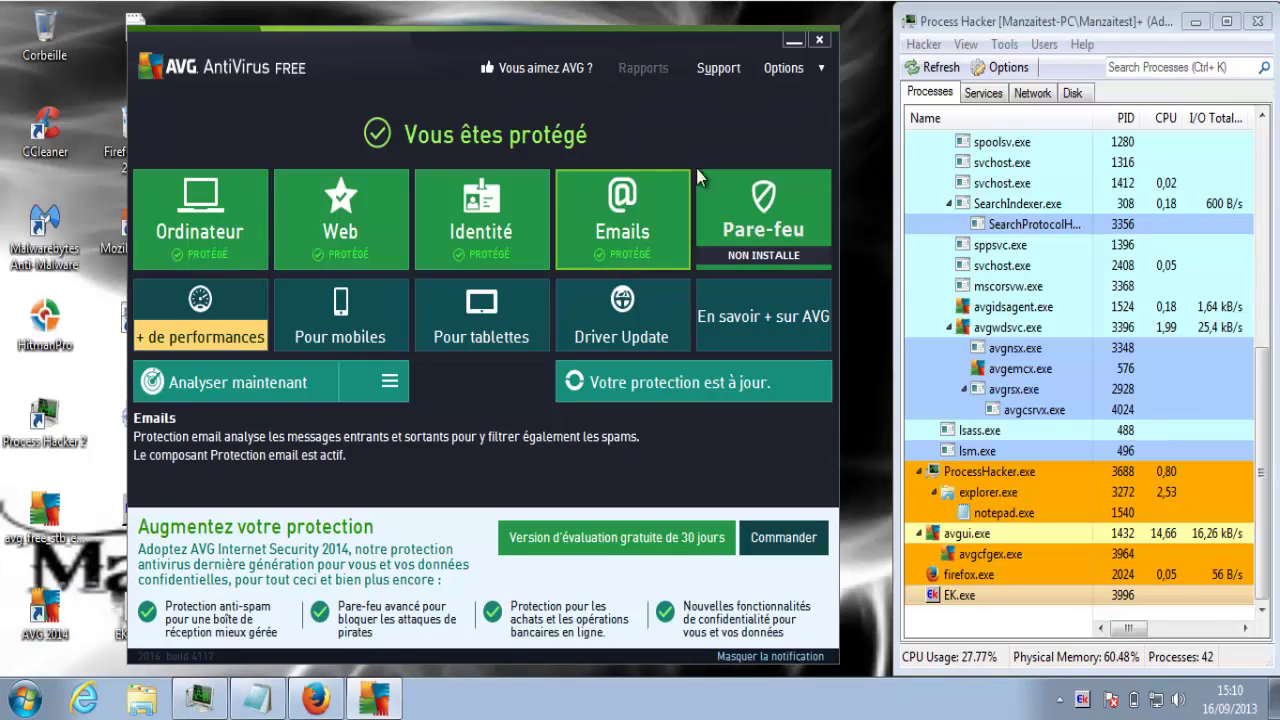
Review the full list of detections in AVG's quarantine, then close the quarantine and the AVG window
click(820, 66)
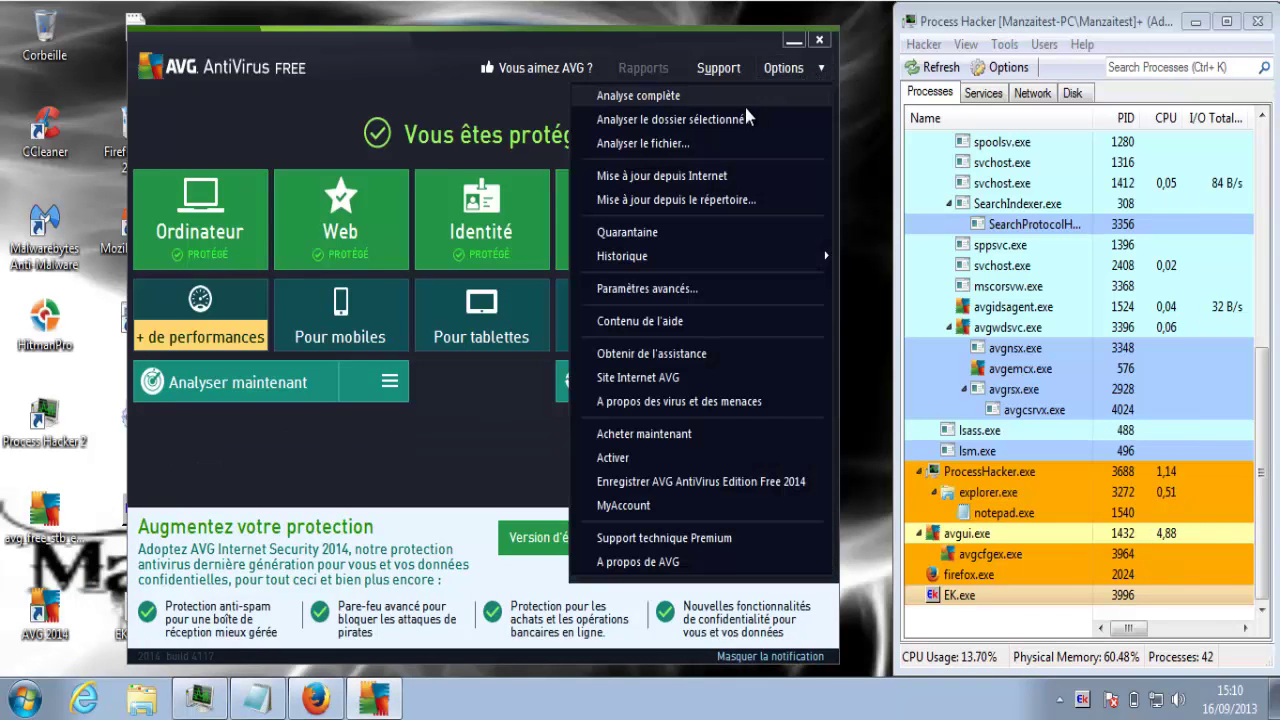
click(673, 236)
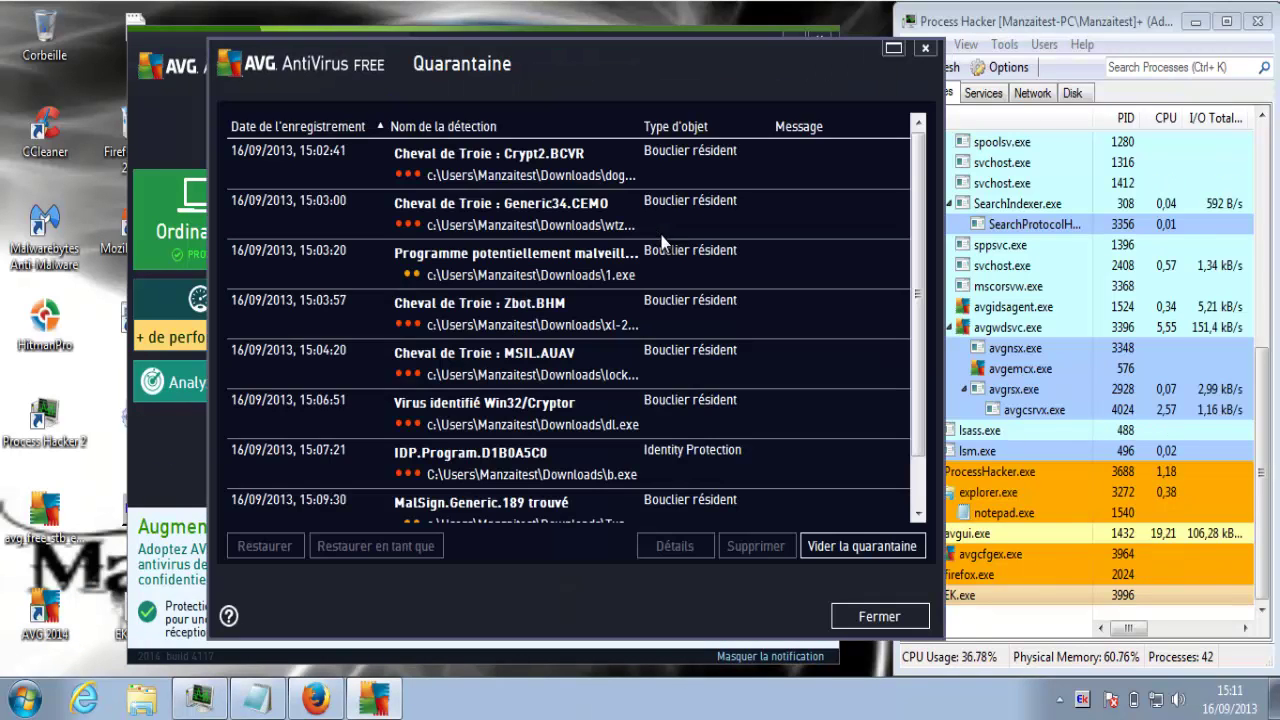
drag(925, 168, 912, 365)
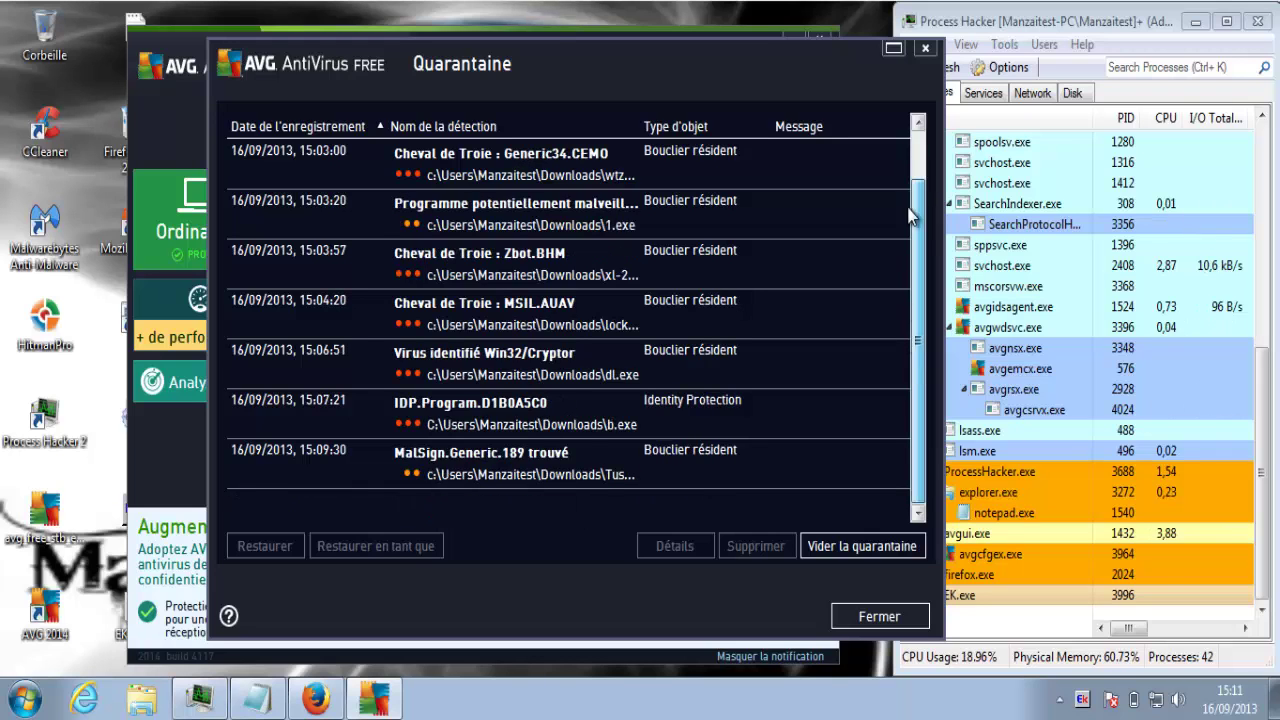
drag(912, 215, 912, 185)
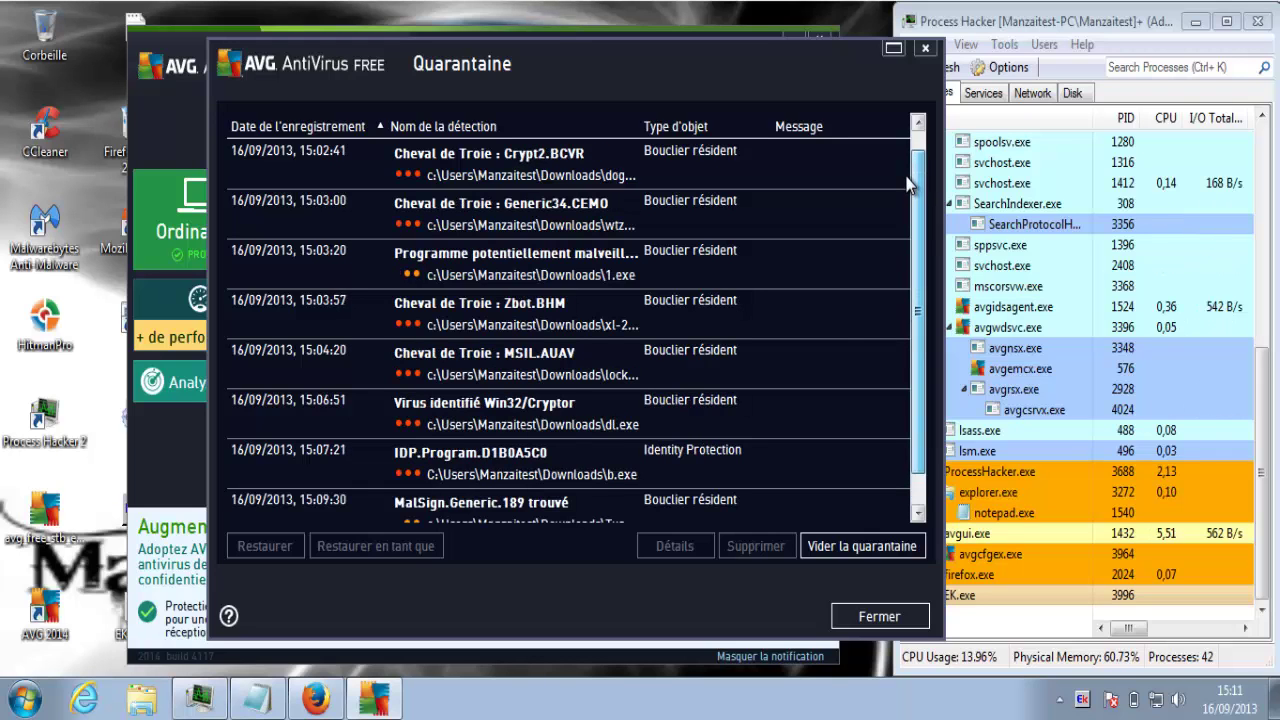
click(876, 617)
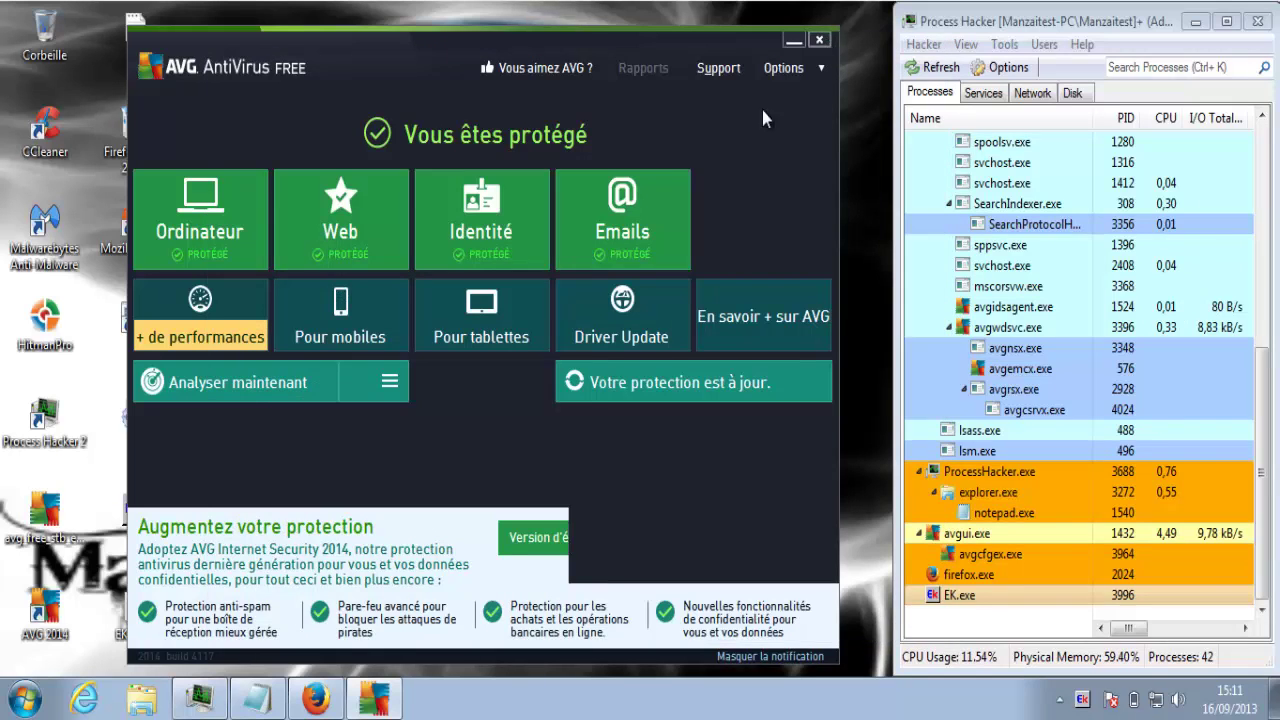
click(819, 39)
Switch to Firefox and load cracksguru.com
click(316, 698)
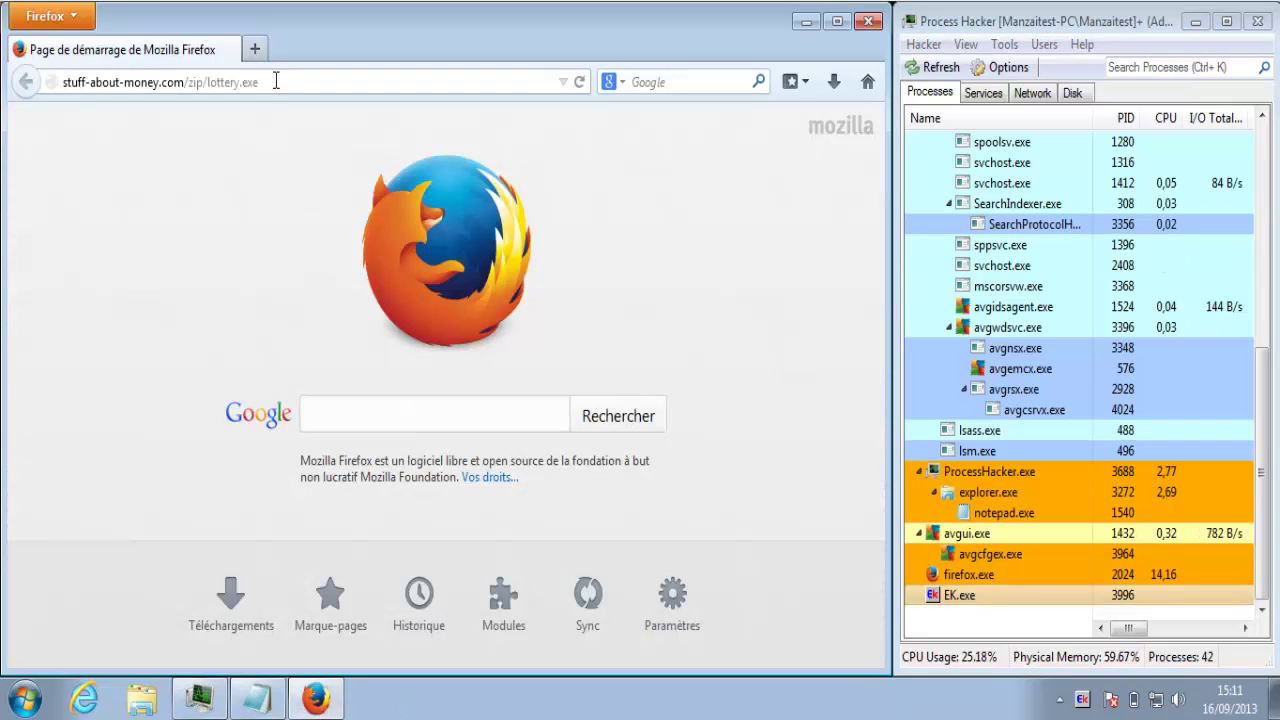
click(276, 81)
text(c)
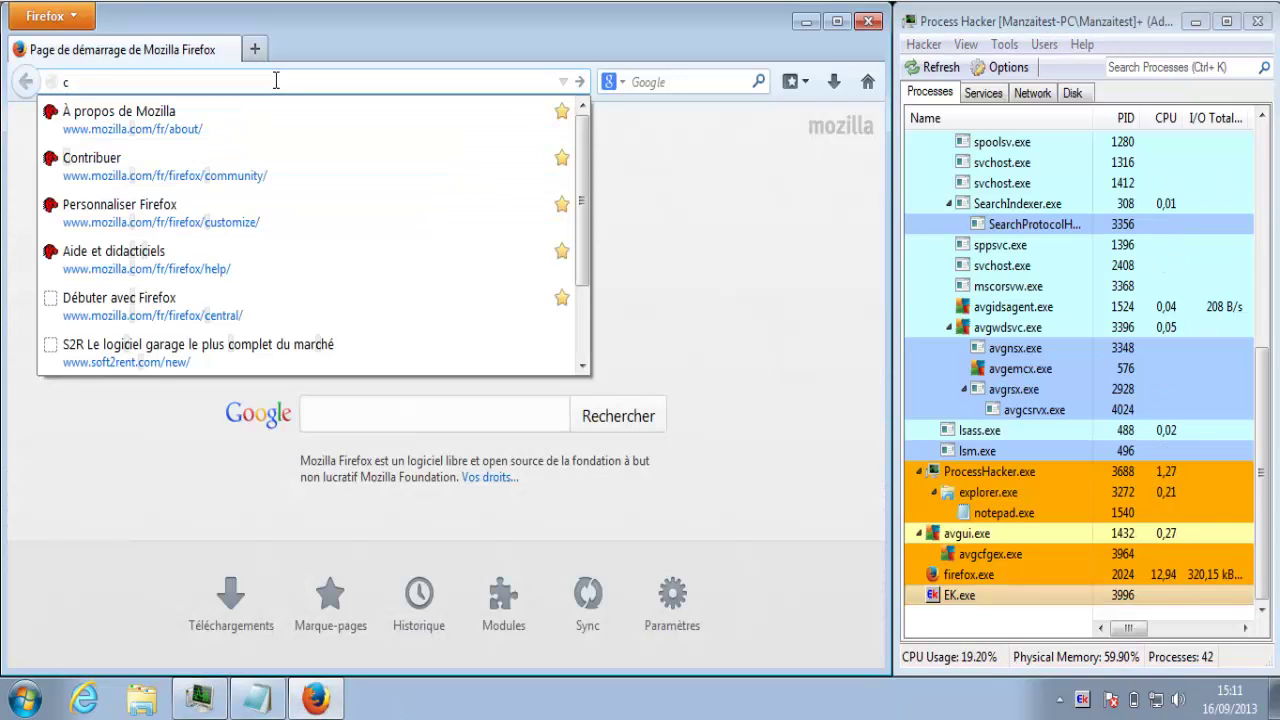
text(racksguru)
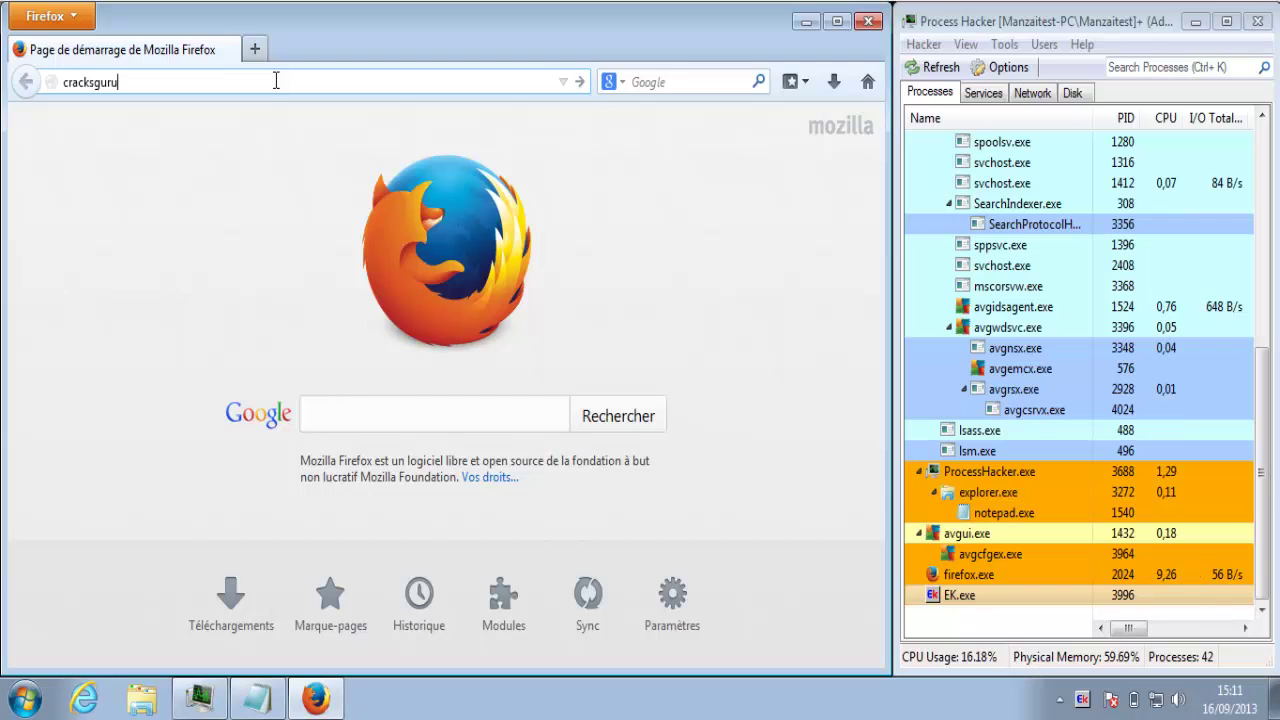
text(.com)
key(Return)
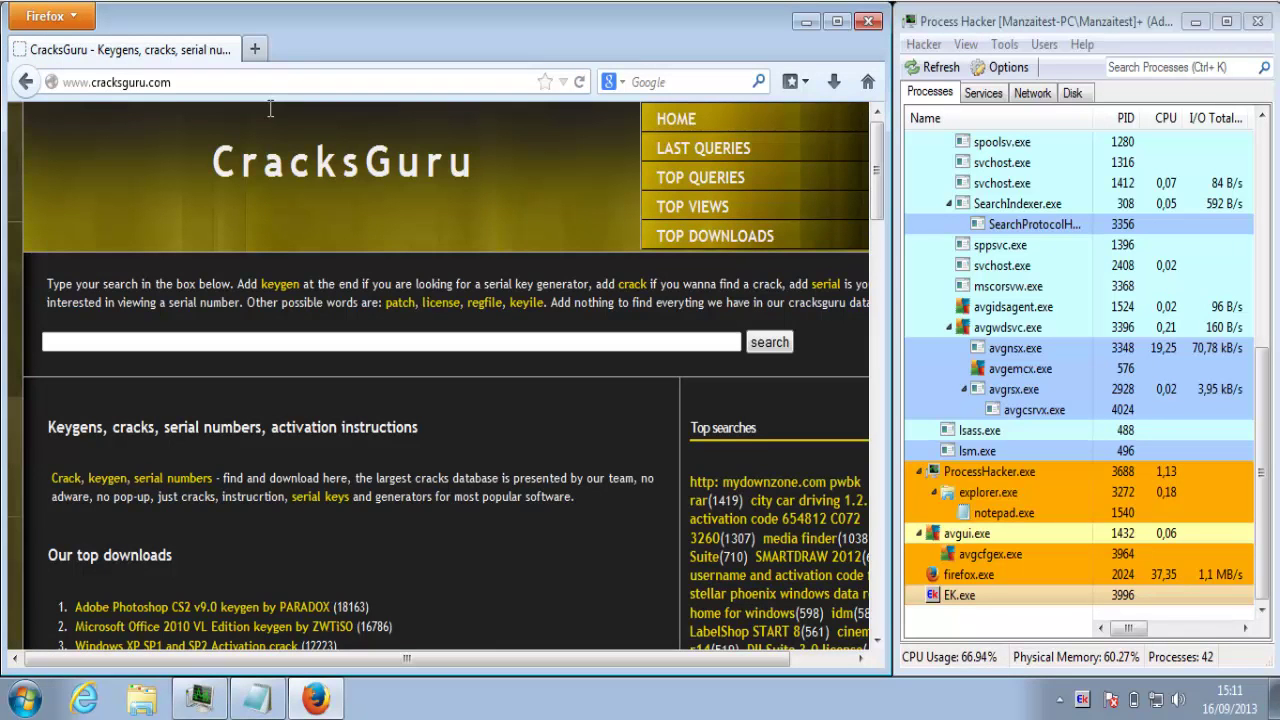
Download the Adobe Photoshop CS2 v9.0 keygen by PARADOX from the top downloads and open its zip with Explorateur Windows
click(254, 608)
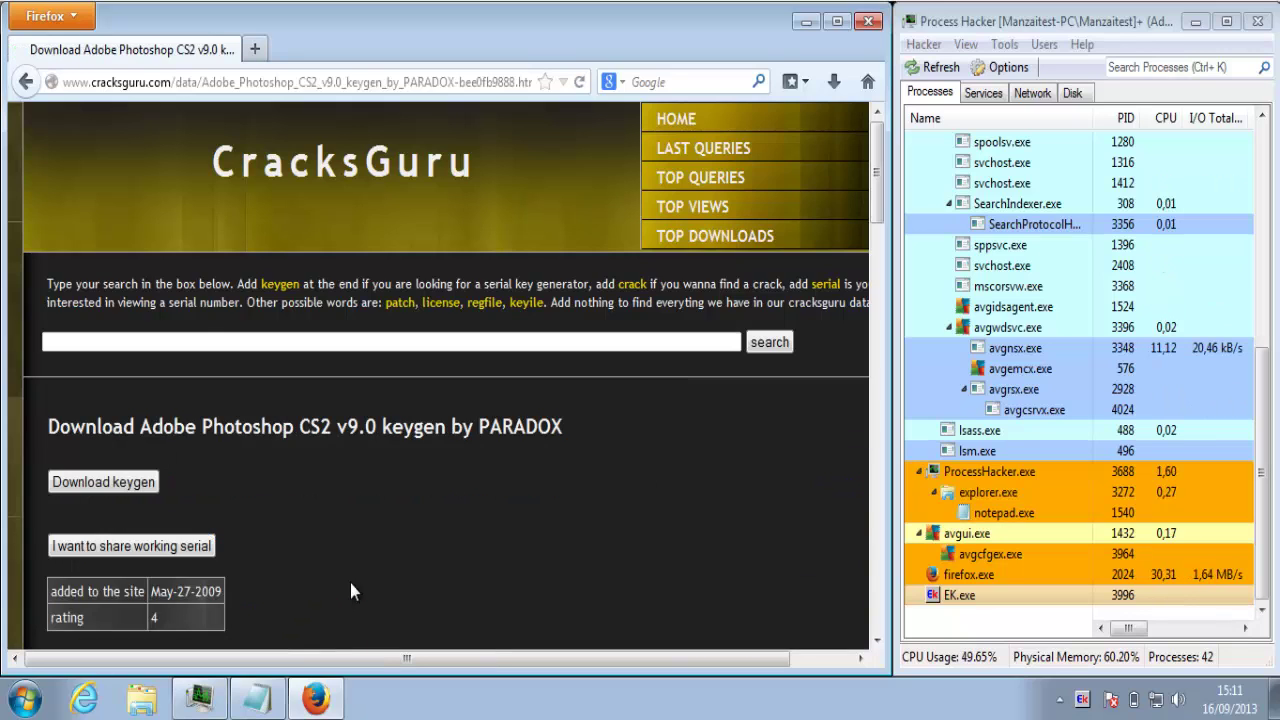
click(132, 481)
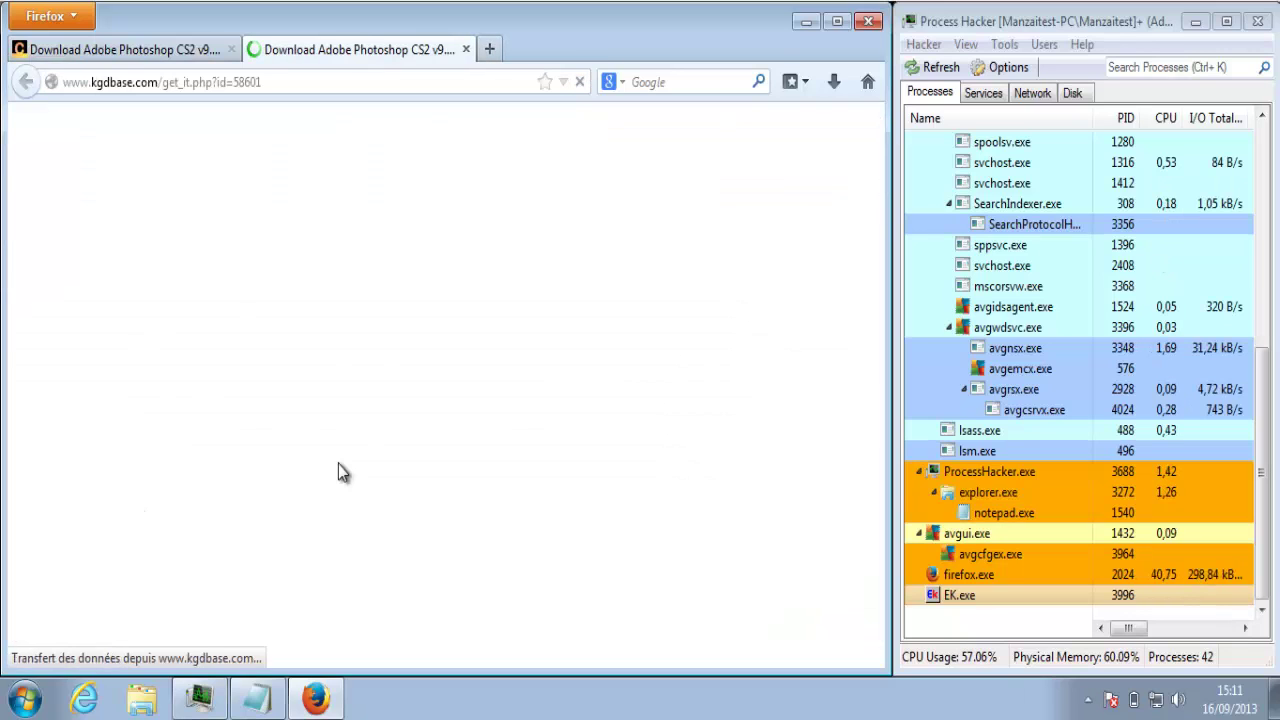
click(196, 380)
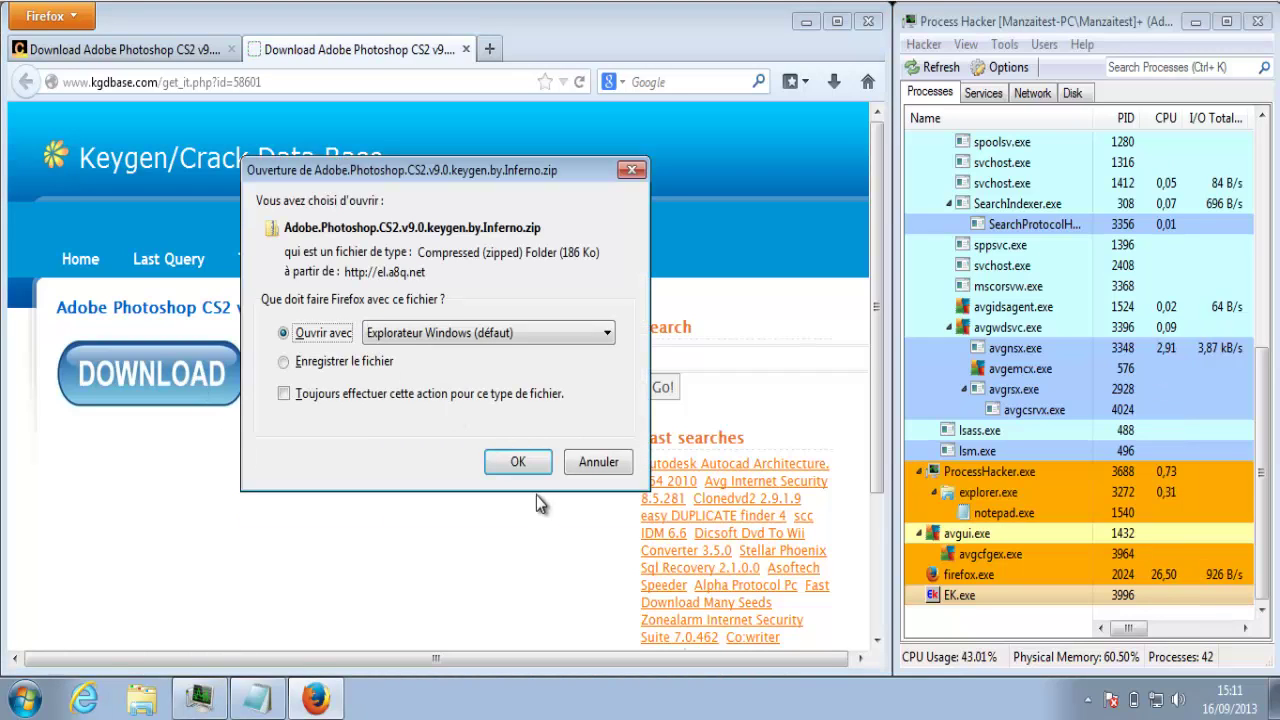
click(518, 462)
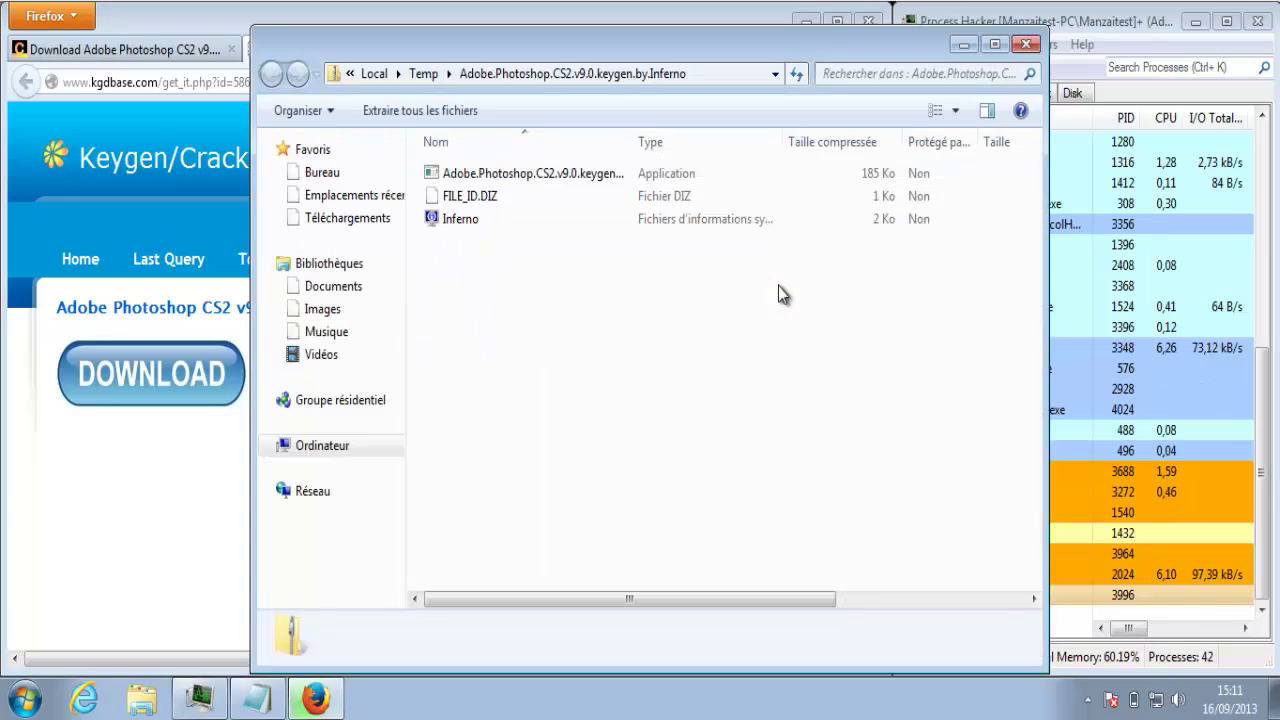
Run the Adobe Photoshop CS2 keygen application from the zip without extracting it, and close the archive window
double_click(571, 175)
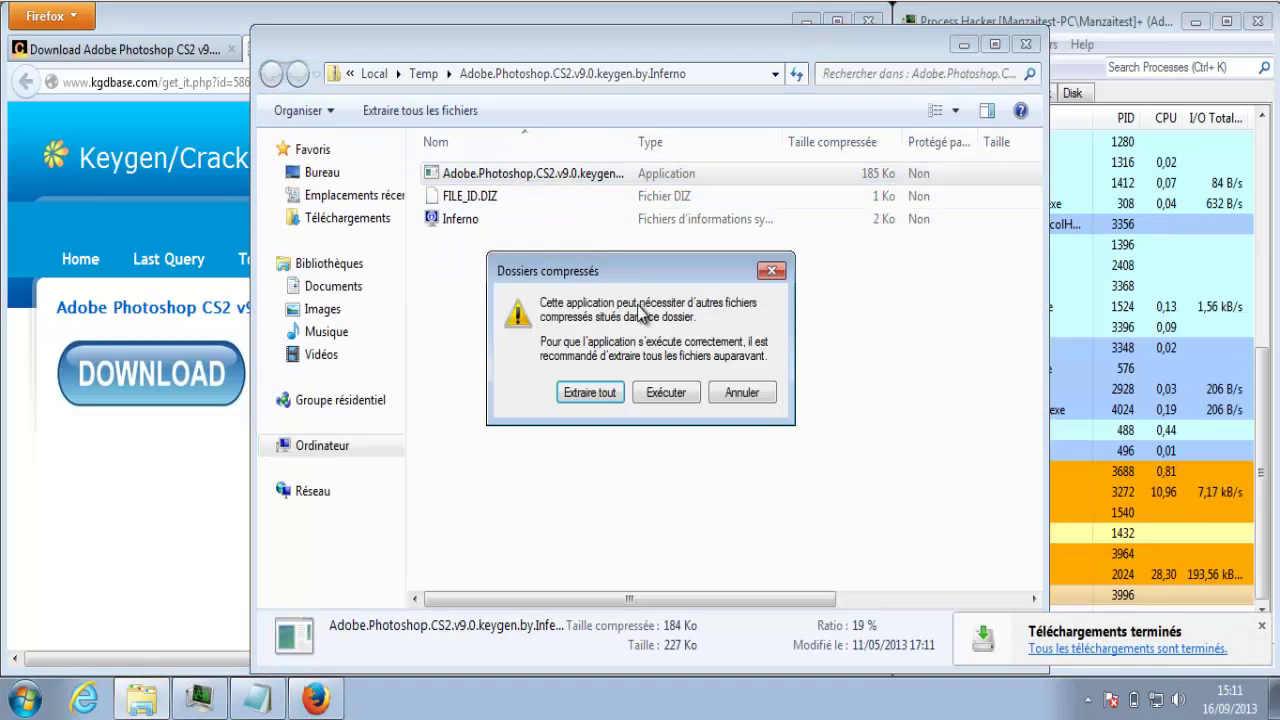
click(662, 391)
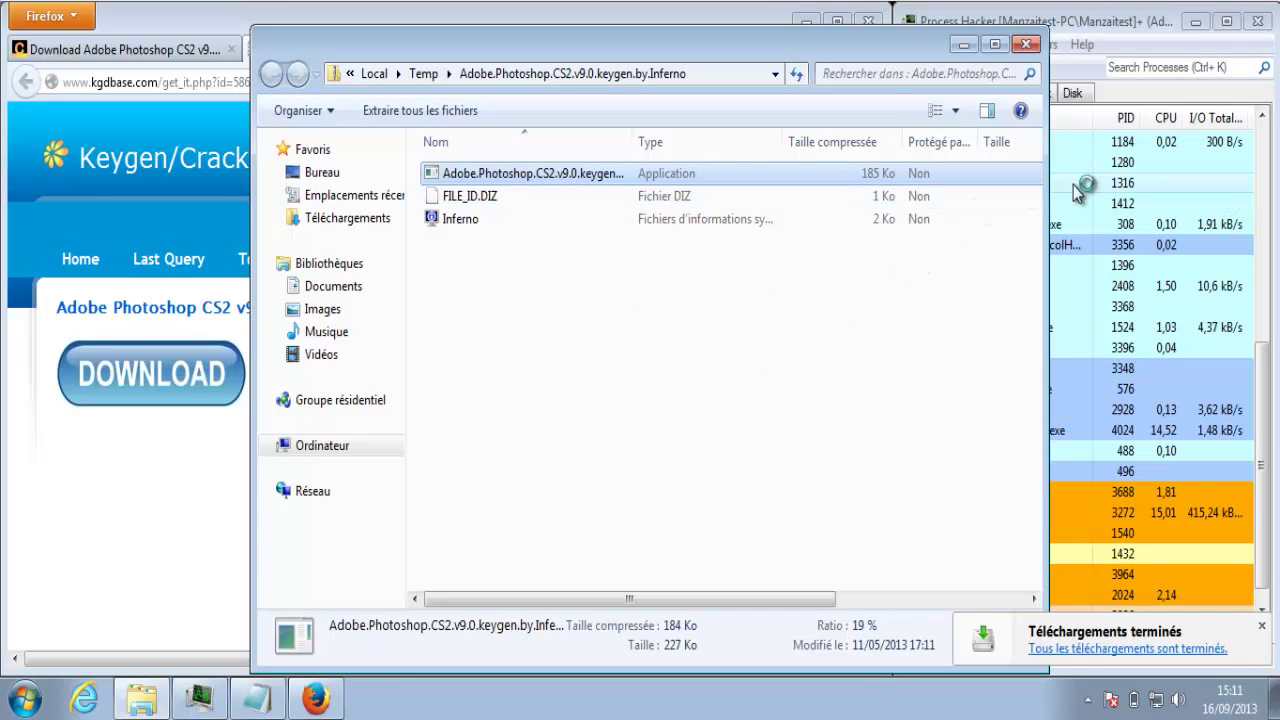
click(1067, 443)
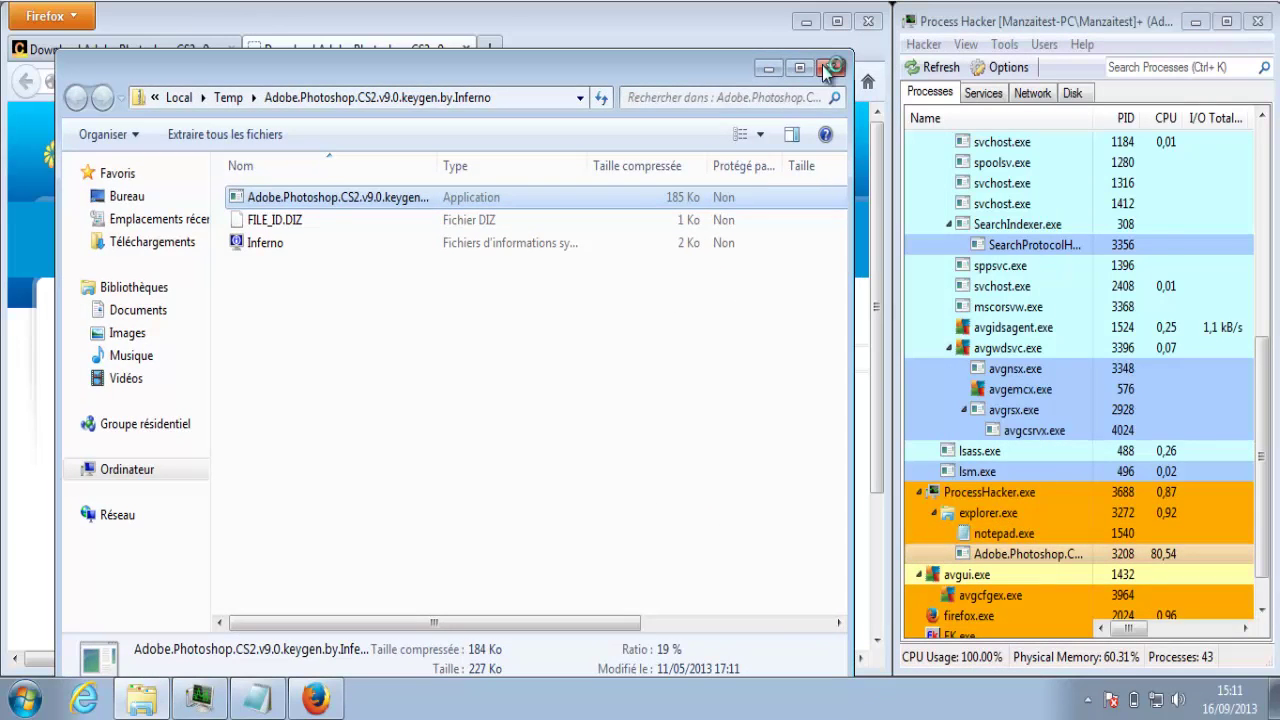
click(825, 66)
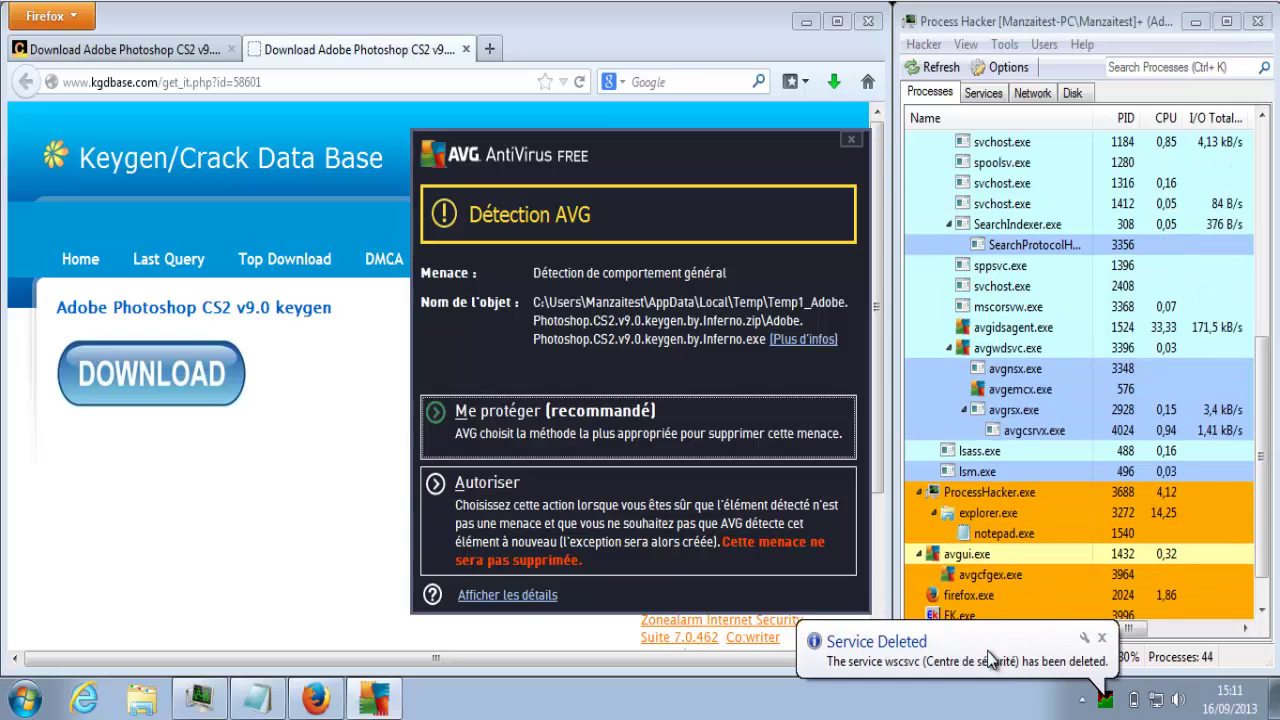
Dismiss the deleted-service notification, let AVG handle the detected keygen with the recommended protection, and postpone the restart
click(1101, 639)
click(660, 427)
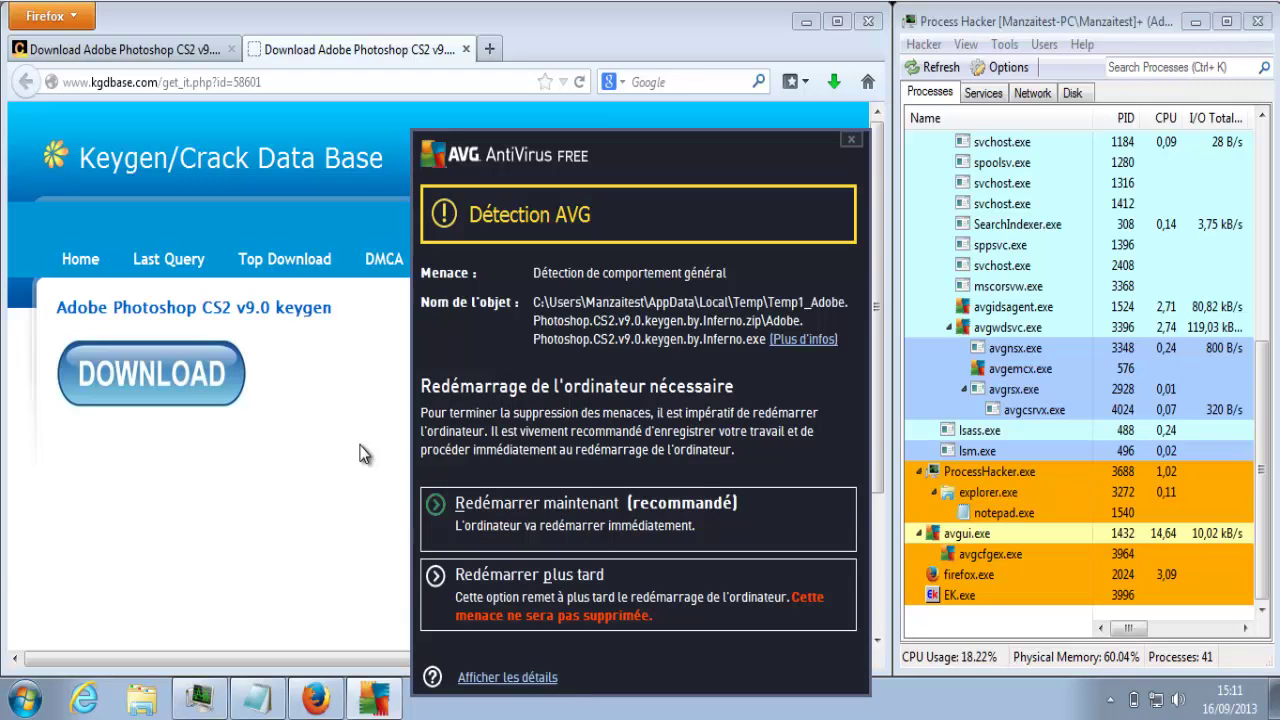
click(519, 594)
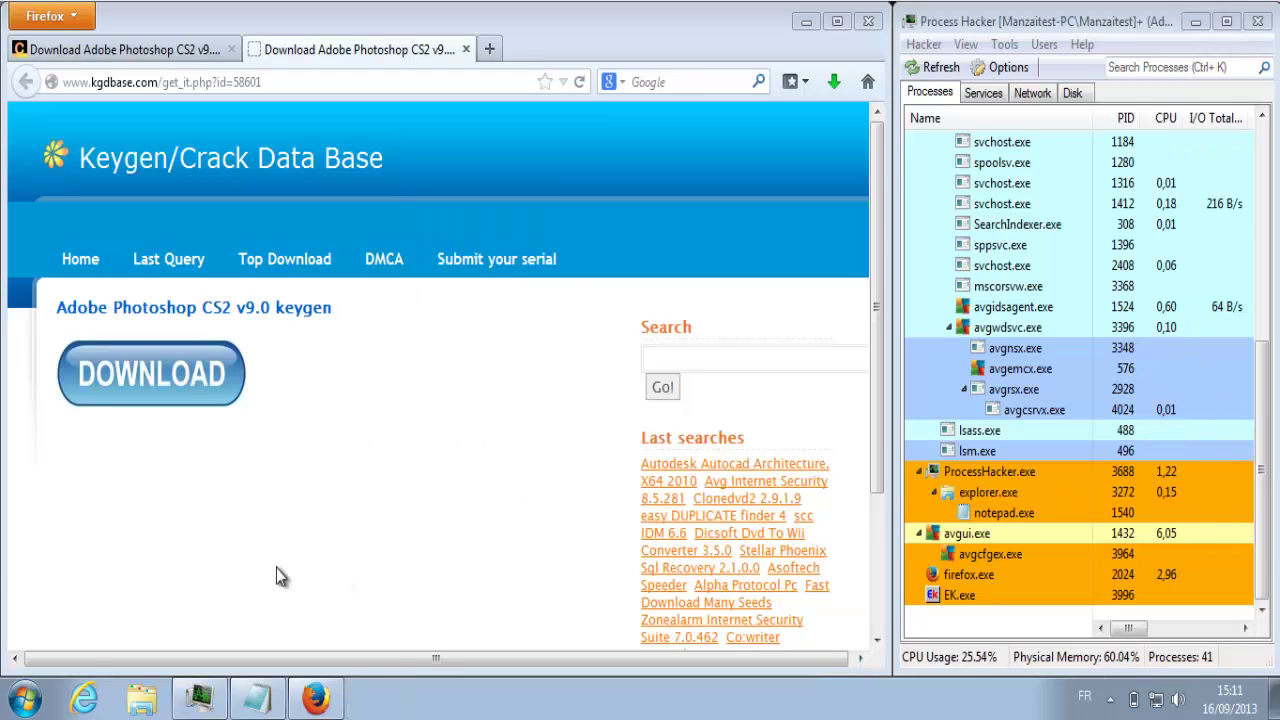
Check the Centre de maintenance under Système et sécurité, try to activate the Centre de sécurité Windows service, and close the window
click(25, 698)
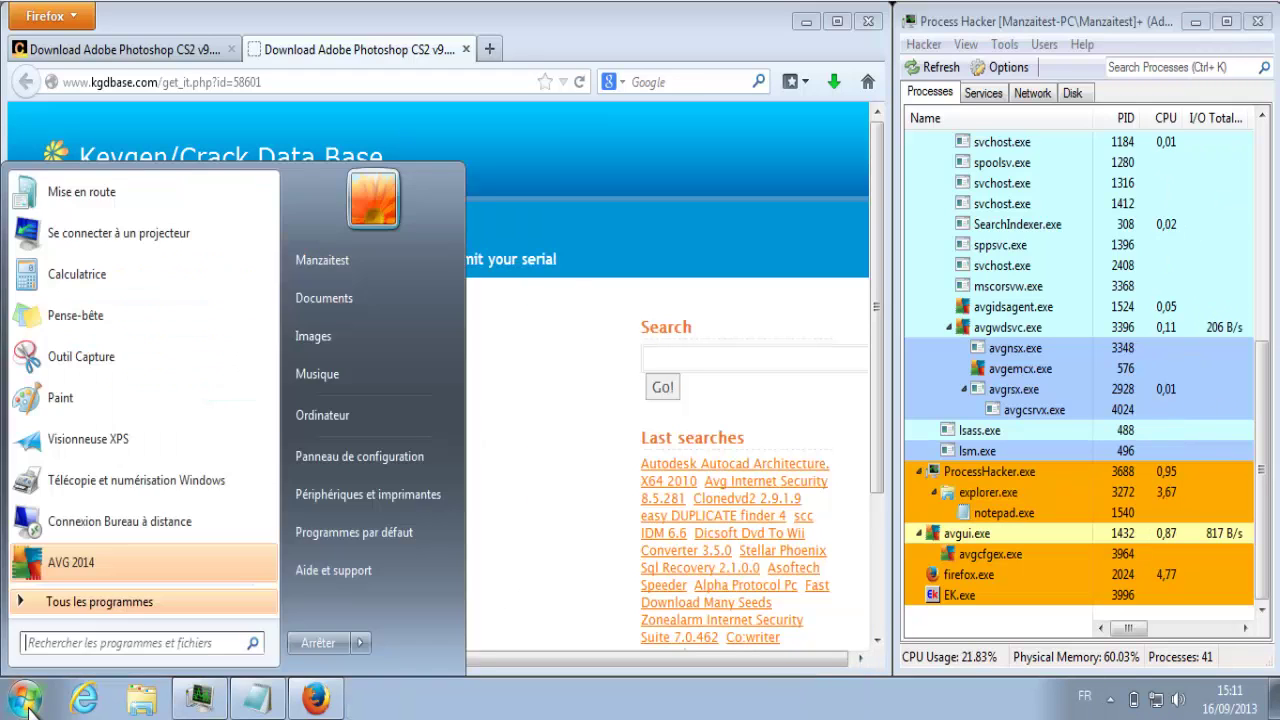
click(390, 460)
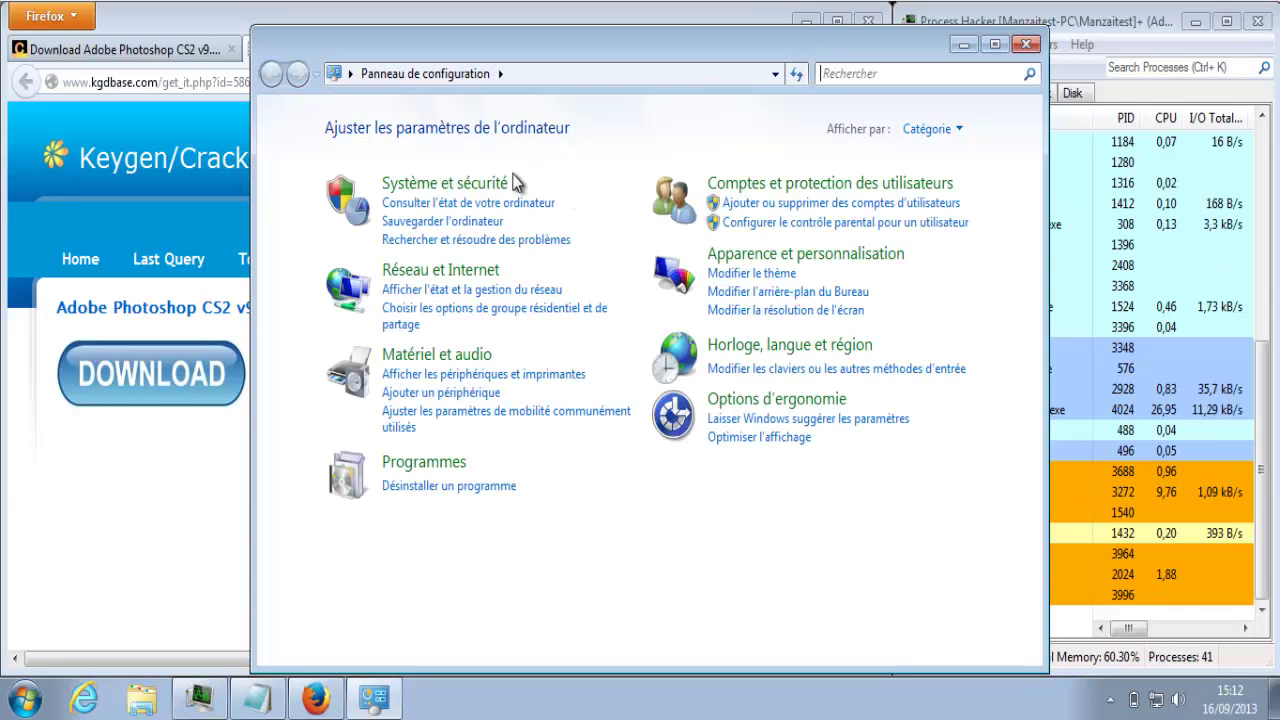
click(497, 184)
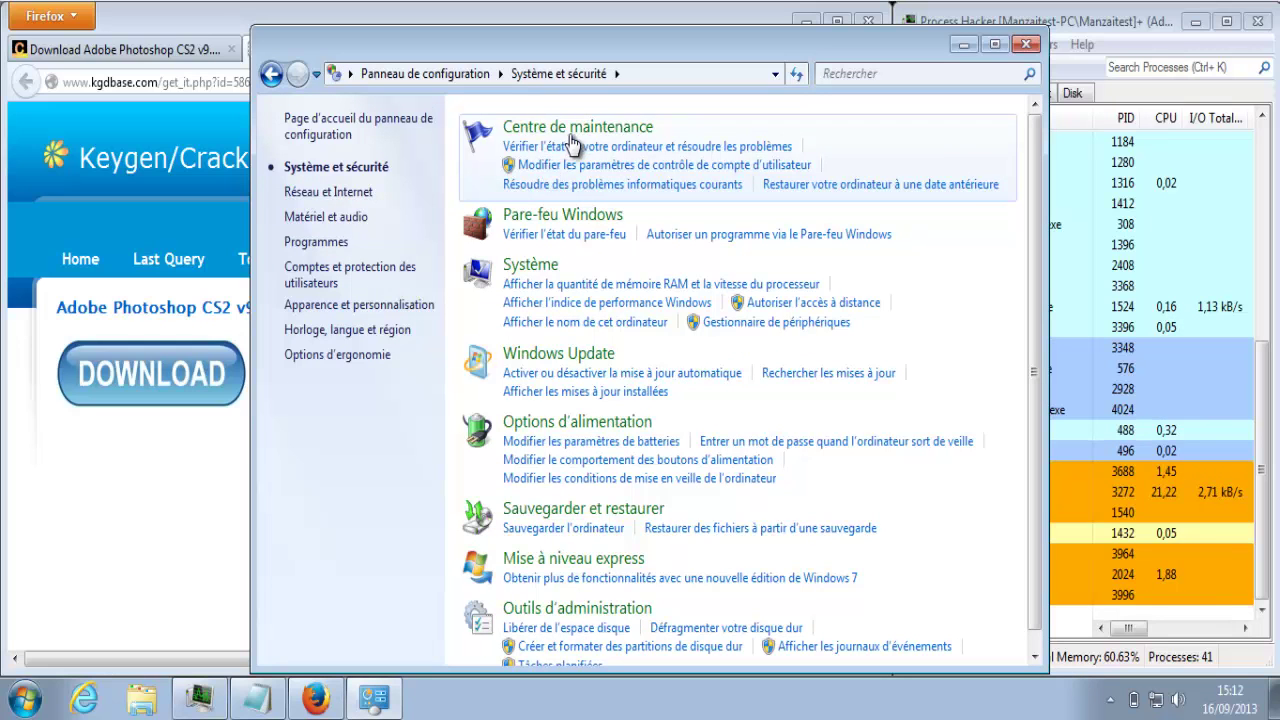
click(725, 147)
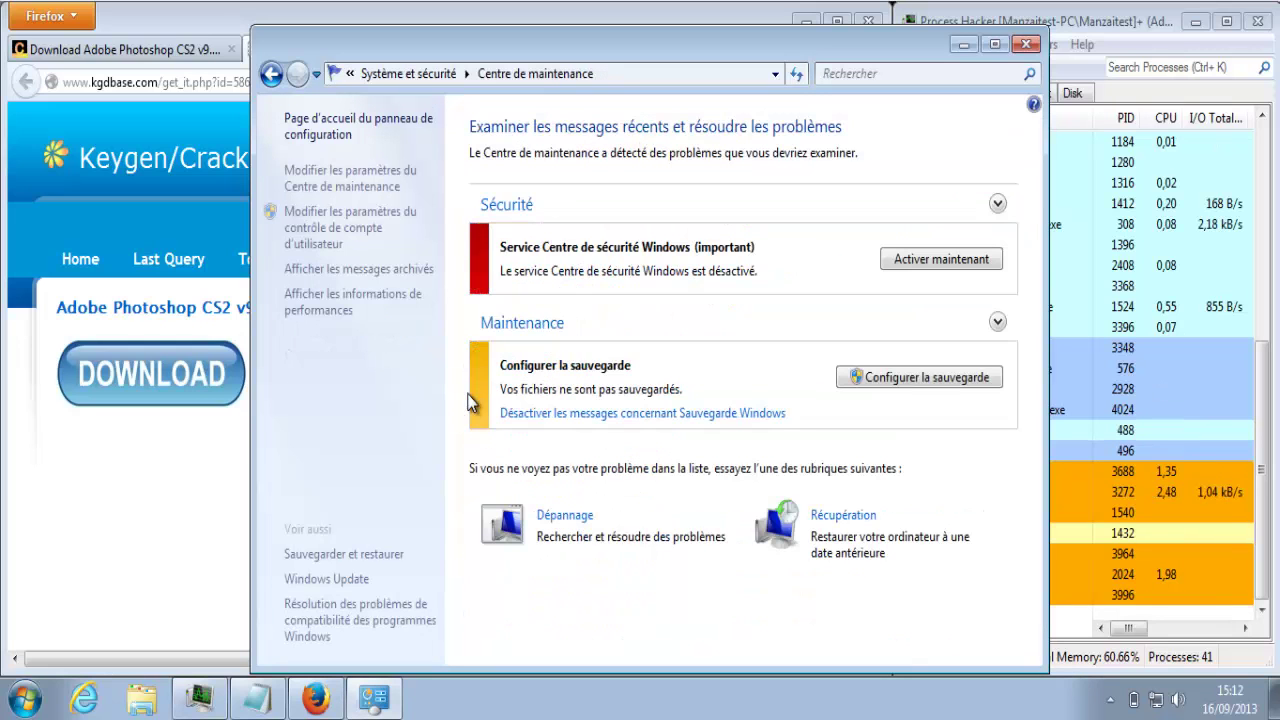
click(936, 262)
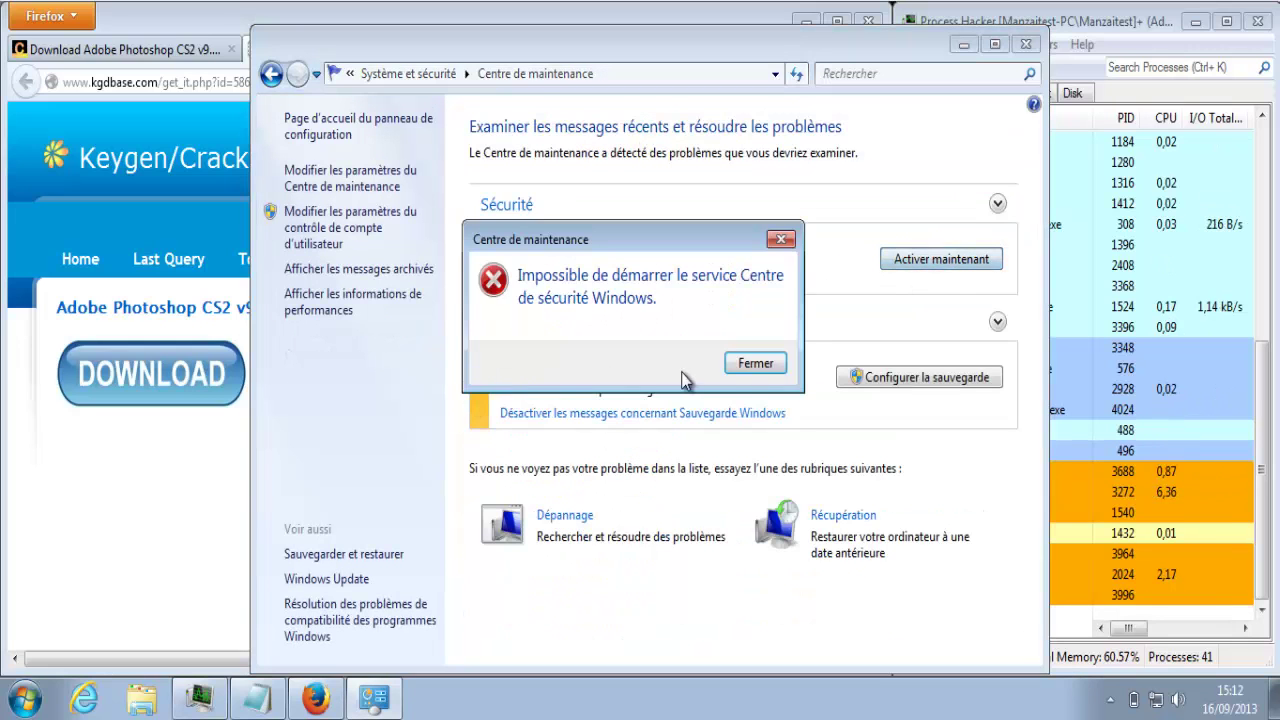
click(752, 364)
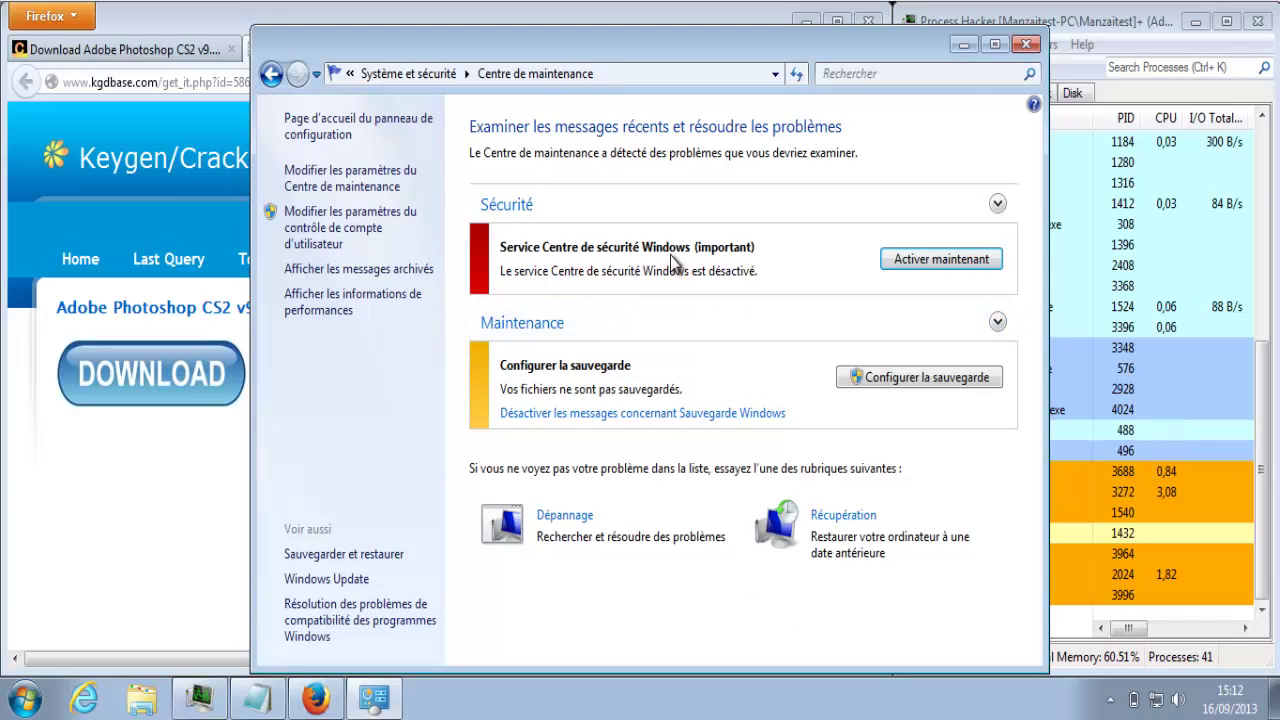
click(1026, 44)
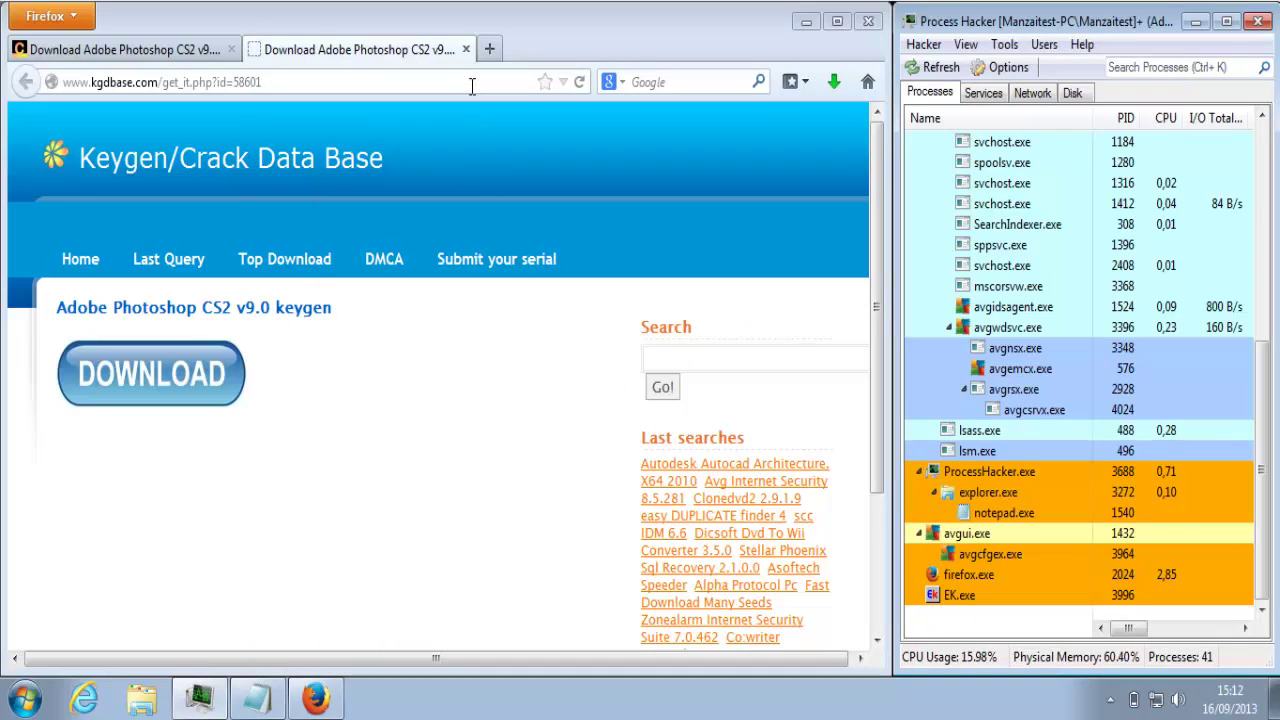
Close the keygen tab and Firefox, then remove all the Luhe.Sirefef.A detections in AVG's alert and close it
click(465, 49)
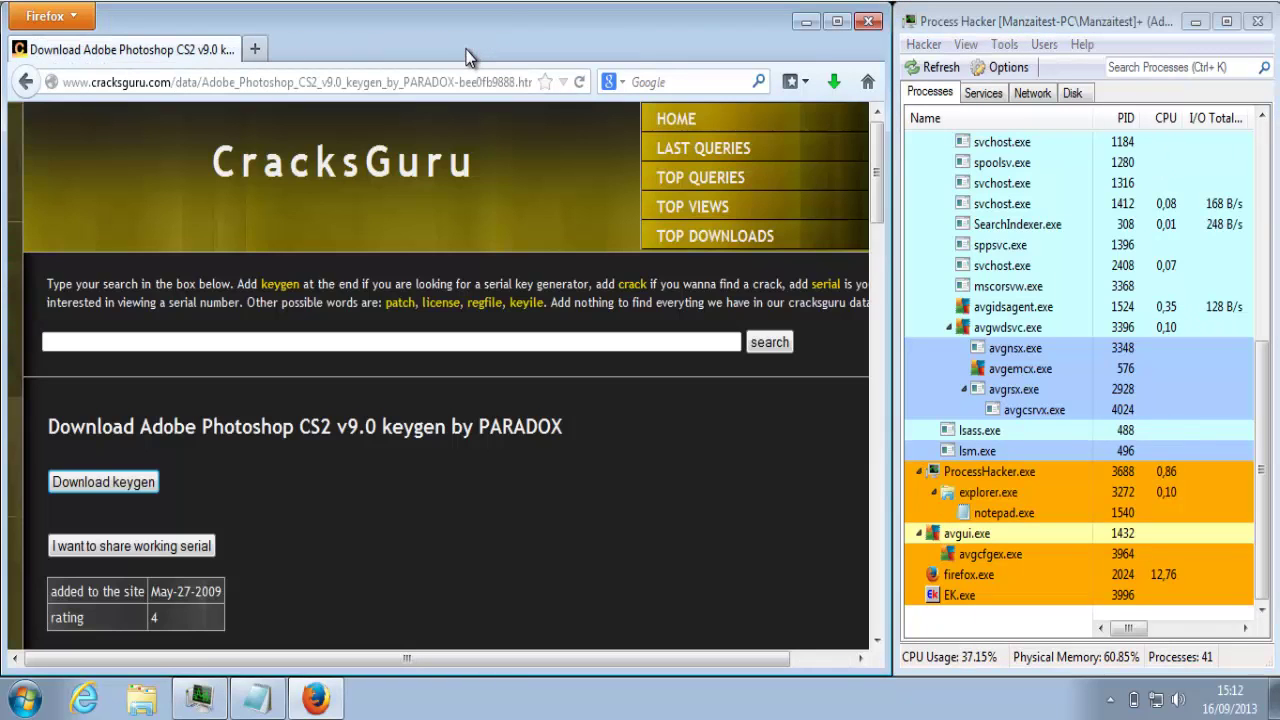
click(874, 24)
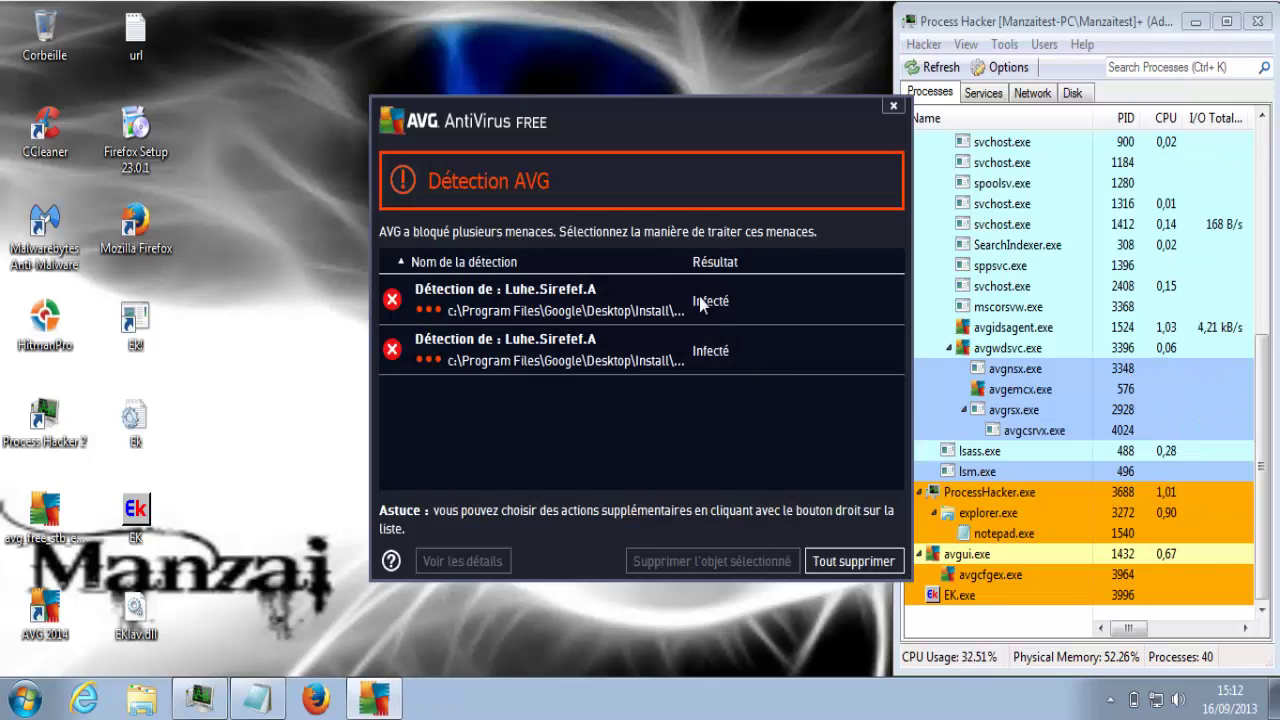
drag(688, 261, 1190, 288)
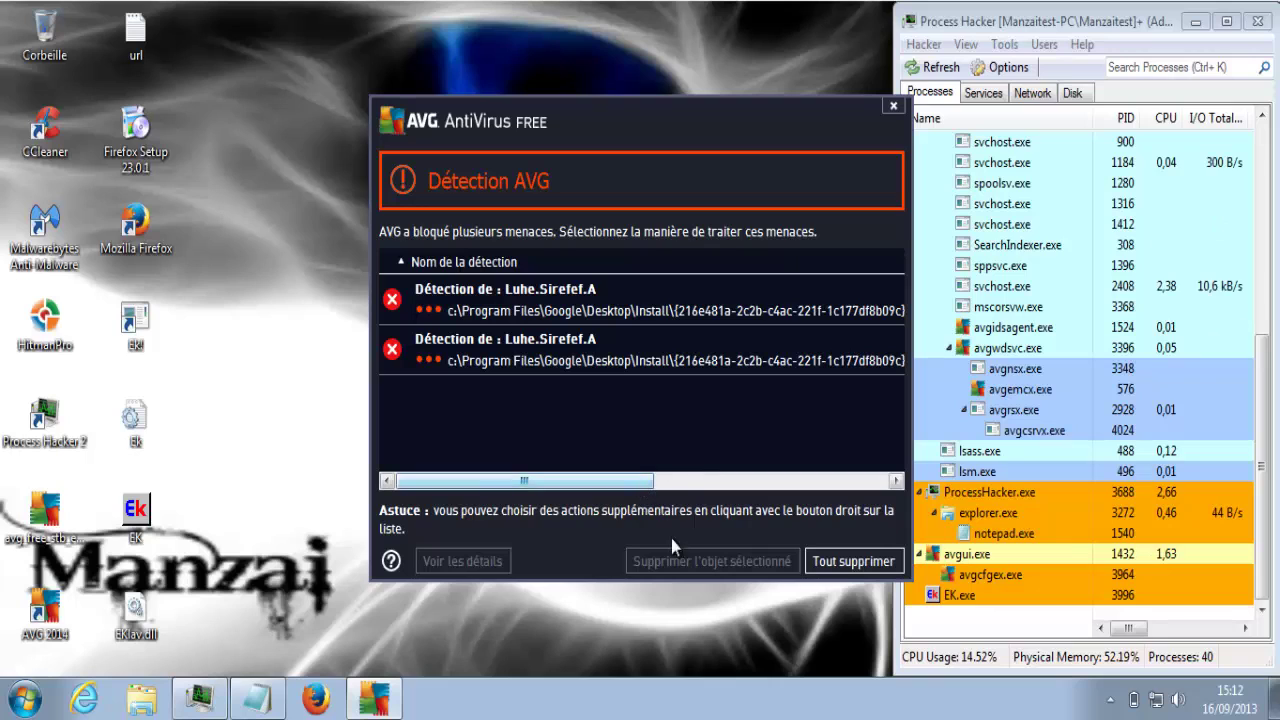
click(839, 563)
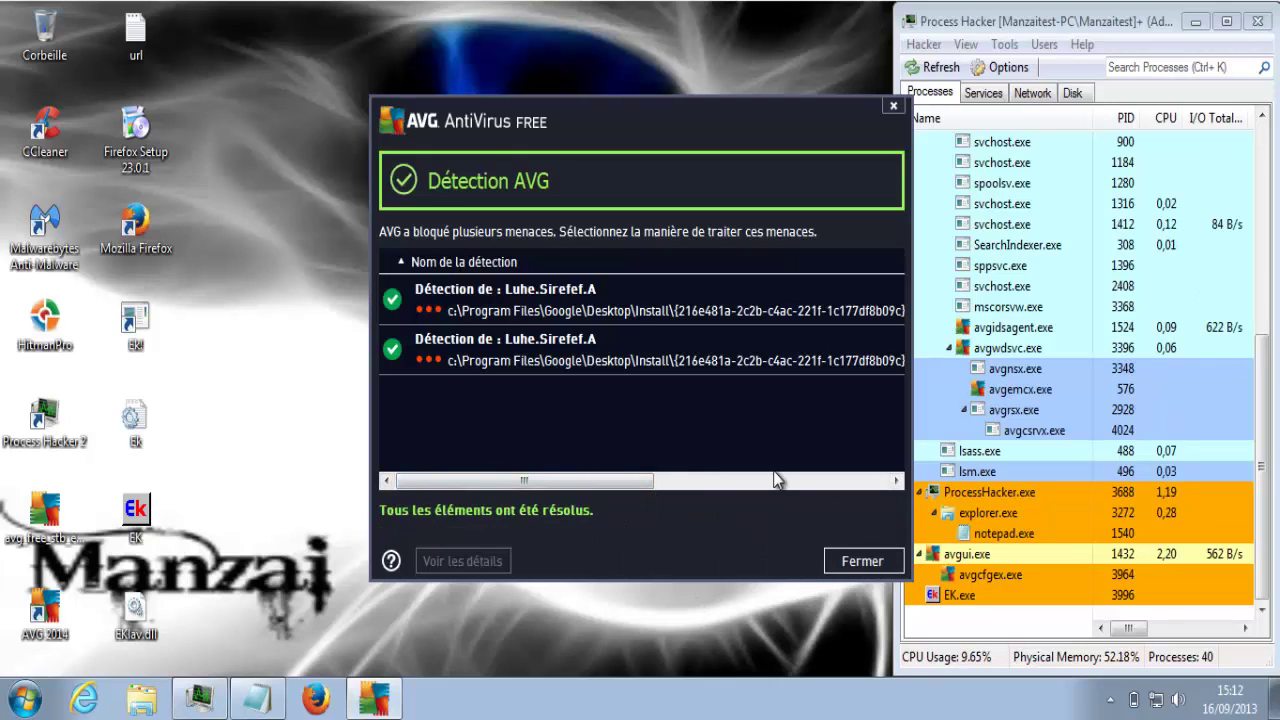
click(843, 565)
Launch HitmanPro from the desktop and allow it to run
double_click(32, 326)
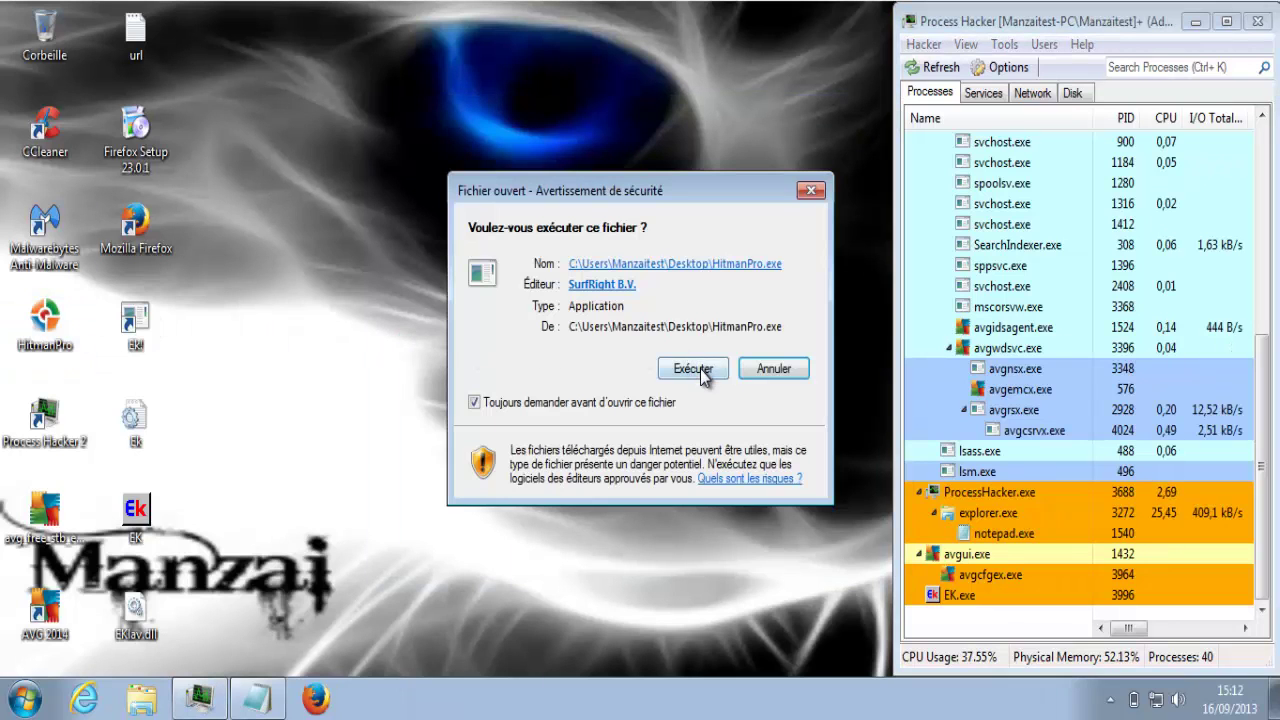
click(700, 369)
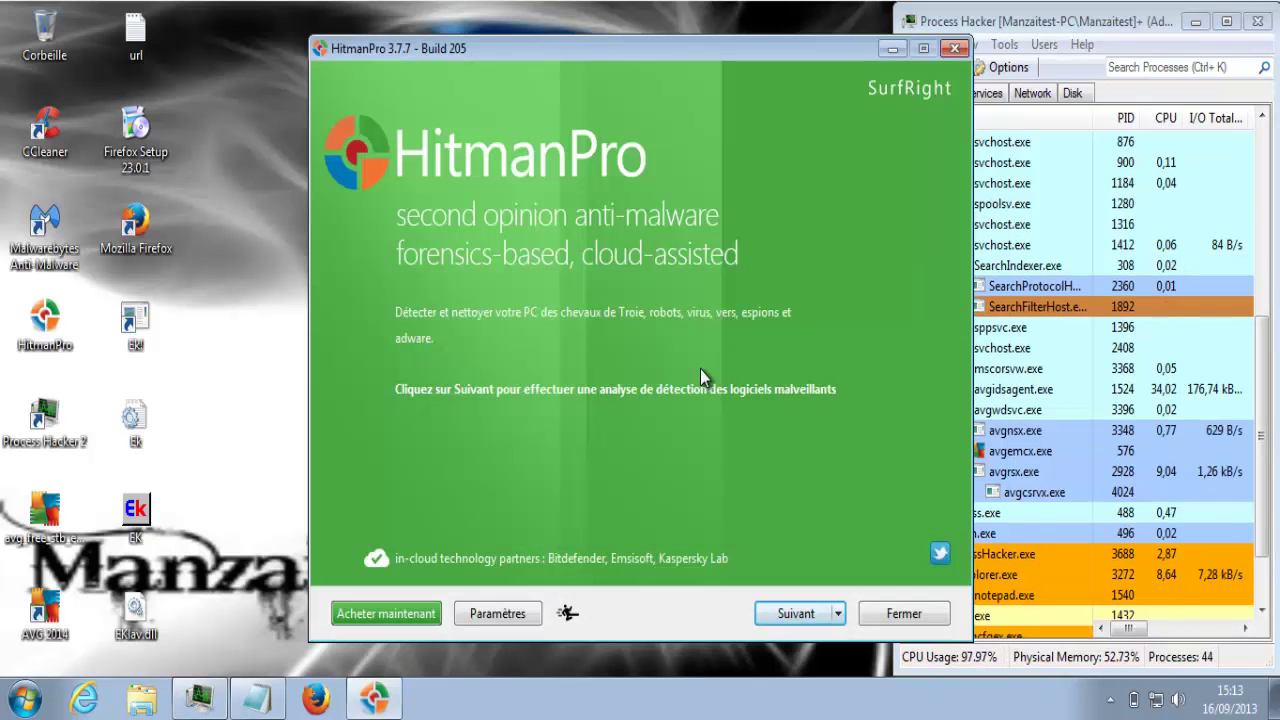
Open Firefox and search Google for "tdsskiller"
click(305, 697)
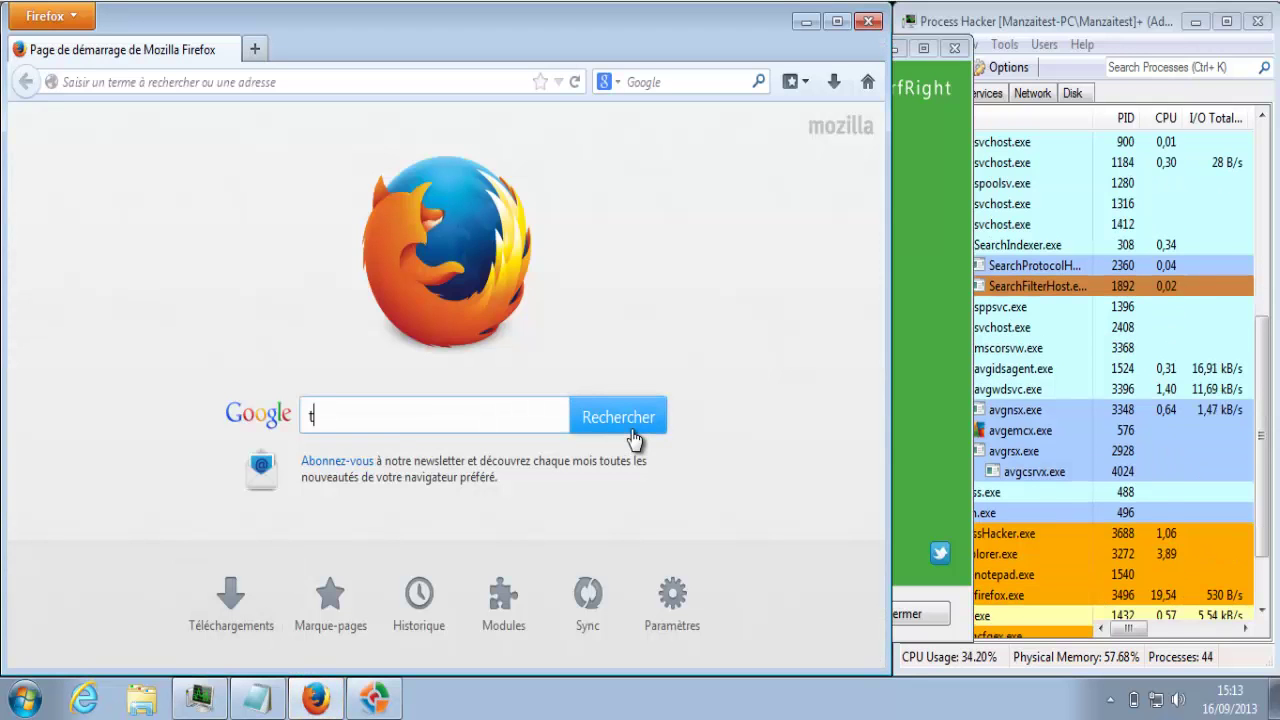
text(dsskill)
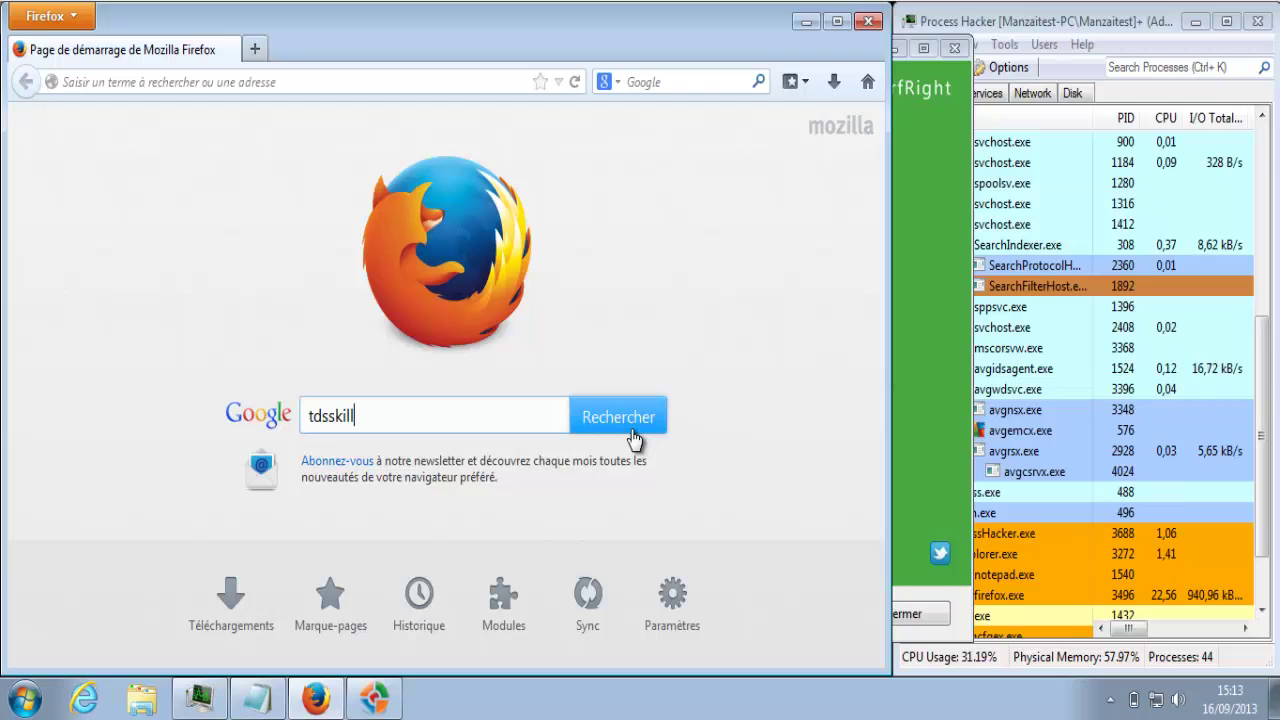
text(er)
click(633, 440)
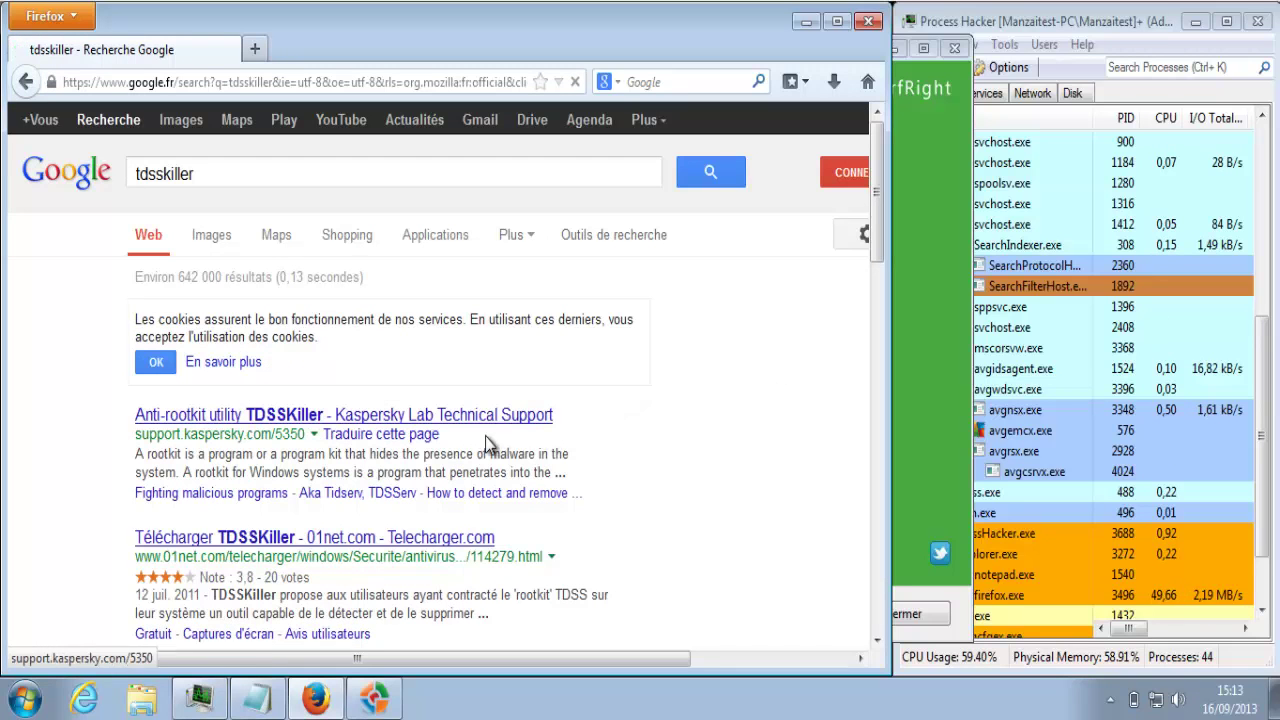
Open Kaspersky's TDSSKiller support page from the search results and save tdsskiller.exe from its disinfection instructions
click(232, 416)
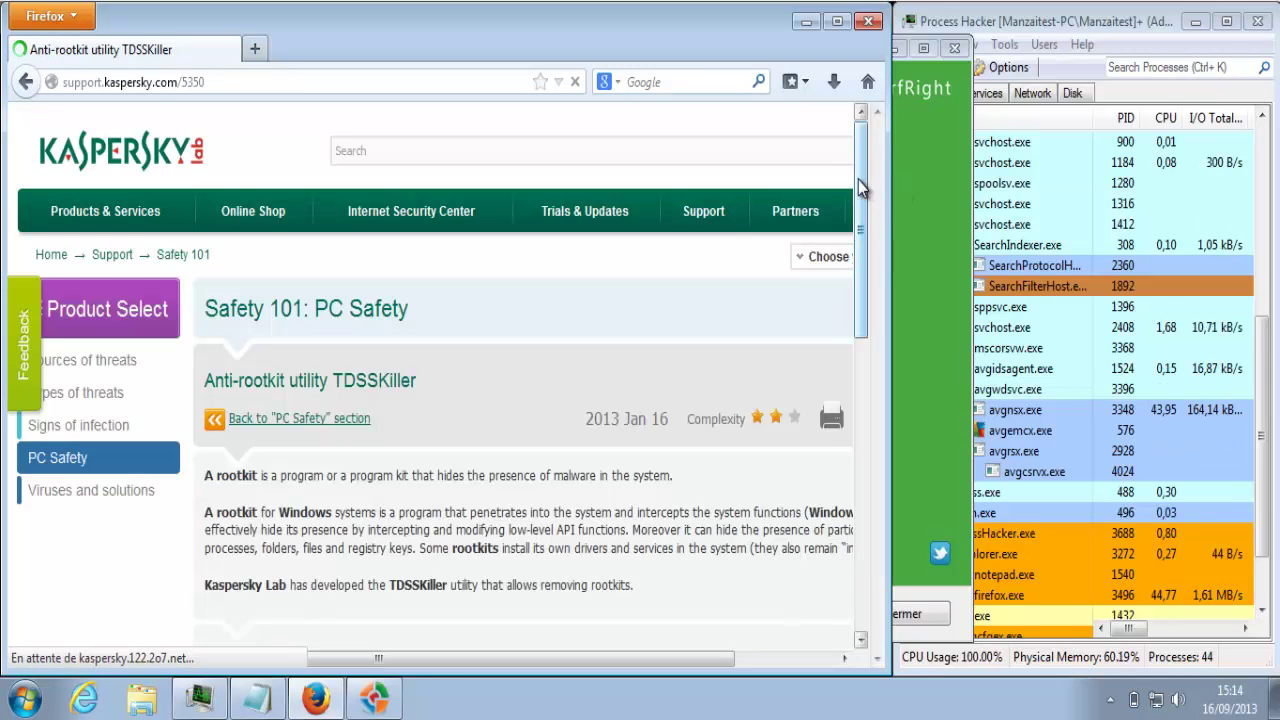
drag(858, 180, 697, 343)
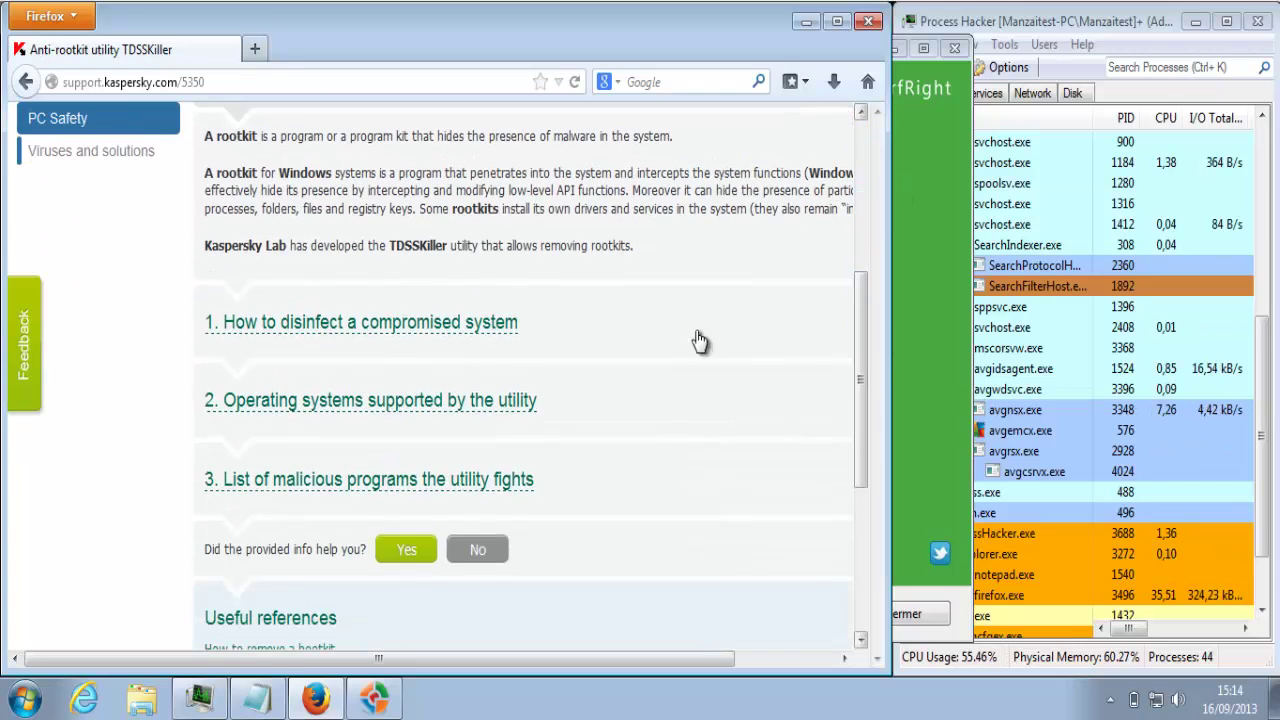
click(462, 327)
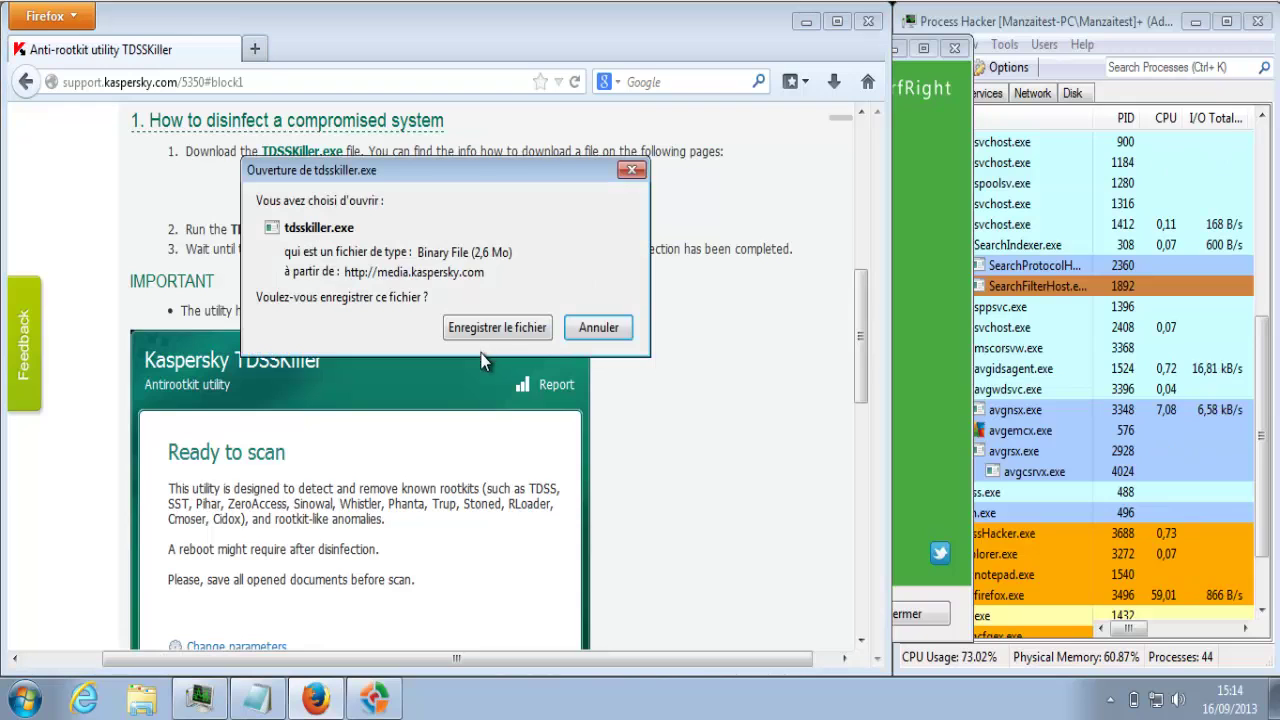
click(497, 327)
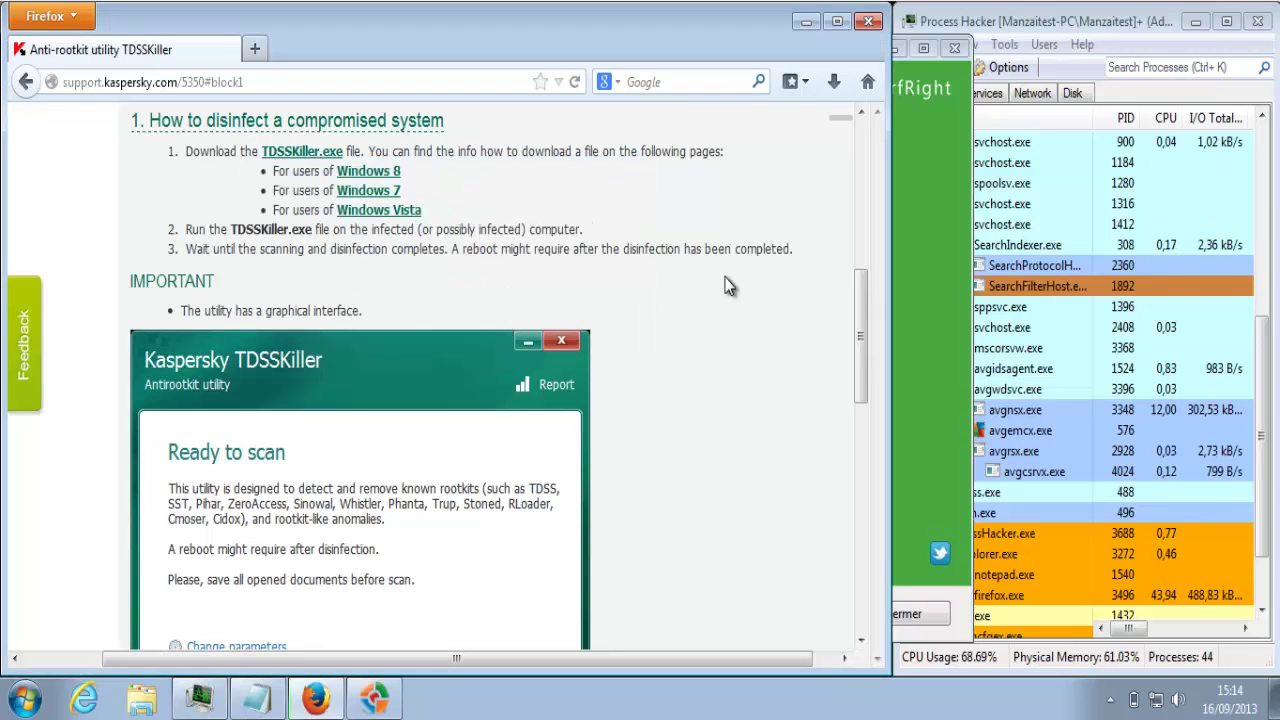
Run the downloaded tdsskiller.exe from Firefox's full download list and close the Bibliothèque window
click(836, 86)
click(670, 229)
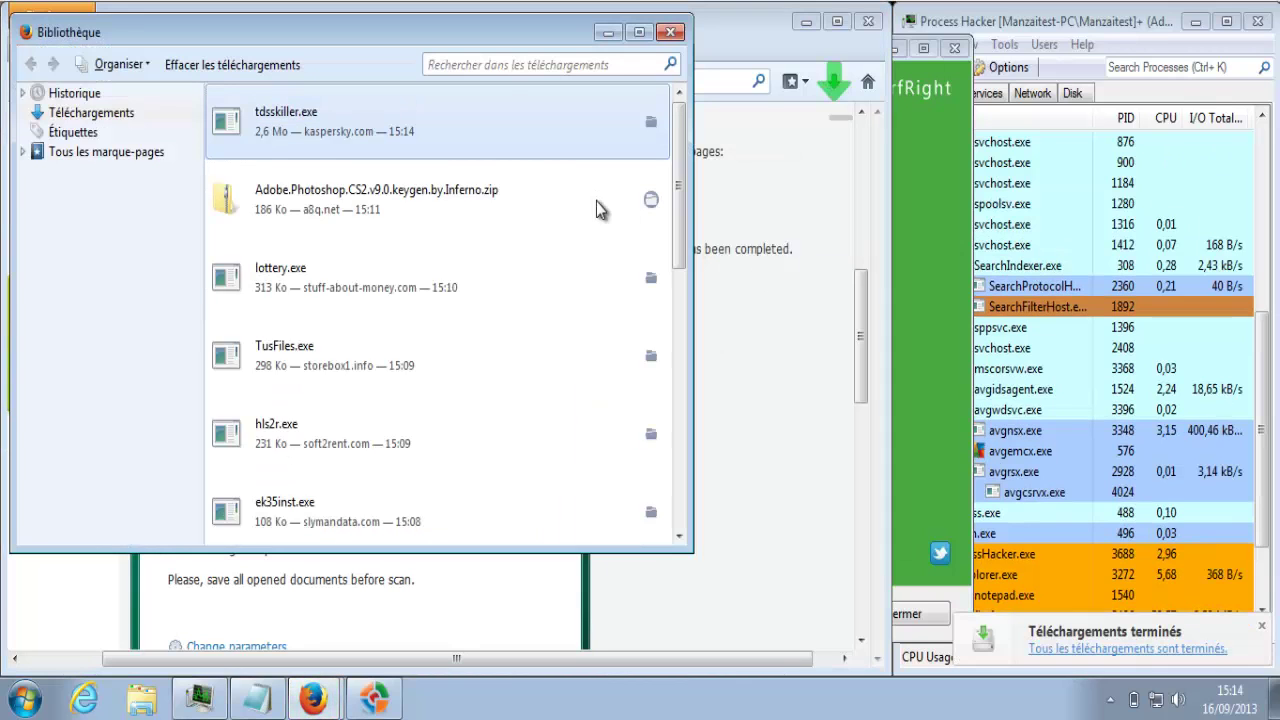
double_click(481, 132)
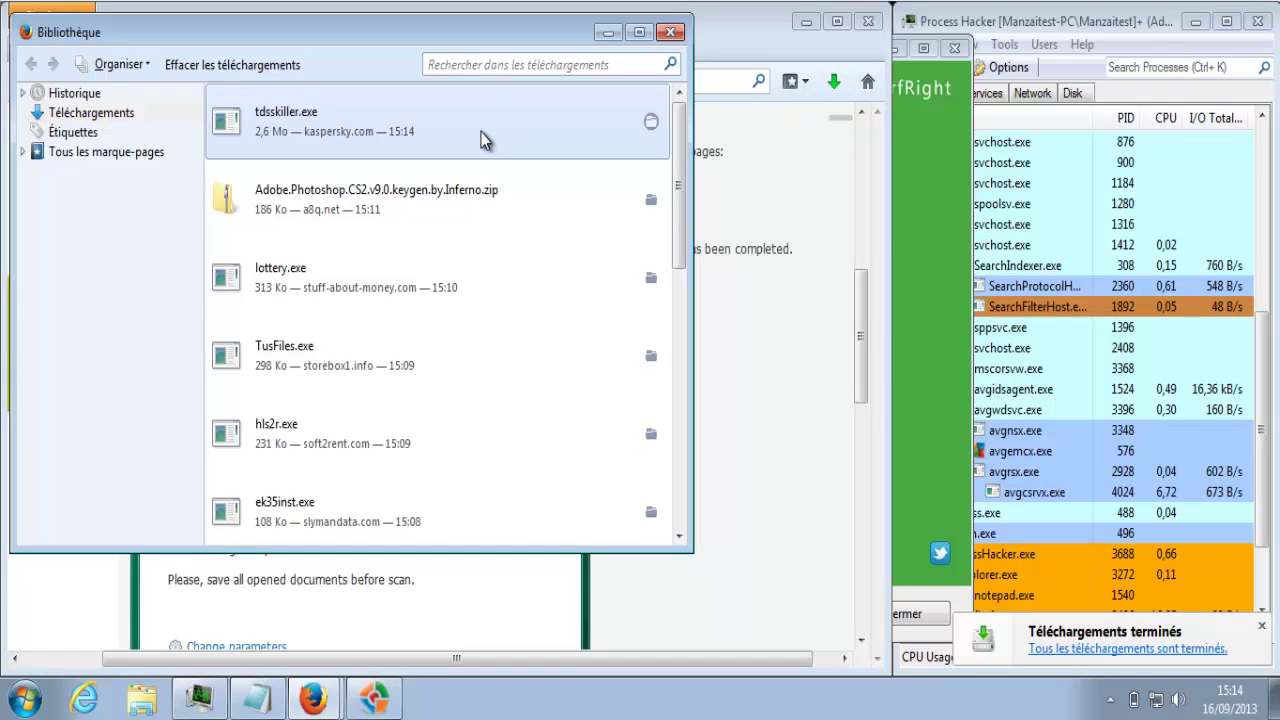
click(684, 368)
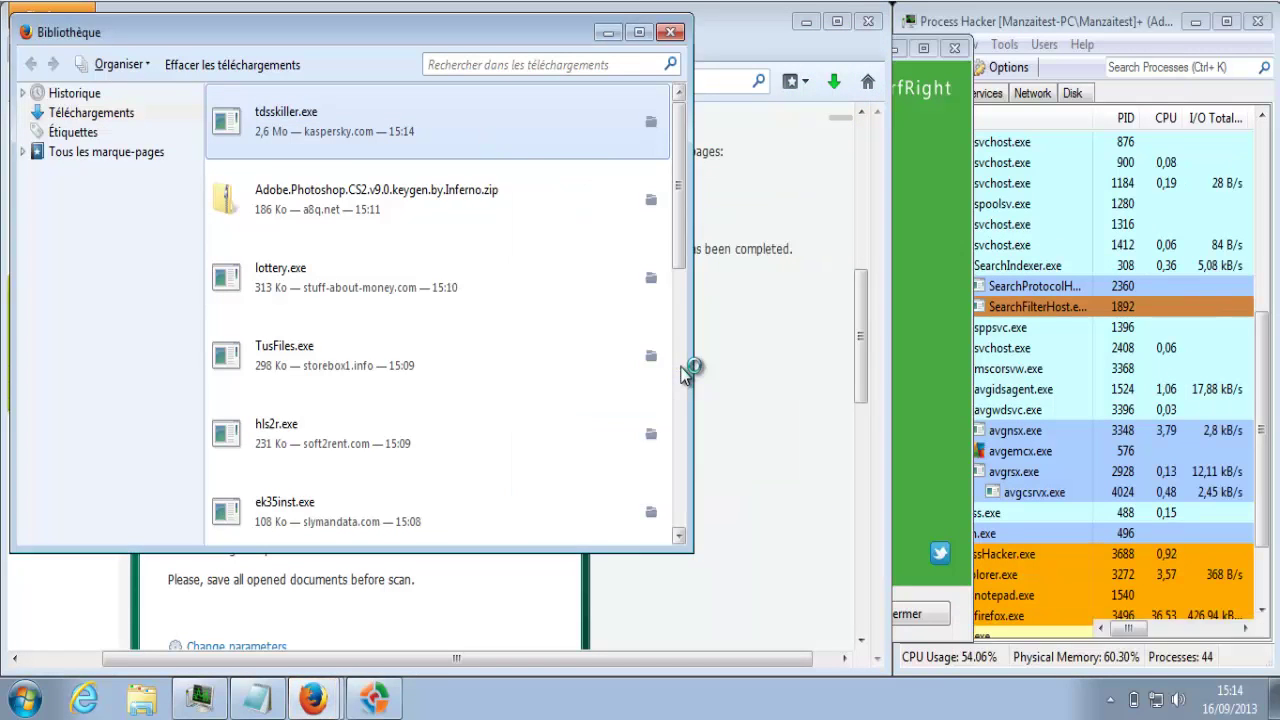
click(670, 32)
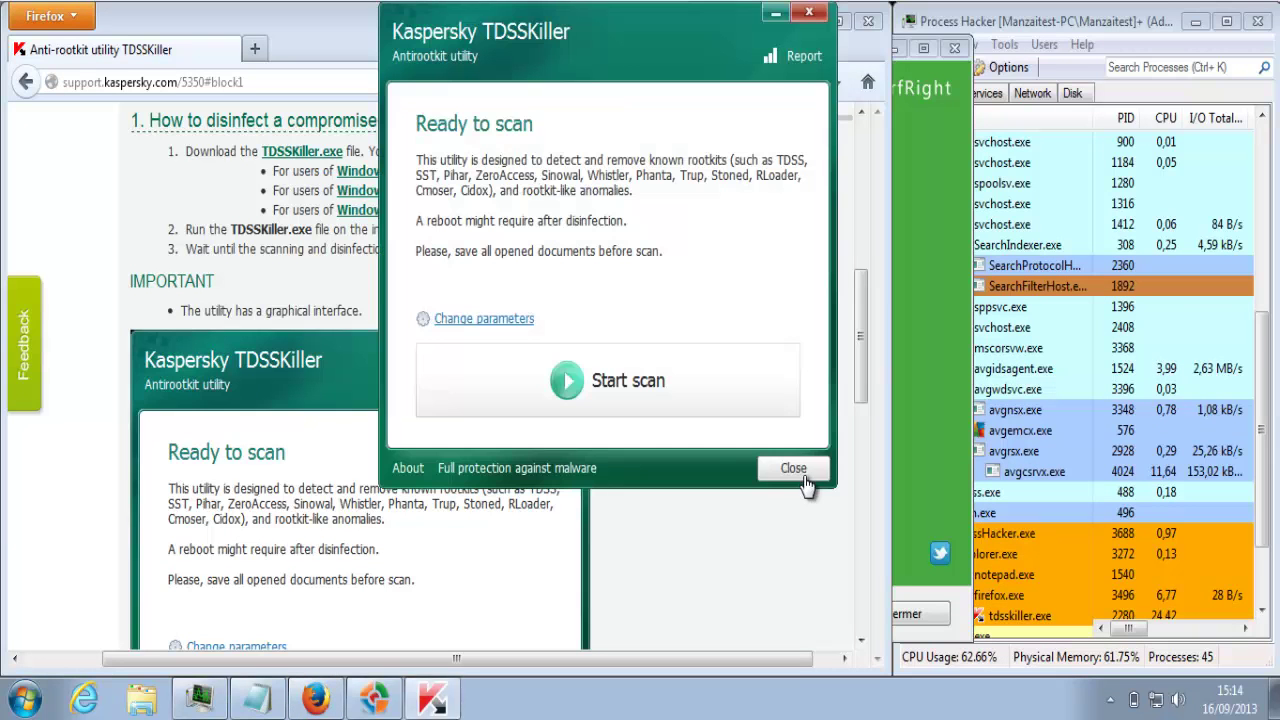
Enable Verify file digital signatures and Detect TDLFS file system in TDSSKiller's parameters, and start the scan
click(495, 320)
click(398, 295)
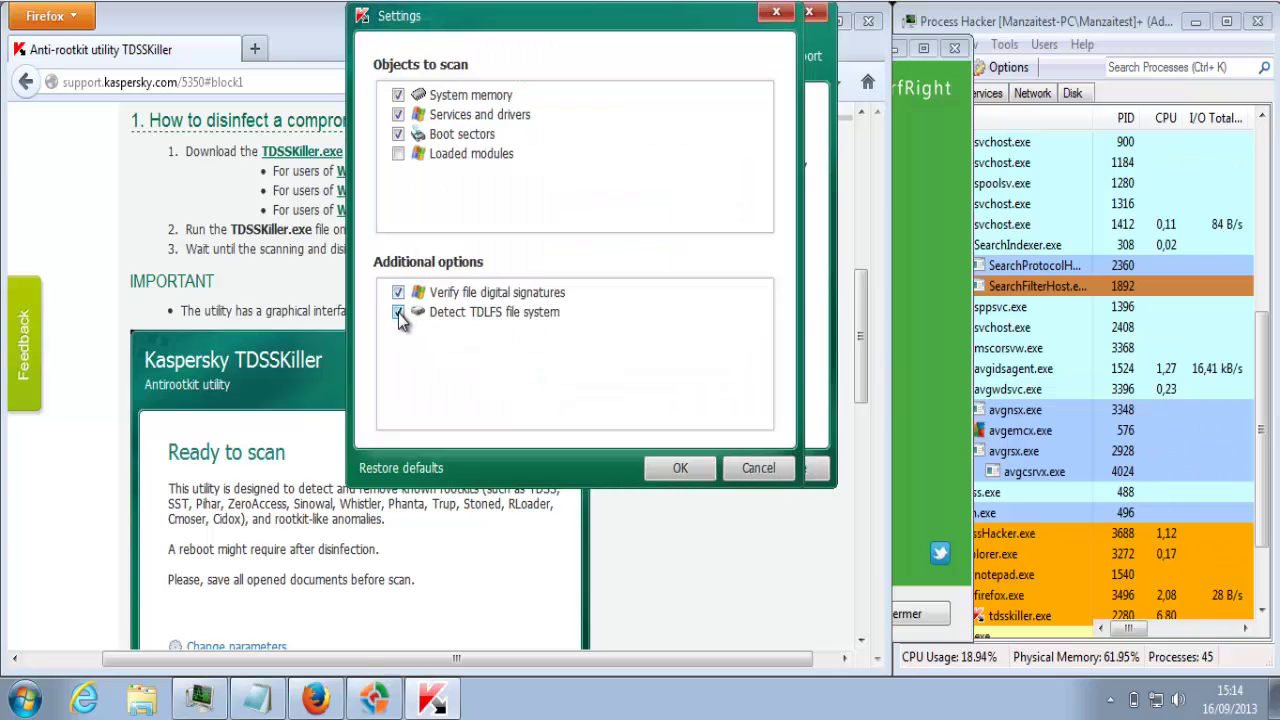
click(668, 466)
click(608, 380)
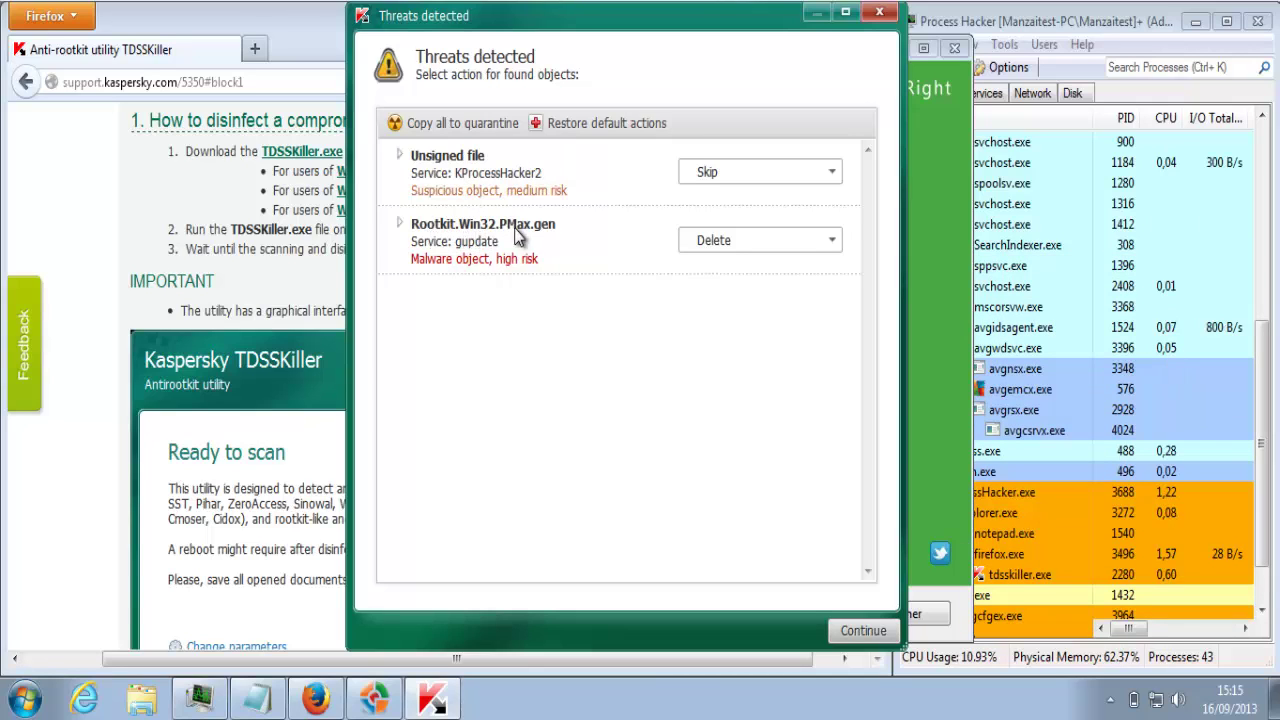
Expand the details of the Rootkit.Win32.PMax.gen threat, dismiss the threat list and close TDSSKiller, postponing the reboot
click(401, 222)
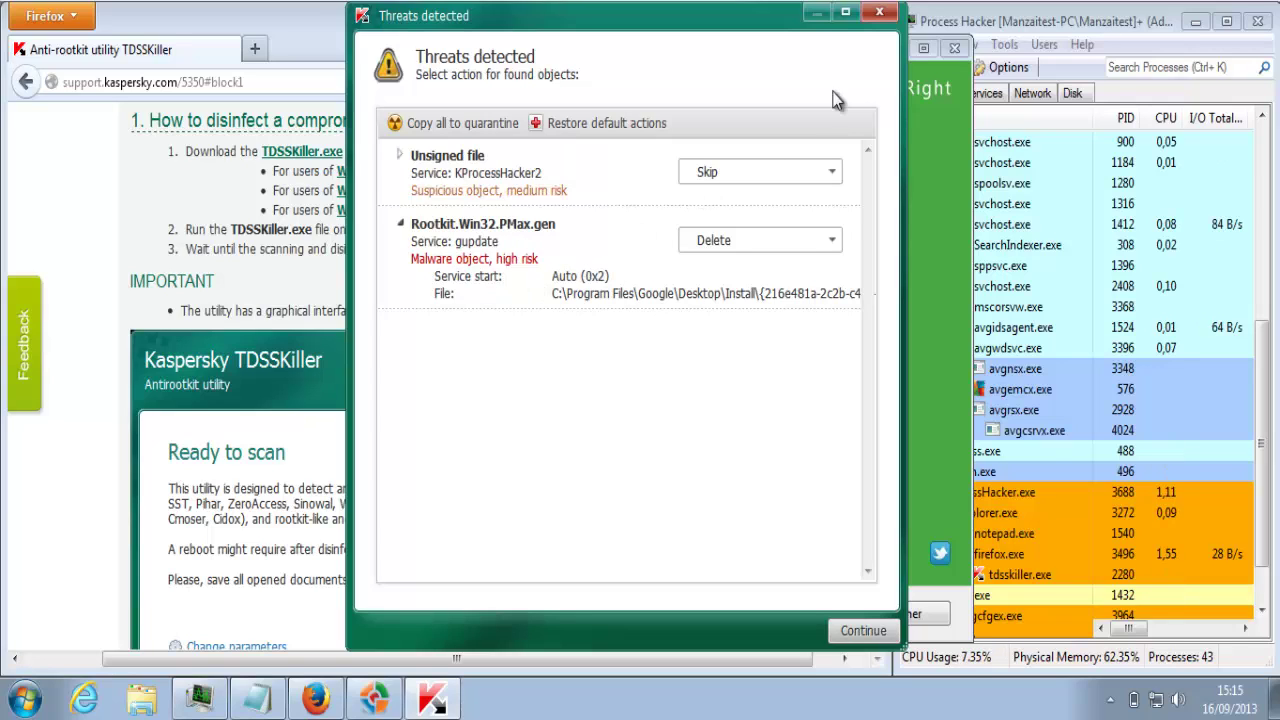
click(879, 12)
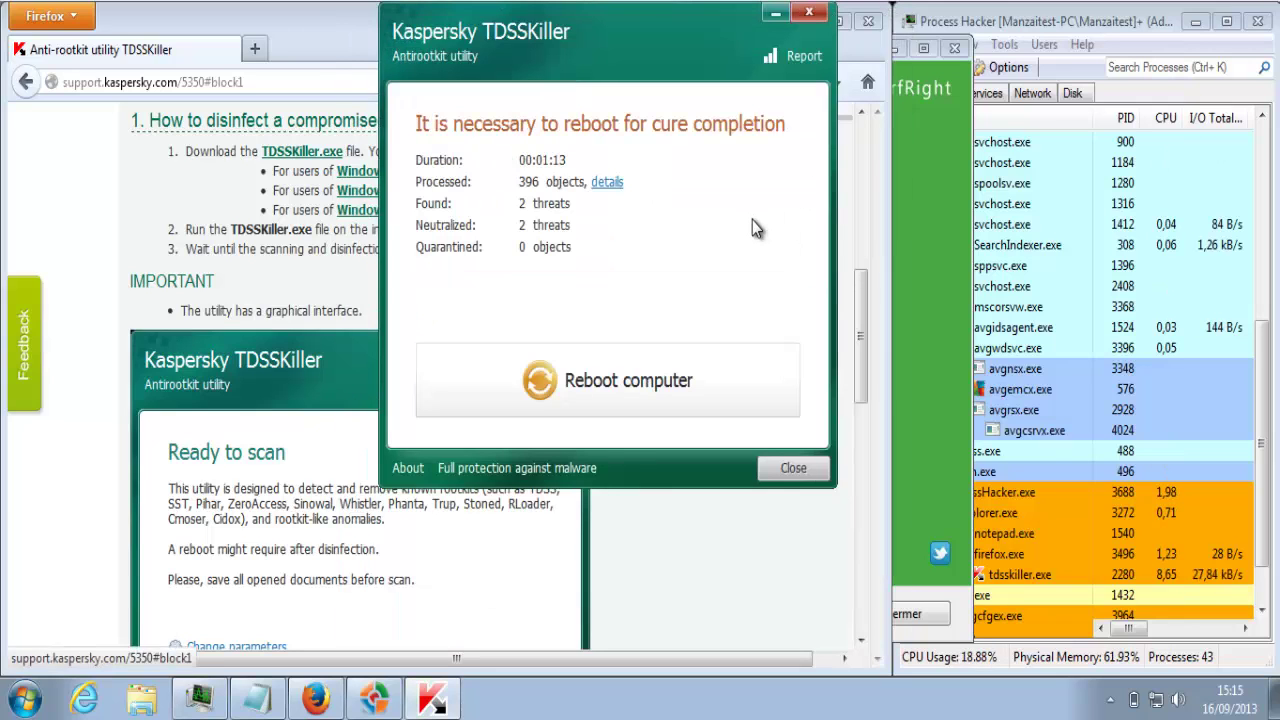
click(794, 469)
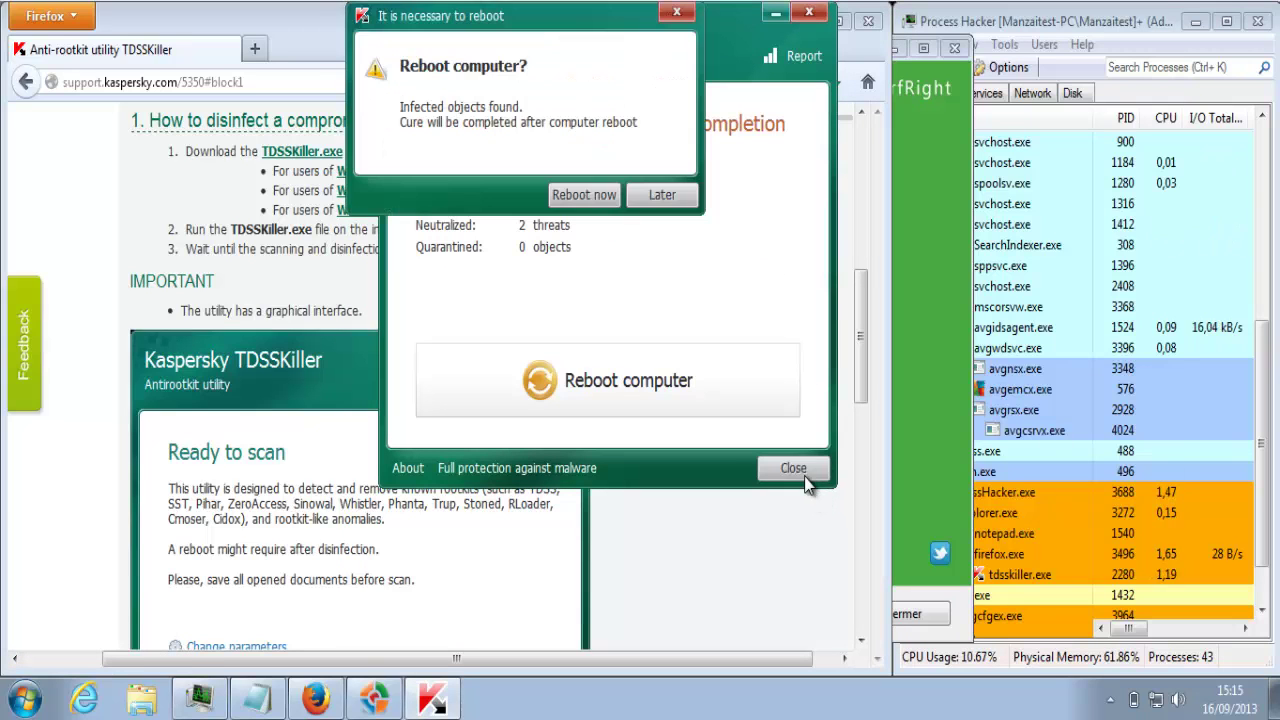
click(662, 194)
Accept HitmanPro's licence terms, choose to scan this computer only once without storing a copy, and start the analysis
click(940, 351)
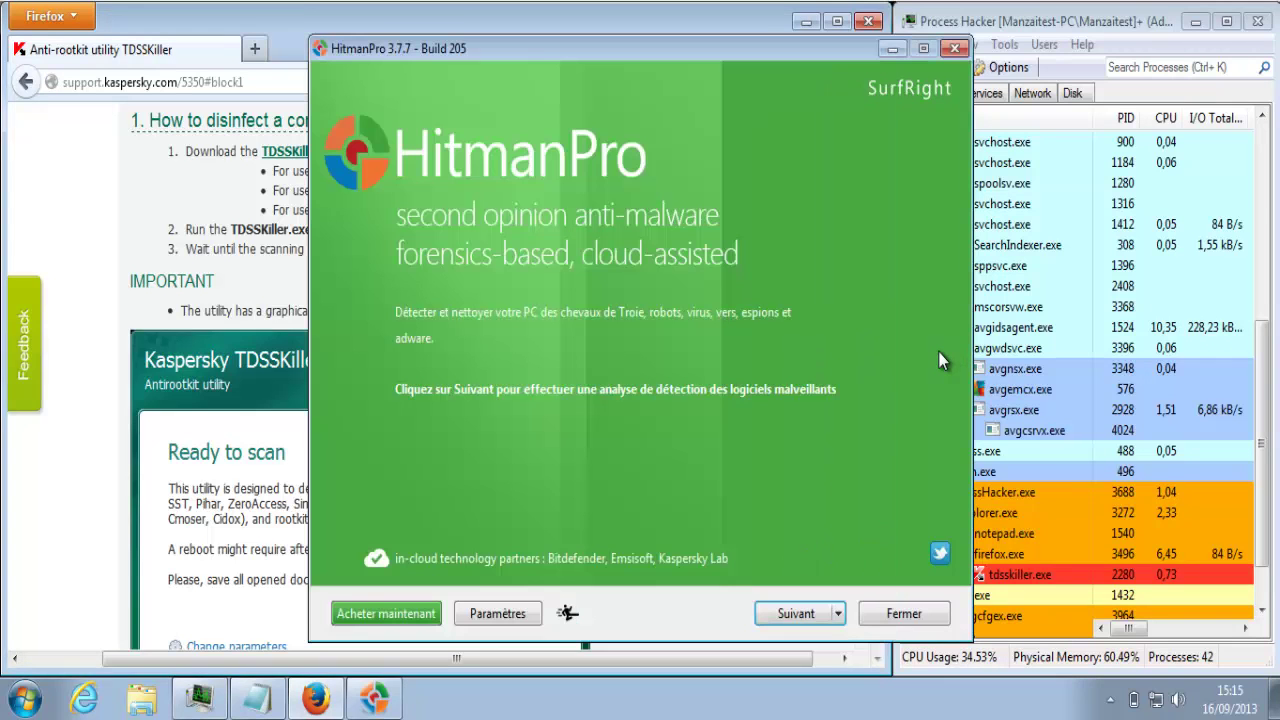
click(788, 618)
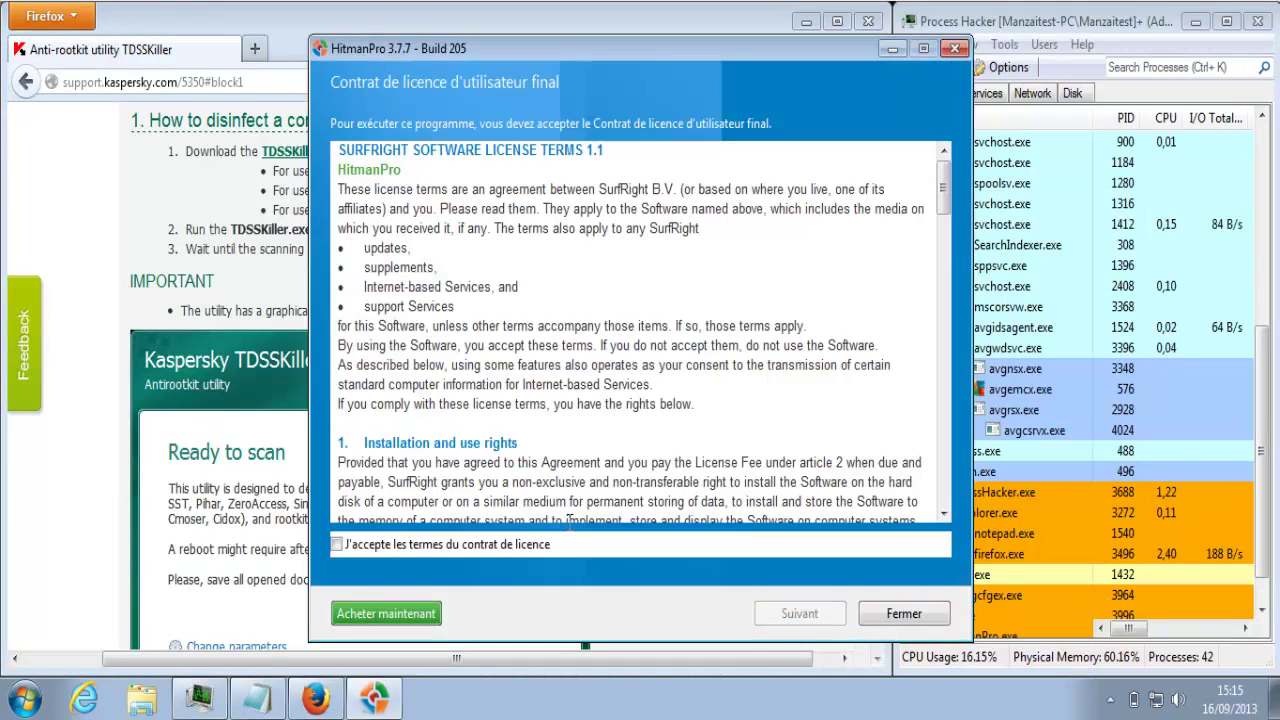
click(540, 545)
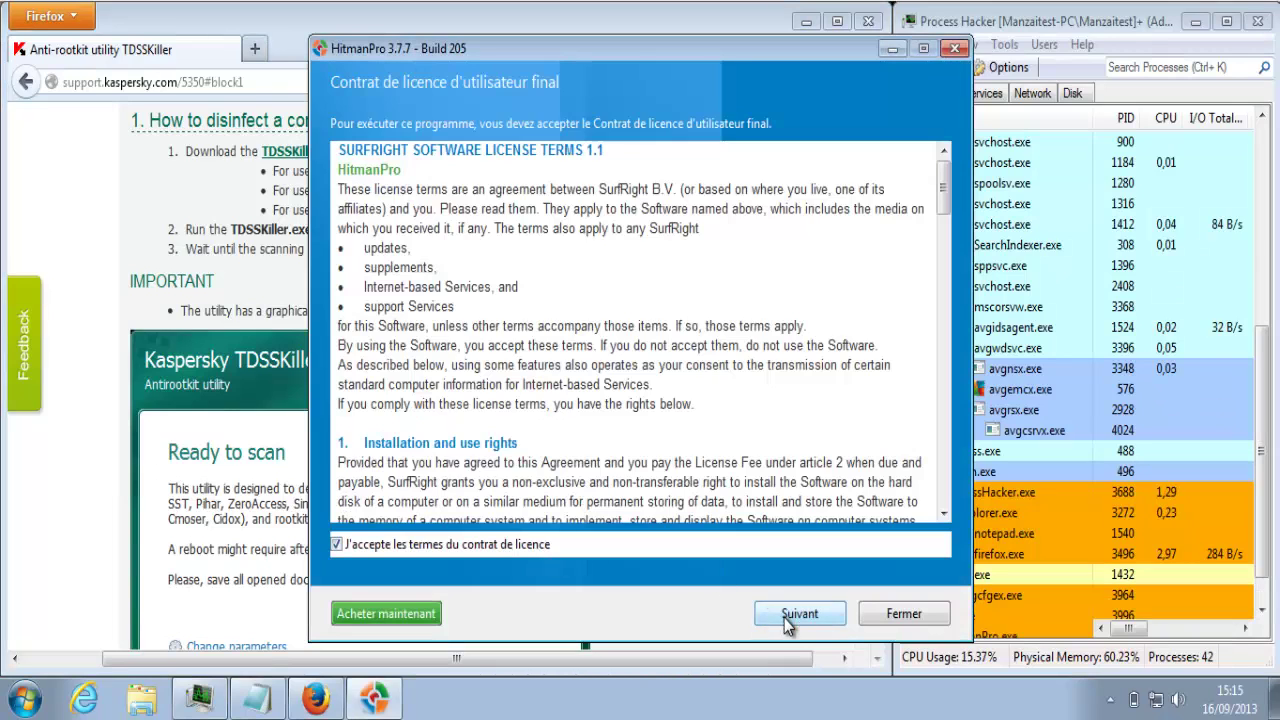
click(790, 618)
click(509, 303)
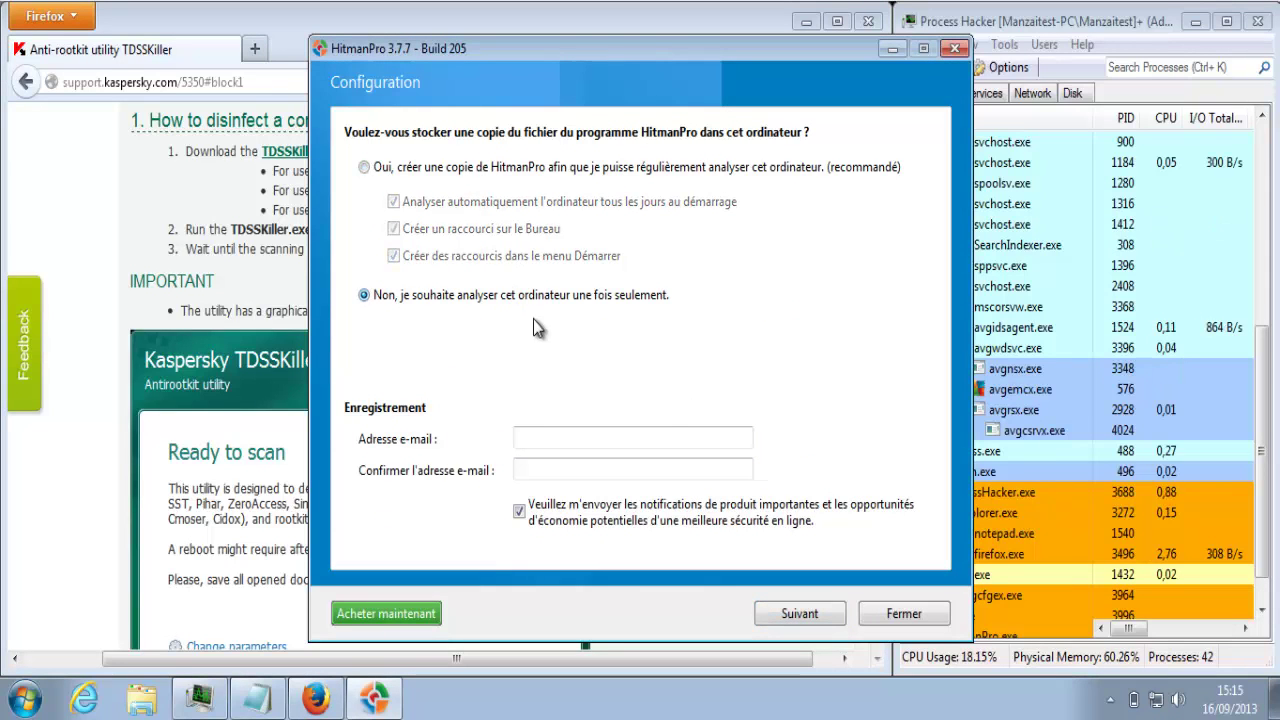
click(791, 612)
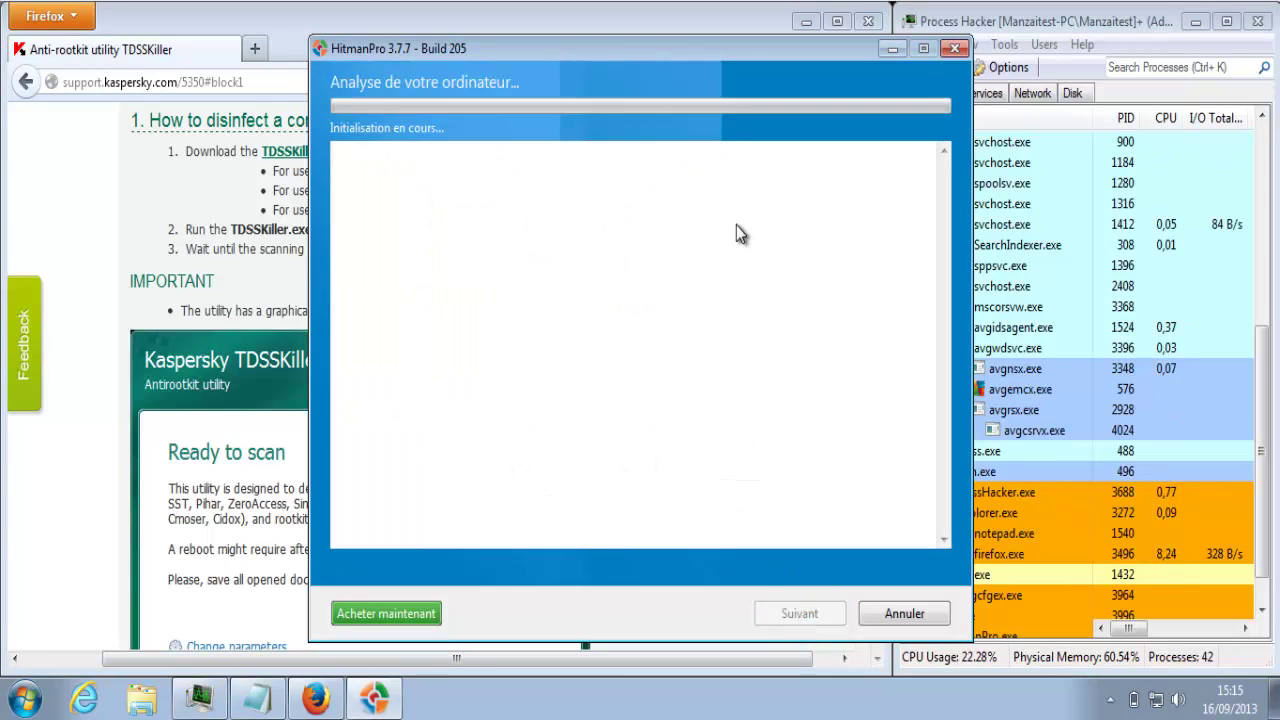
Close Firefox and the service notification, and move the HitmanPro window clear of Process Hacker
click(868, 21)
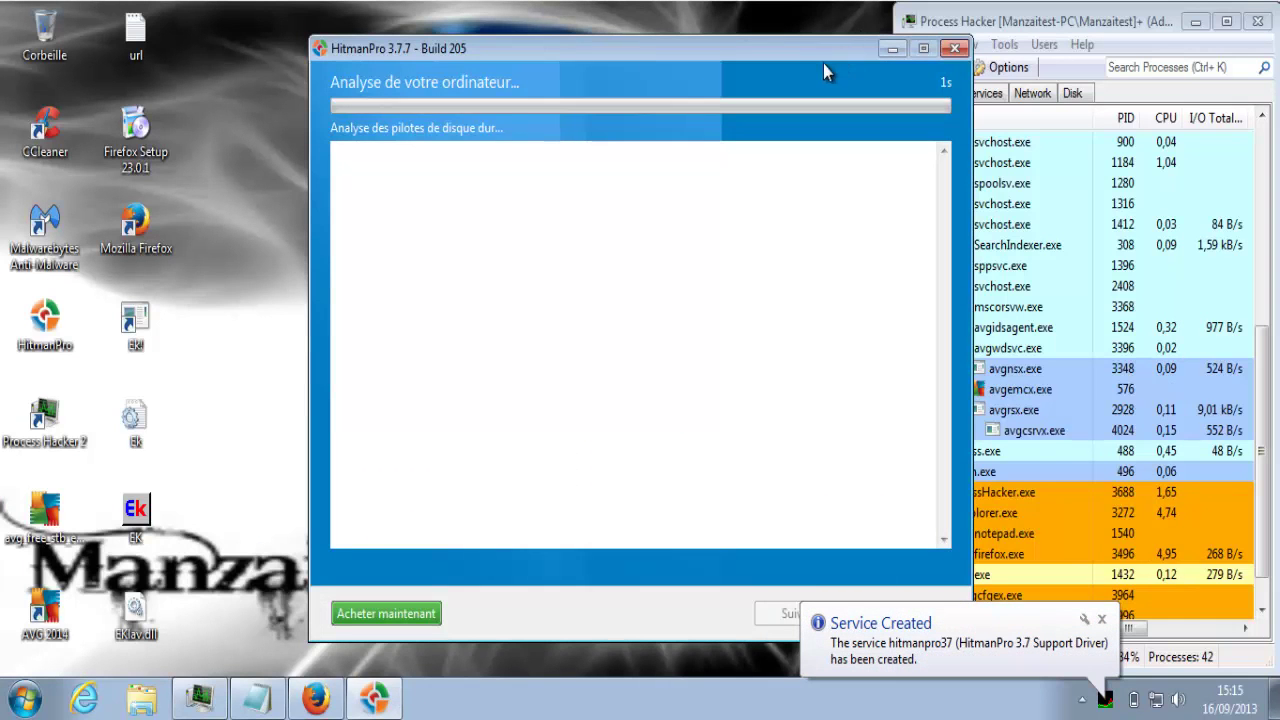
drag(801, 45, 681, 28)
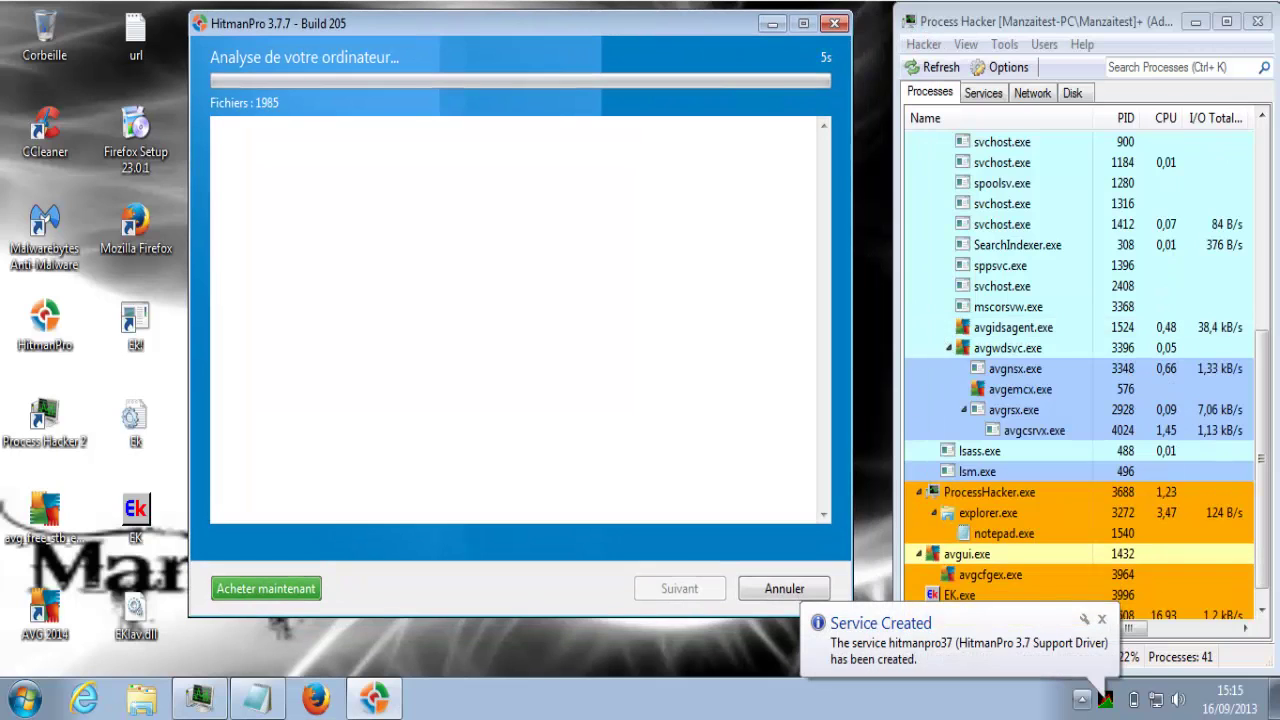
click(1100, 621)
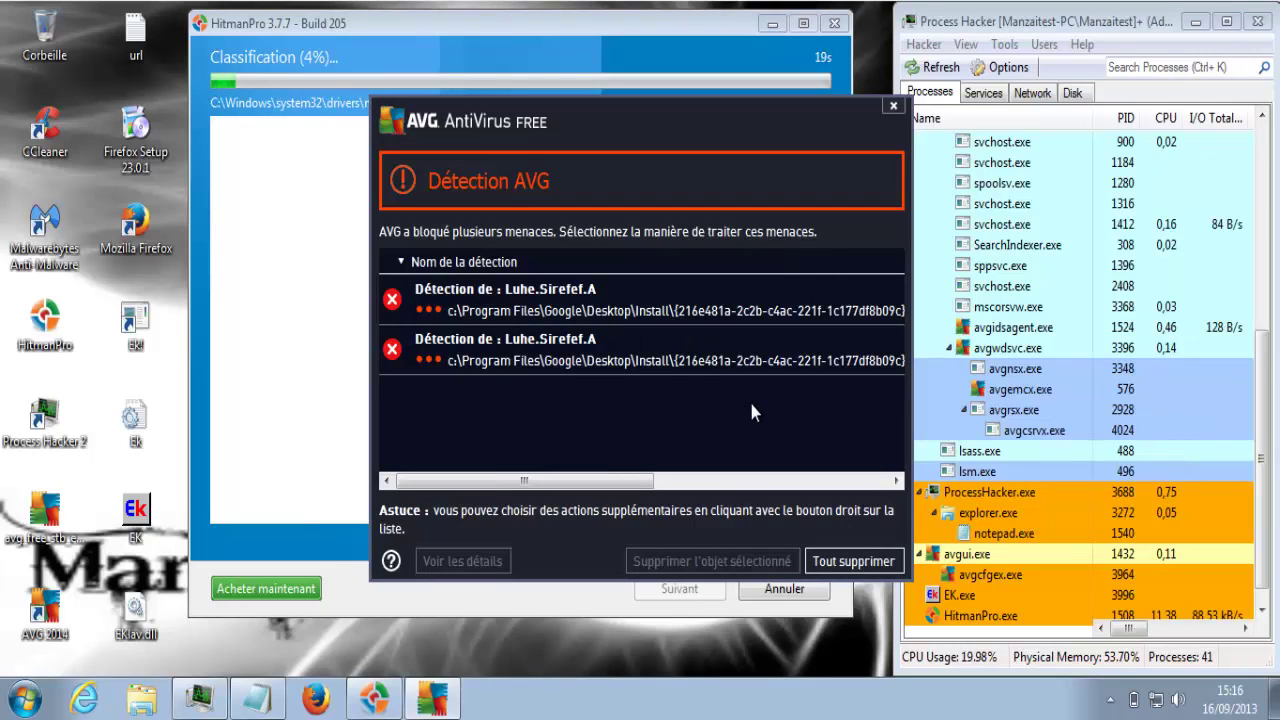
Remove both Luhe.Sirefef.A detections in AVG's alert and close the alert
click(853, 561)
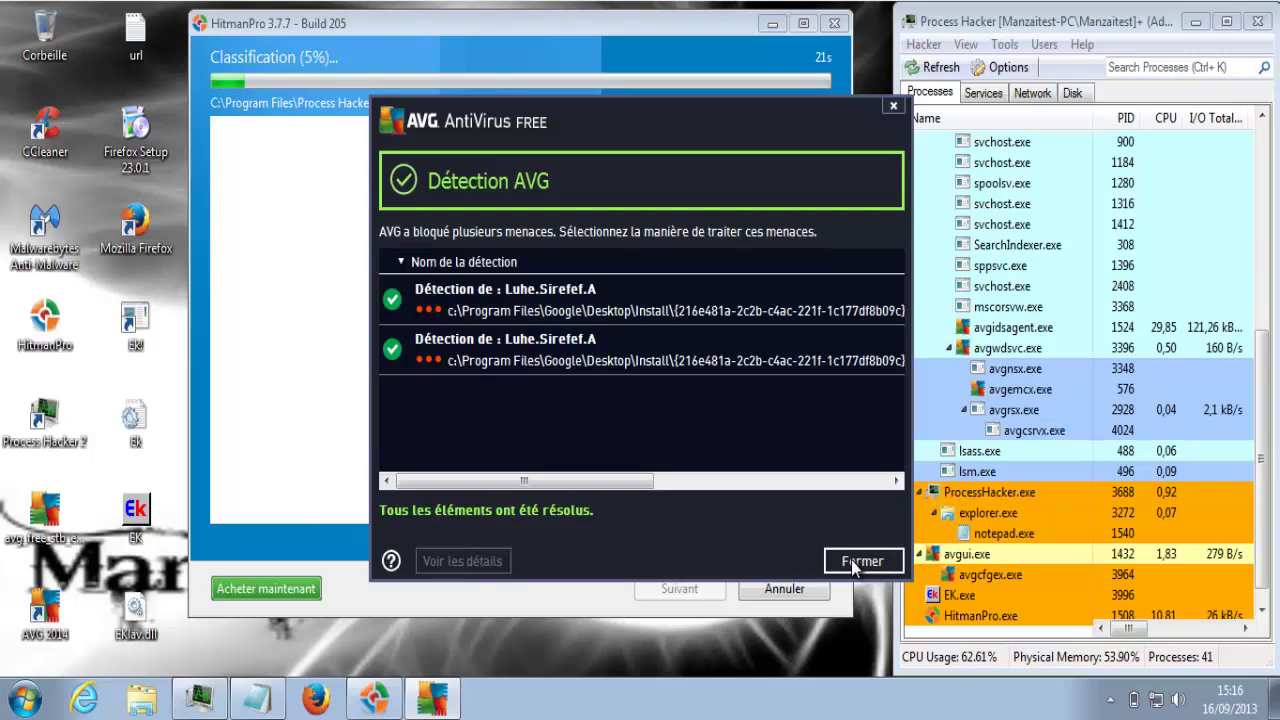
click(853, 561)
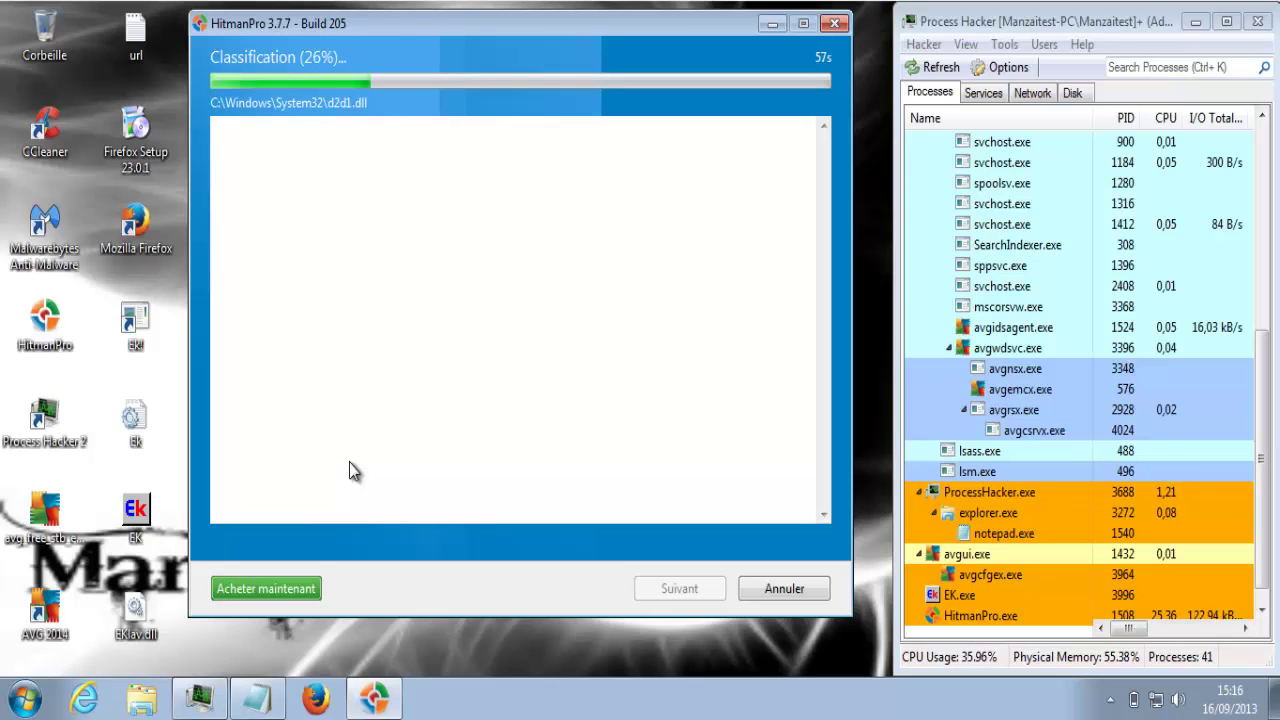
Open Pare-feu Windows under Système et sécurité in the Panneau de configuration and try to apply the recommended settings
click(28, 694)
click(400, 455)
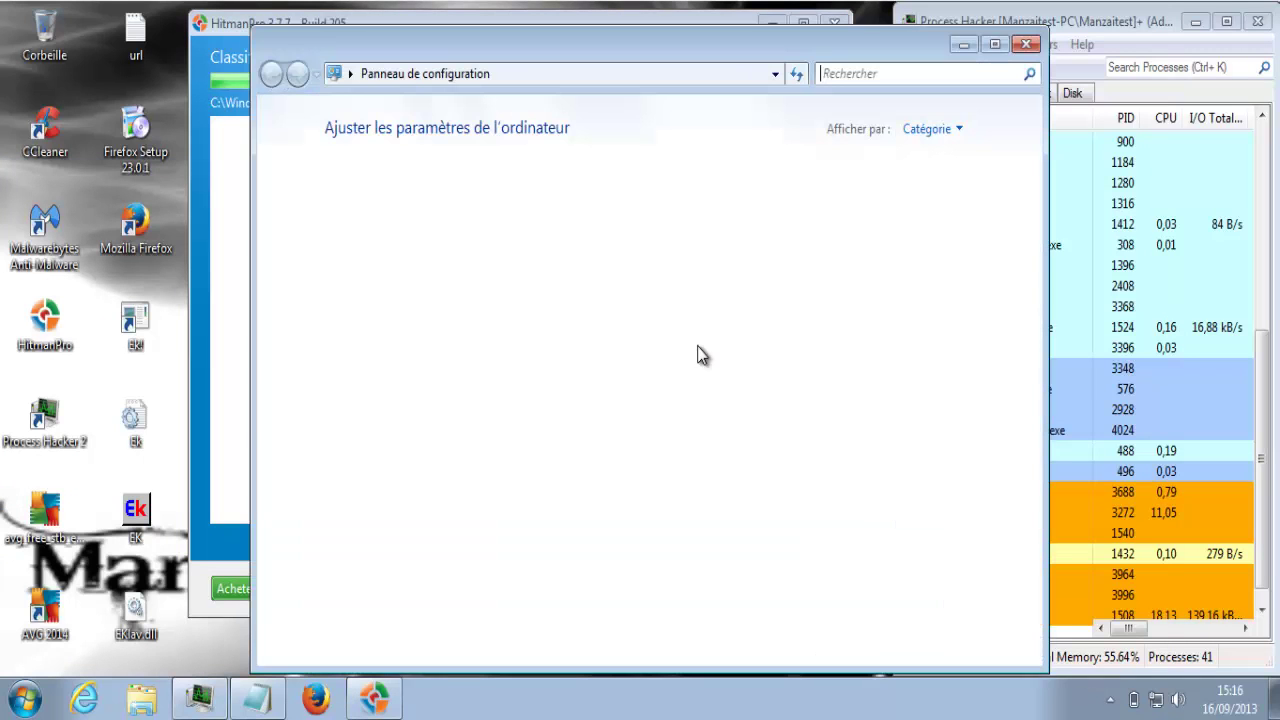
click(468, 185)
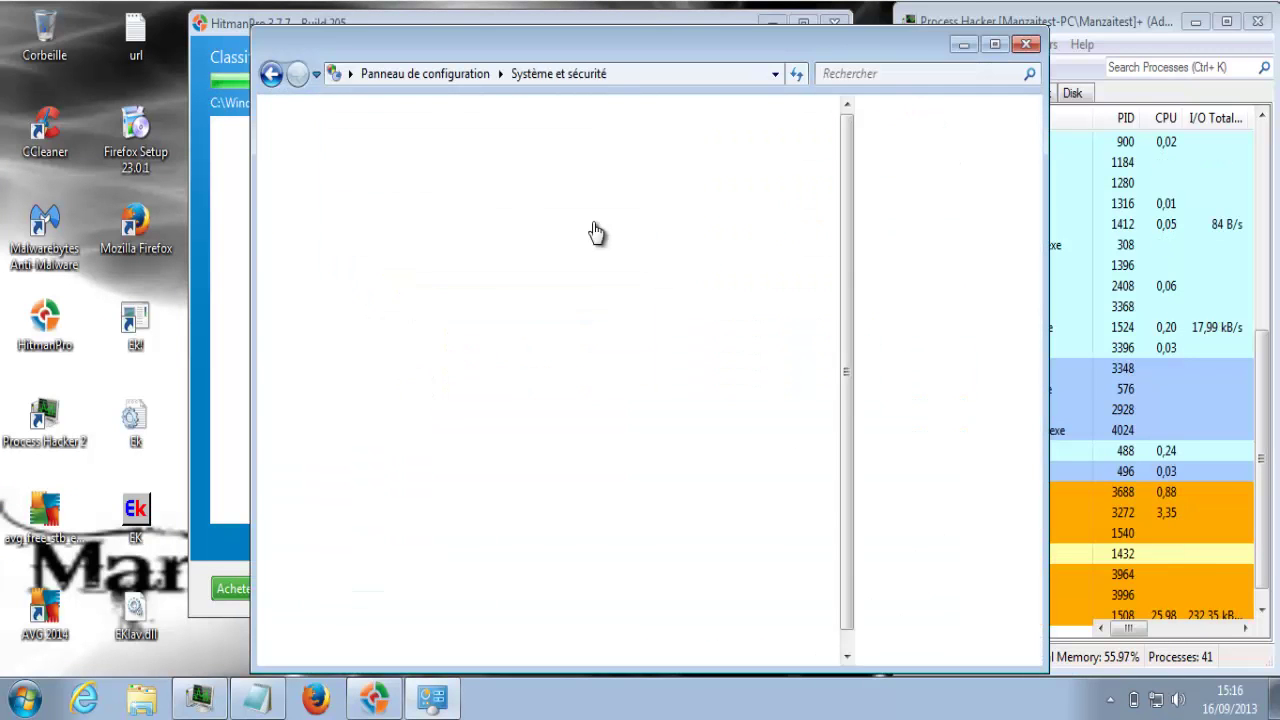
click(593, 218)
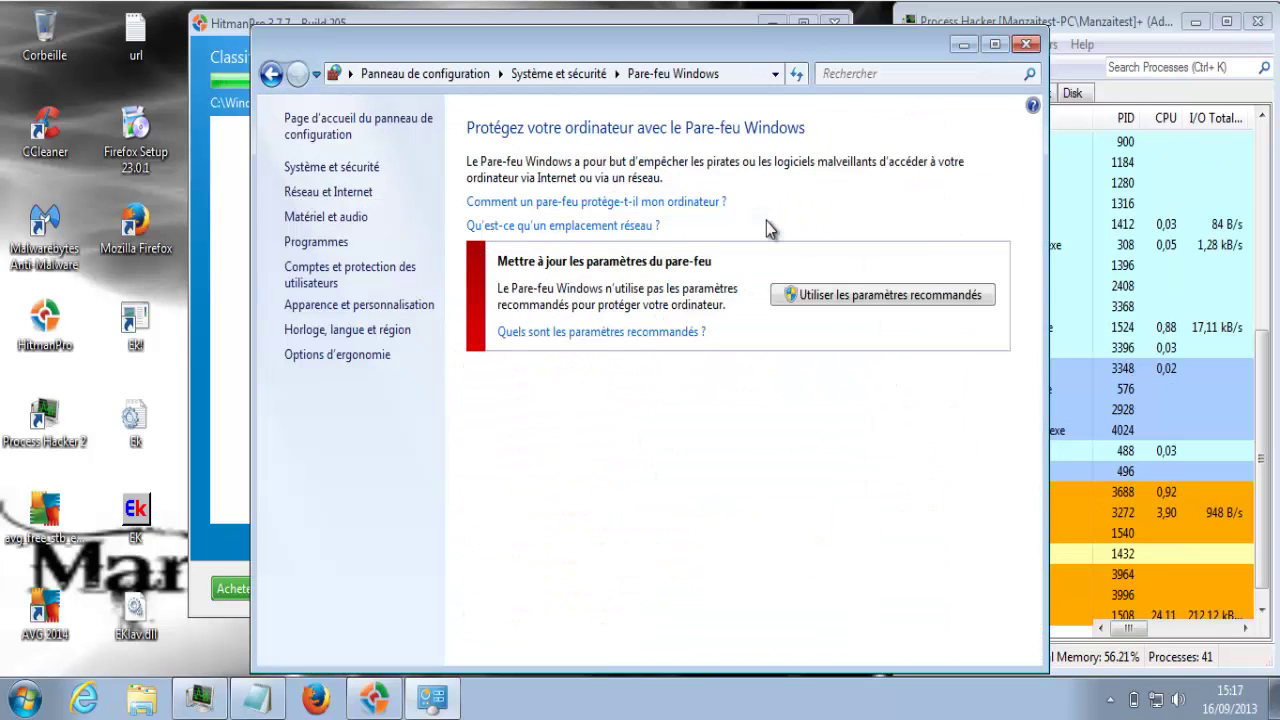
click(806, 297)
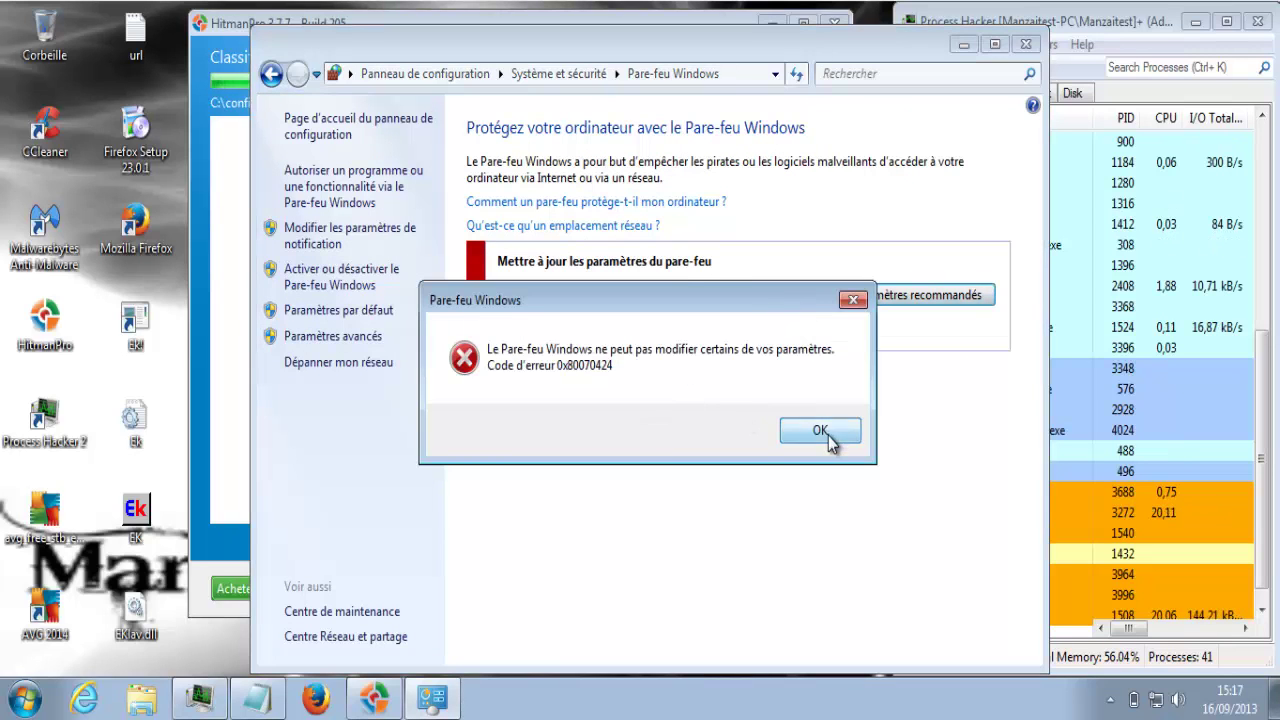
click(822, 432)
Go back to the Centre de maintenance, try to activate the Centre de sécurité Windows service, and close the window
click(271, 76)
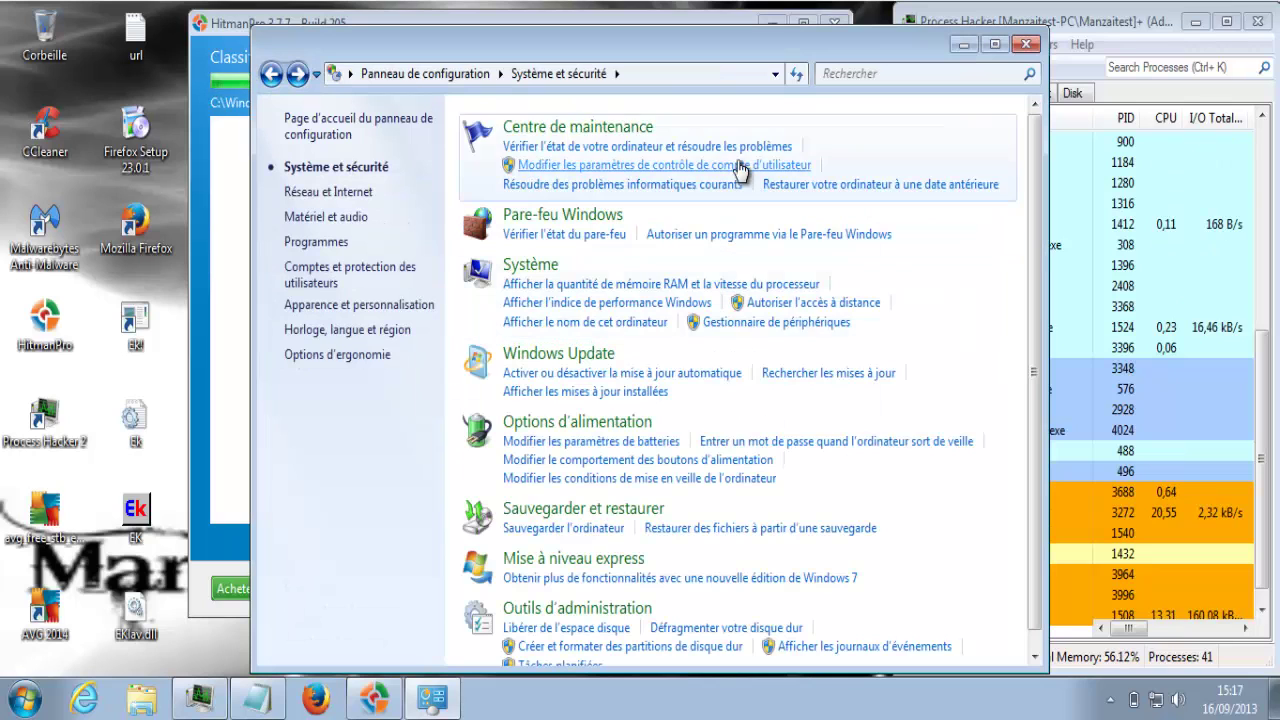
click(608, 135)
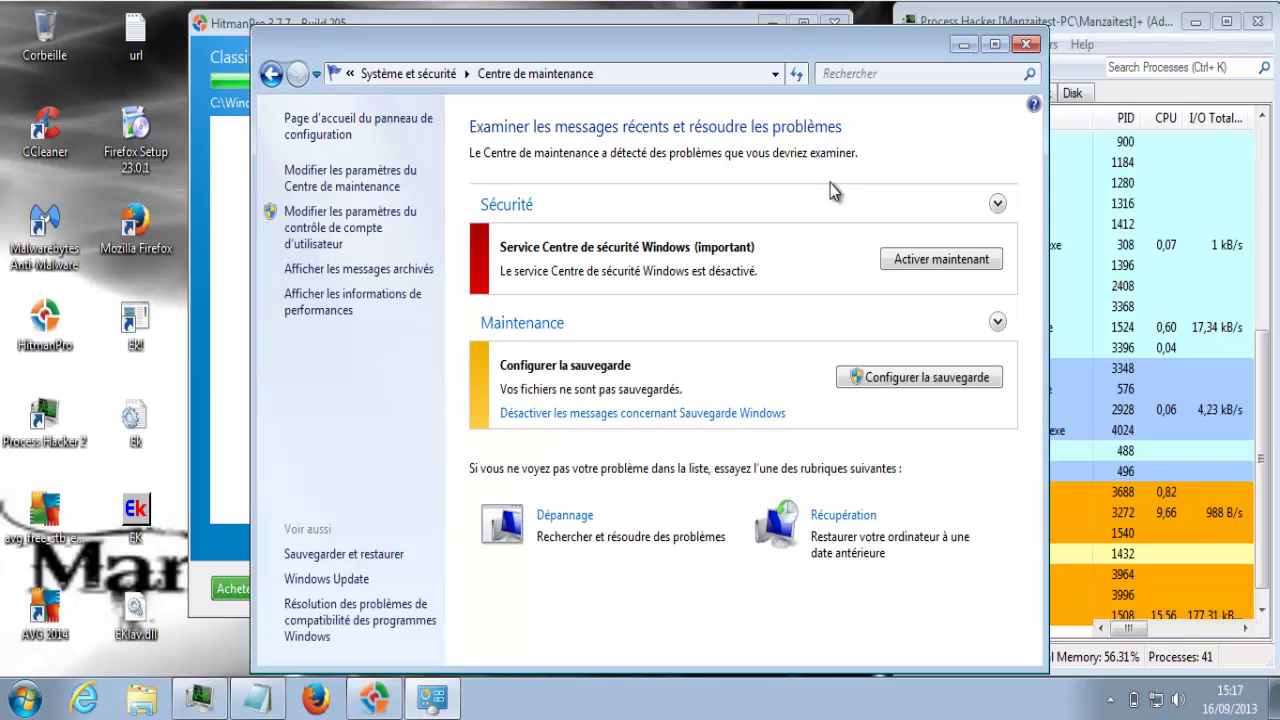
click(928, 260)
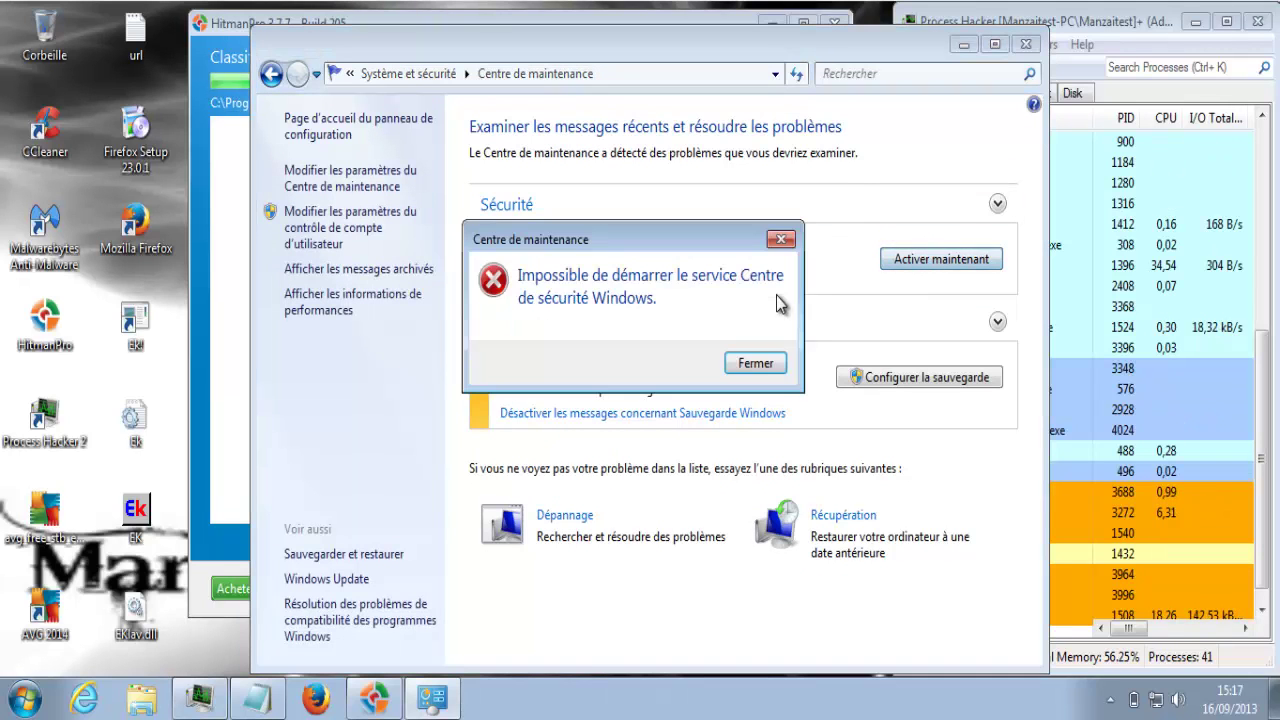
click(766, 378)
click(1026, 44)
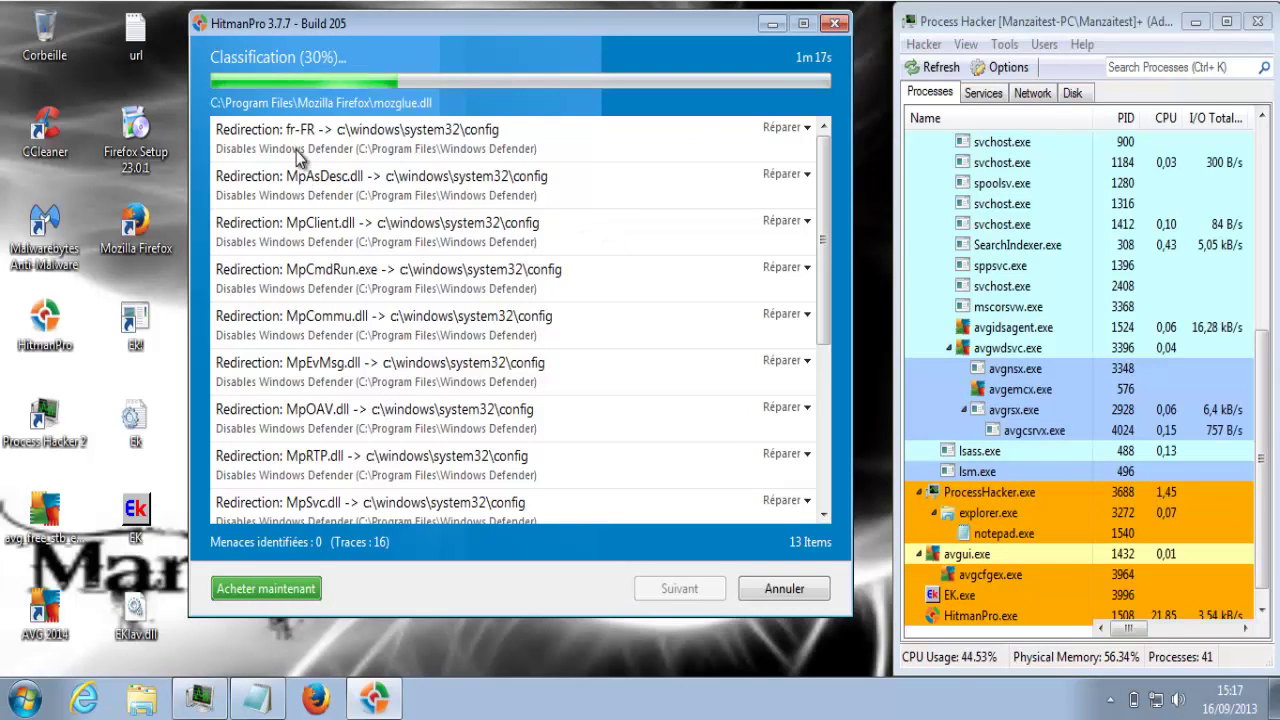
Examine HitmanPro's detections, including the Windows Defender redirections and the engine names for Desktop.ini and places.sqlite-shm
click(297, 150)
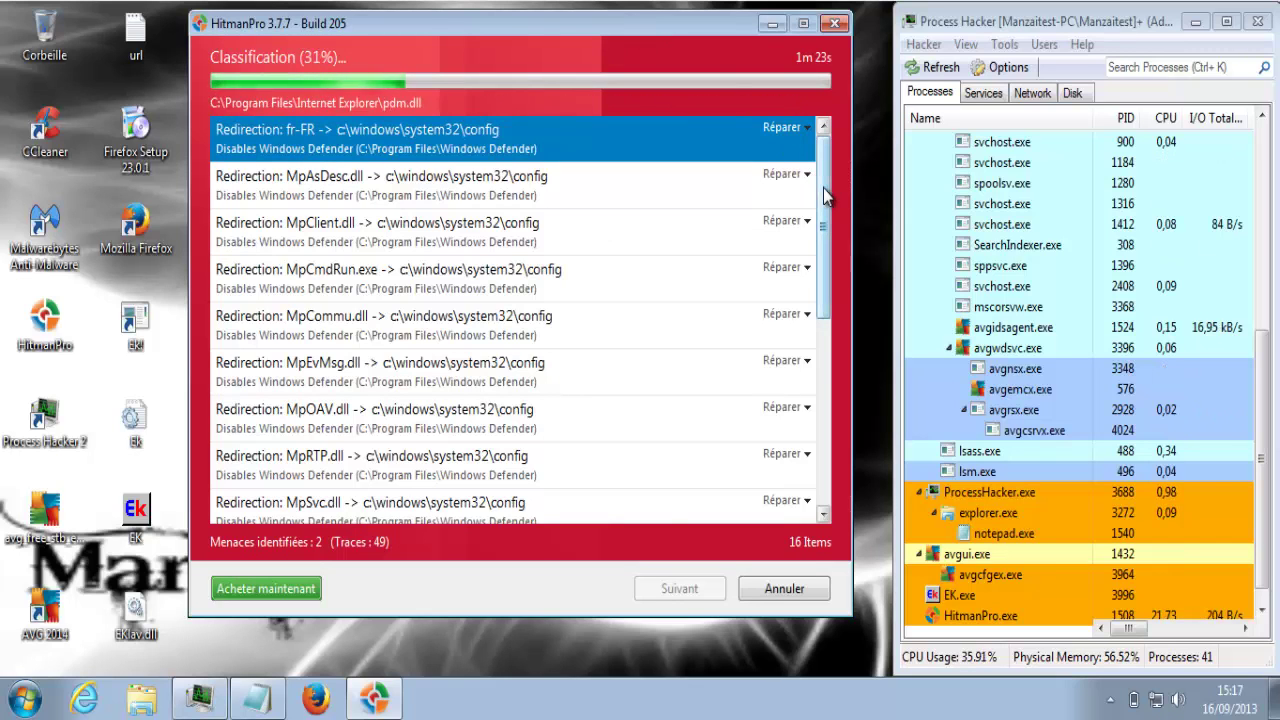
drag(823, 188, 810, 390)
click(445, 362)
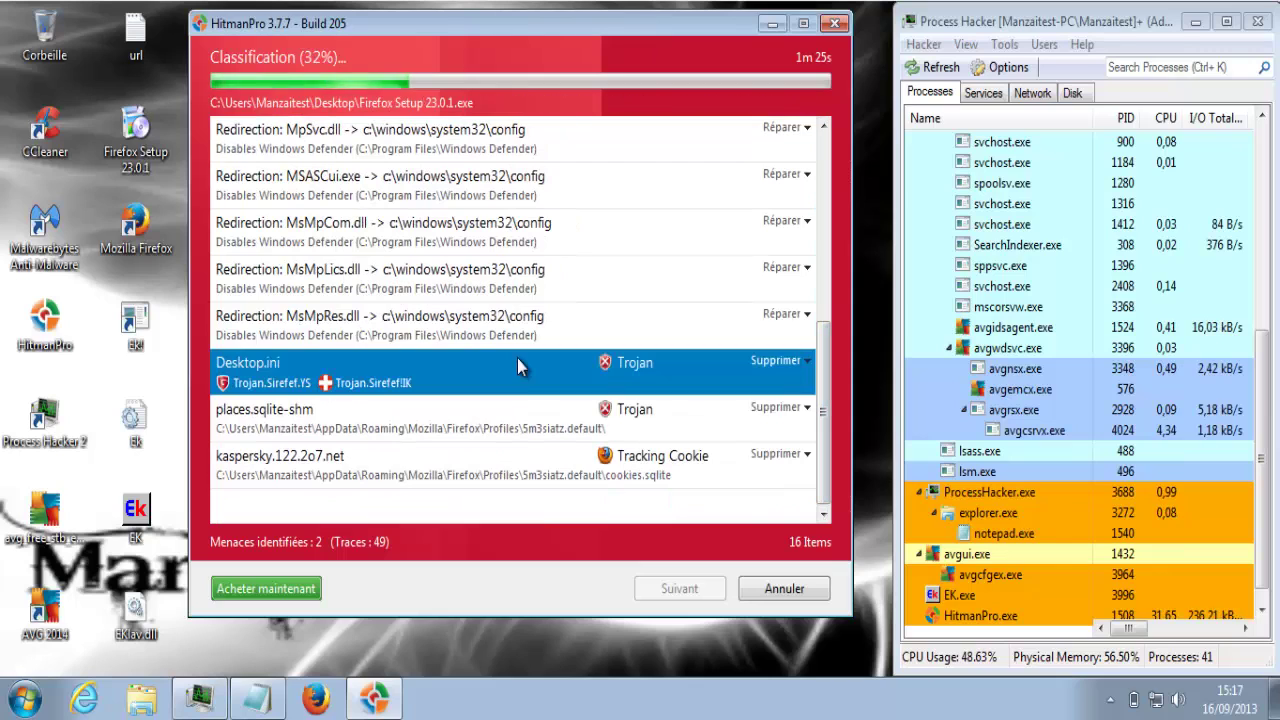
click(483, 426)
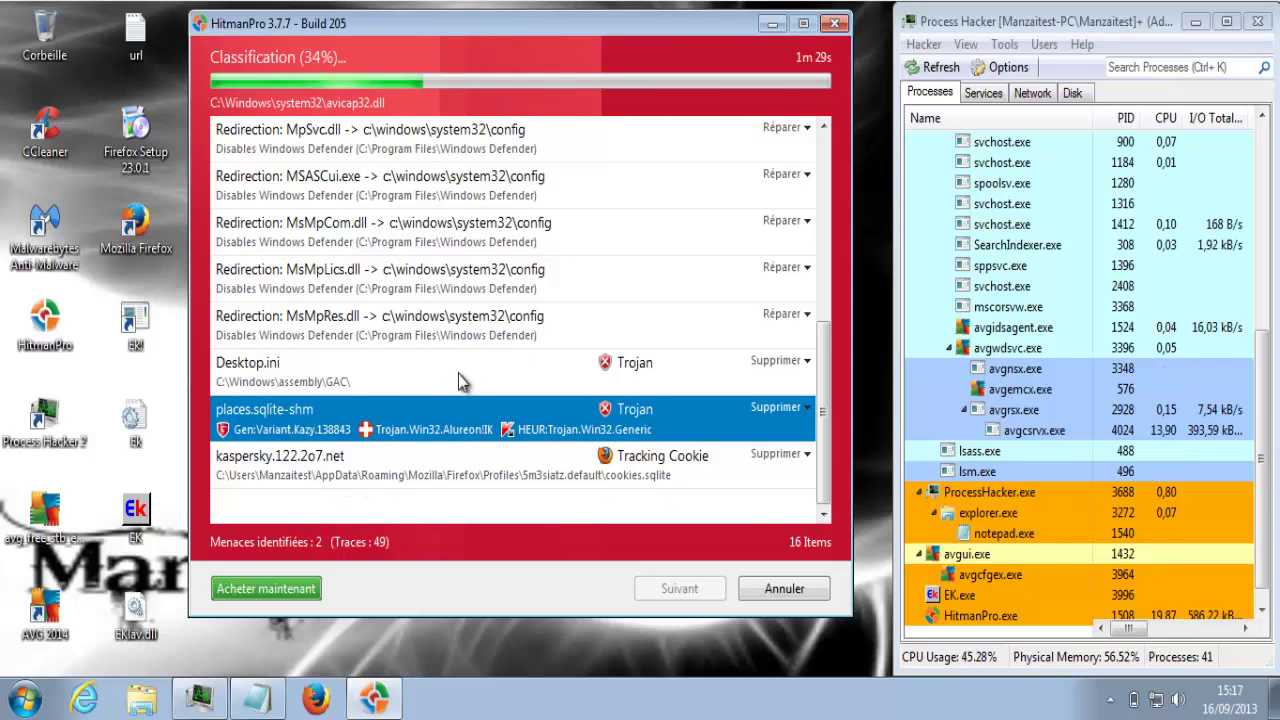
click(458, 374)
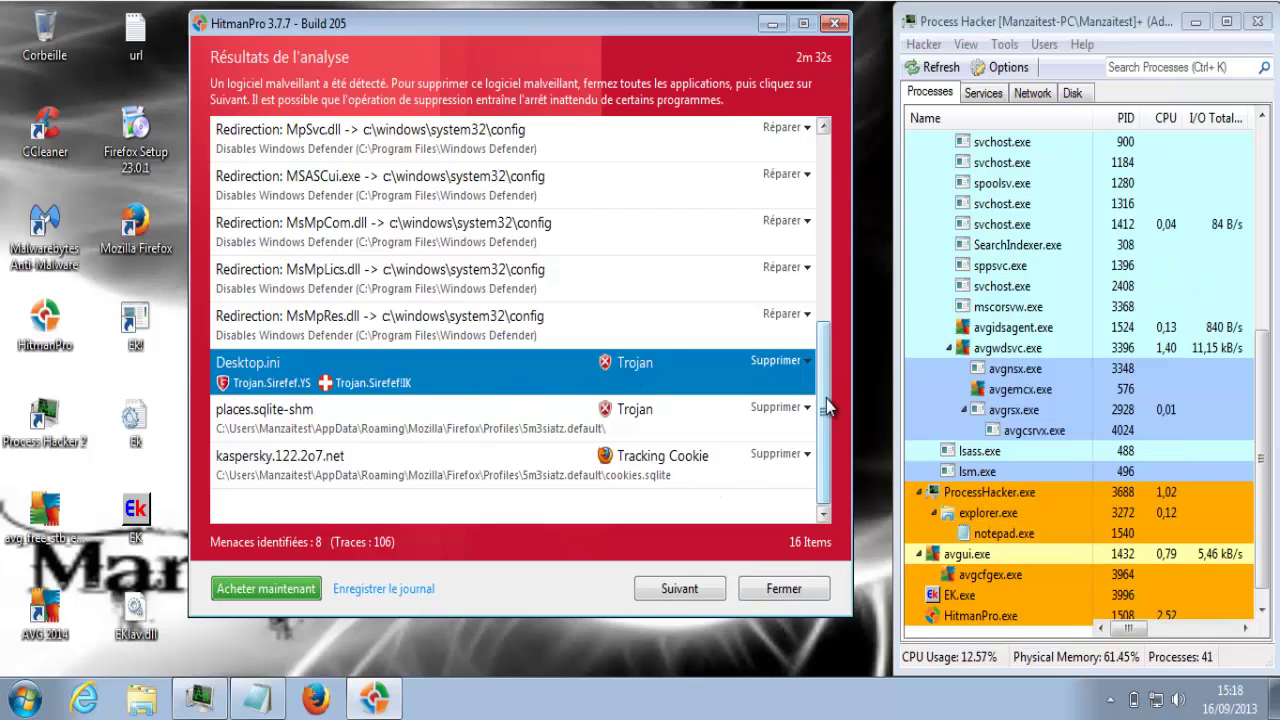
scroll(838, 402, up, 5)
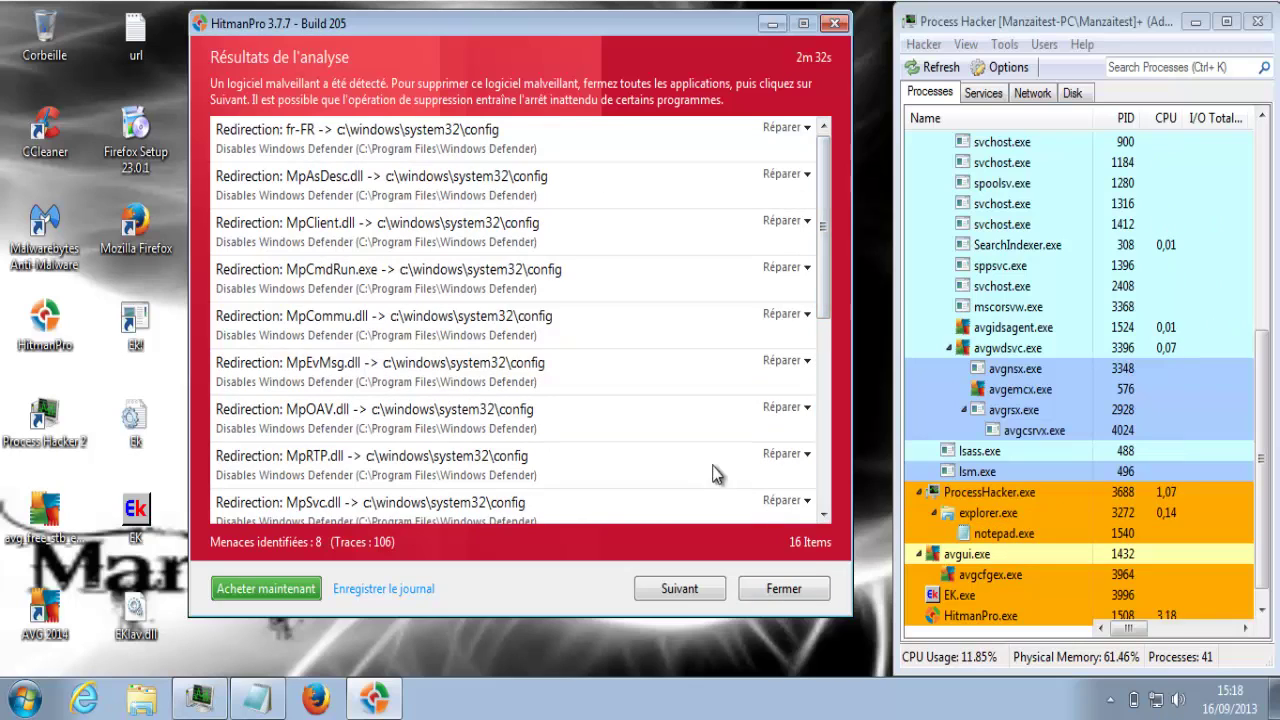
Close HitmanPro without removing the detected items and dismiss the service notification
click(806, 591)
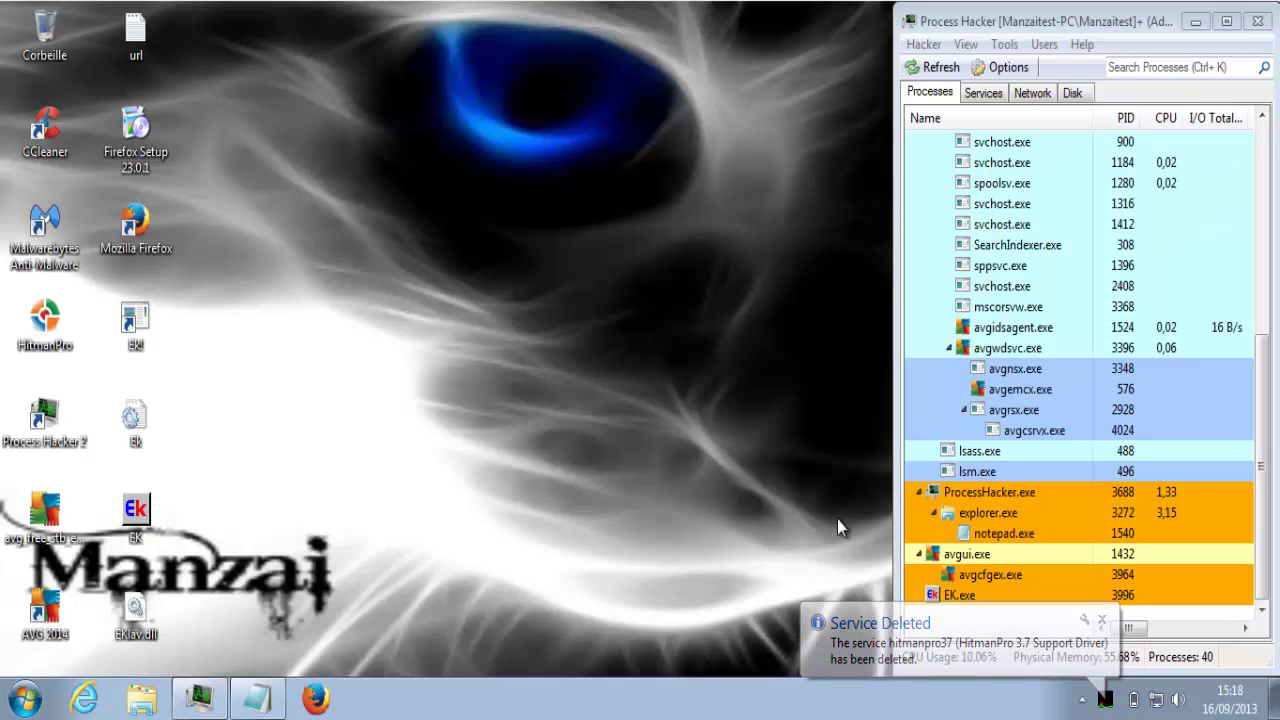
click(1102, 621)
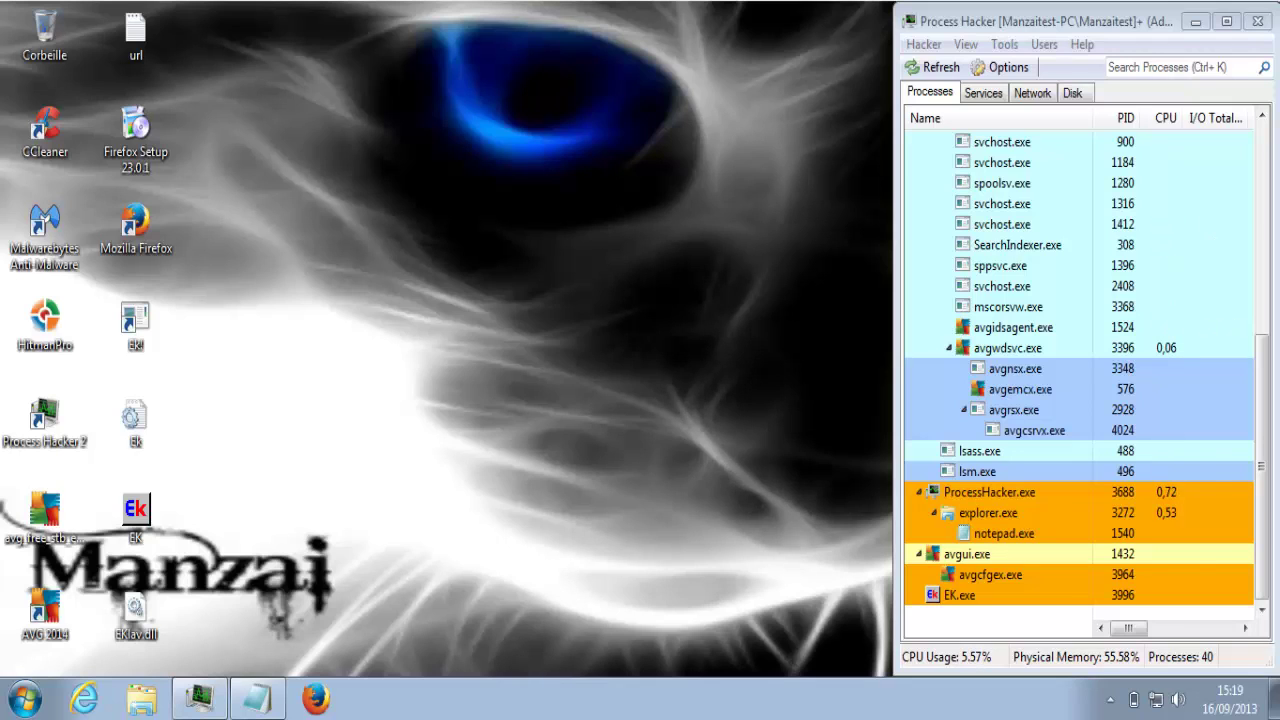
click(1157, 532)
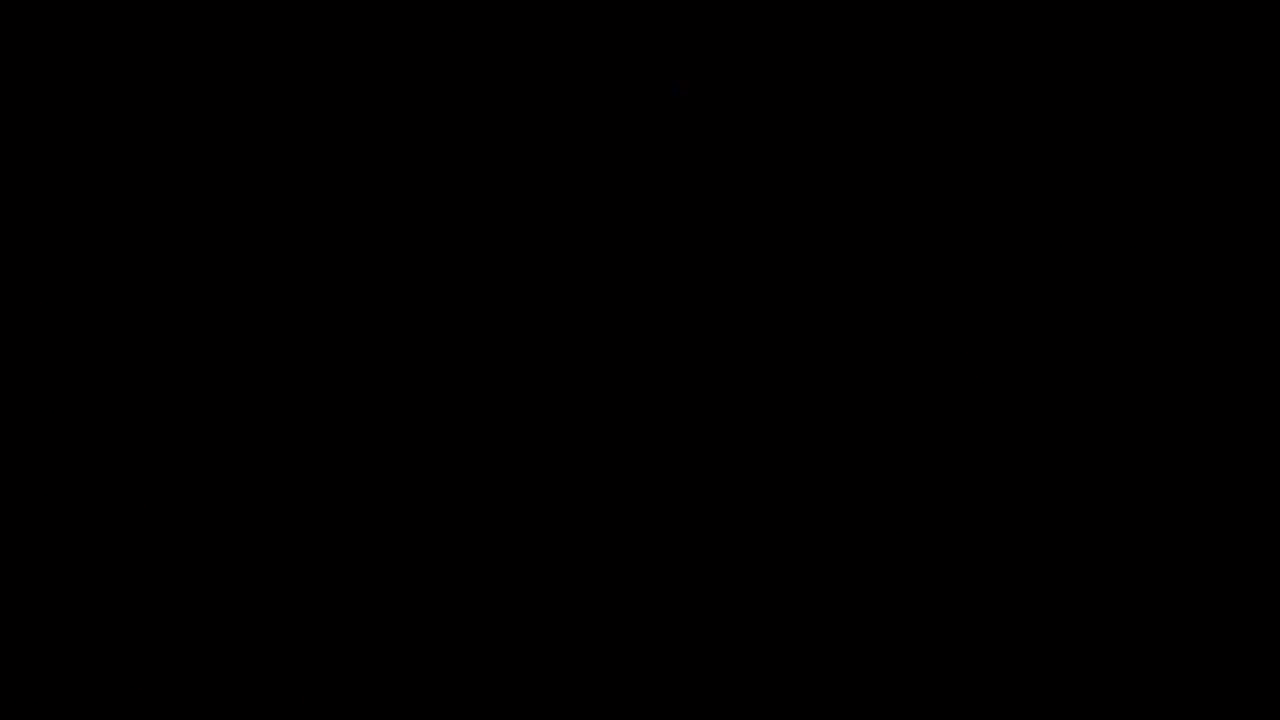